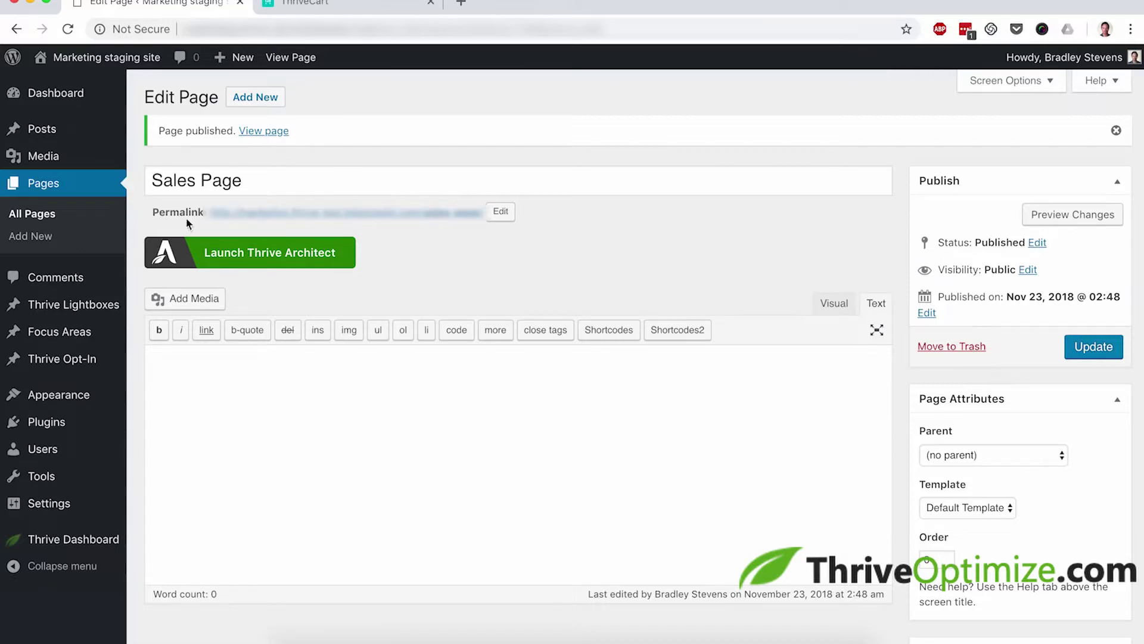
Step: Add a new page titled "Thank You" and publish it
left_click(41, 237)
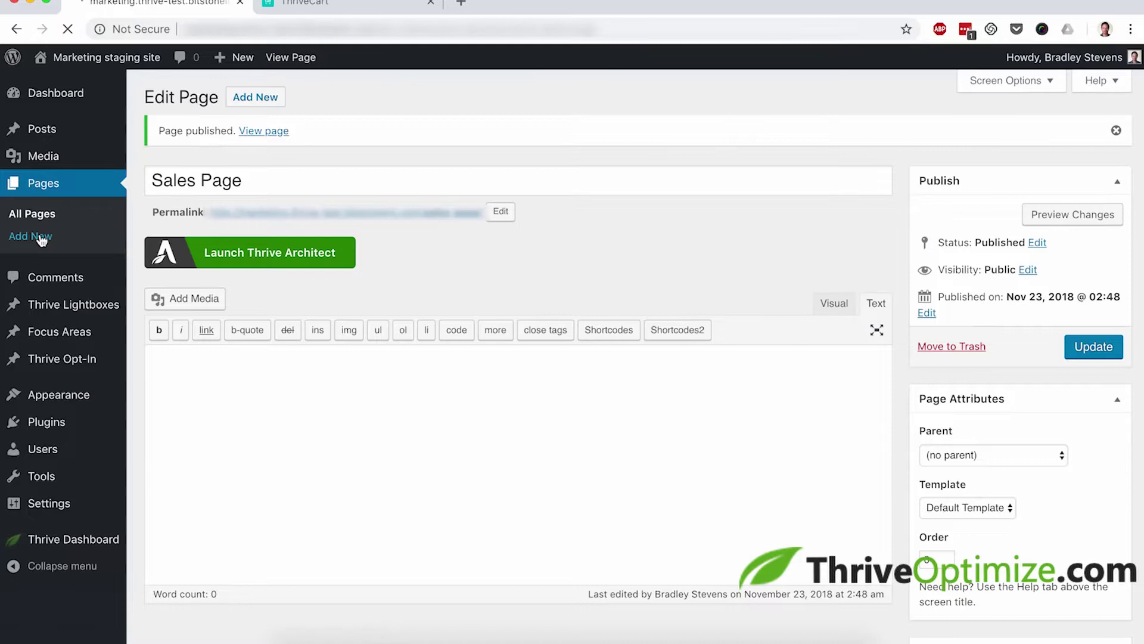
type("Thank You")
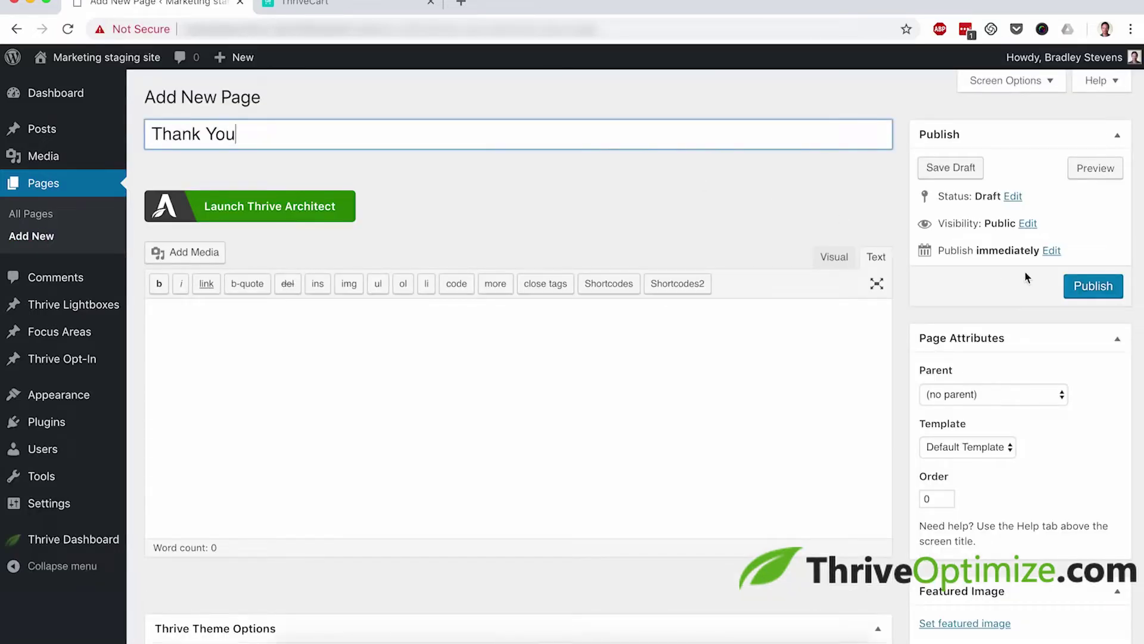
left_click(1092, 291)
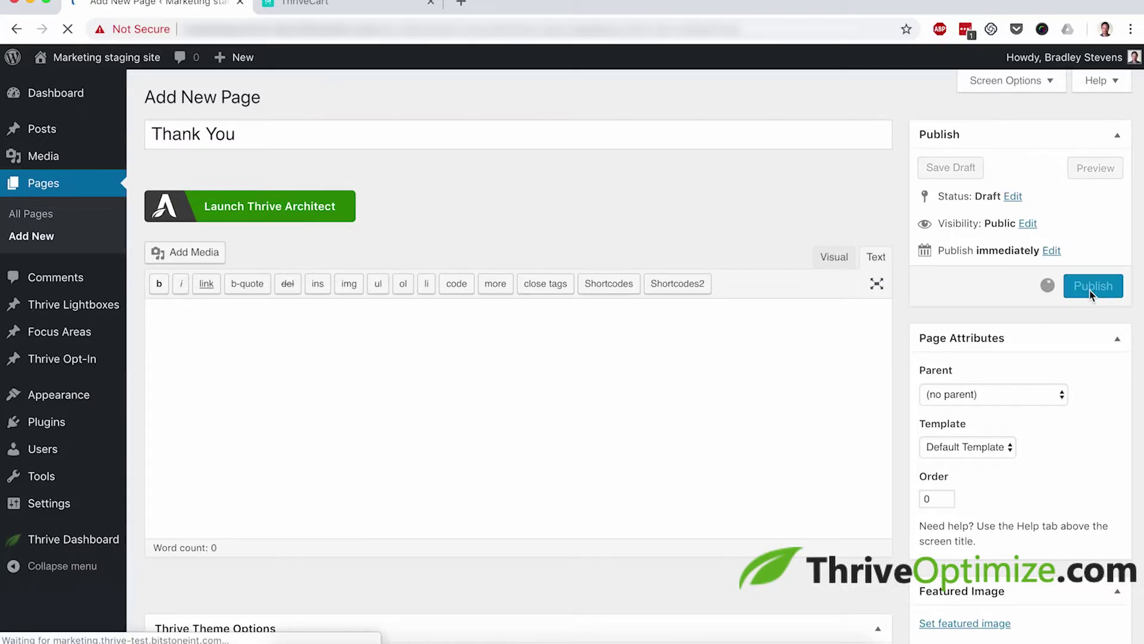
Step: List all pages of the site, filtered to only your own pages
left_click(37, 215)
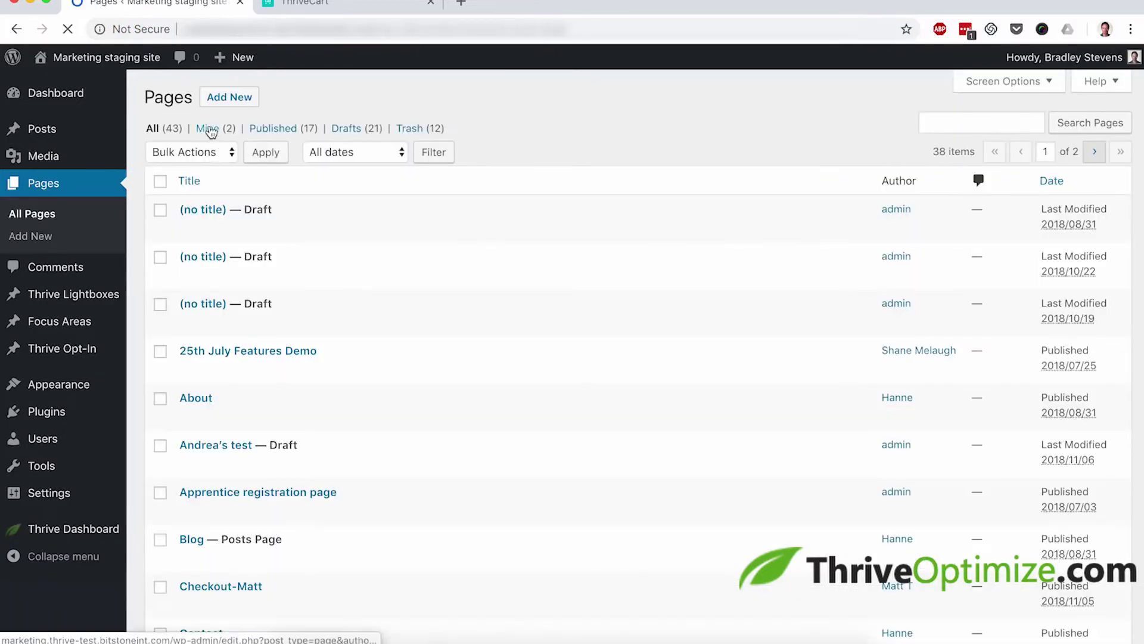
left_click(208, 128)
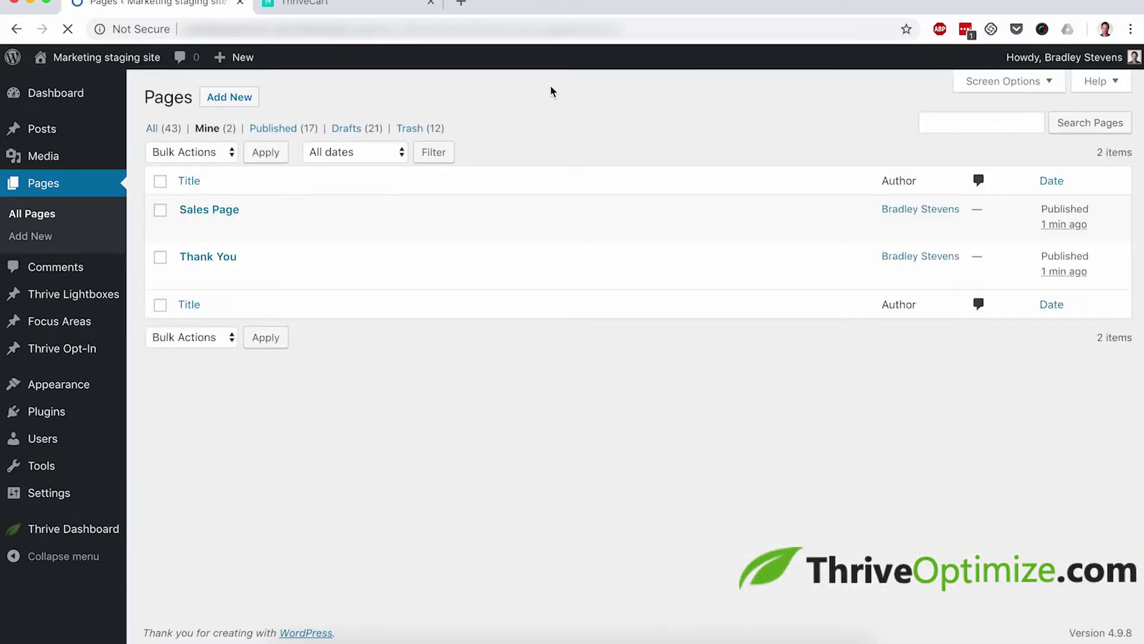
mouse_move(237, 217)
Step: Switch to ThriveCart and create a new product of the Digital type
left_click(355, 7)
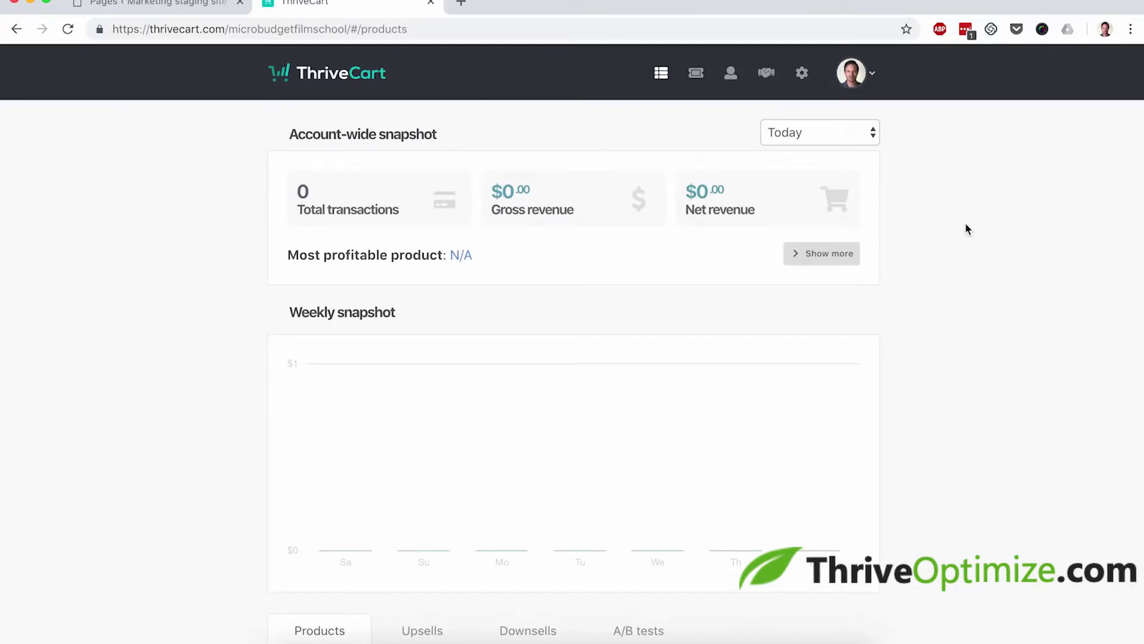
scroll(966, 228, "down", 3)
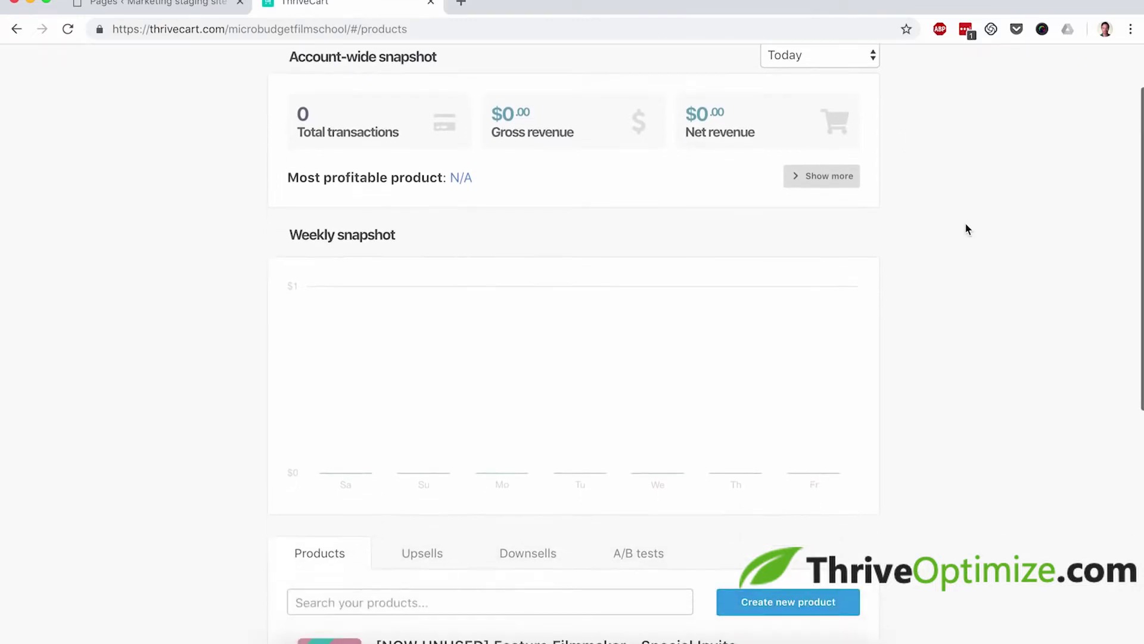
left_click(766, 601)
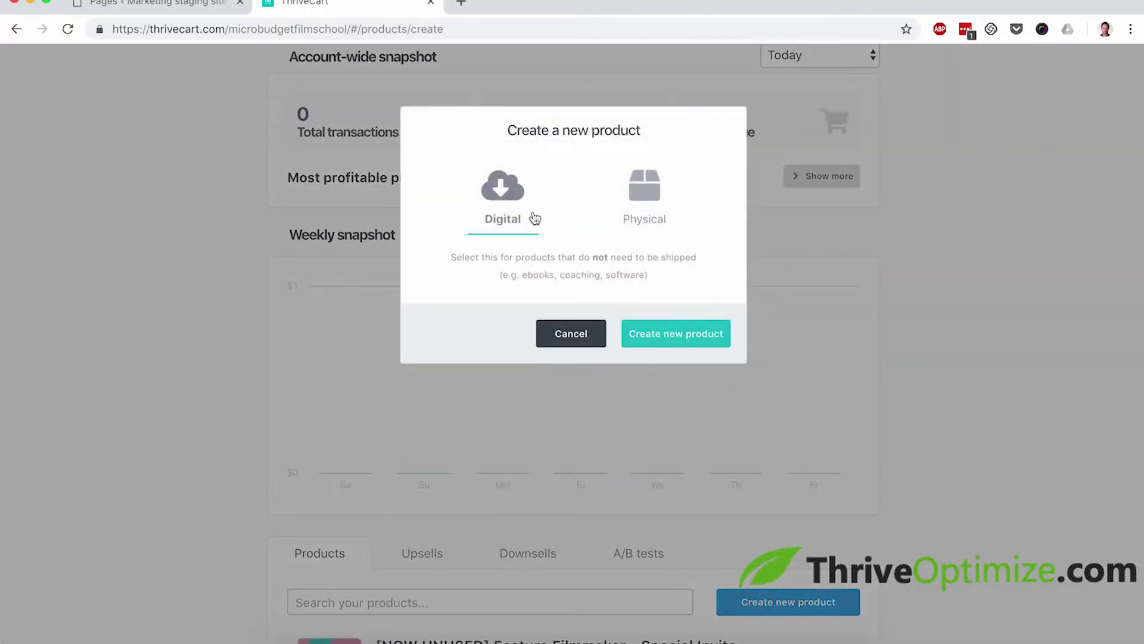
left_click(680, 335)
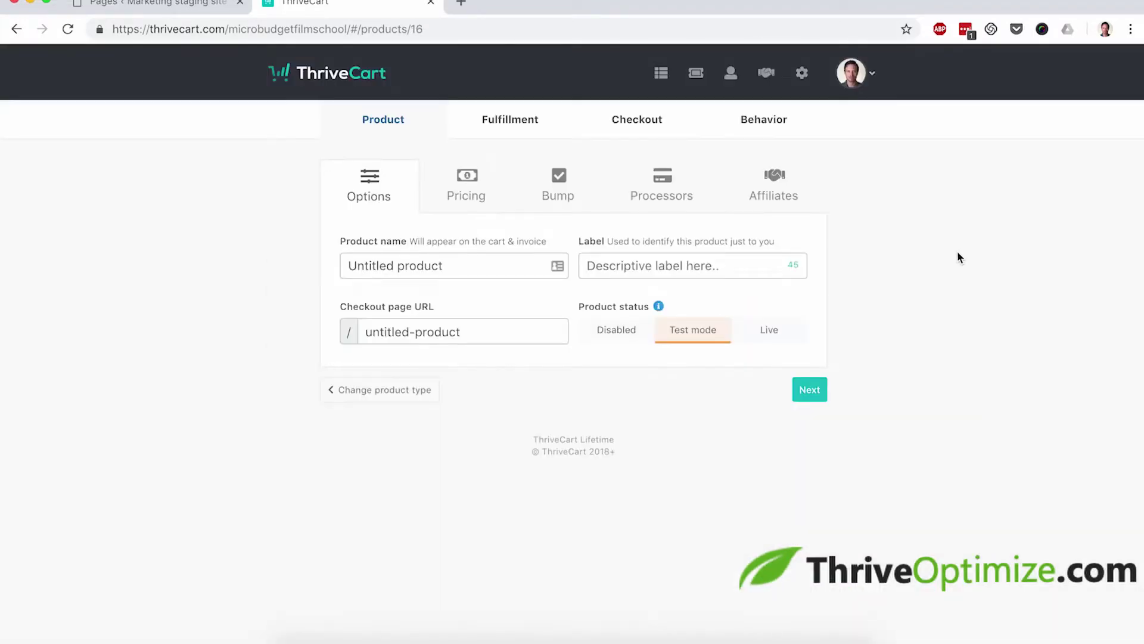
Step: Name the product "Ultimate Photoshop Course", label it "Course", and continue to the pricing settings
left_click(452, 262)
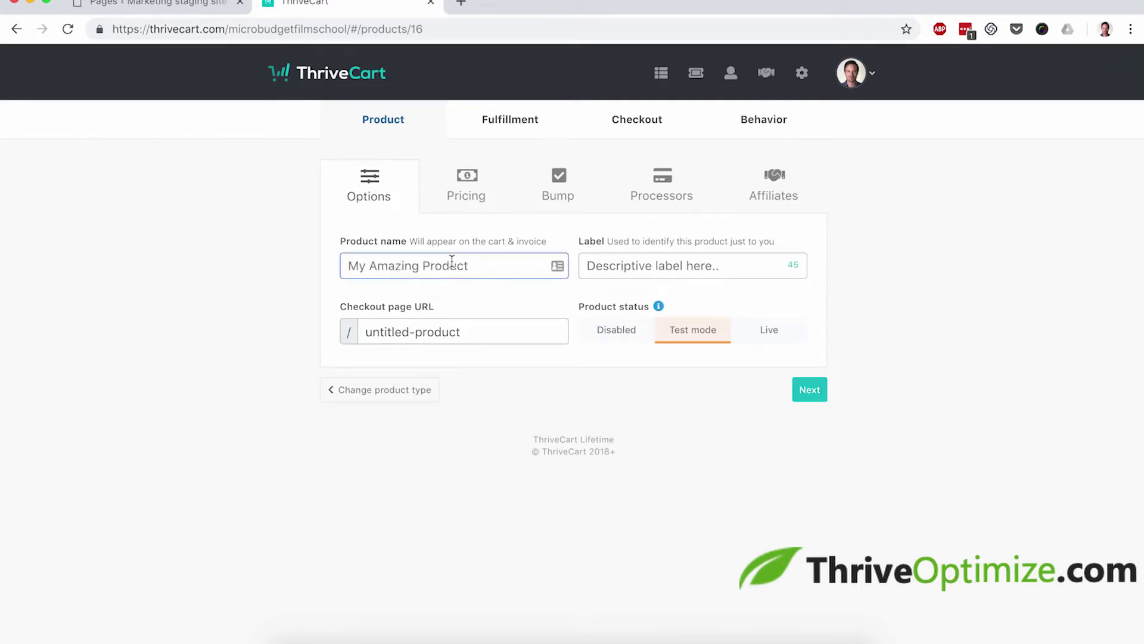
type("Photoshop")
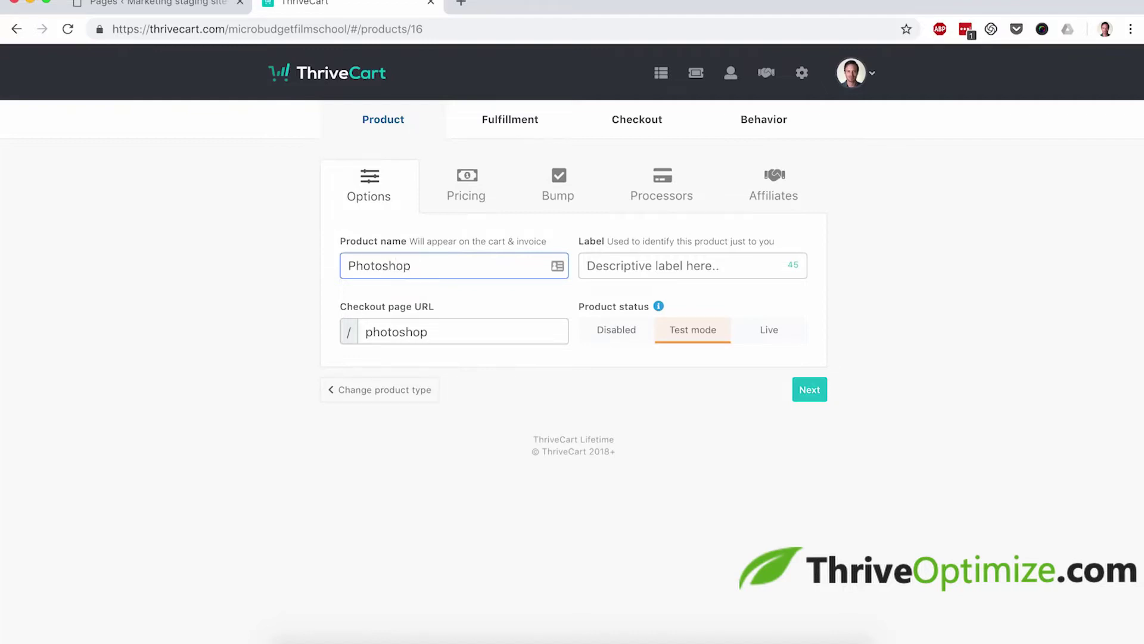
left_click(348, 266)
type("Ultimate Photoshop Course")
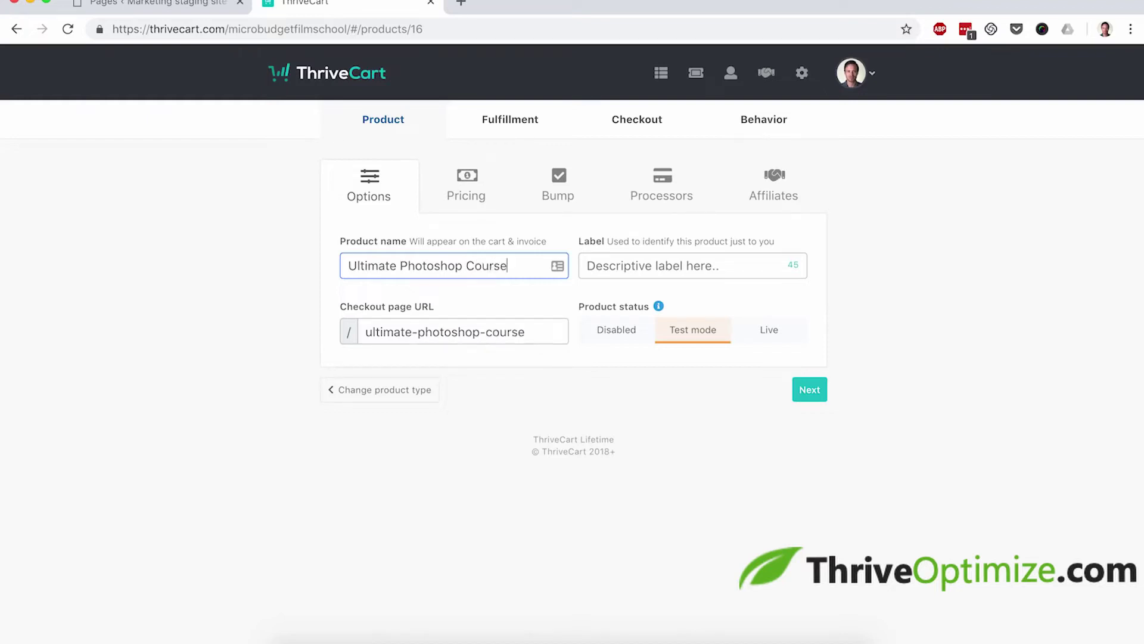
key("Tab")
type("Course")
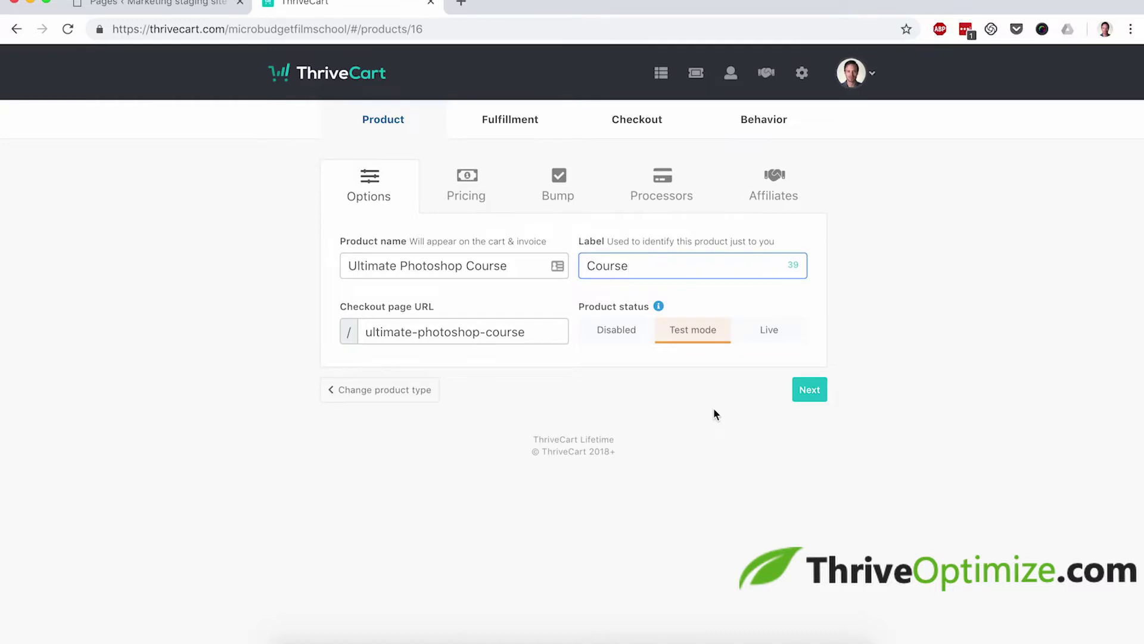
left_click(812, 396)
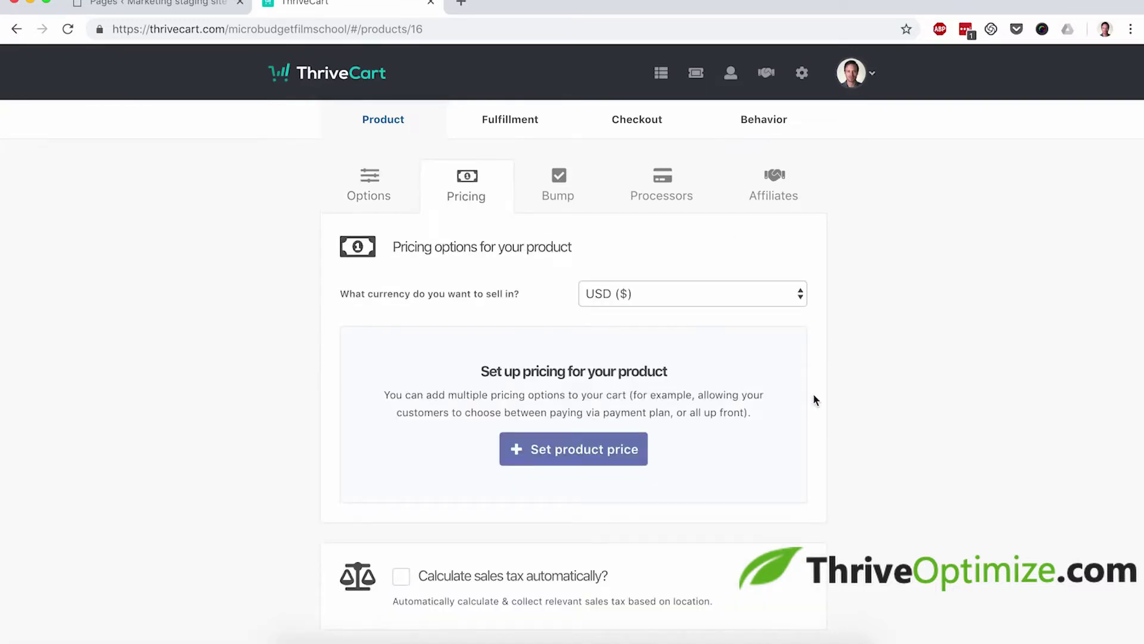
Step: Set up and save a one-time fee pricing option of $147 for the product
scroll(745, 398, "down", 1)
left_click(548, 417)
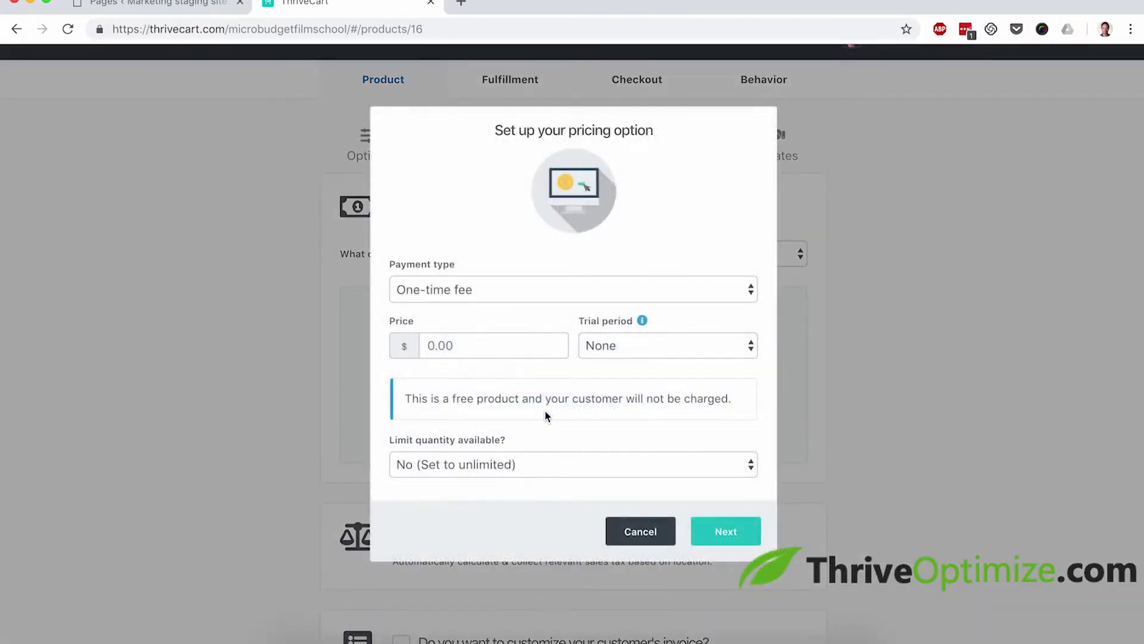
left_click(463, 345)
type("147")
left_click(723, 531)
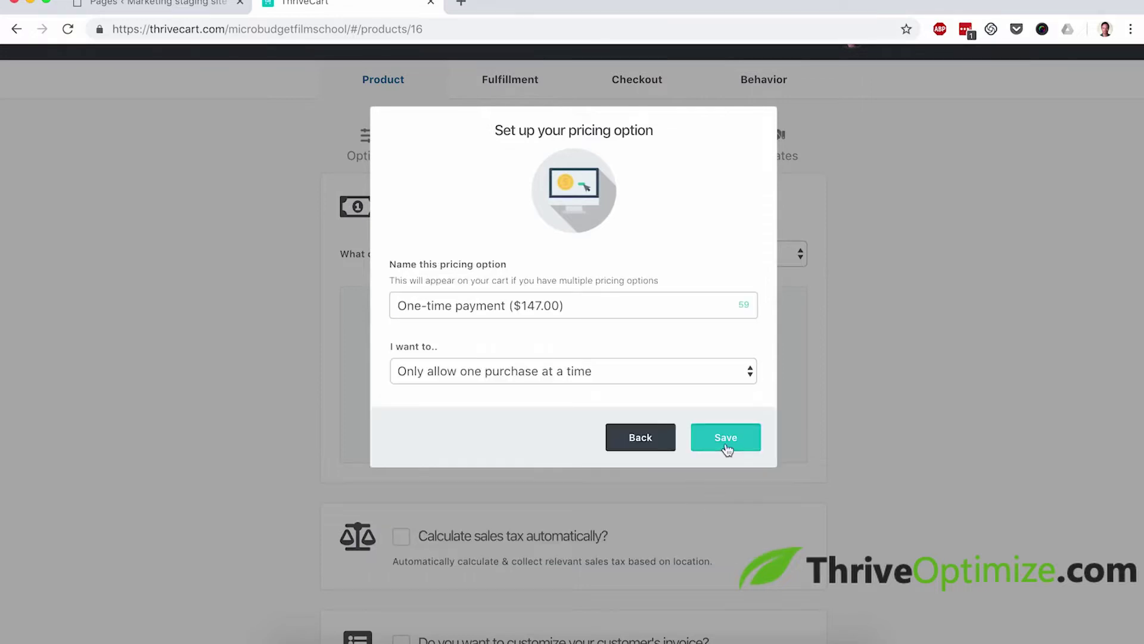
left_click(725, 440)
Step: Add and save a second pricing option using Split pay with 4 payments of $39 each
left_click(701, 364)
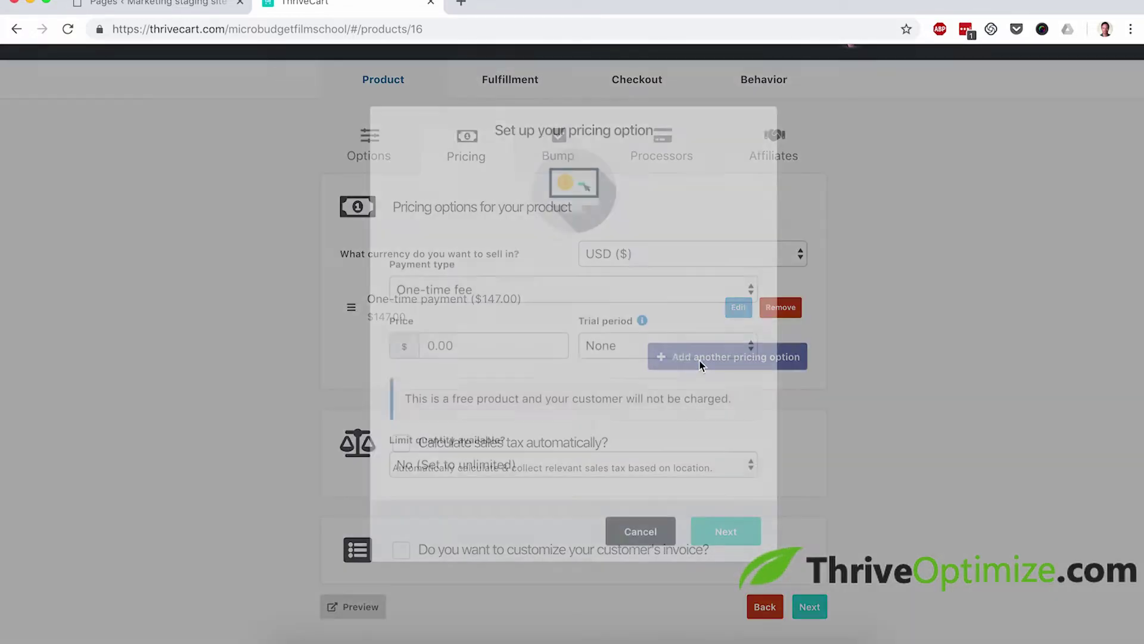
left_click(540, 292)
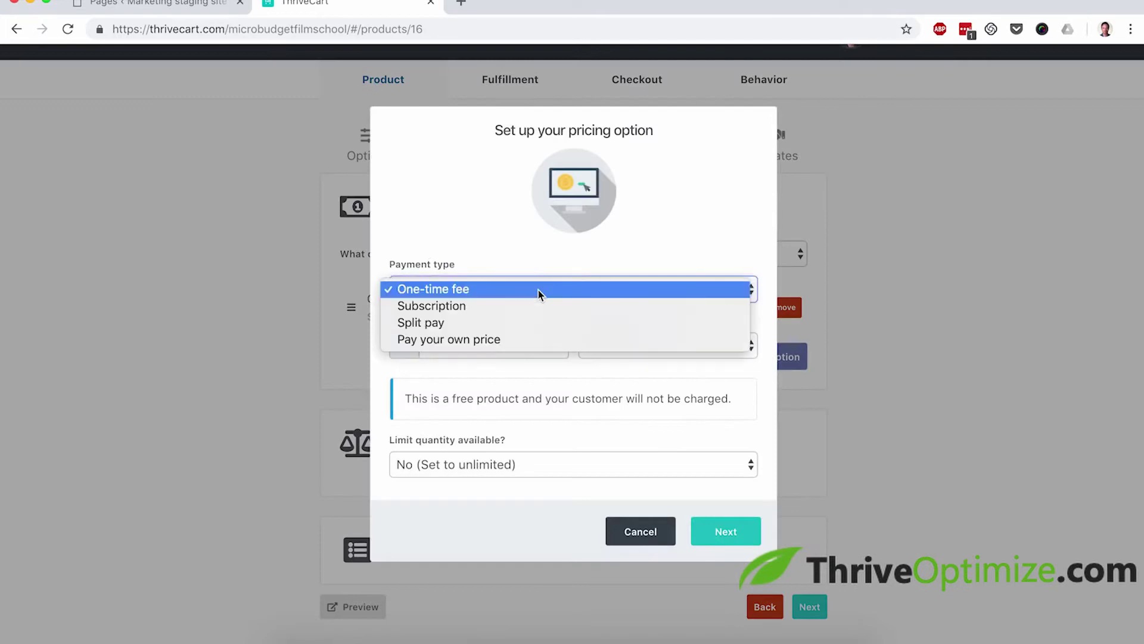
left_click(467, 327)
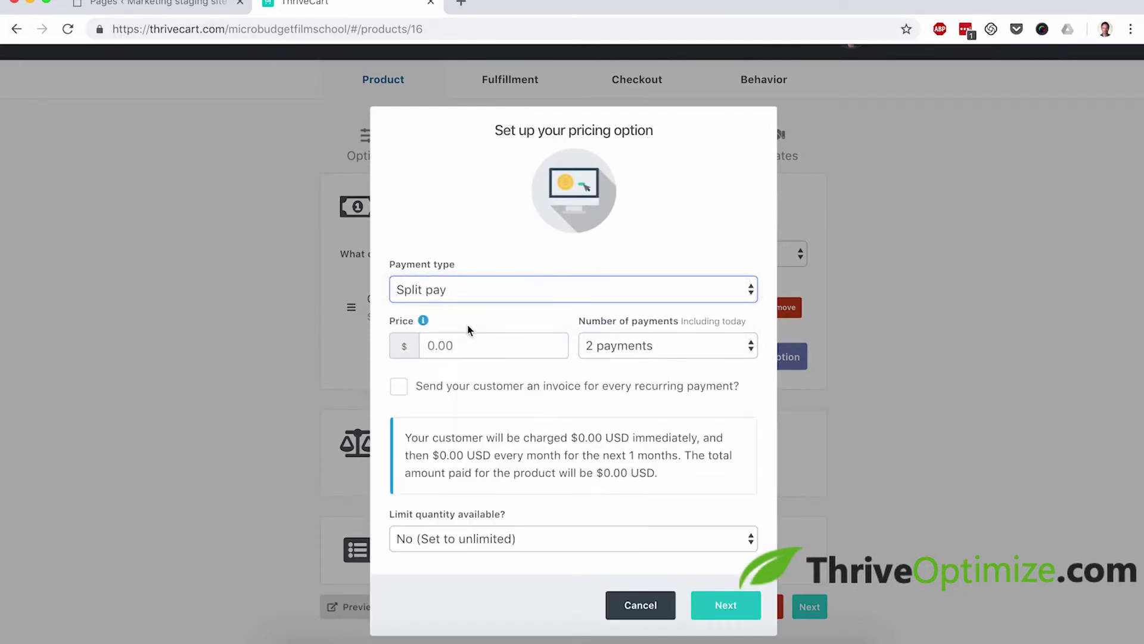
left_click(625, 346)
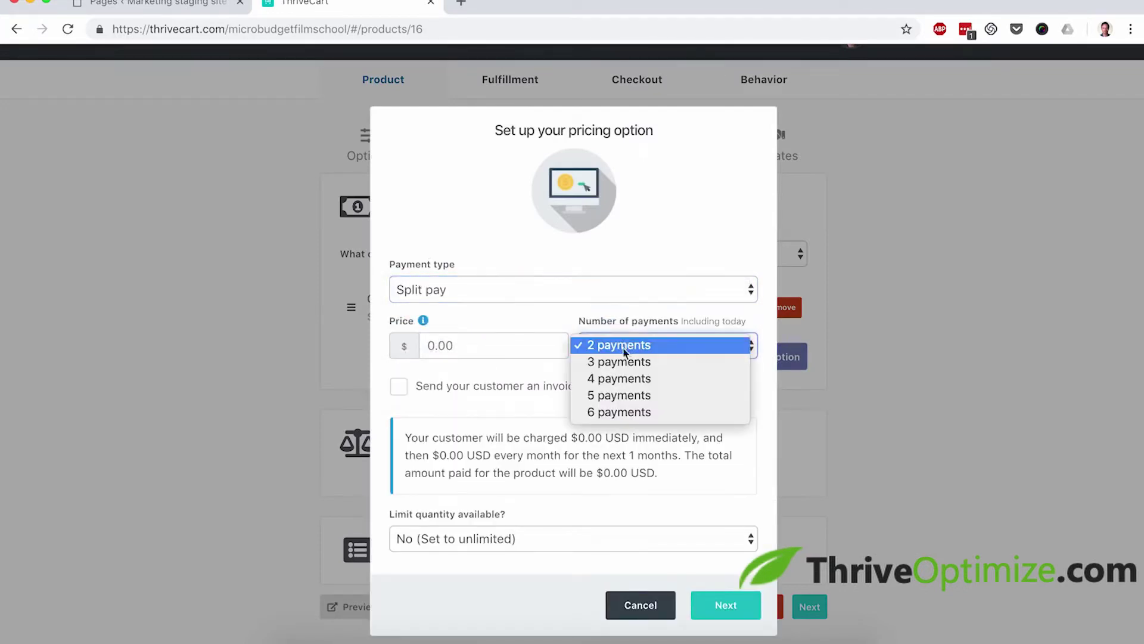
left_click(617, 379)
left_click(446, 340)
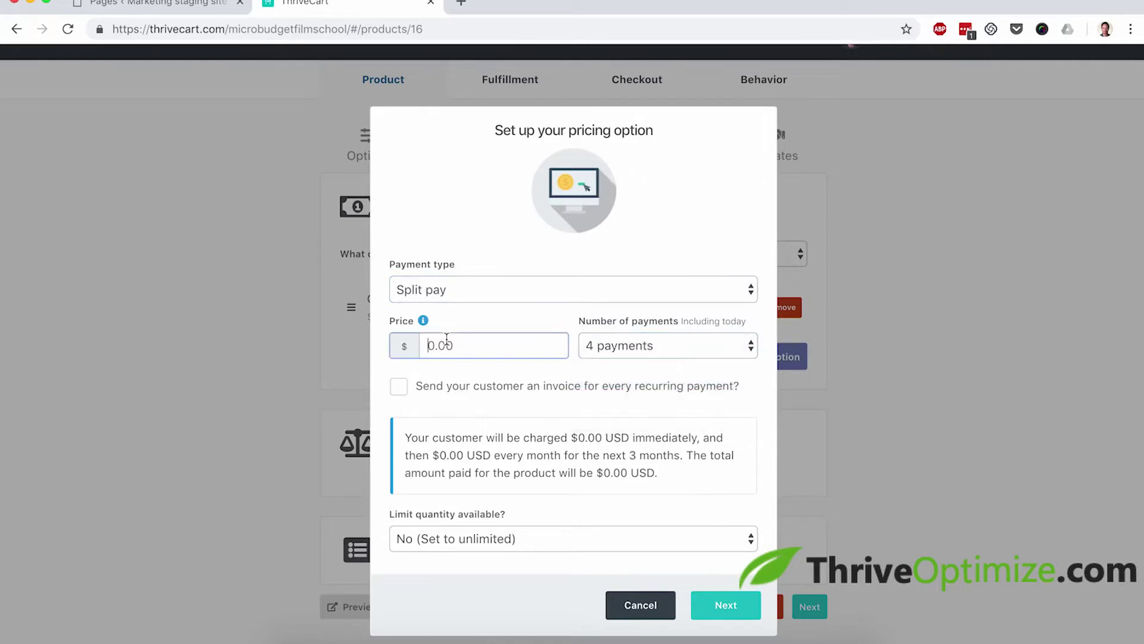
type("39")
left_click(552, 370)
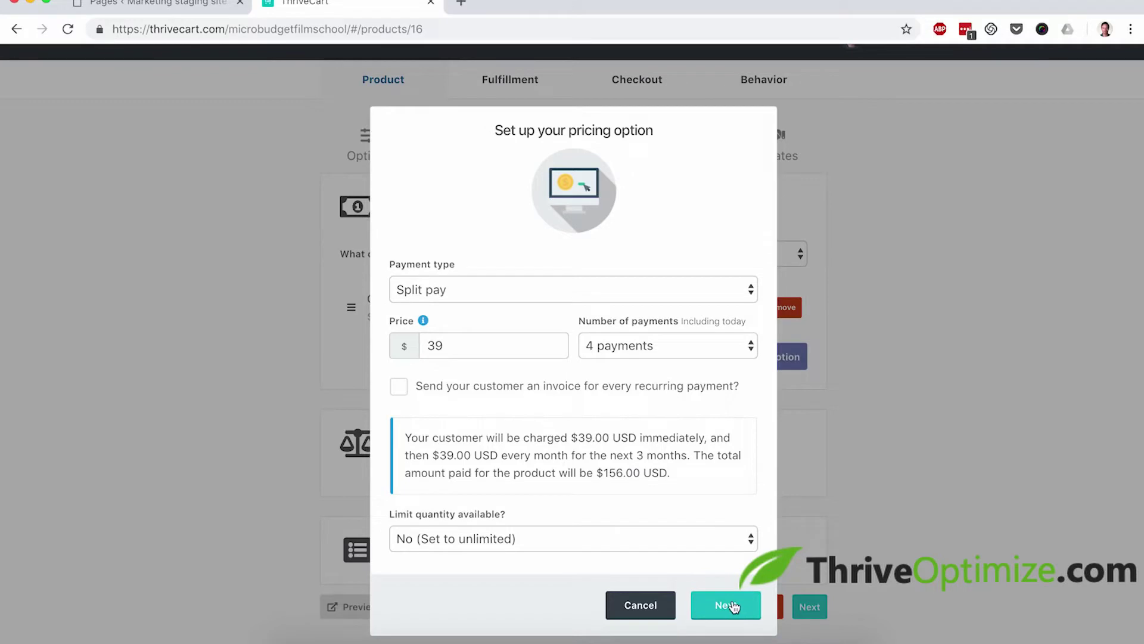
left_click(727, 605)
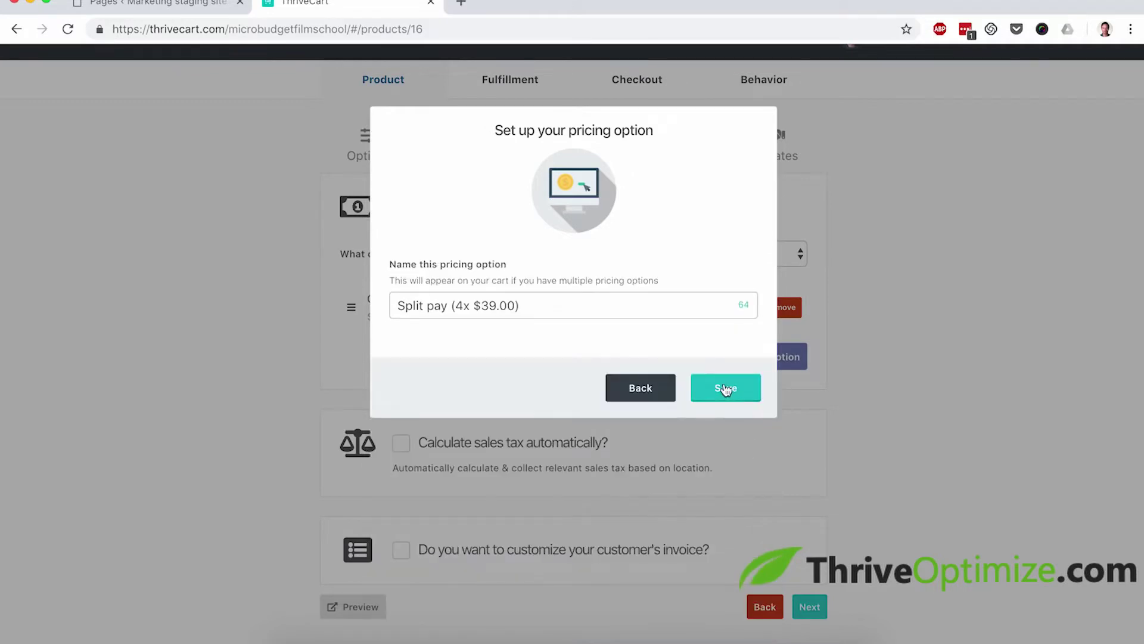
left_click(725, 389)
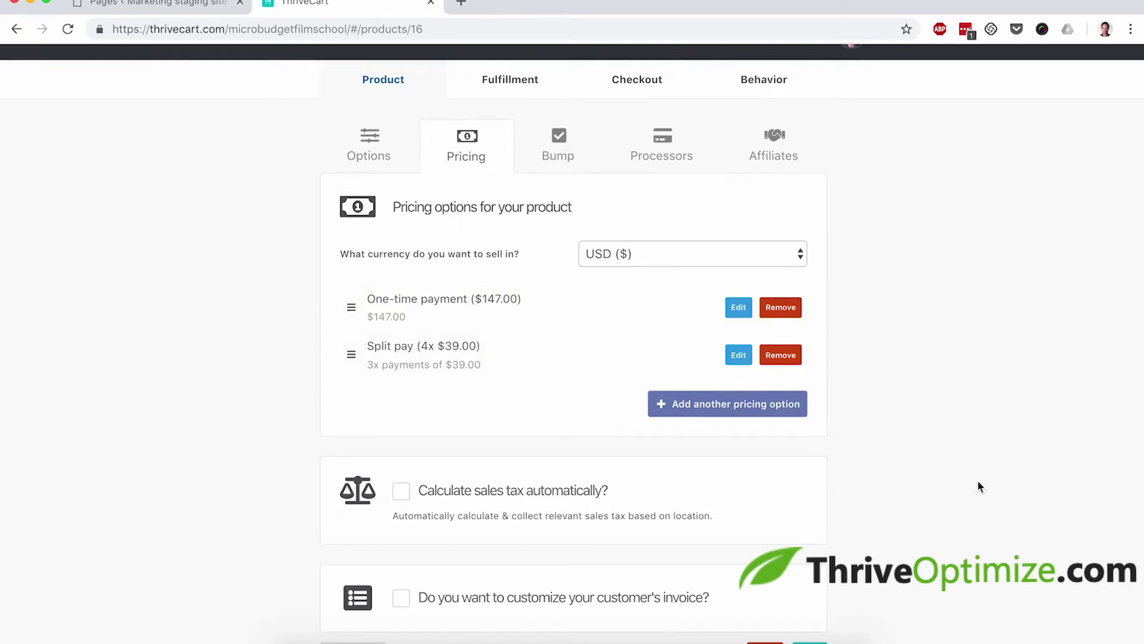
Step: Skip the bump offer and set up Stripe, PayPal and Apple Pay as the product's payment processors
scroll(953, 470, "down", 1)
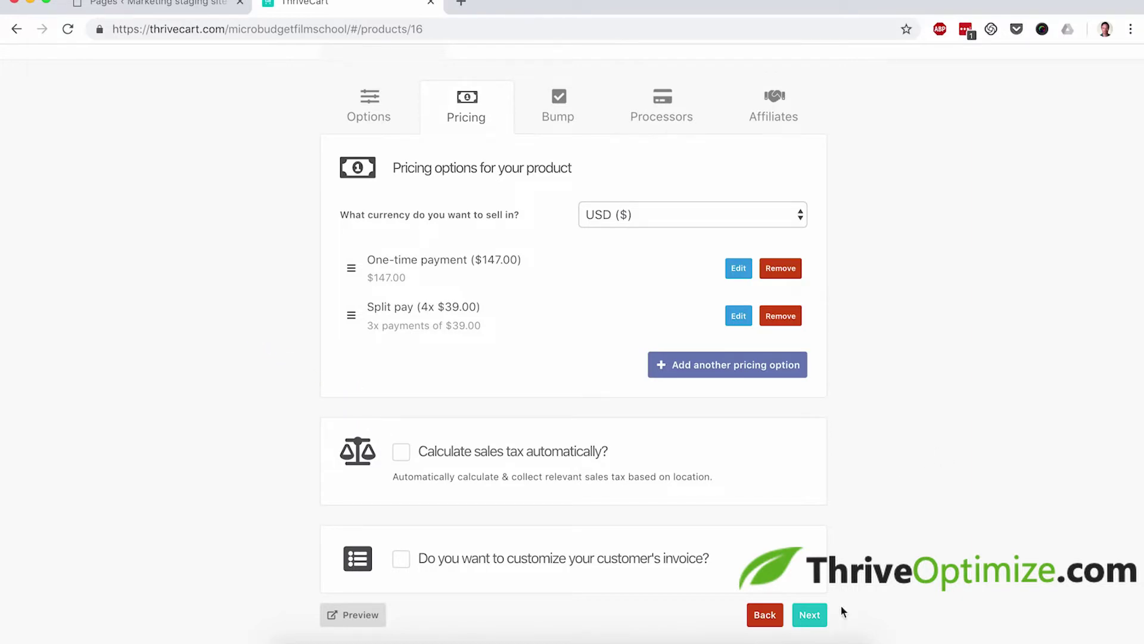
left_click(812, 616)
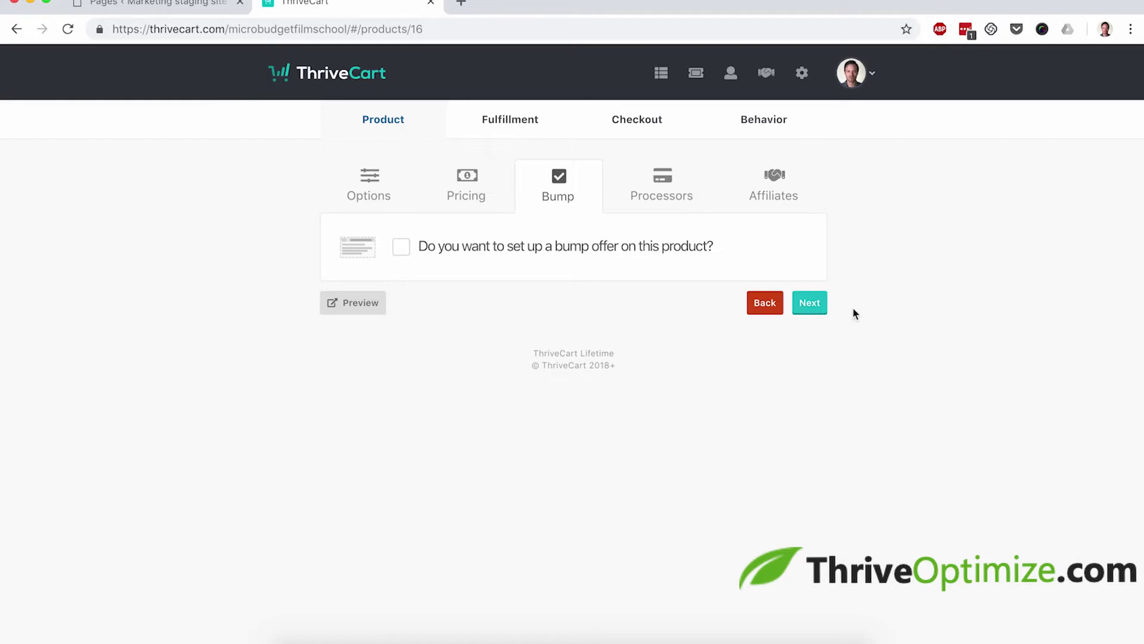
left_click(811, 303)
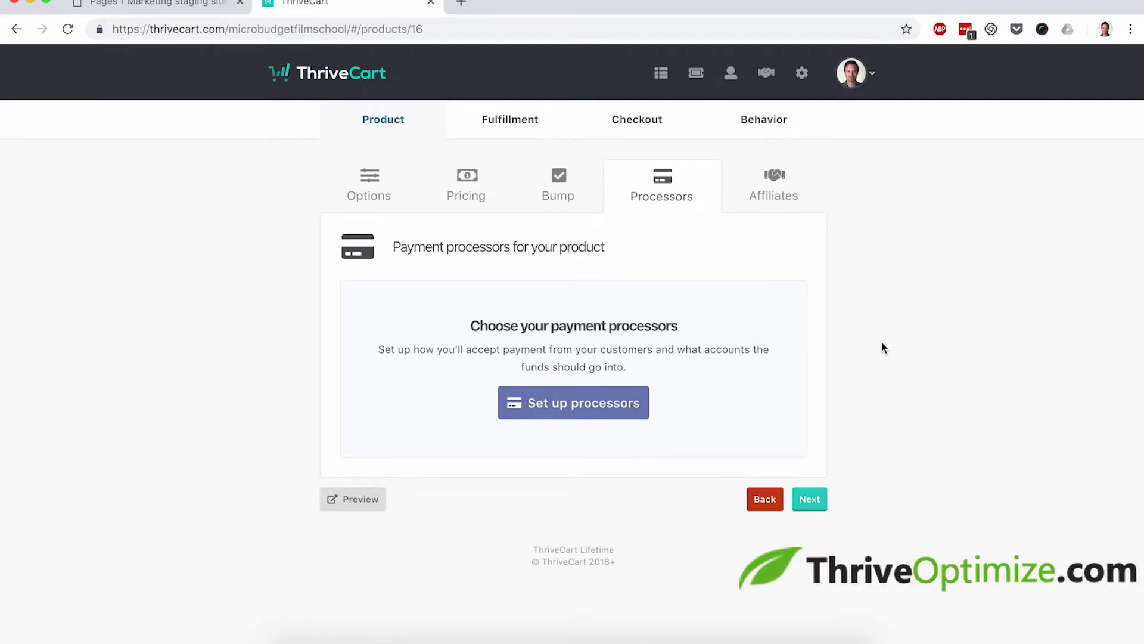
left_click(560, 401)
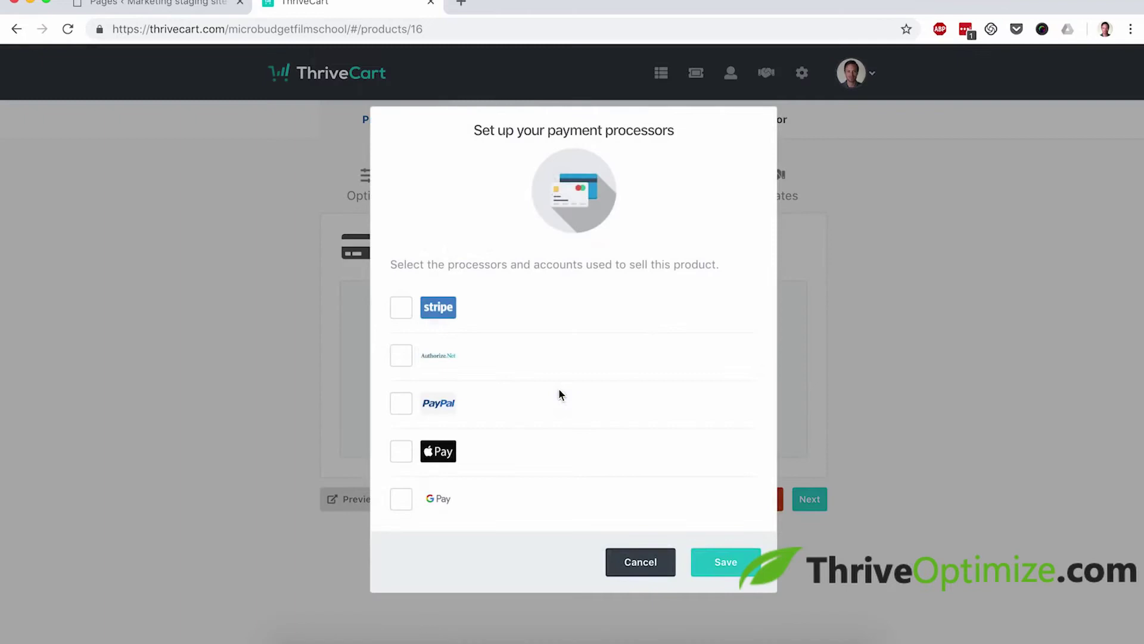
left_click(404, 308)
left_click(403, 405)
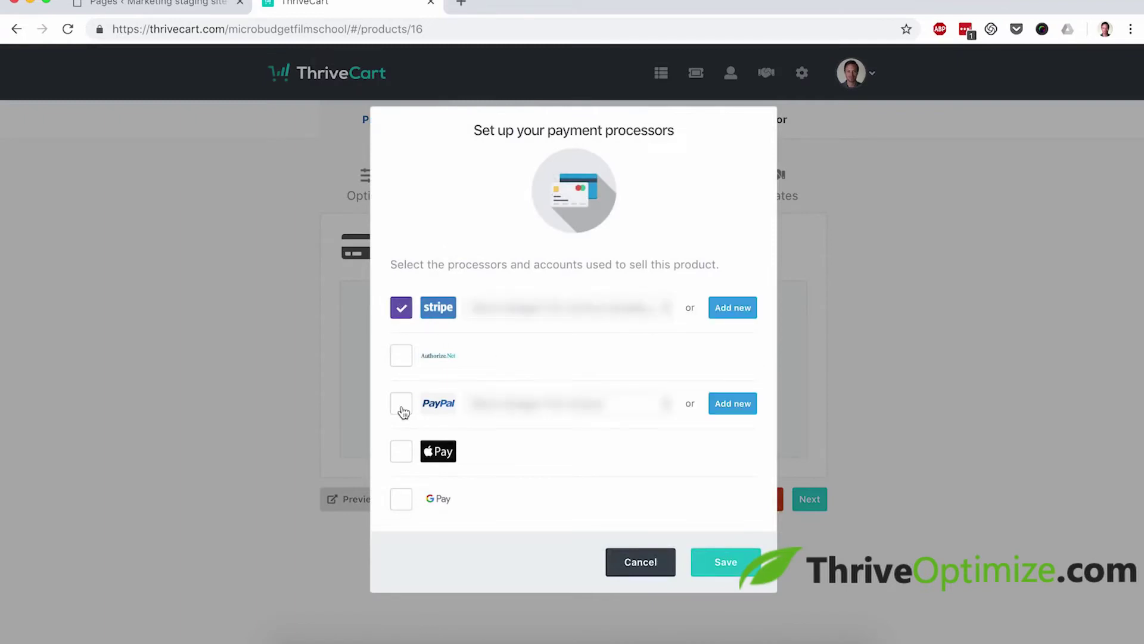
left_click(403, 451)
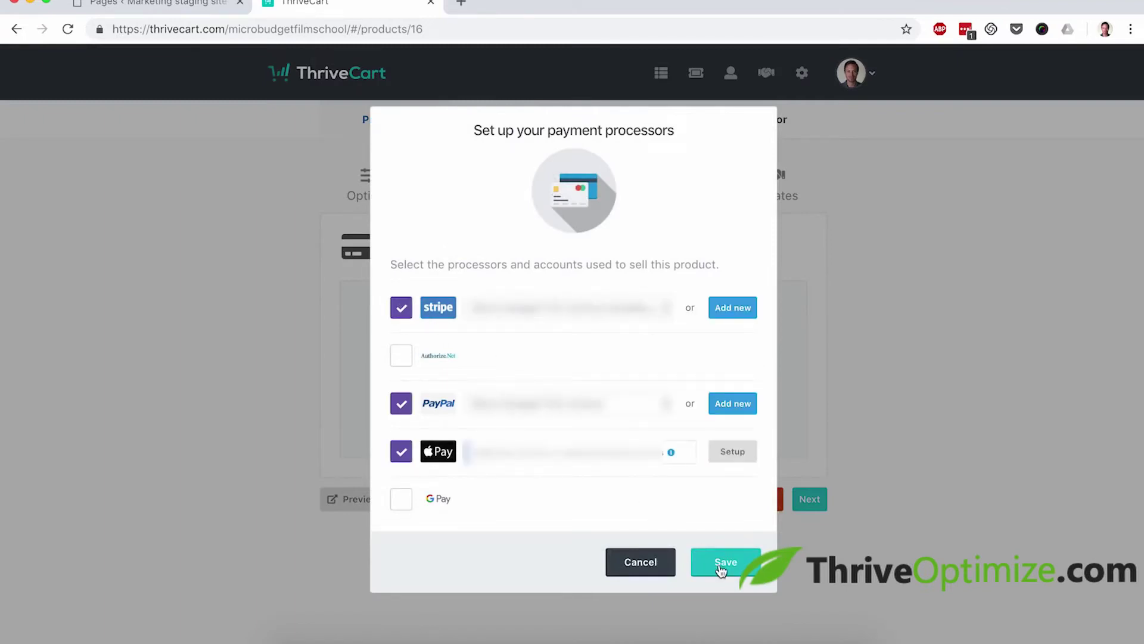
left_click(721, 568)
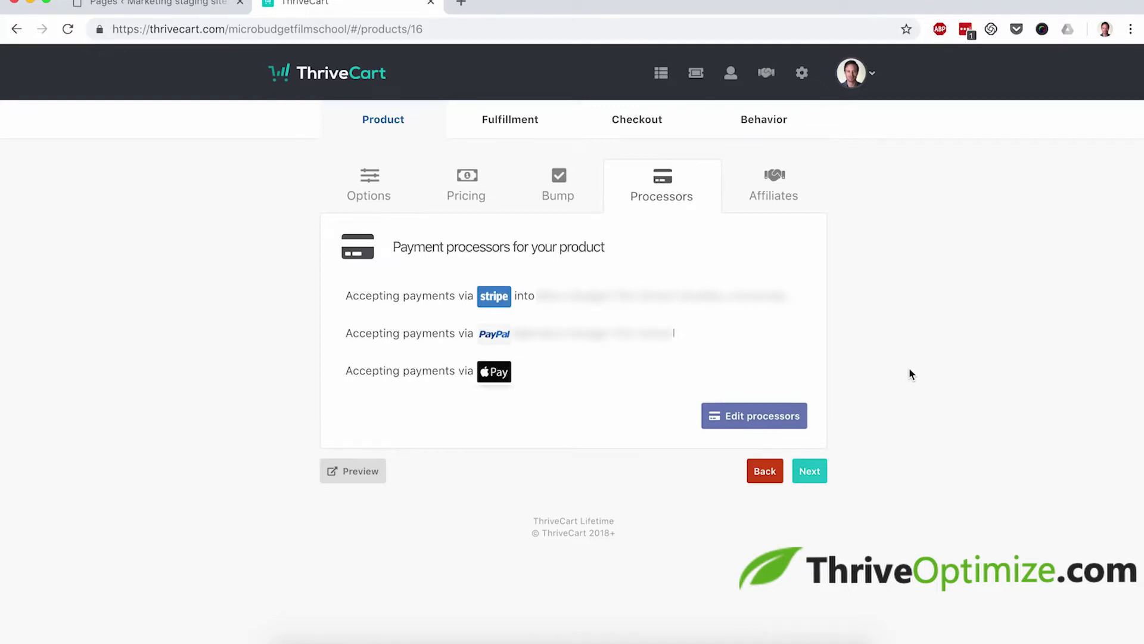
Step: Skip affiliate promotion and fill in the support e-mail in the product's fulfillment settings
left_click(816, 480)
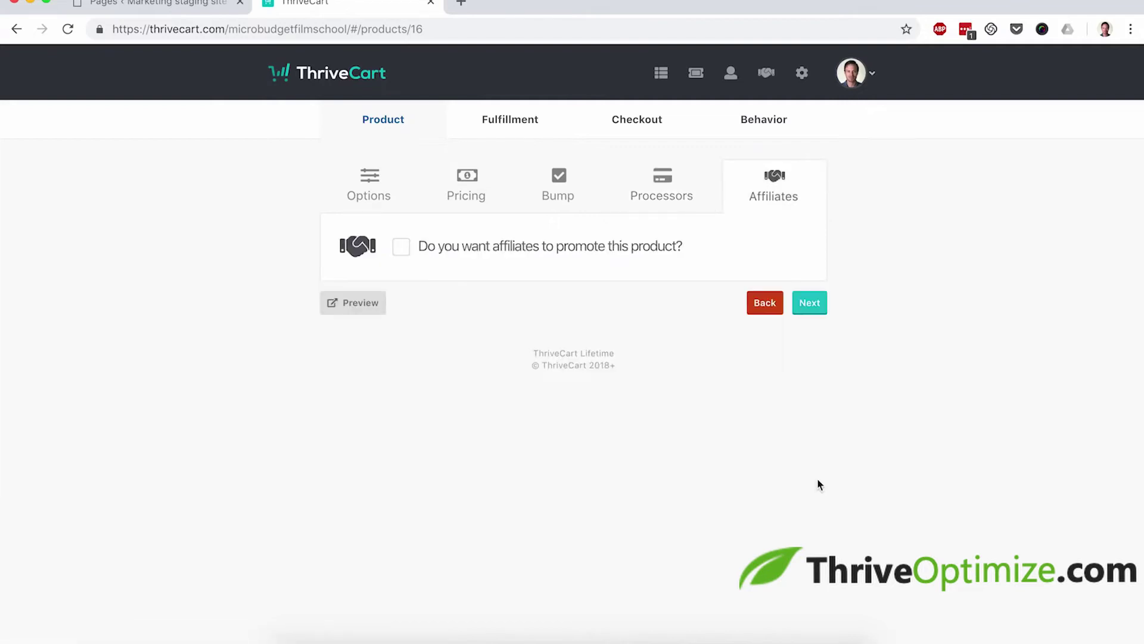
left_click(809, 303)
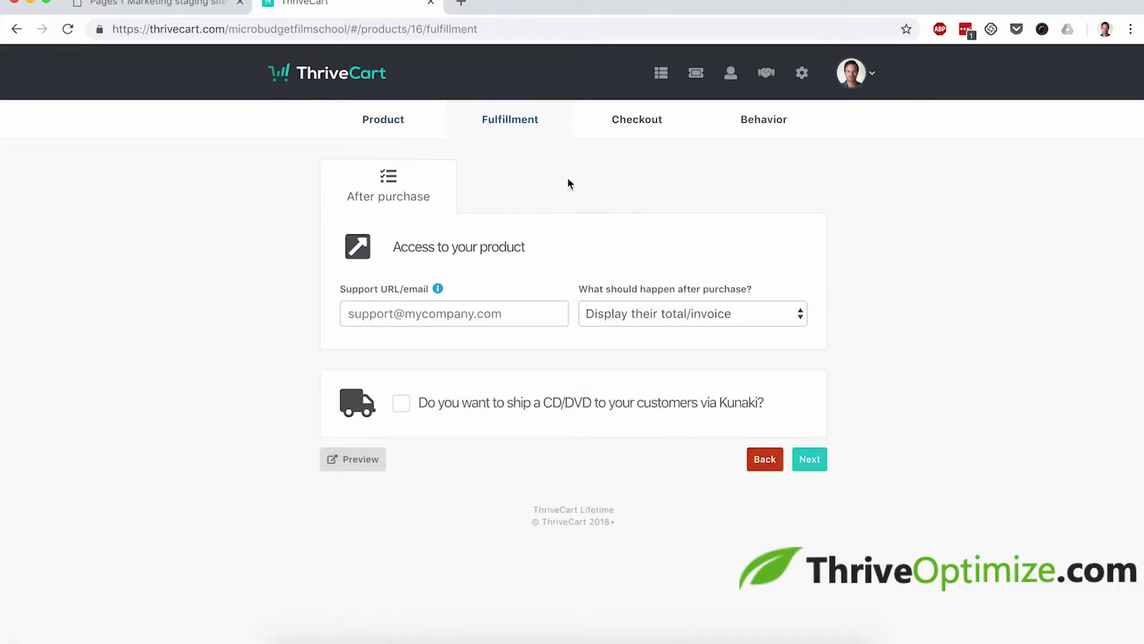
left_click(437, 308)
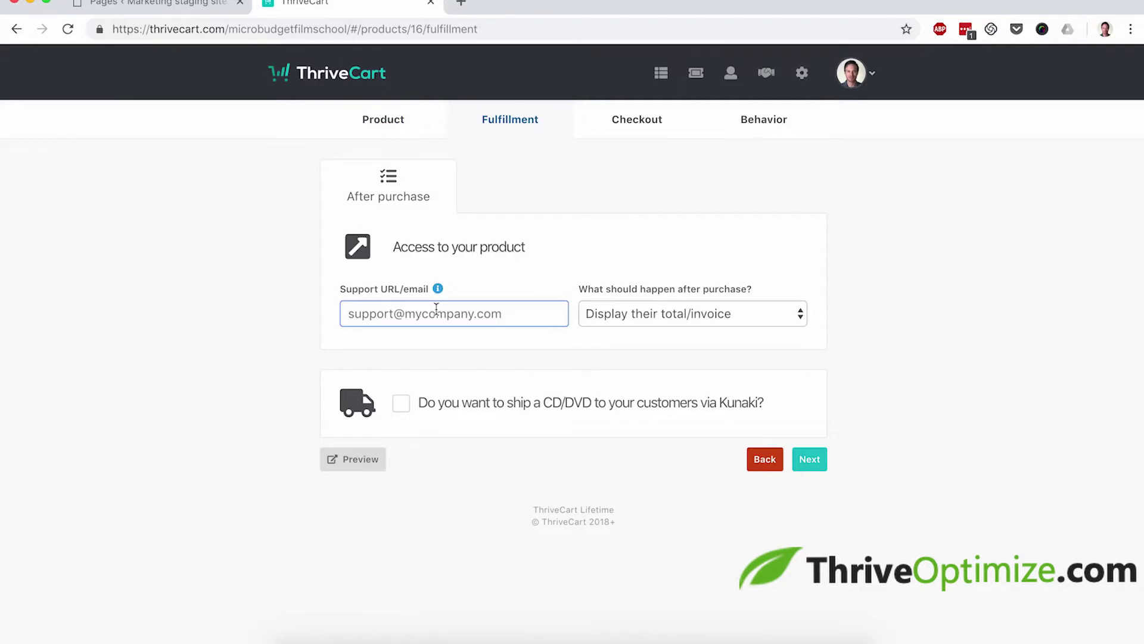
type("support@domain.com")
Step: Set the product's after-purchase action to Send them to a URL
left_click(672, 315)
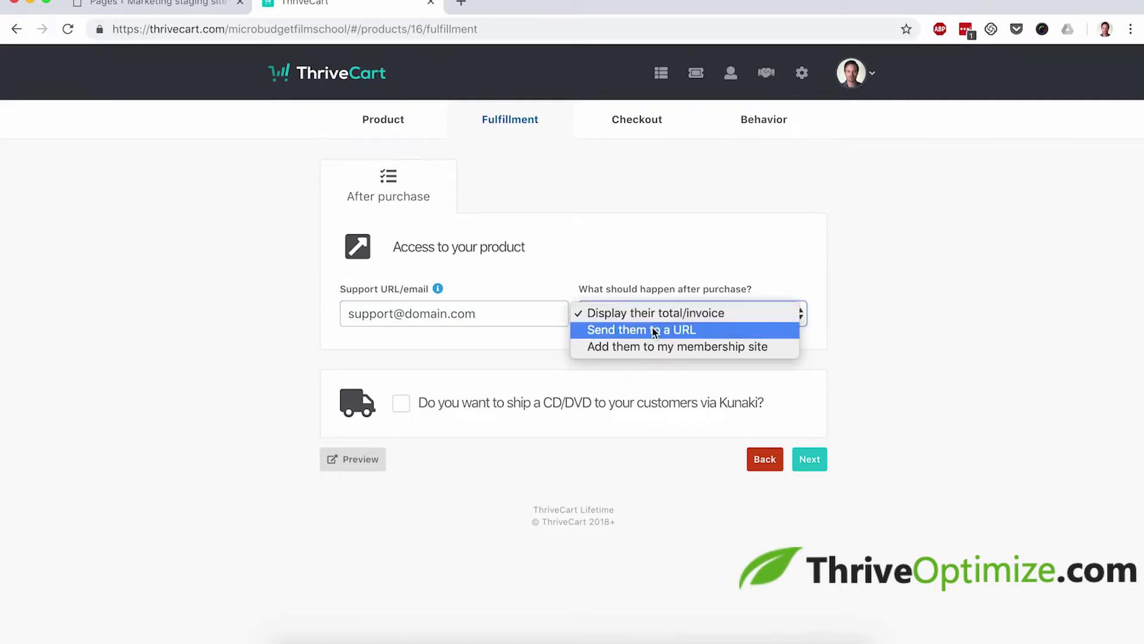
left_click(654, 330)
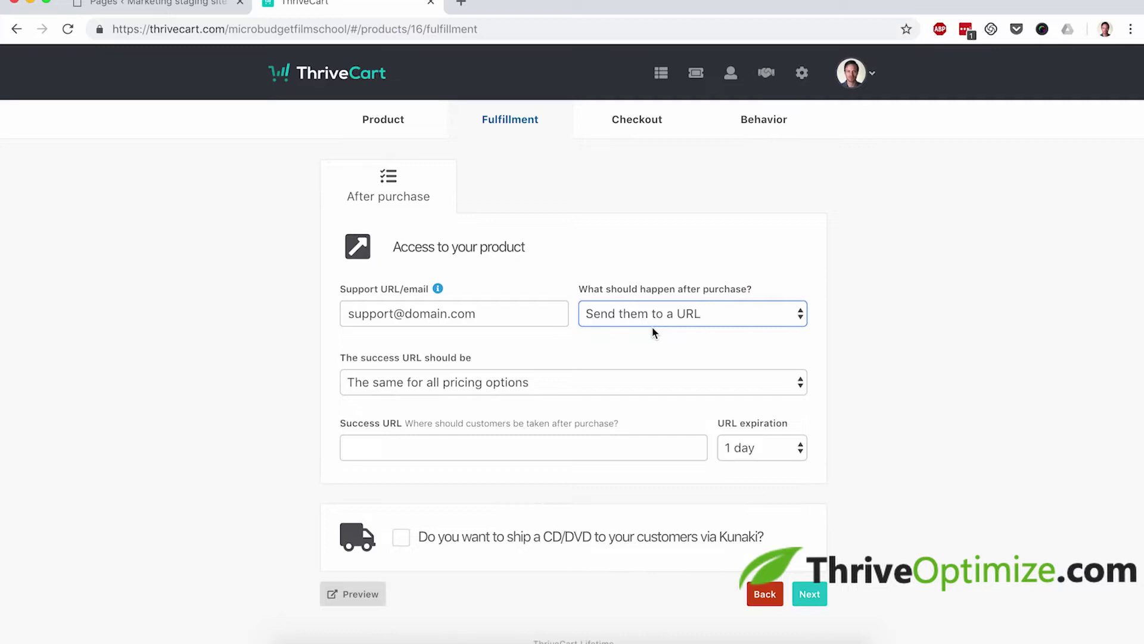
scroll(598, 340, "down", 1)
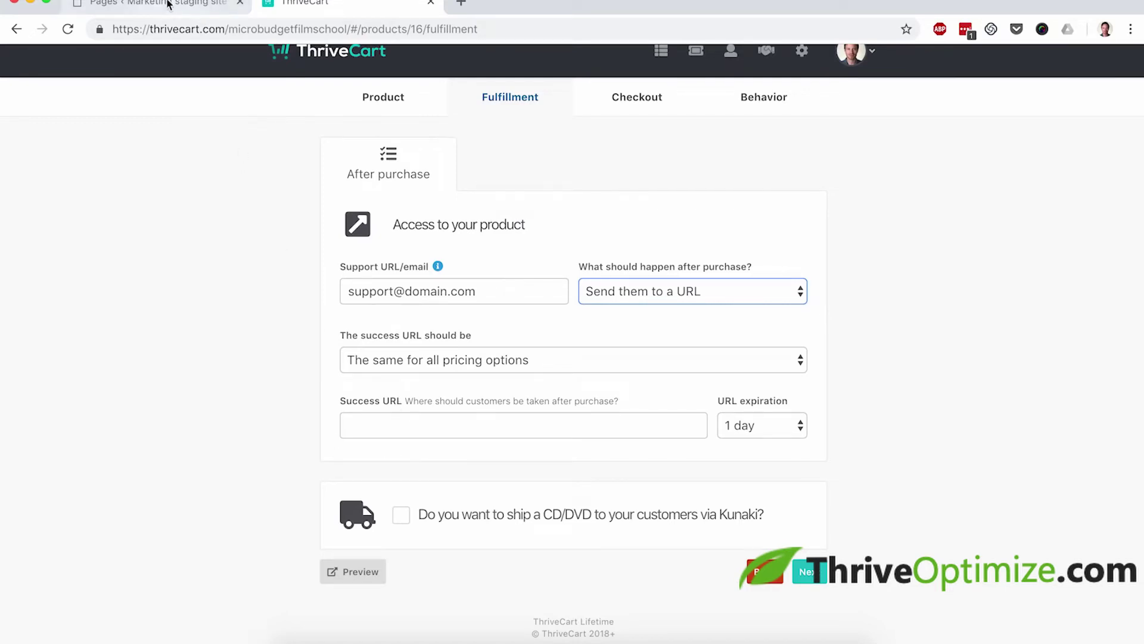
Step: Switch to the WordPress pages list, view the Thank You page in a new tab and copy its URL
left_click(167, 5)
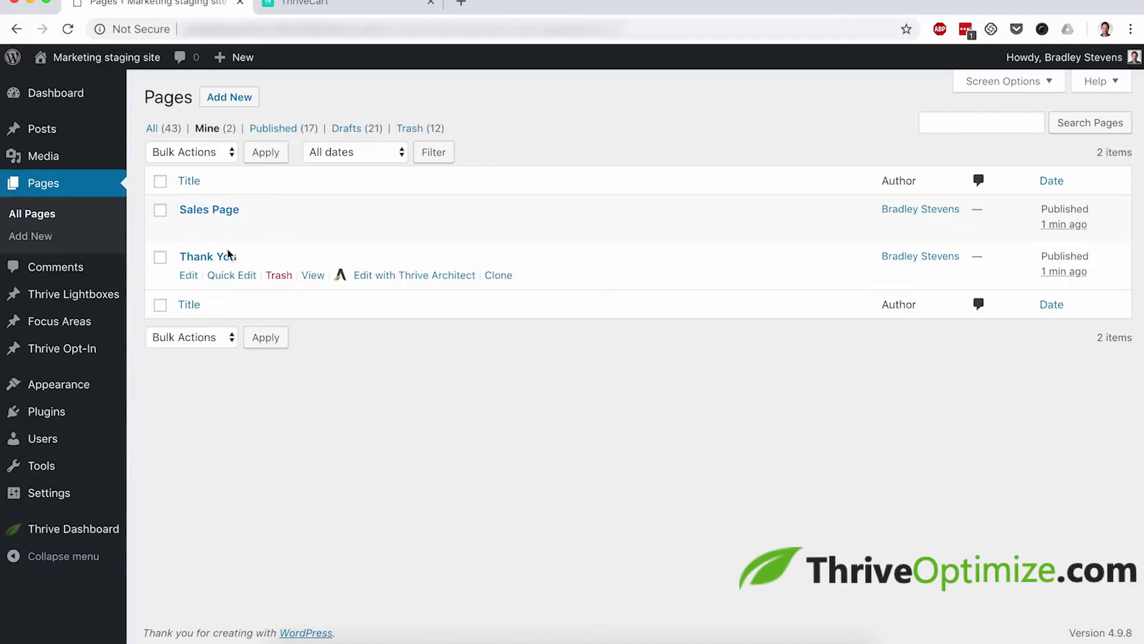
left_click(315, 278, "super")
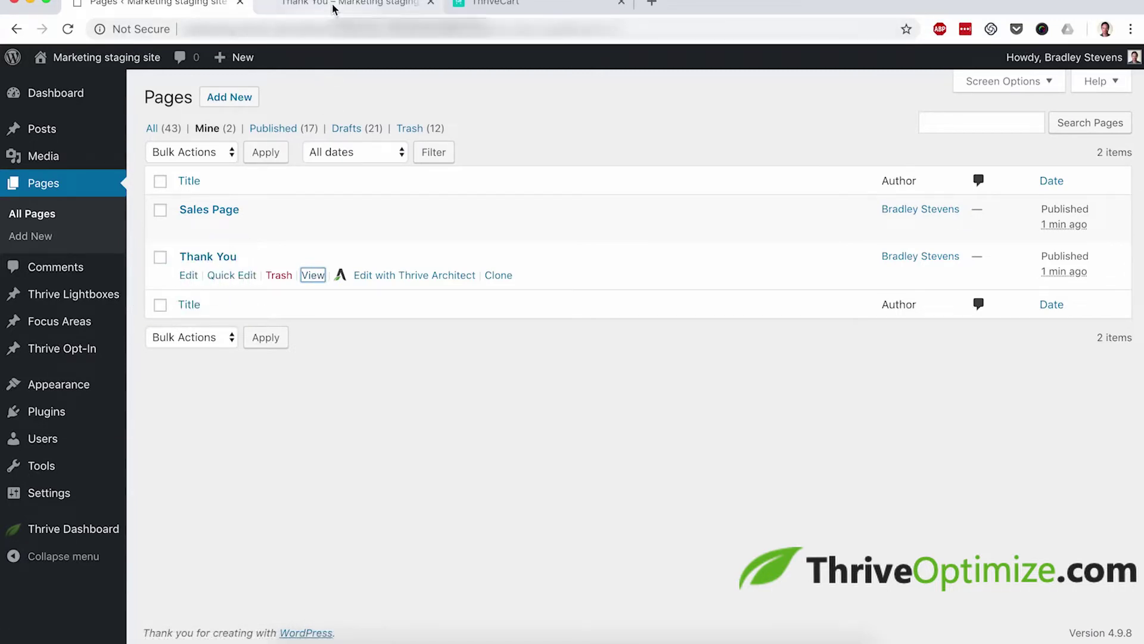
left_click(333, 7)
key("super+l")
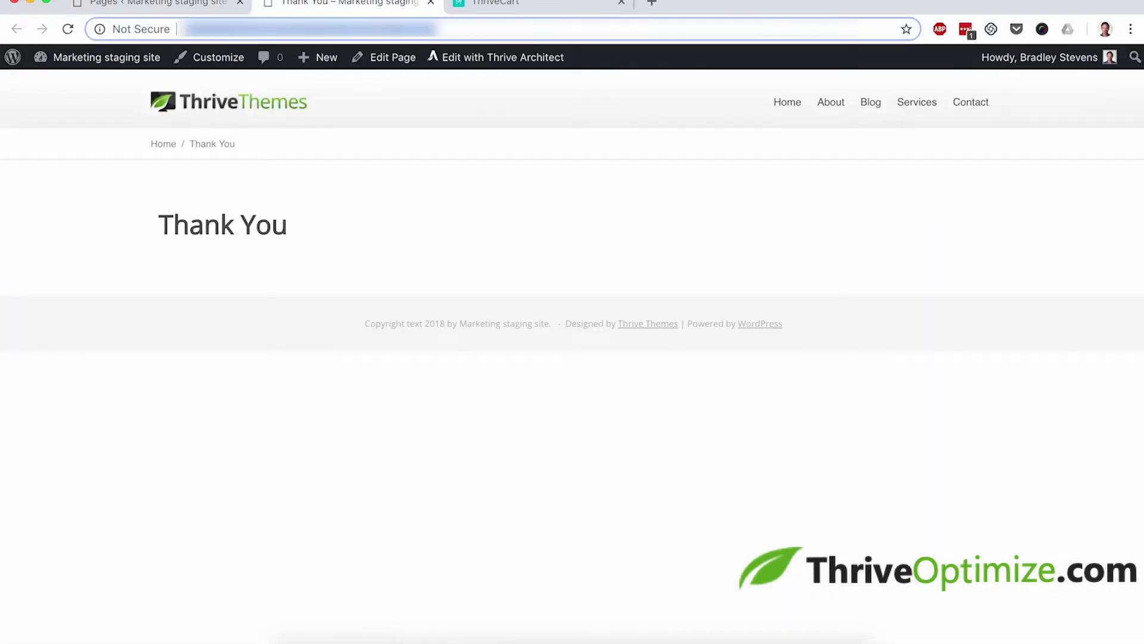
Step: Back in ThriveCart, paste the thank-you page address as the Success URL and continue to the checkout settings
left_click(493, 4)
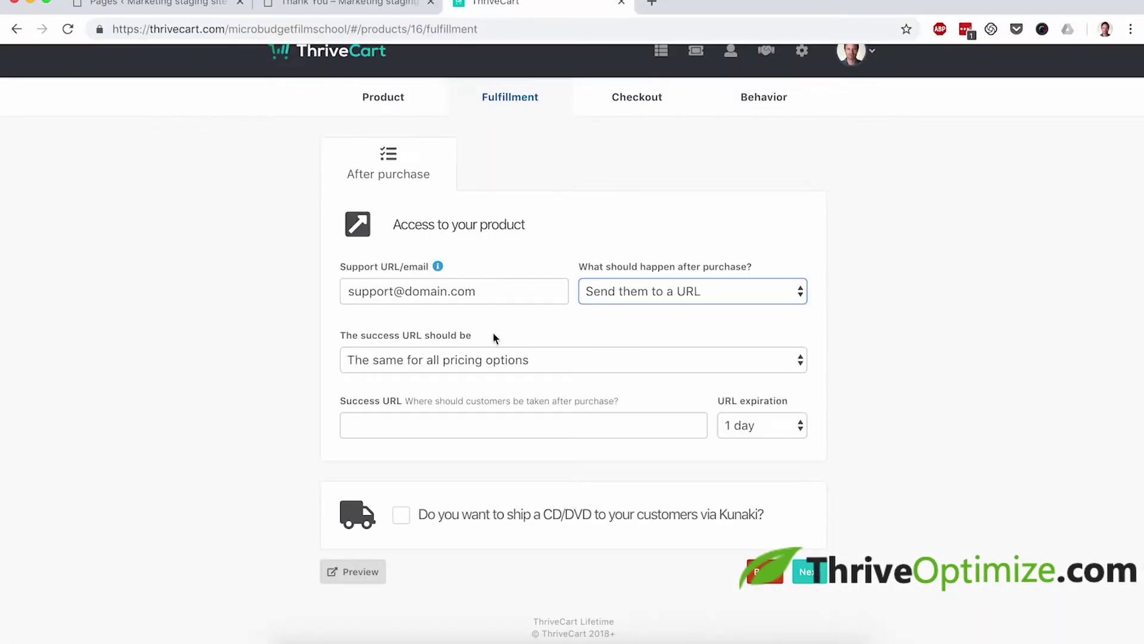
left_click(401, 425)
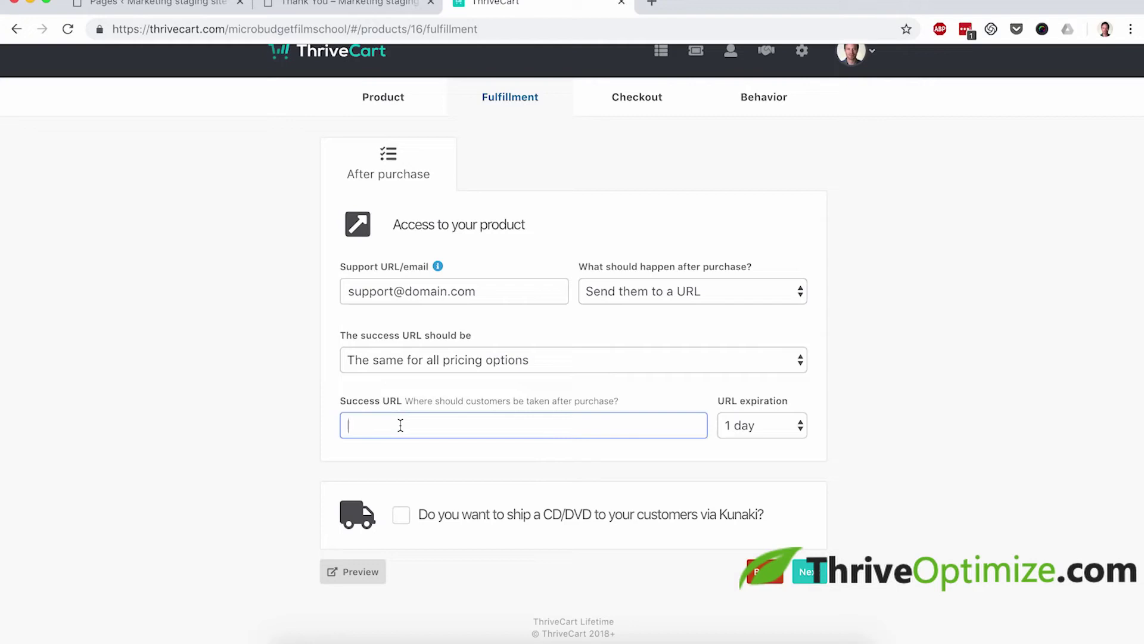
key("ctrl+v")
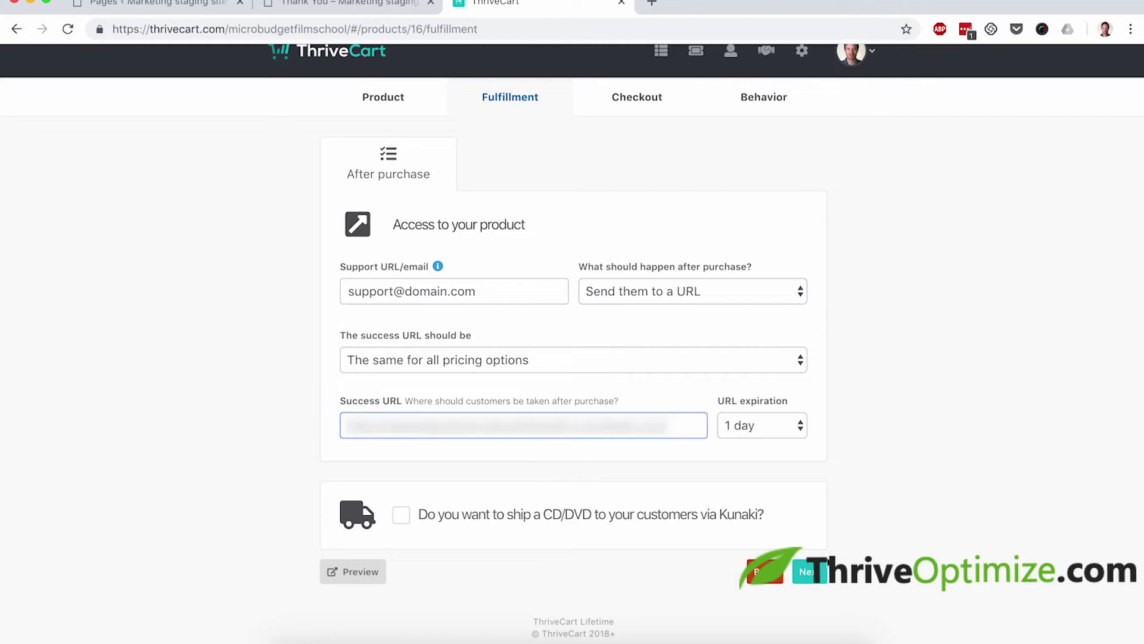
left_click(807, 571)
Step: Review the checkout templates and continue with the Tall one-step checkout
scroll(888, 451, "down", 2)
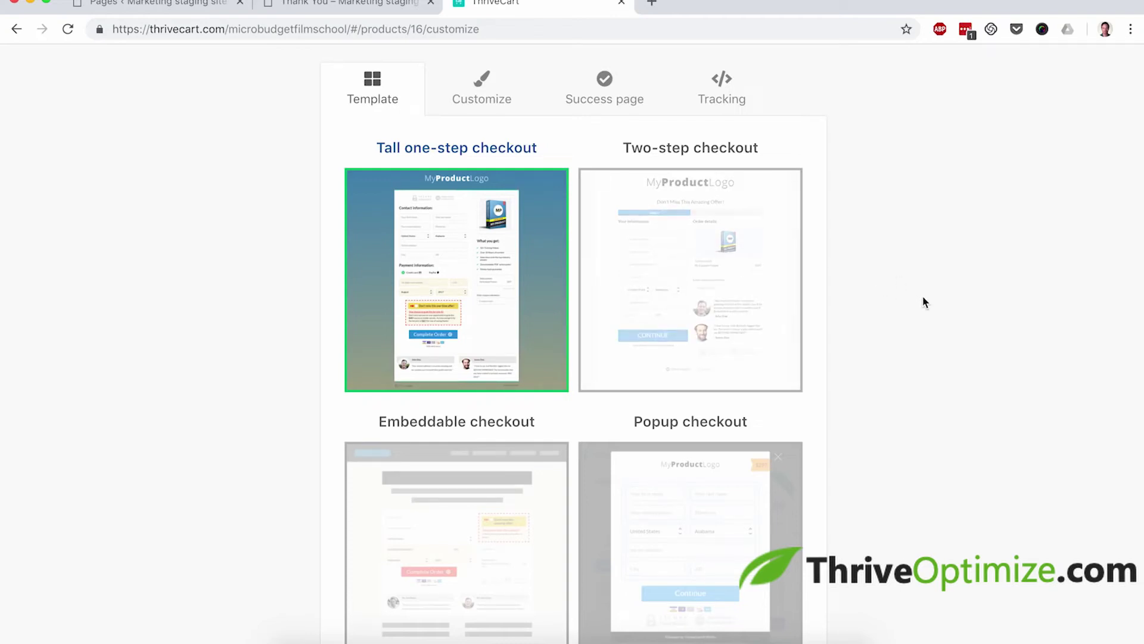
scroll(896, 367, "down", 1)
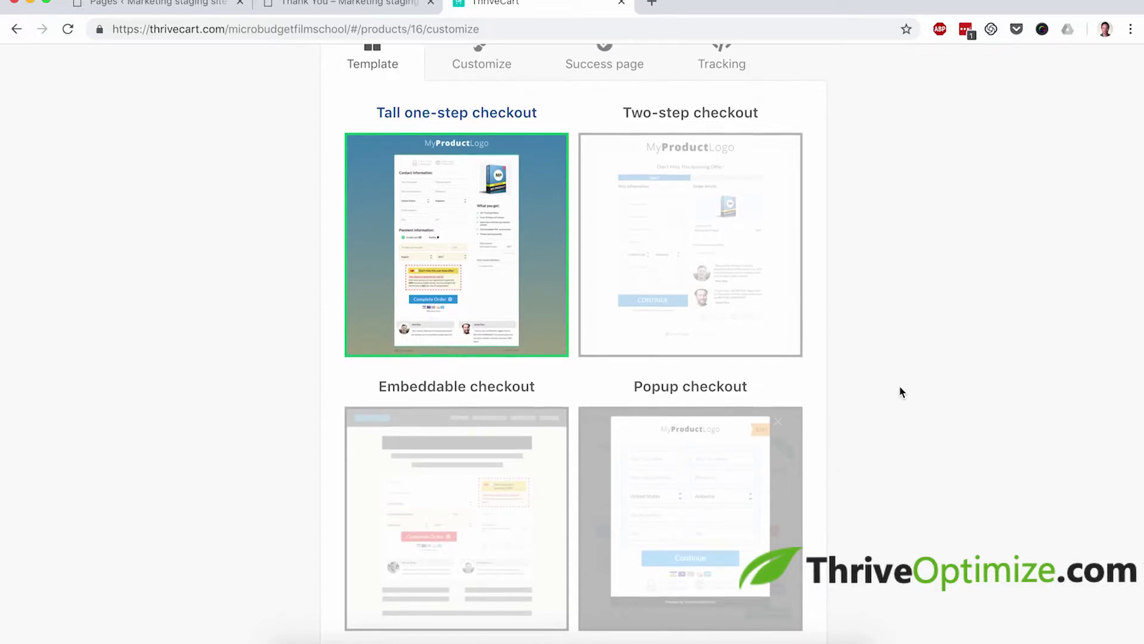
scroll(899, 385, "up", 2)
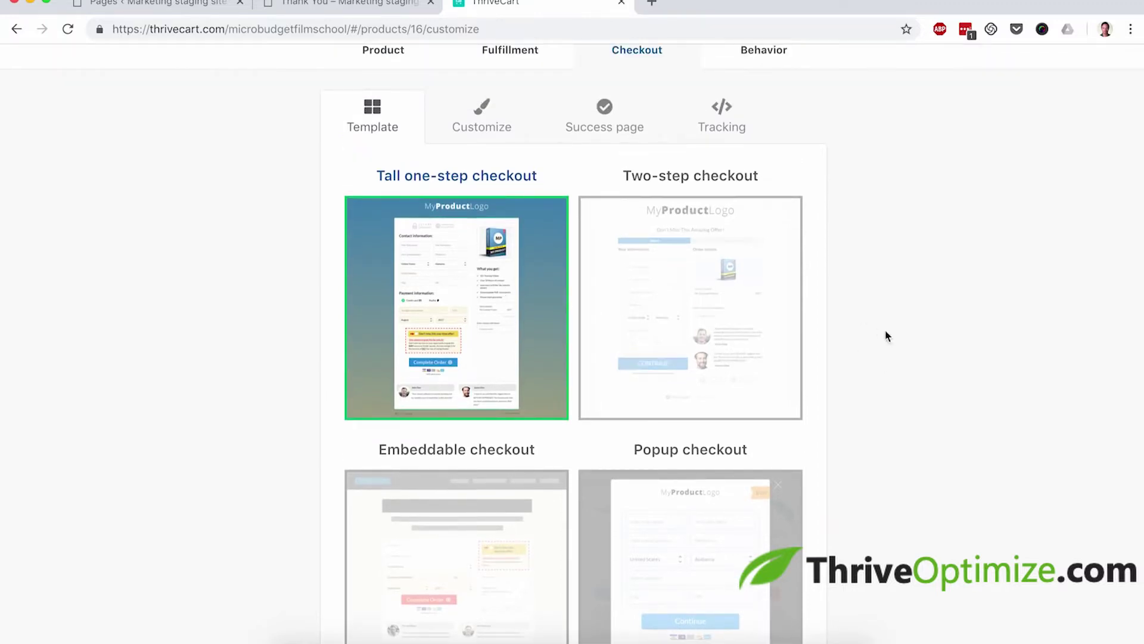
scroll(886, 330, "down", 4)
left_click(806, 615)
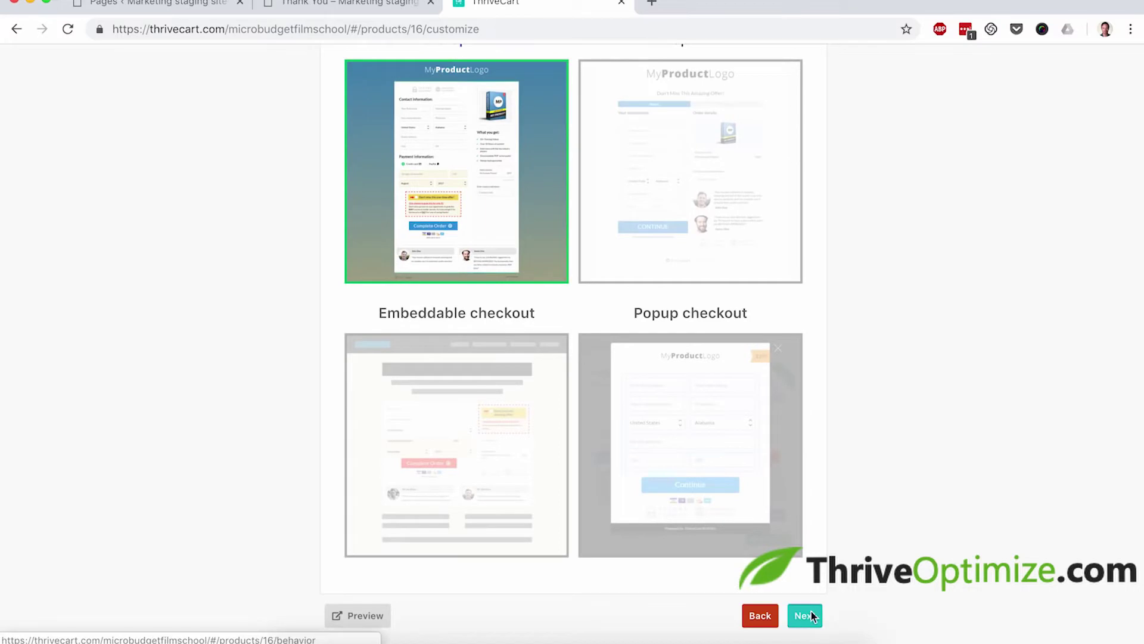
Step: Set the cart's requested fields to collect the customer's First name only and save them
scroll(833, 385, "up", 2)
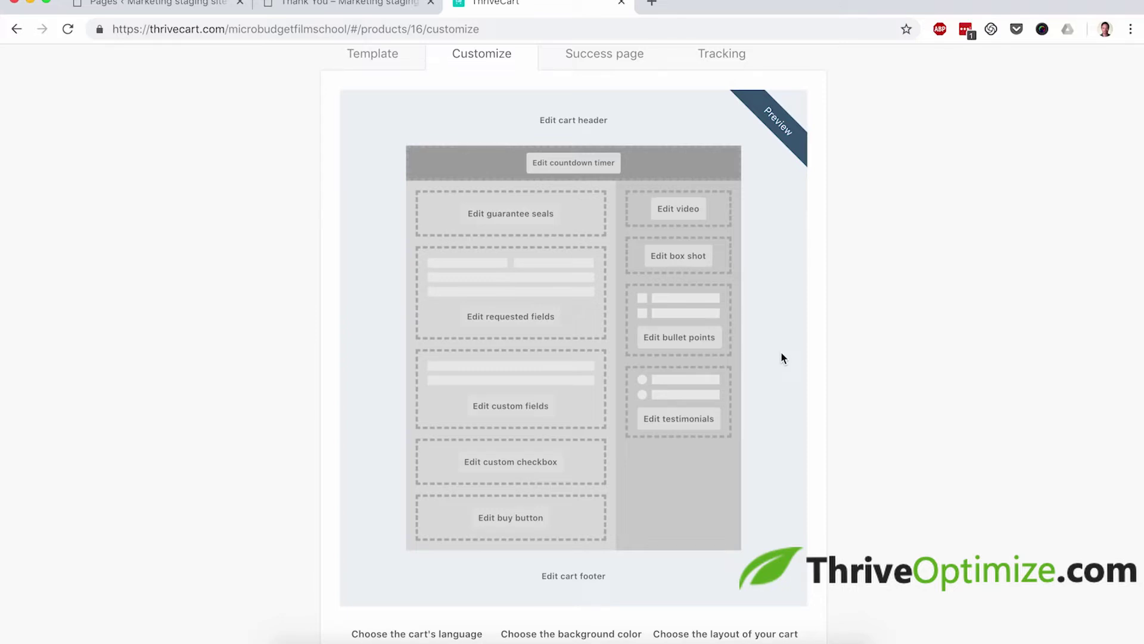
left_click(487, 317)
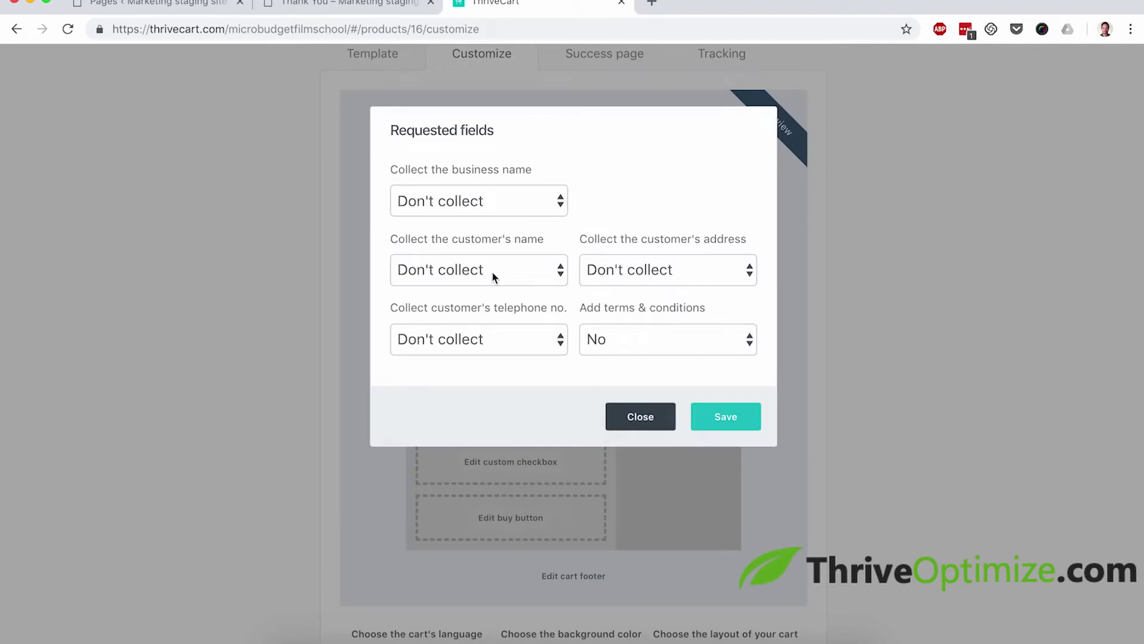
left_click(492, 271)
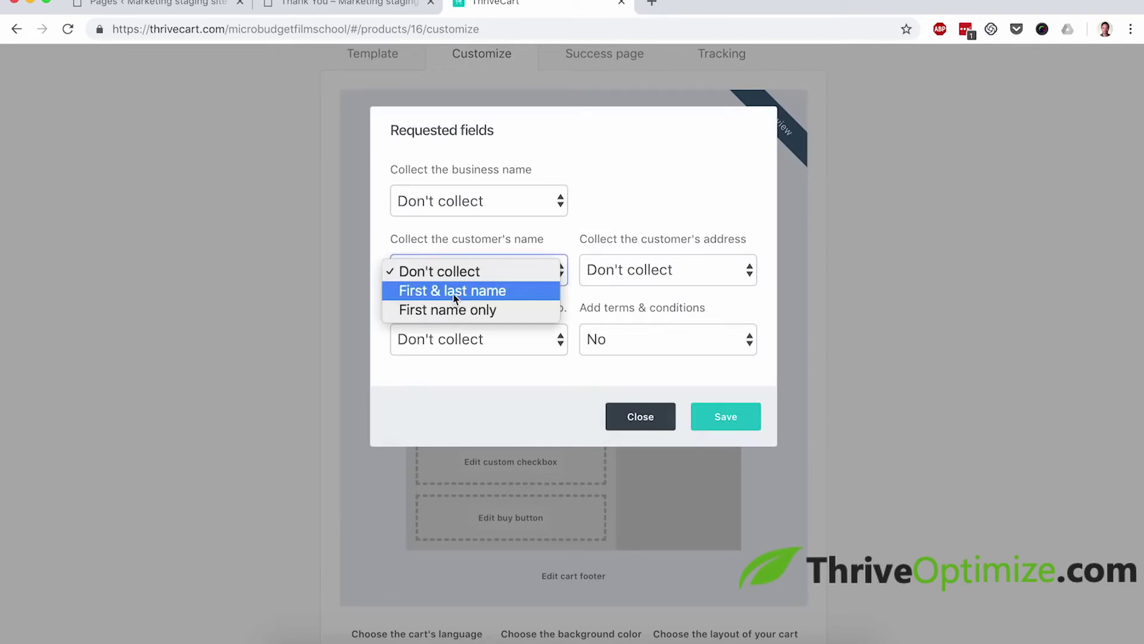
left_click(450, 310)
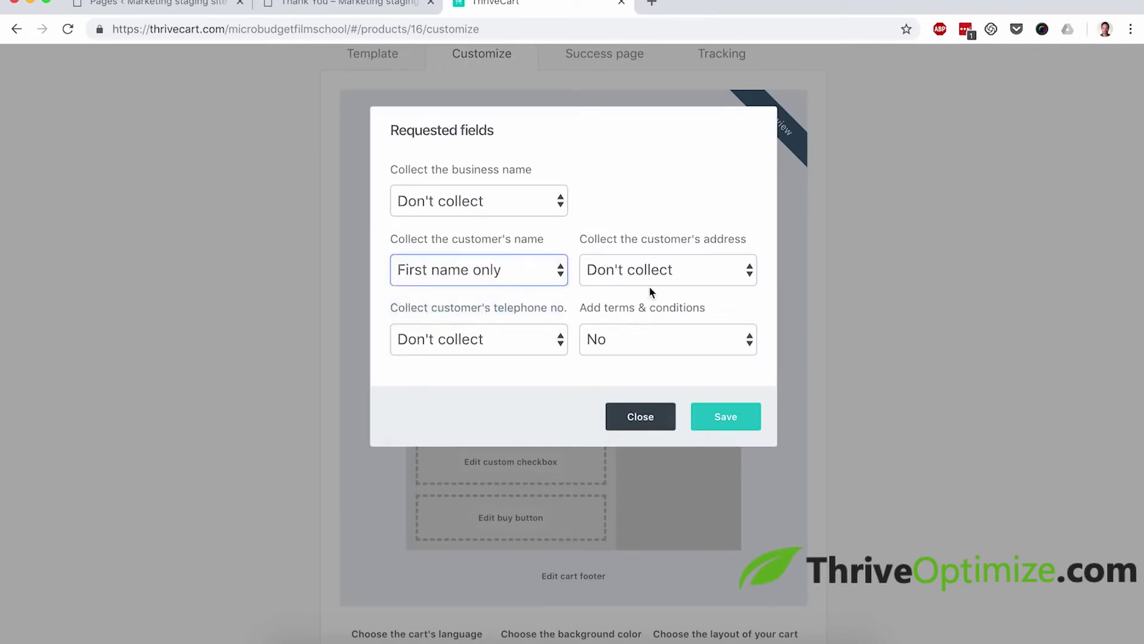
left_click(728, 419)
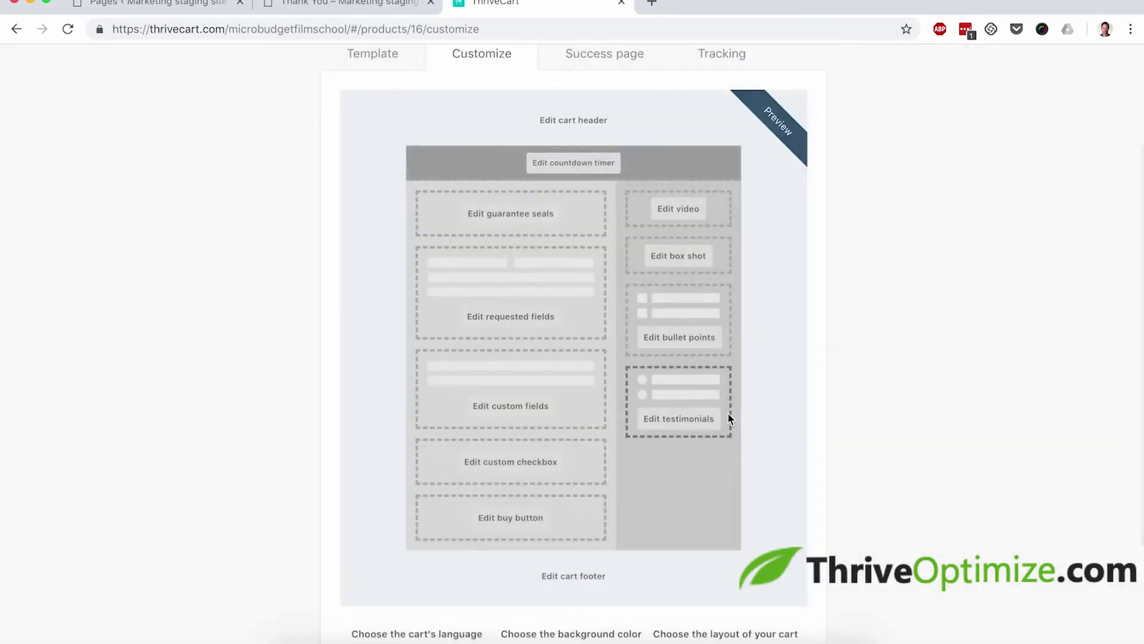
Step: Continue to the success page settings and choose Redirect to your custom page when the purchase is complete
scroll(833, 411, "down", 3)
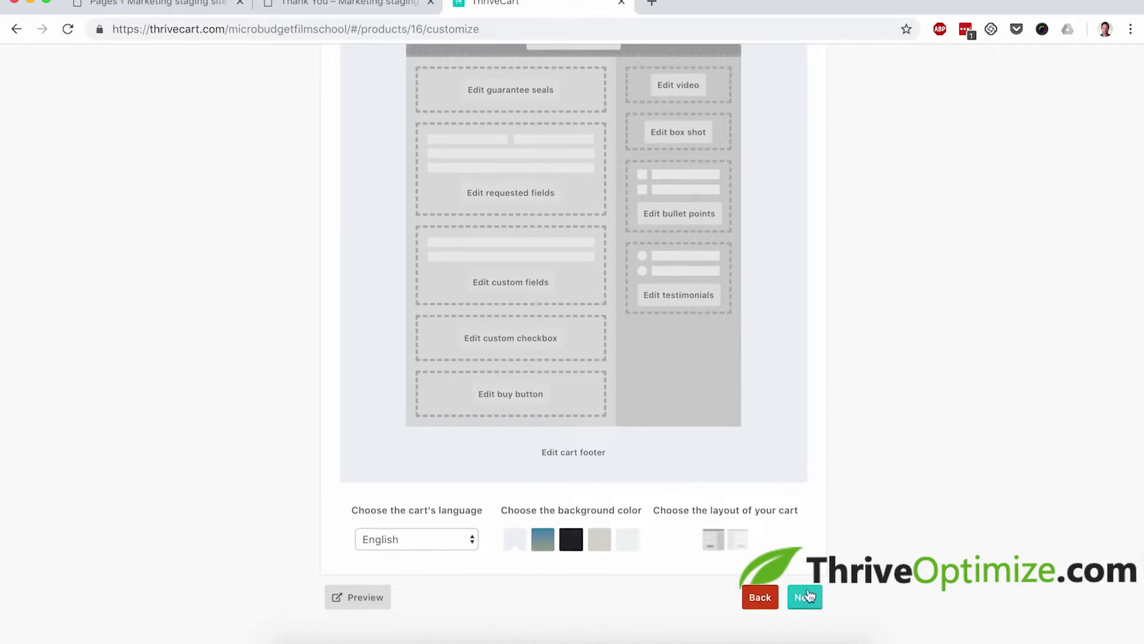
left_click(806, 592)
scroll(850, 411, "up", 1)
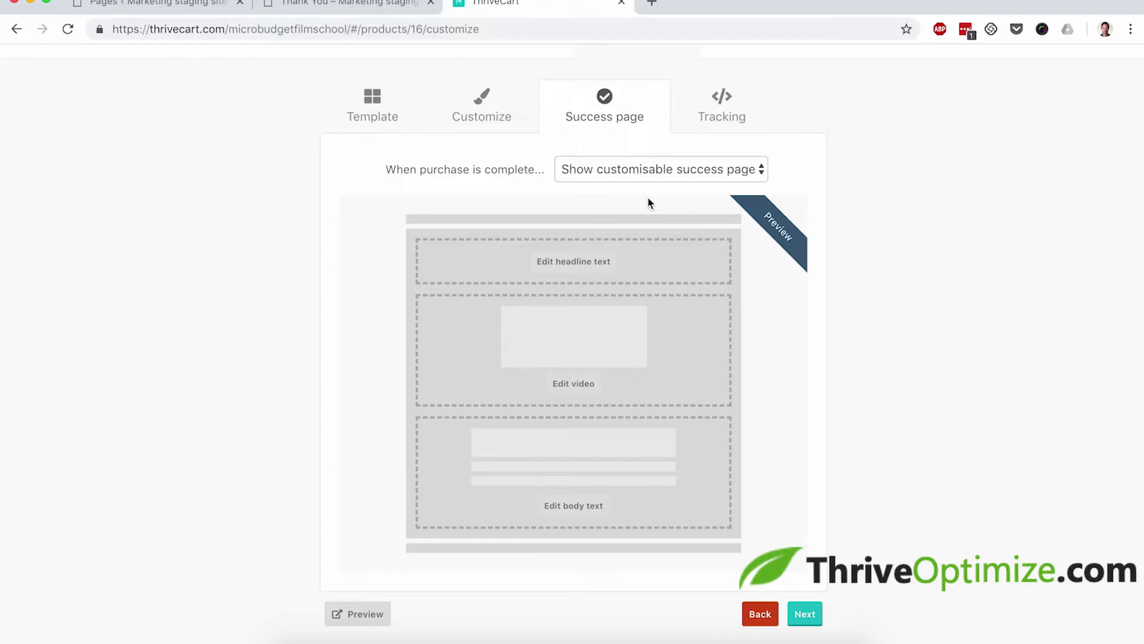
left_click(682, 177)
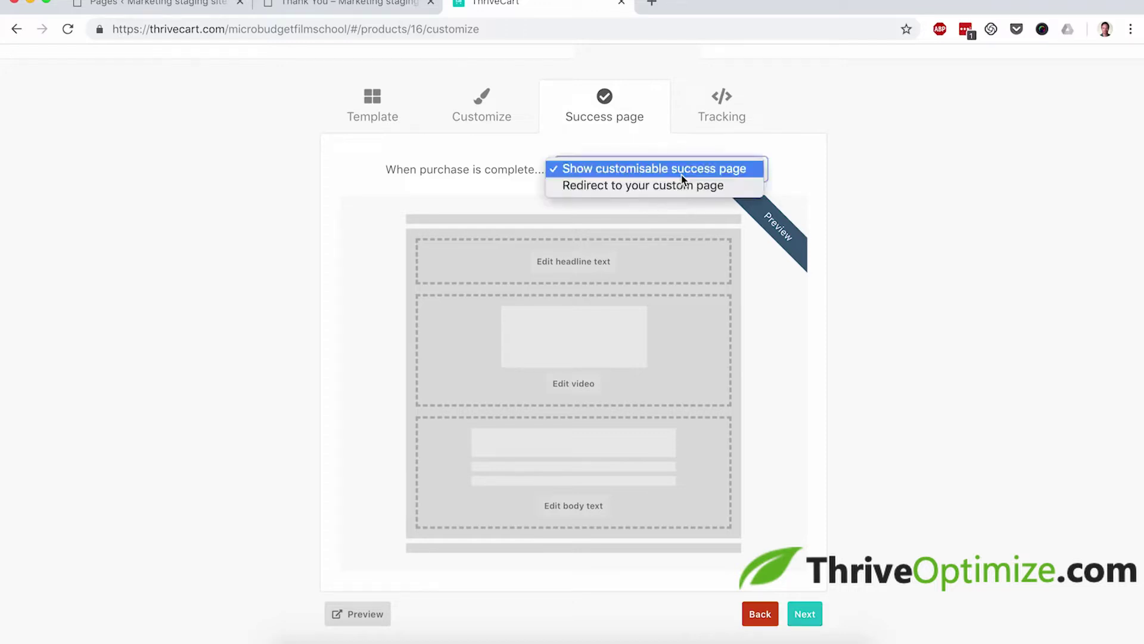
left_click(719, 188)
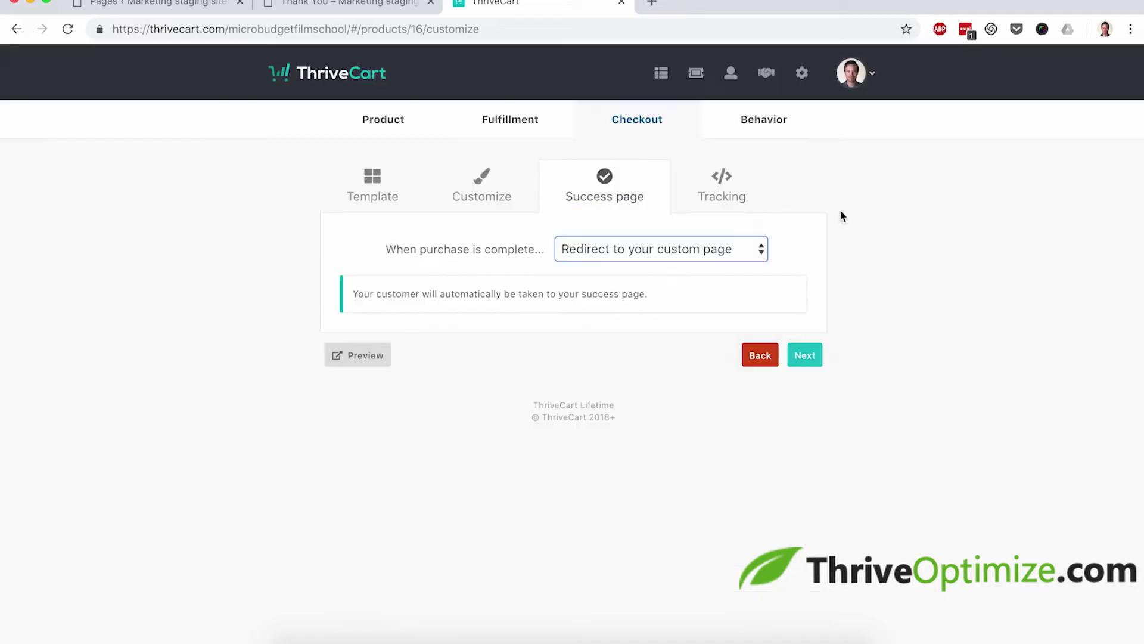
Step: Skip the tracking code and save a behavior rule that adds main-product buyers to an ActiveCampaign automation
left_click(806, 356)
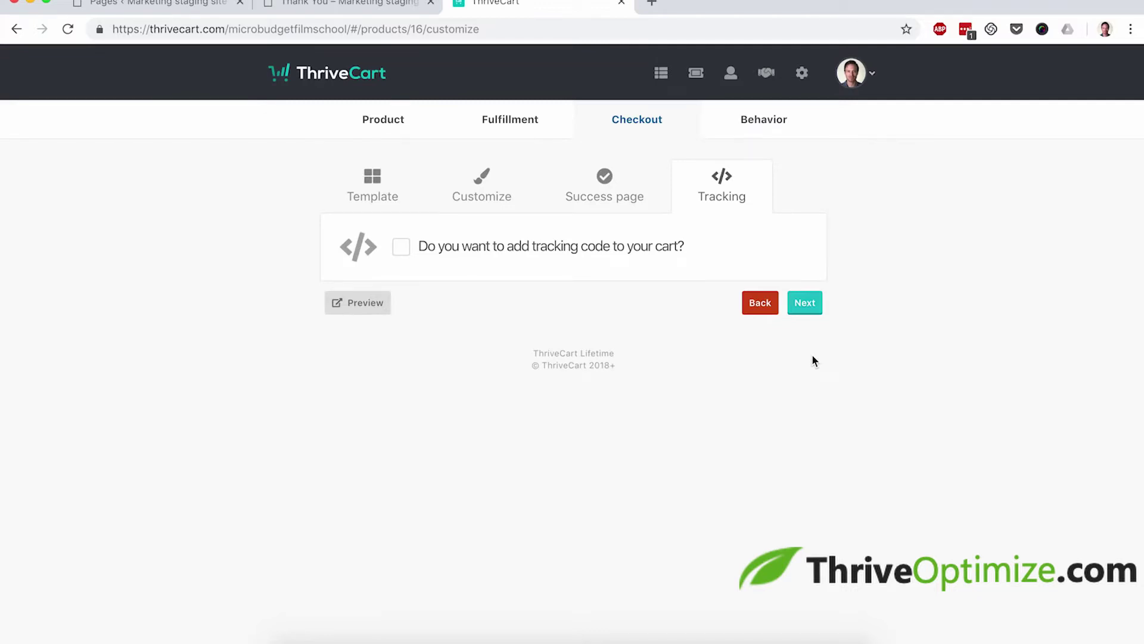
left_click(812, 305)
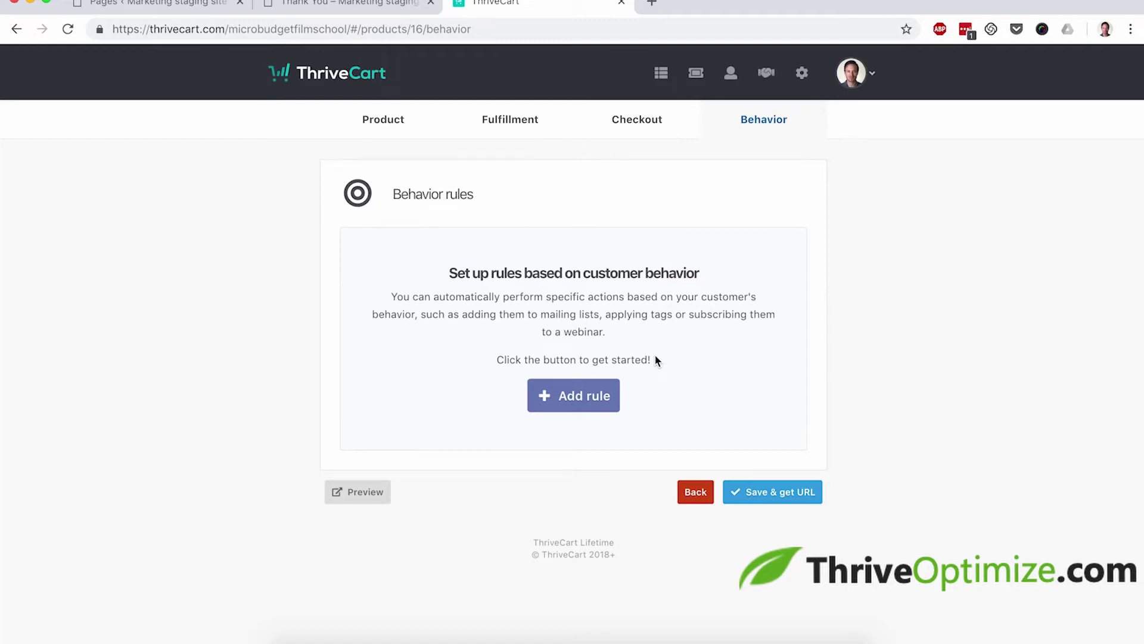
left_click(582, 392)
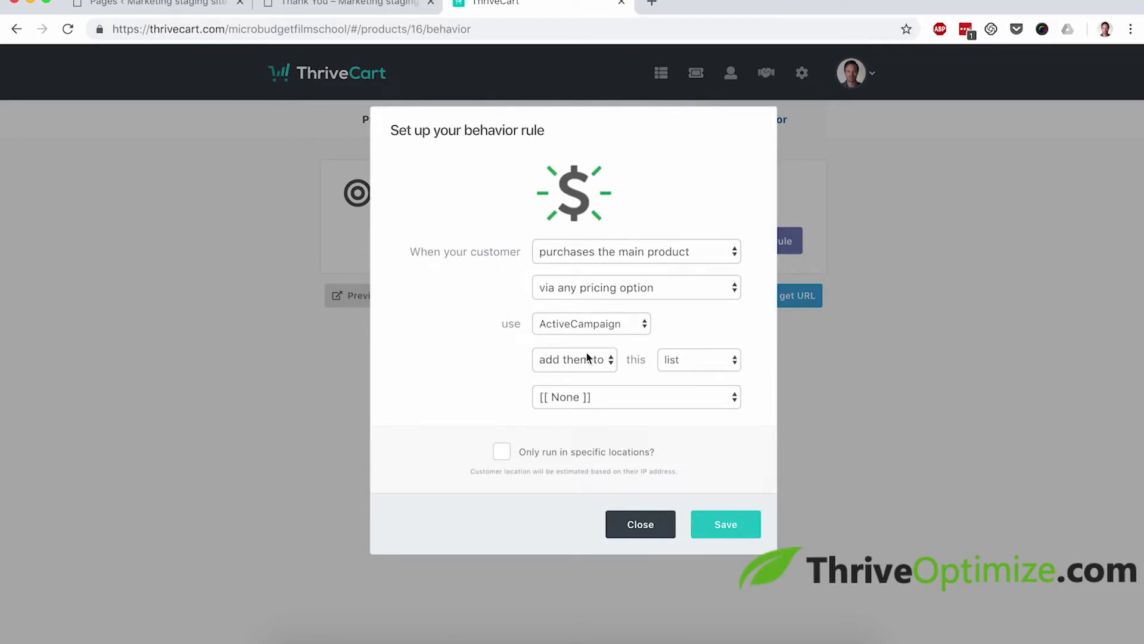
left_click(724, 363)
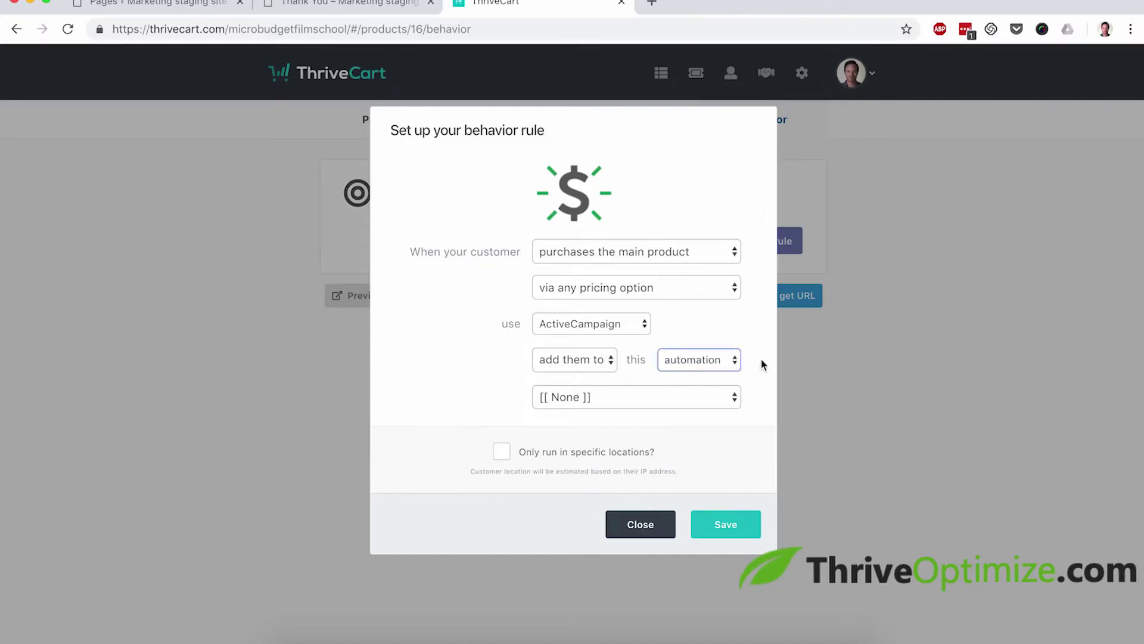
left_click(726, 525)
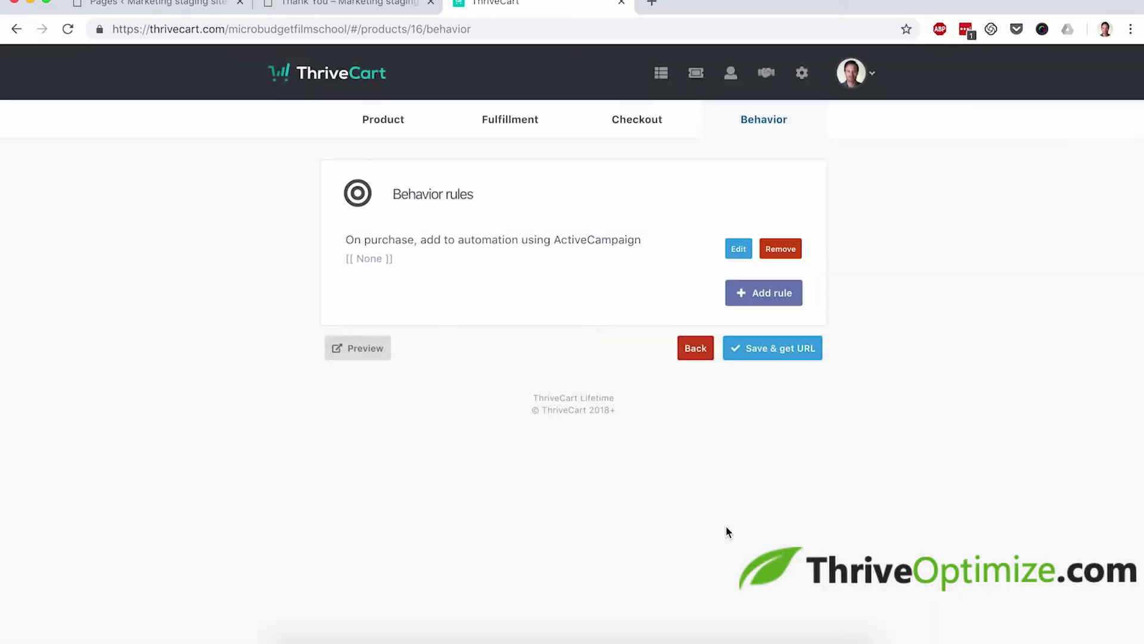
Step: Save the product and open its copied cart URL in a new browser tab to review the checkout page
left_click(772, 358)
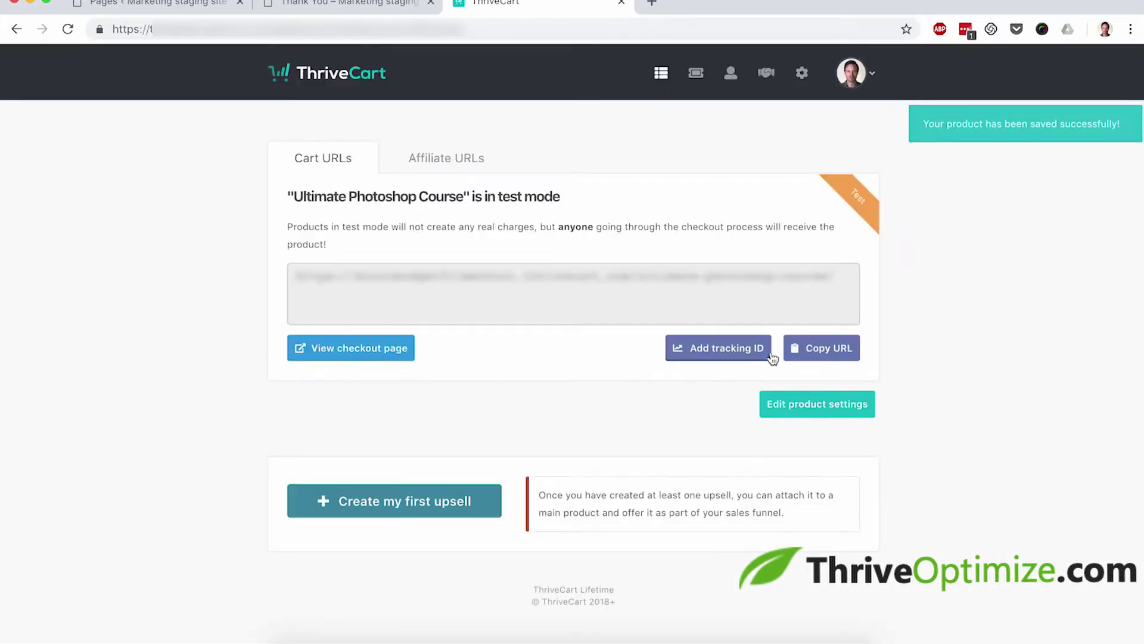
left_click(826, 351)
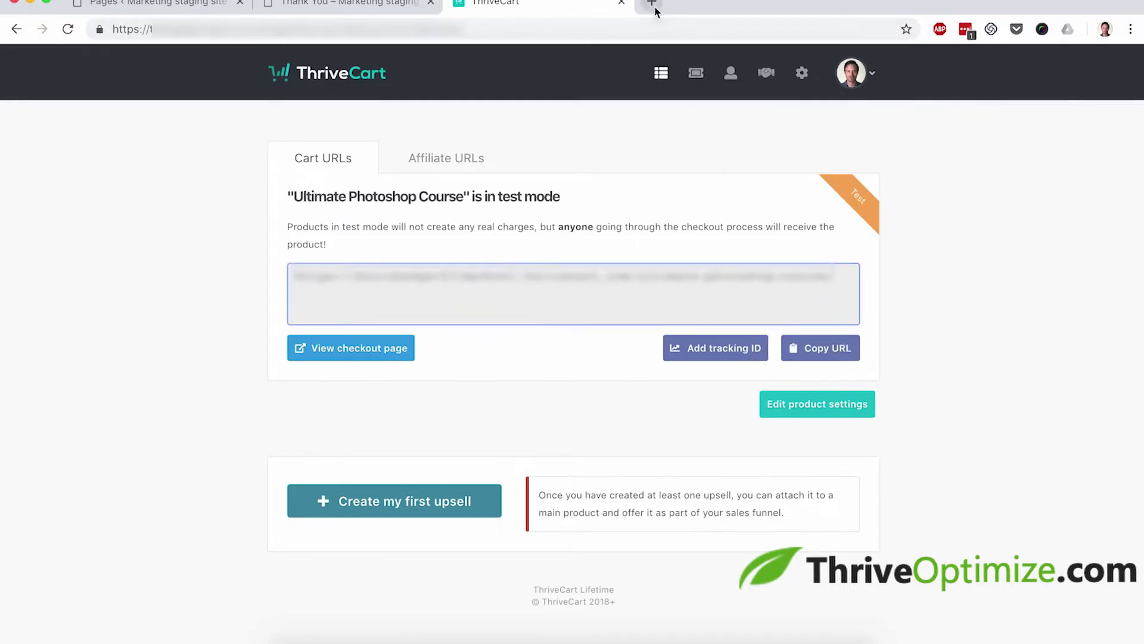
left_click(654, 8)
key("ctrl+v")
key("Return")
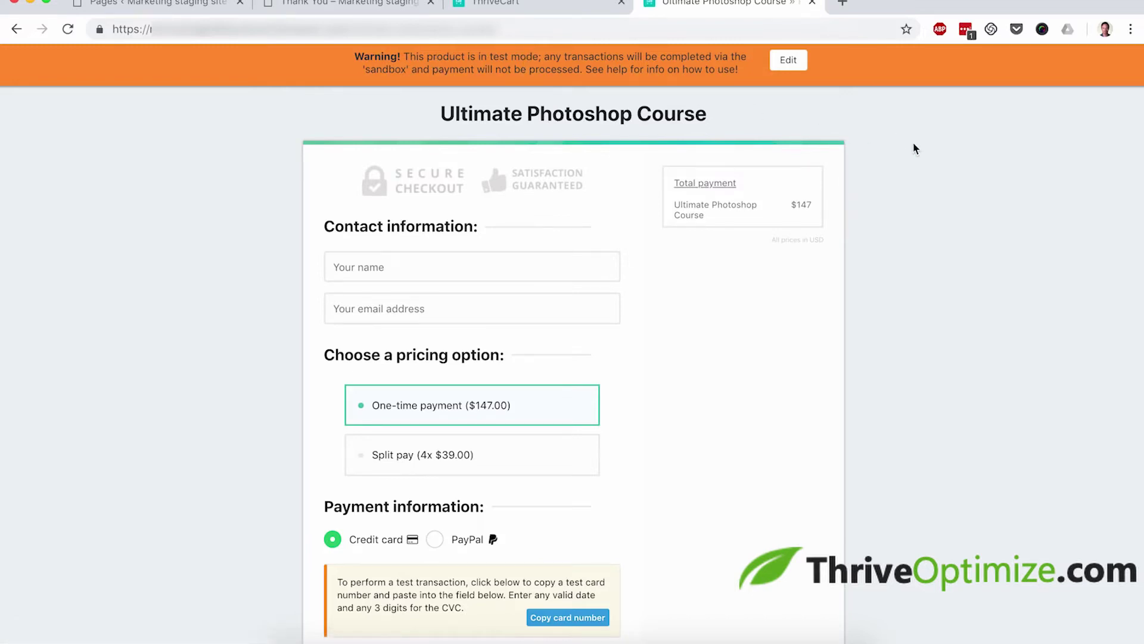
scroll(916, 149, "down", 2)
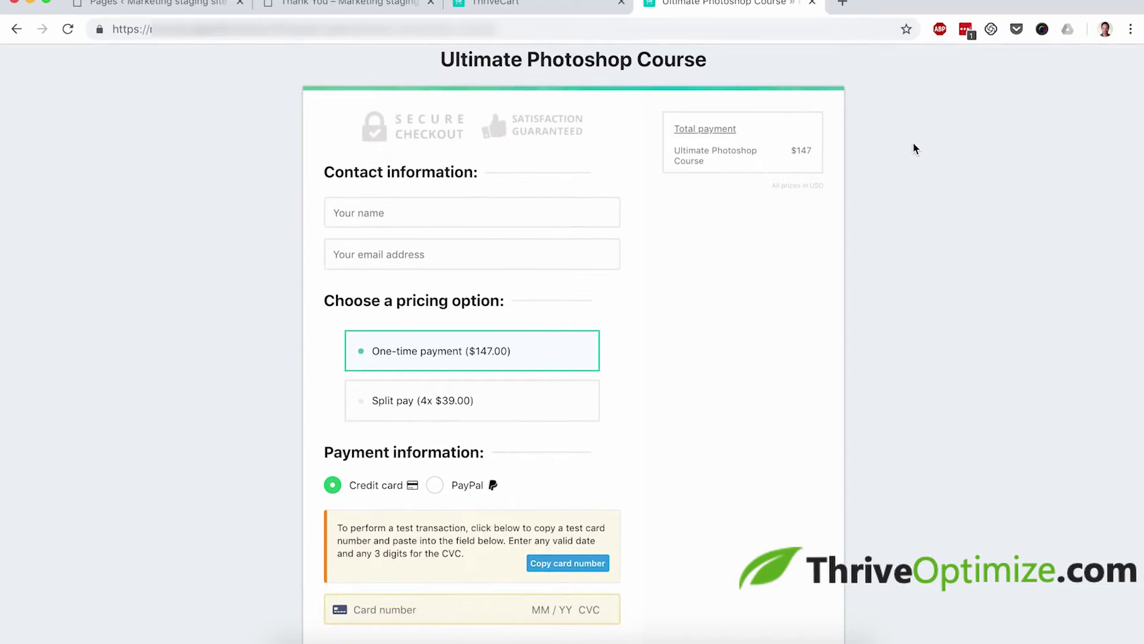
scroll(916, 149, "down", 5)
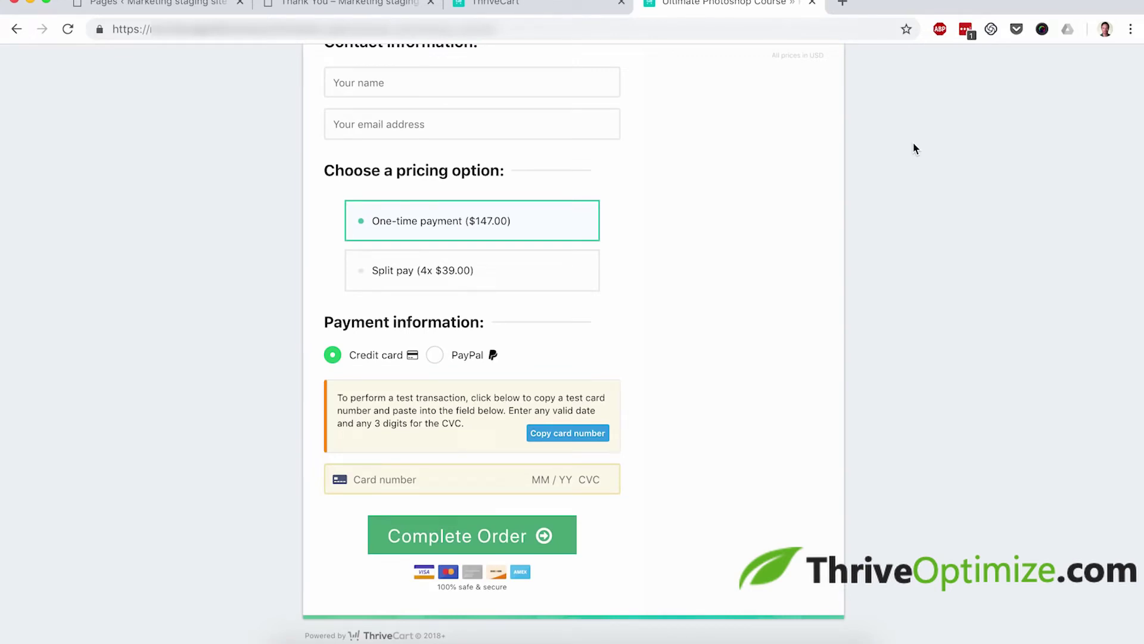
scroll(916, 149, "up", 3)
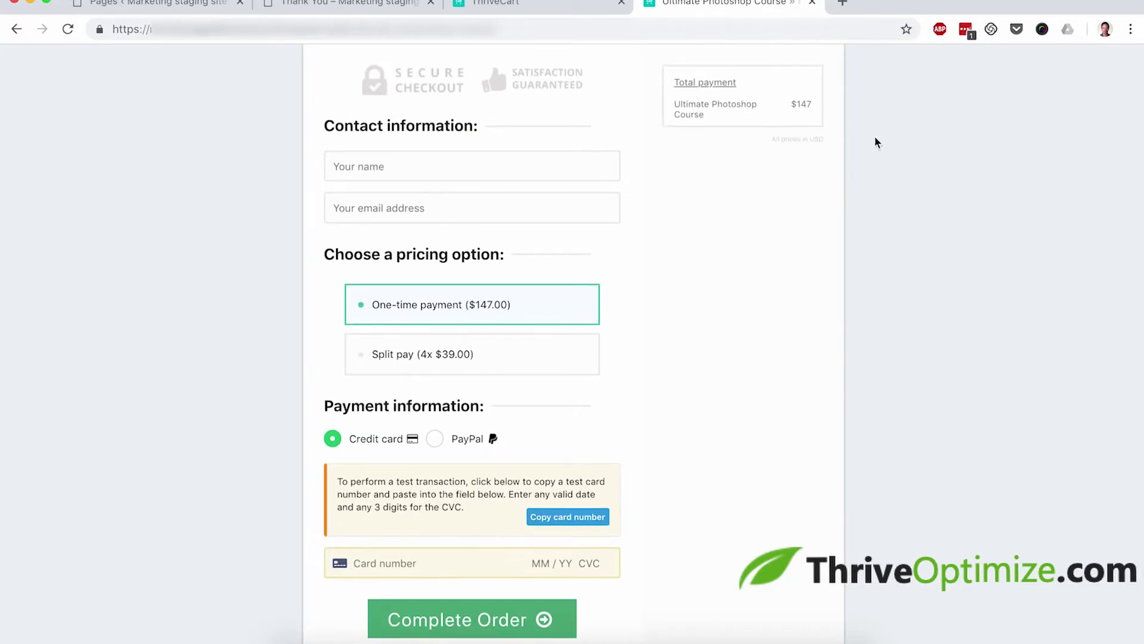
Step: Return to the WordPress pages list and open the Sales Page in Thrive Architect in a new browser tab
left_click(162, 5)
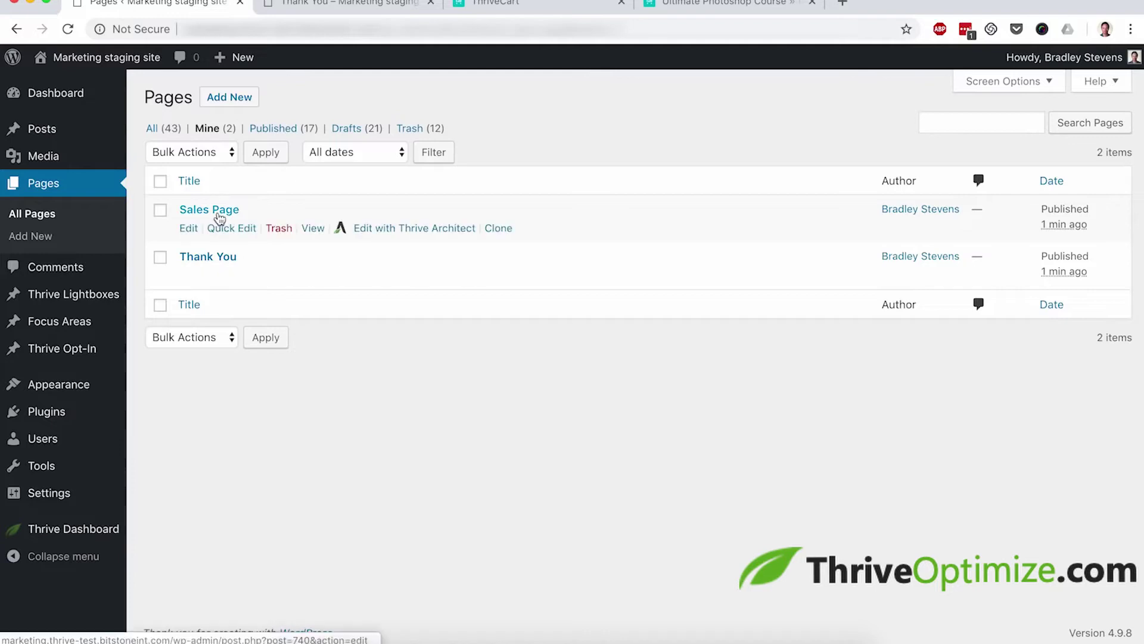
left_click(392, 235, "super")
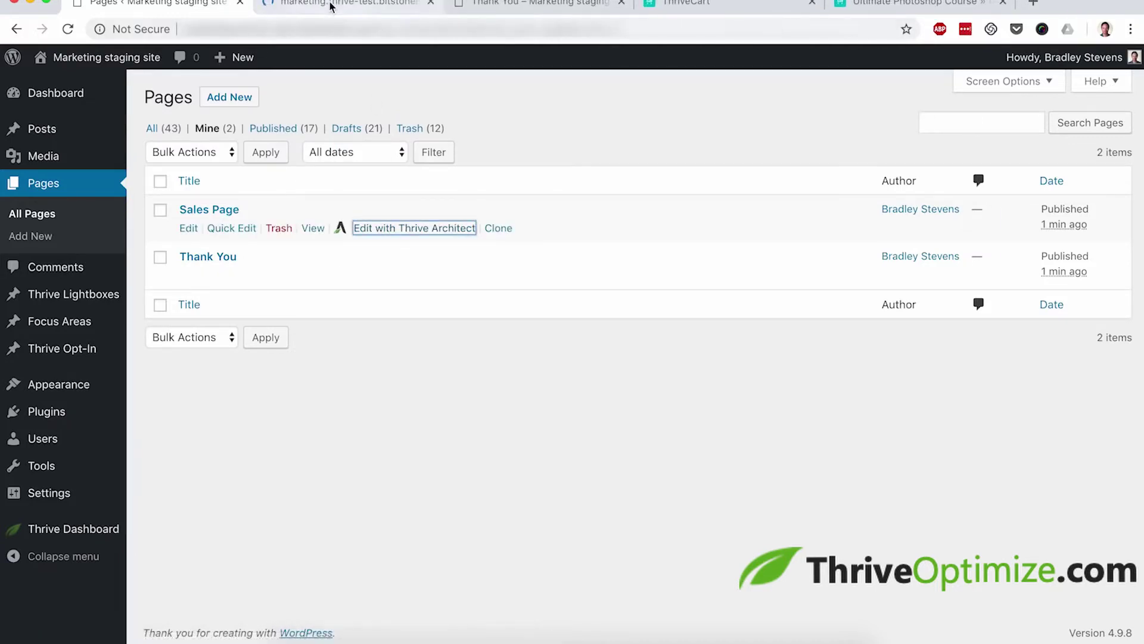
left_click(332, 6)
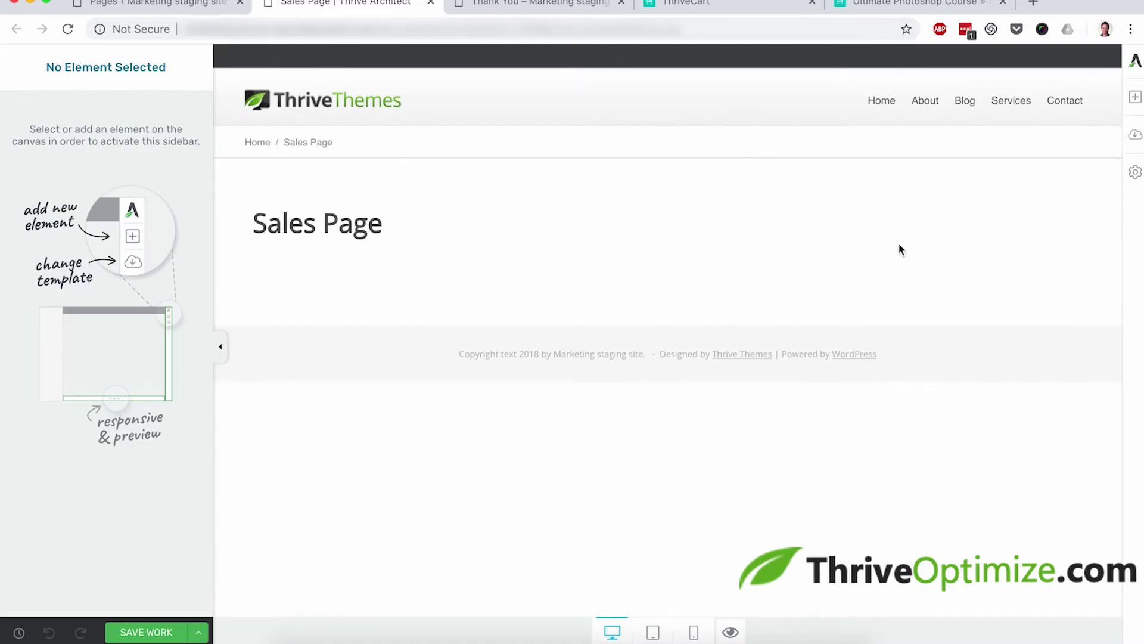
Step: Apply the Elementary Video Sales Page landing page template from the Elementary set to the sales page
left_click(1136, 140)
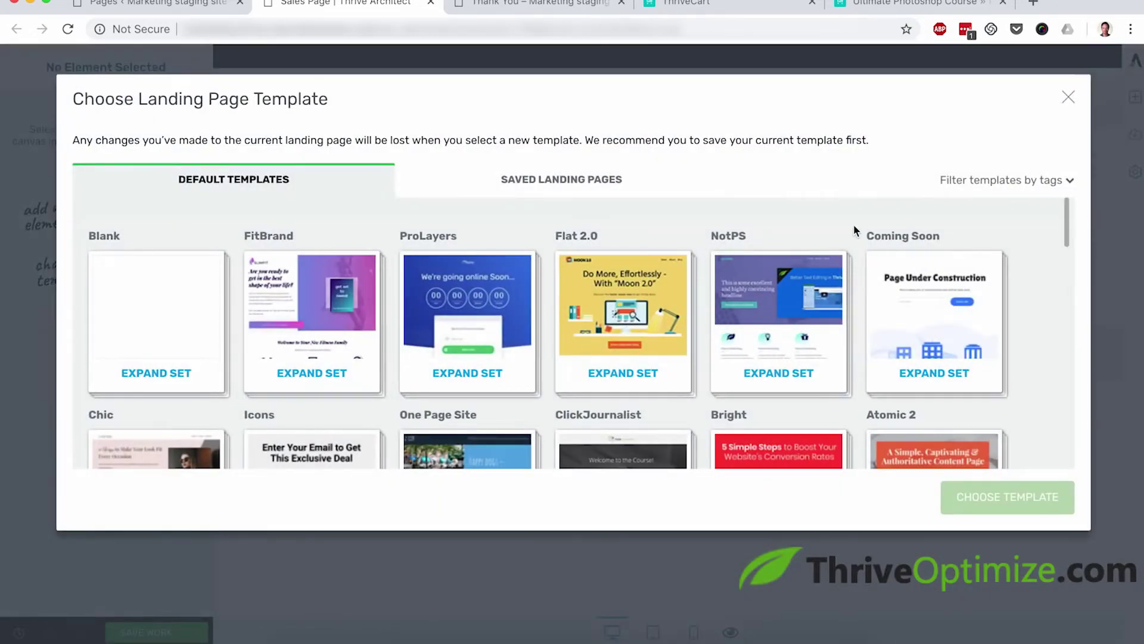
scroll(854, 225, "down", 5)
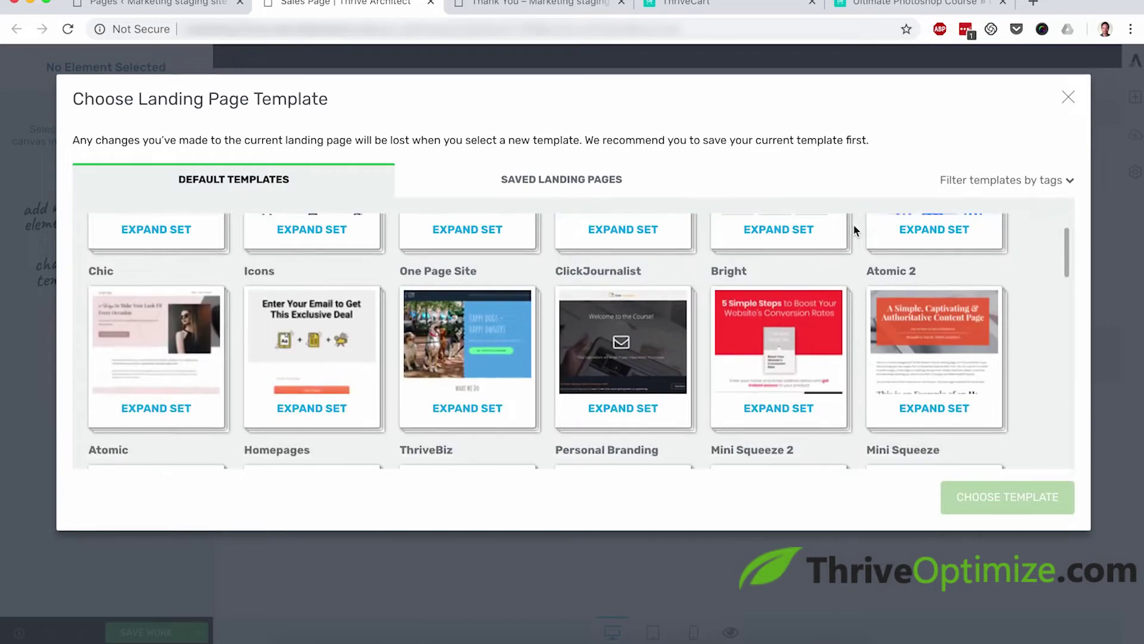
scroll(854, 224, "down", 6)
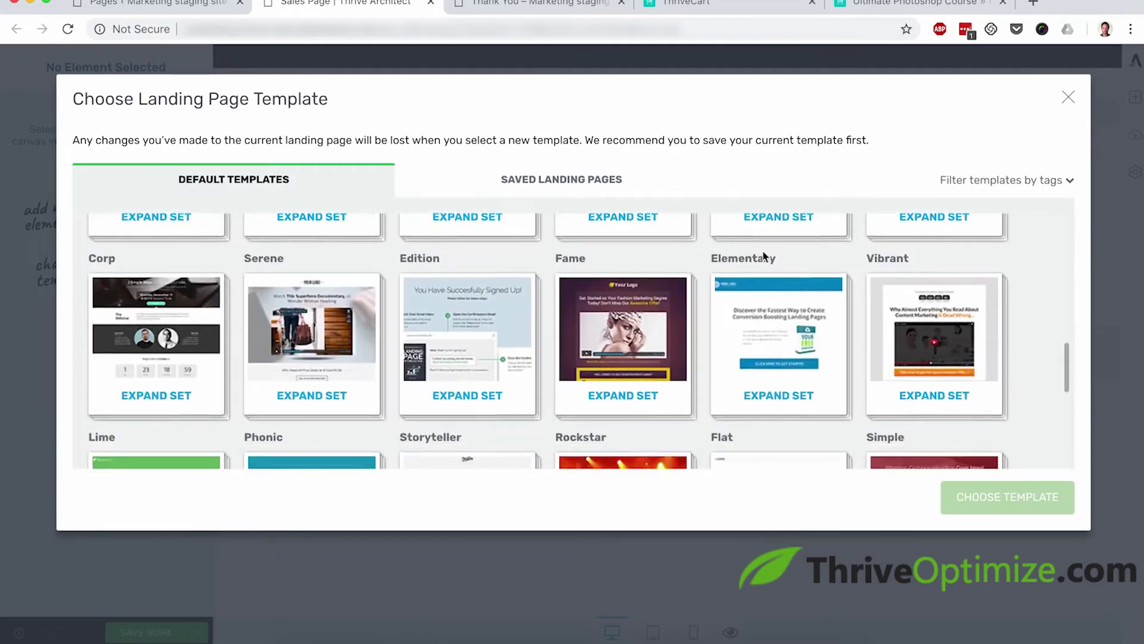
left_click(781, 394)
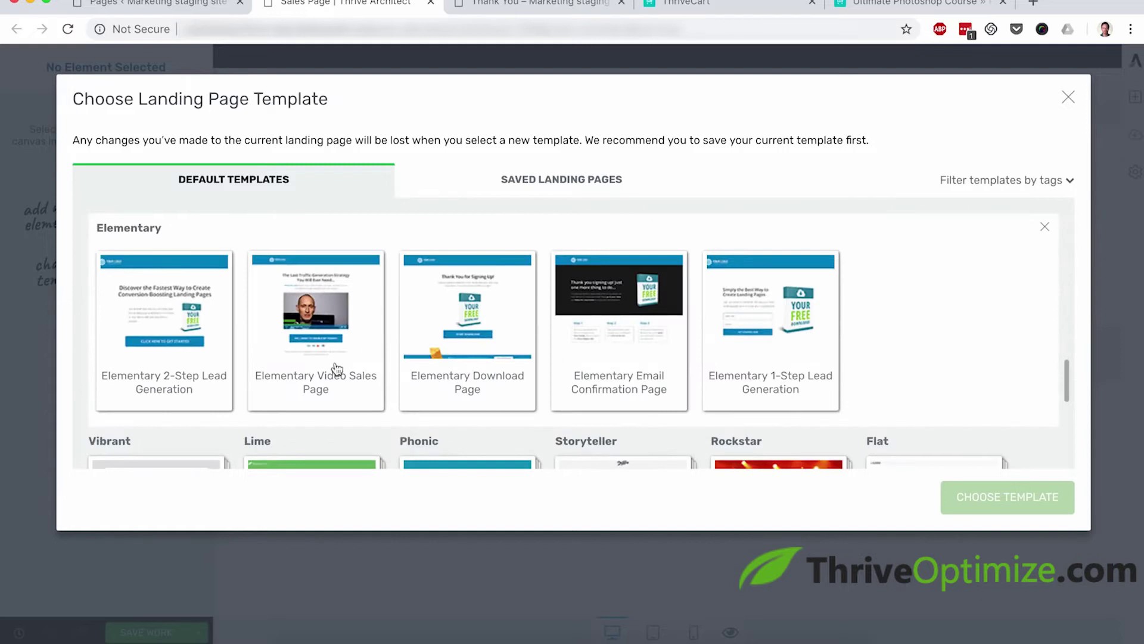
left_click(337, 369)
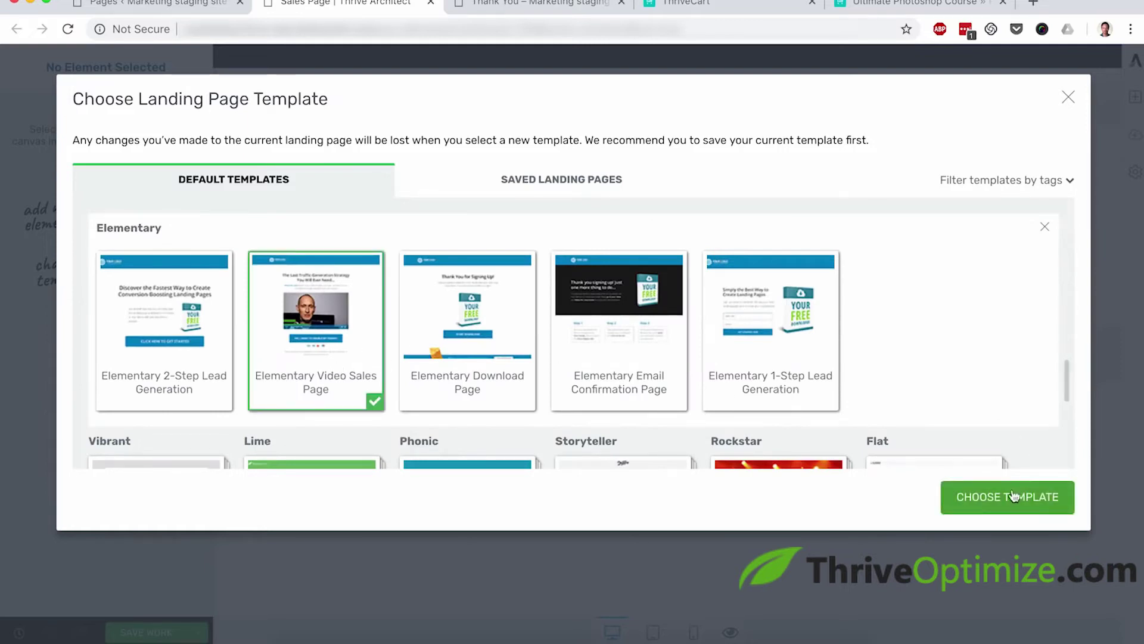
left_click(1006, 500)
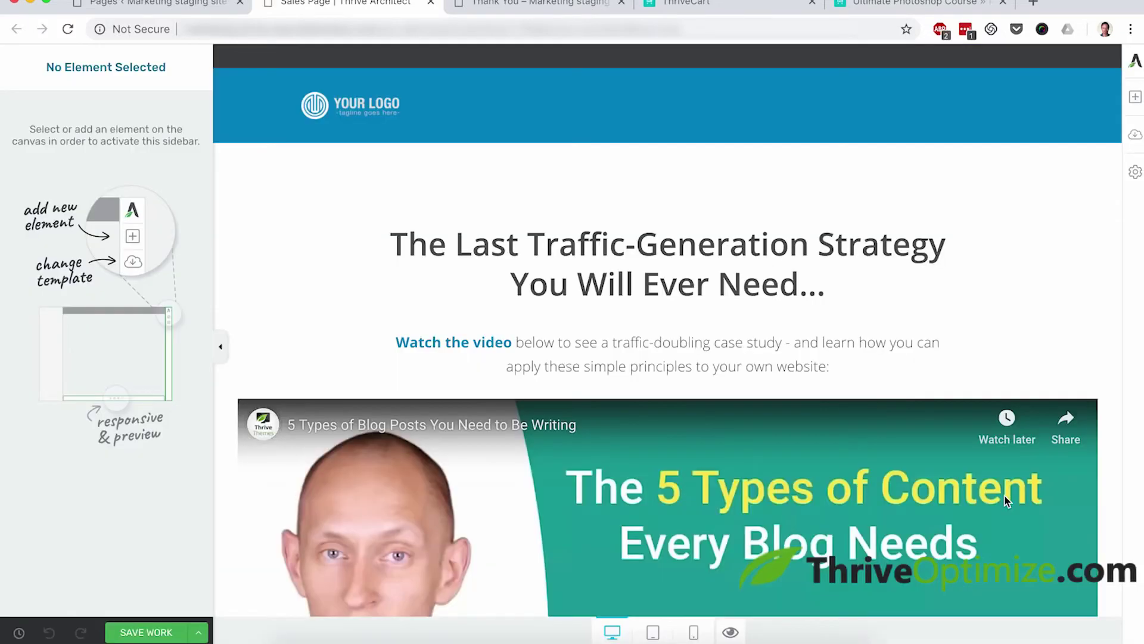
Step: Reduce the sales page video's maximum width to about 514 px
scroll(1004, 500, "down", 8)
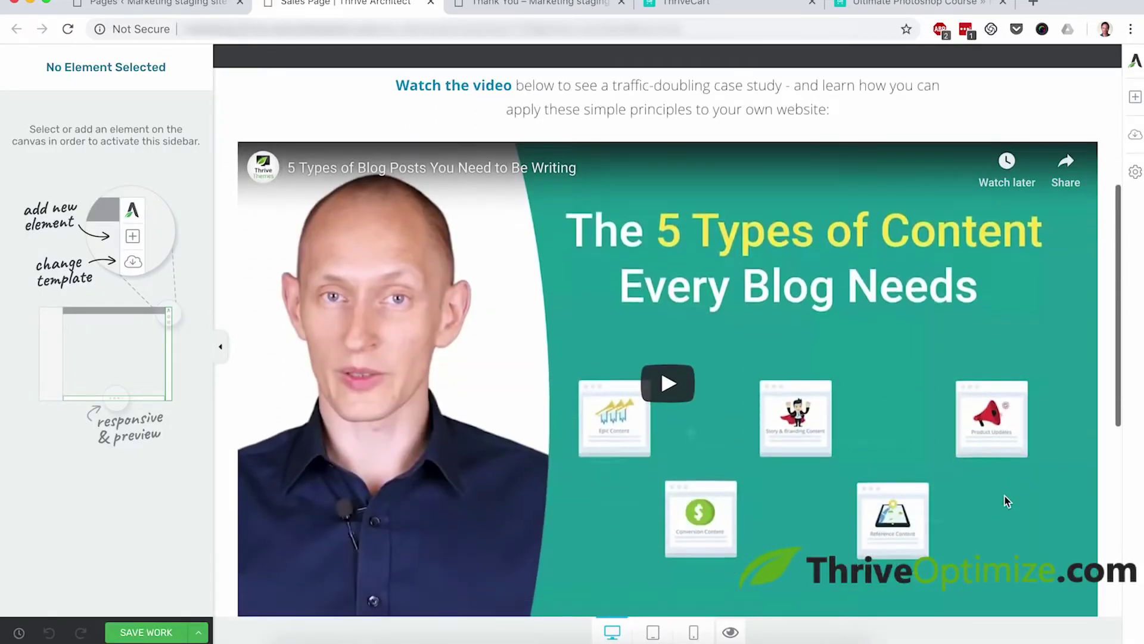
scroll(1005, 497, "down", 1)
scroll(1005, 500, "up", 5)
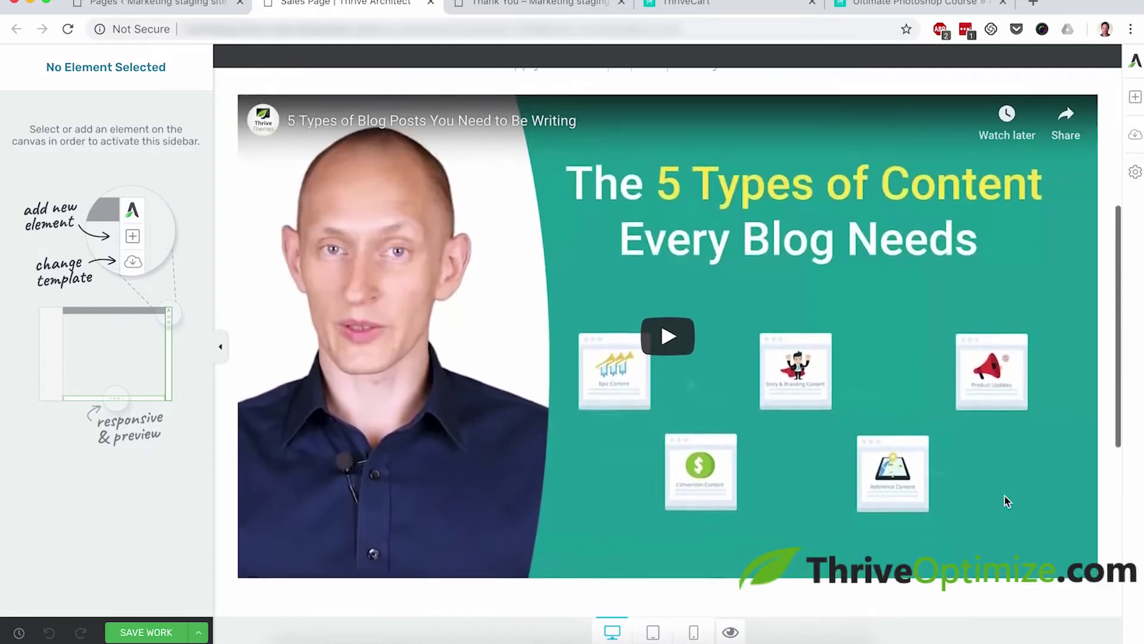
left_click(874, 396)
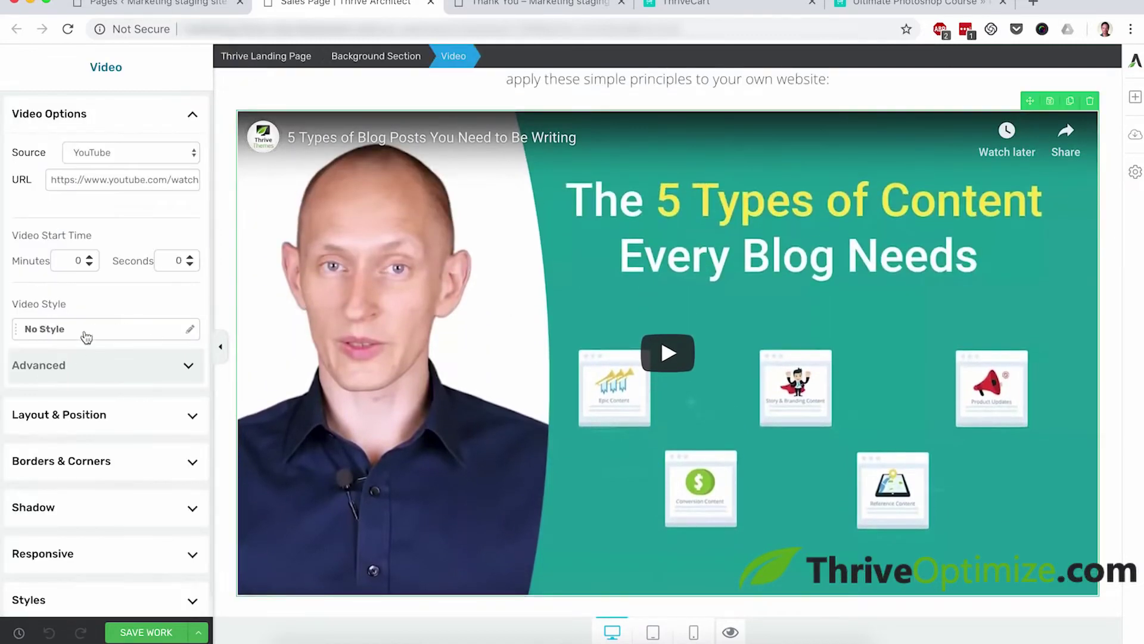
left_click(88, 414)
left_click_drag(88, 442, 70, 441)
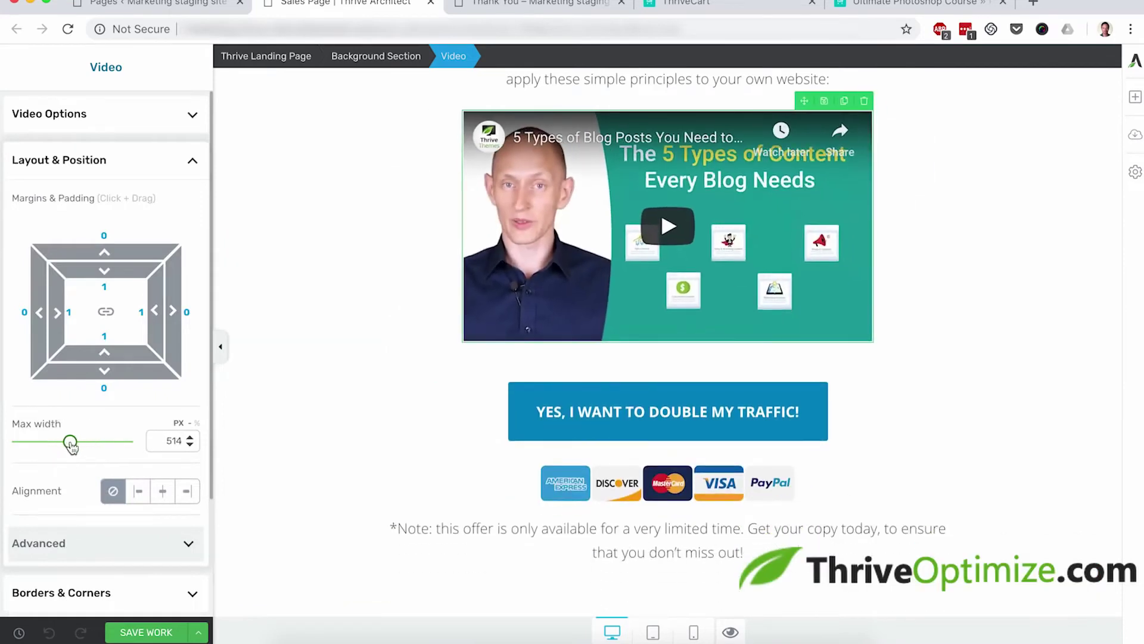
scroll(1047, 334, "up", 3)
left_click(967, 343)
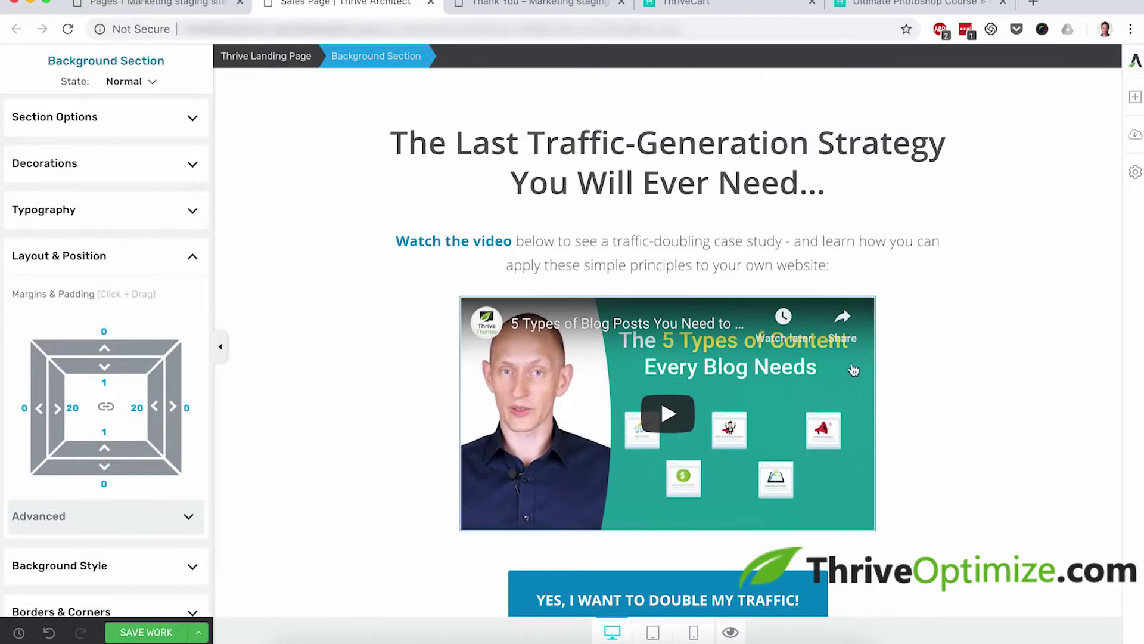
Step: Replace the sales page headline with "Become a Professional Designer With The Ultimate Photoshop Online Course"
left_click(725, 171)
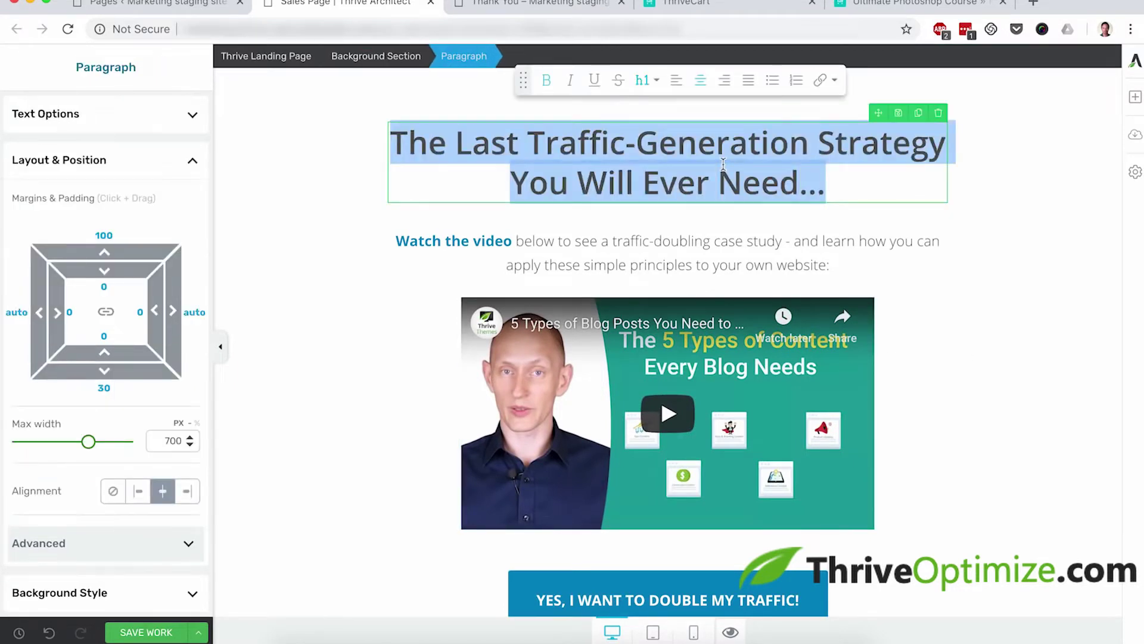
type("The Ultimat")
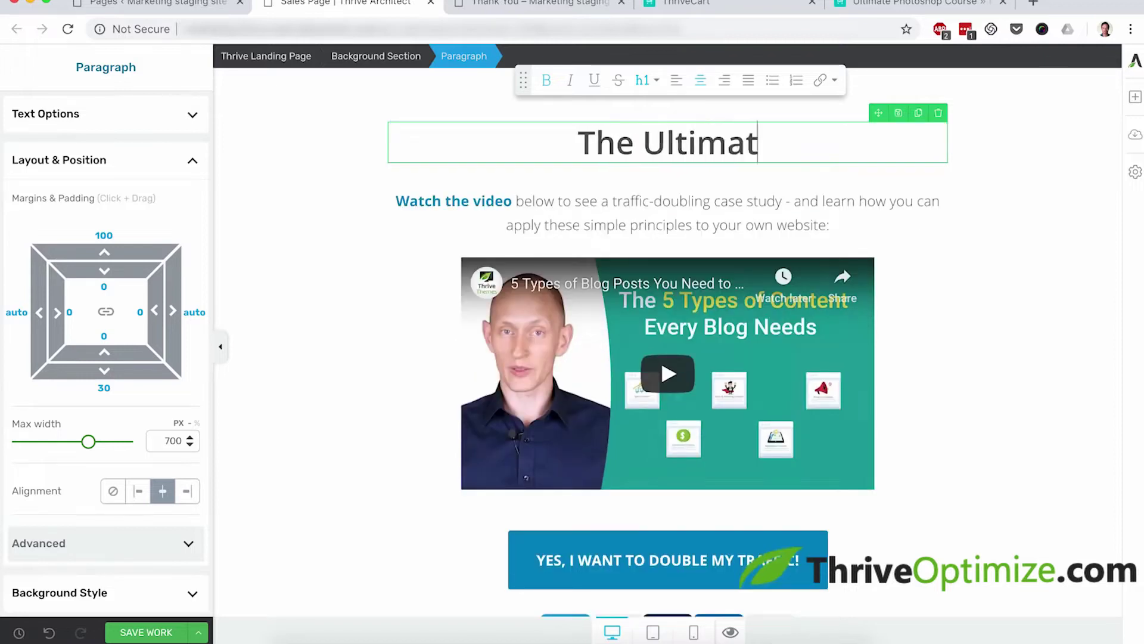
type("e Photoshop On")
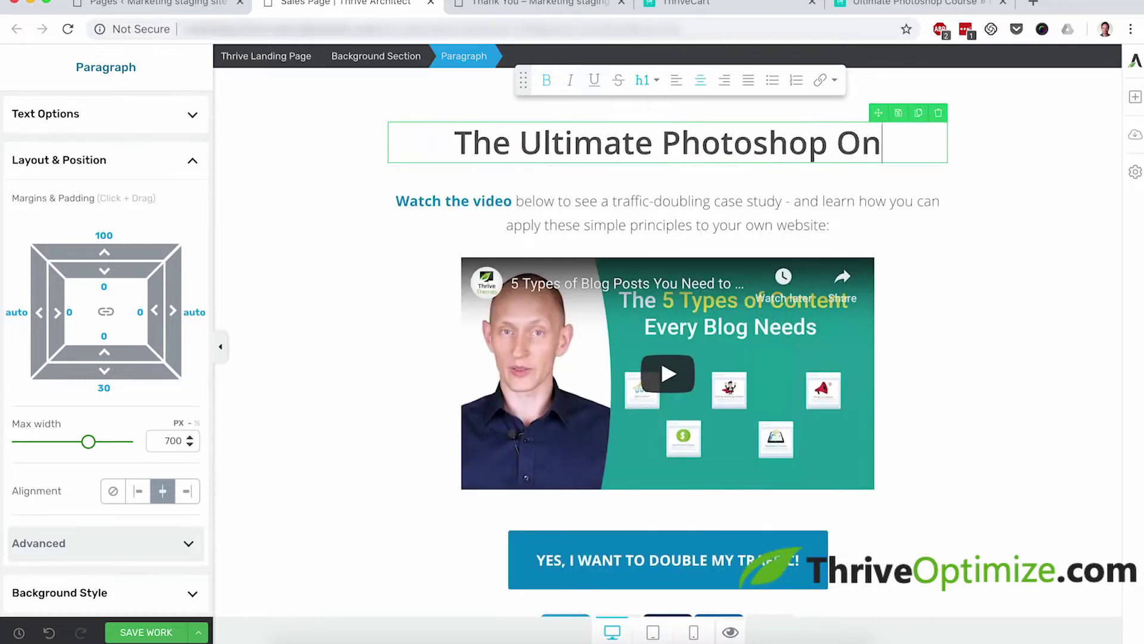
type("line Course")
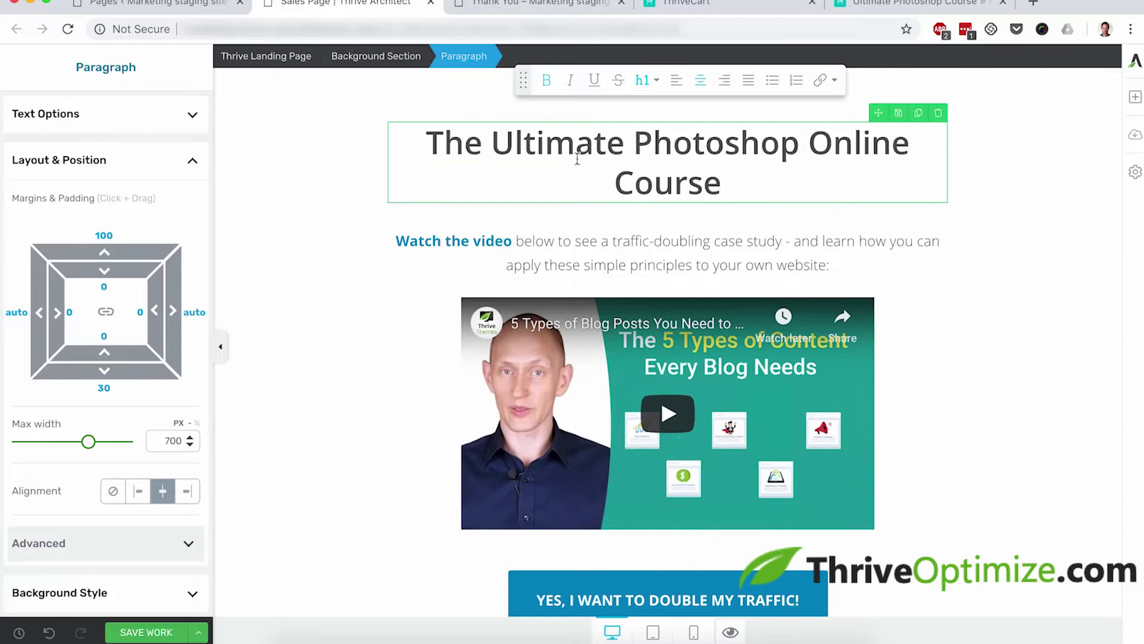
left_click(423, 143)
type("Become a Professional")
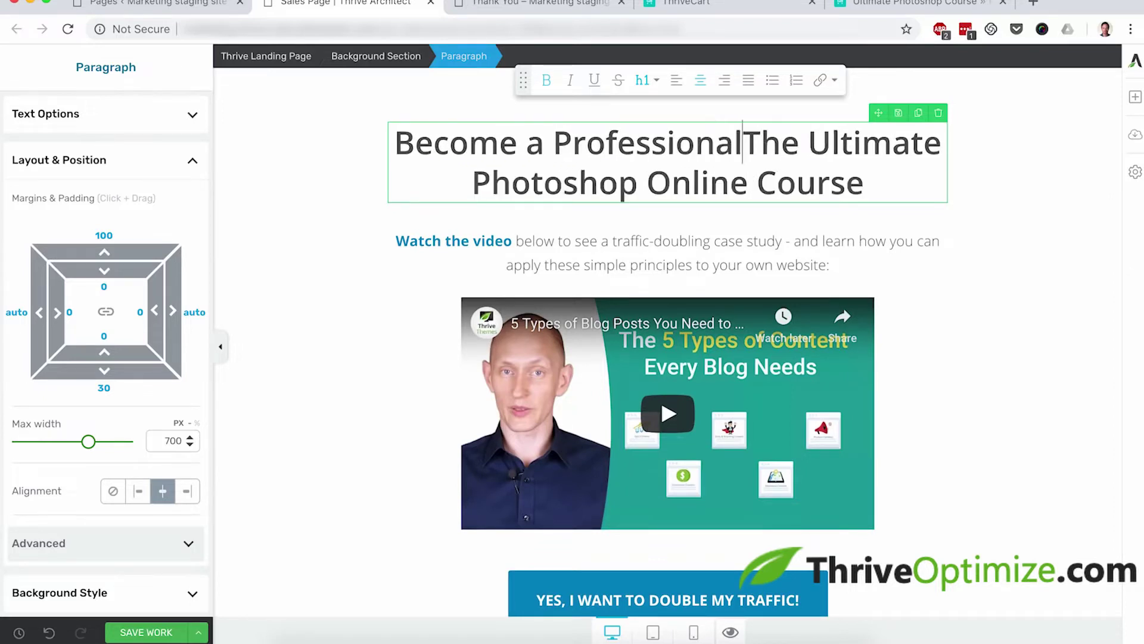
type(" Designer ")
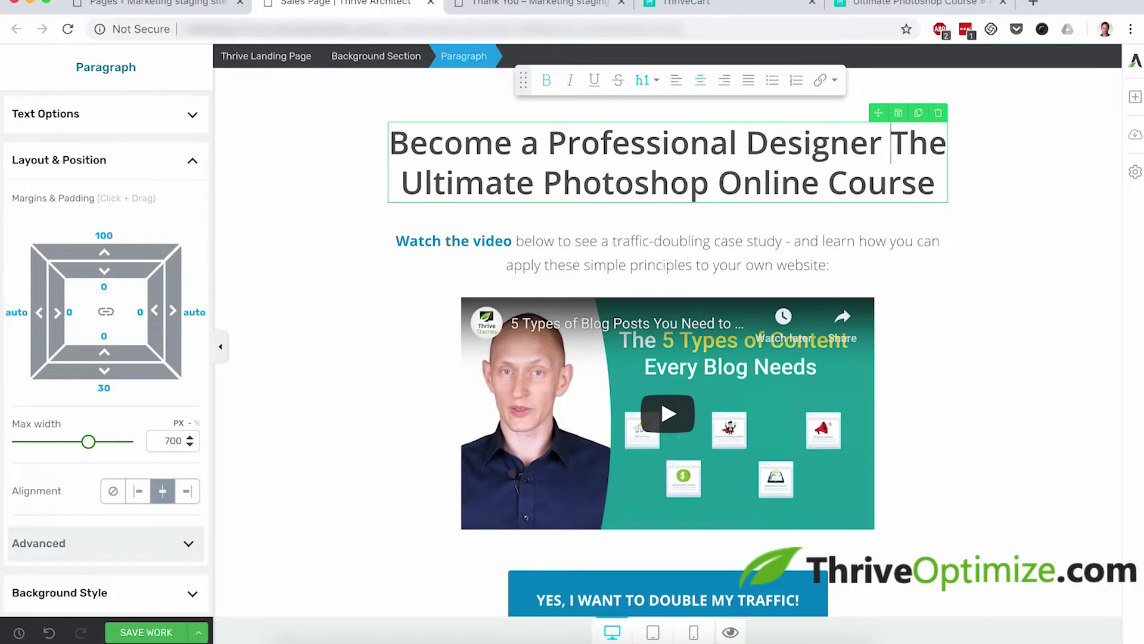
type("With")
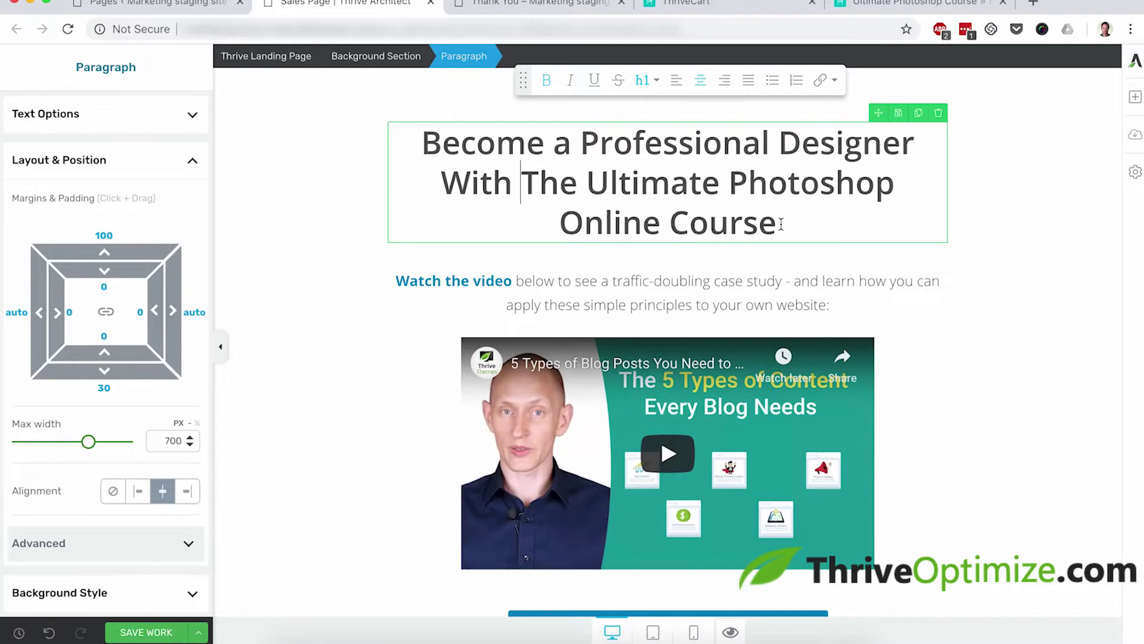
left_click(1067, 344)
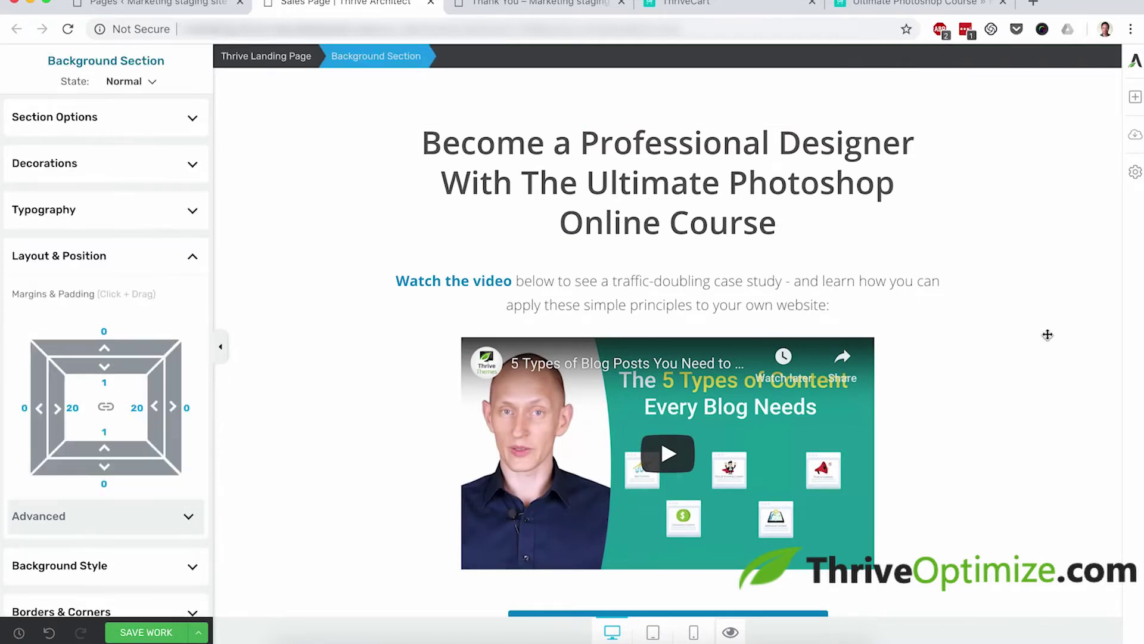
Step: Change the text of the call-to-action button below the video to "YES, SIGN ME UP NOW!"
scroll(1048, 335, "down", 4)
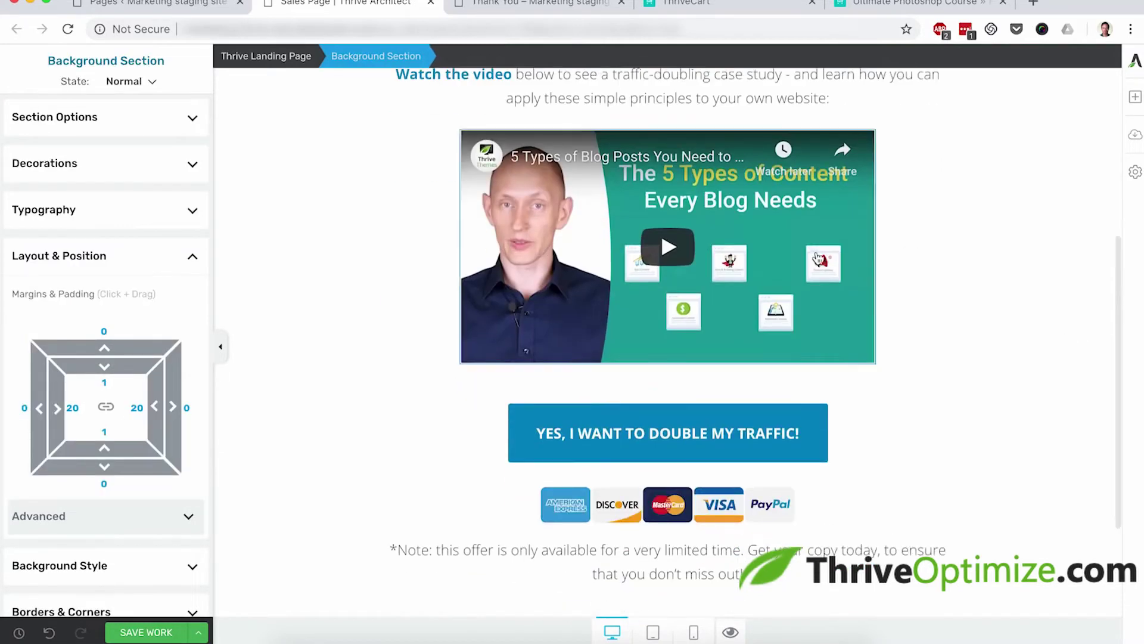
scroll(966, 294, "down", 1)
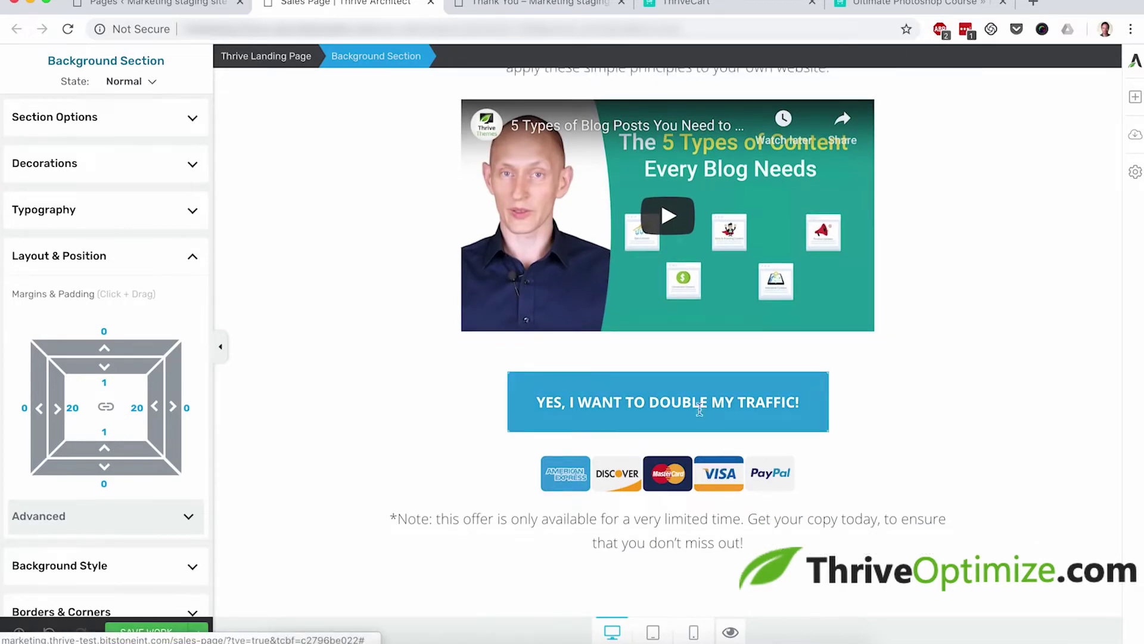
left_click(687, 405)
triple_click(687, 406)
type("Yes")
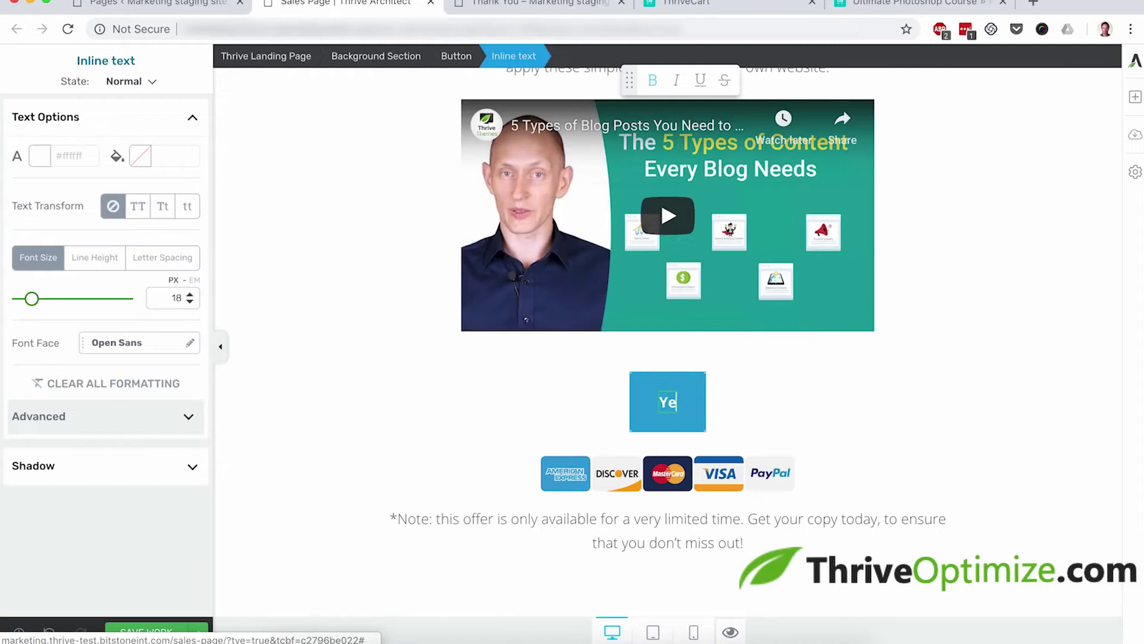
key("BackSpace")
key("BackSpace")
type("ES, SI")
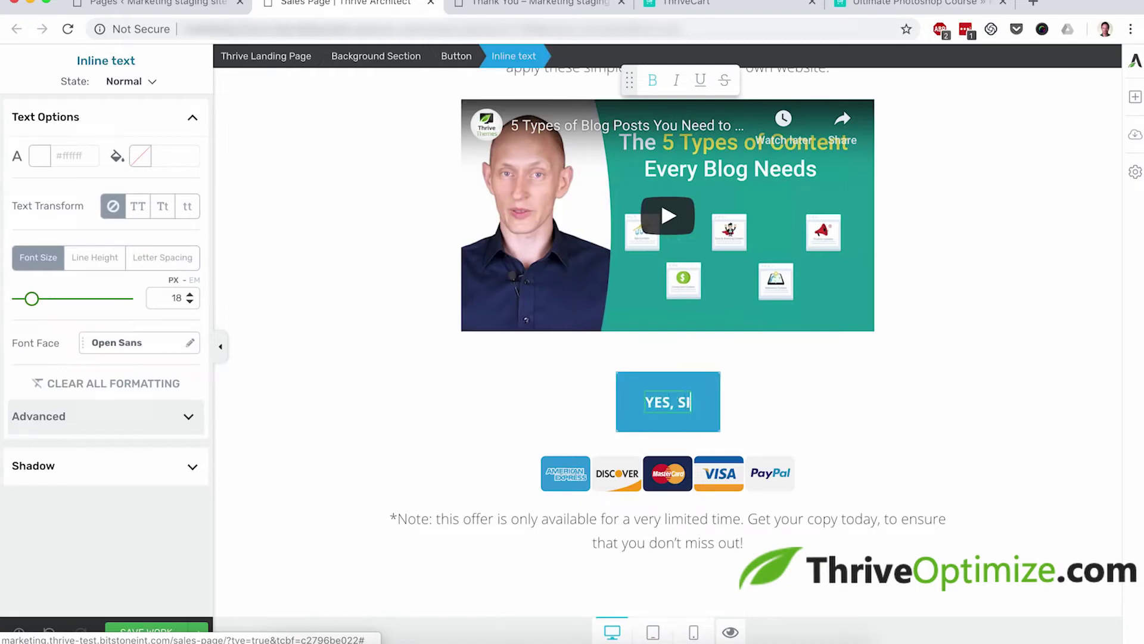
type("GN ME UP NOW!")
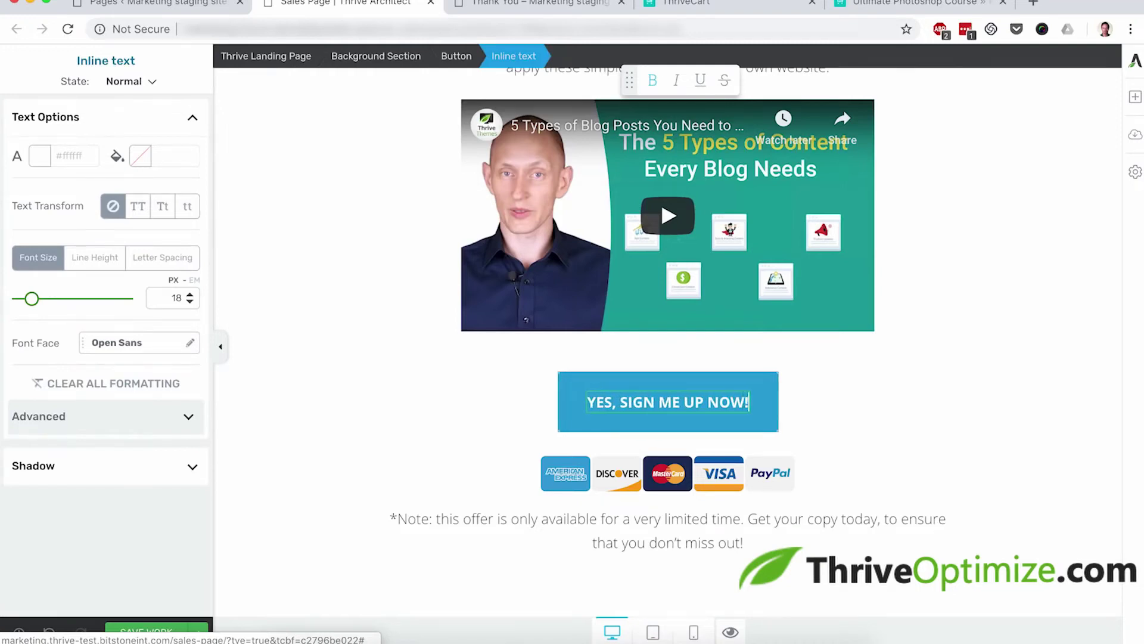
left_click(810, 430)
Step: Link the call-to-action button to the Ultimate Photoshop Course cart URL from ThriveCart and save the sales page
left_click(675, 385)
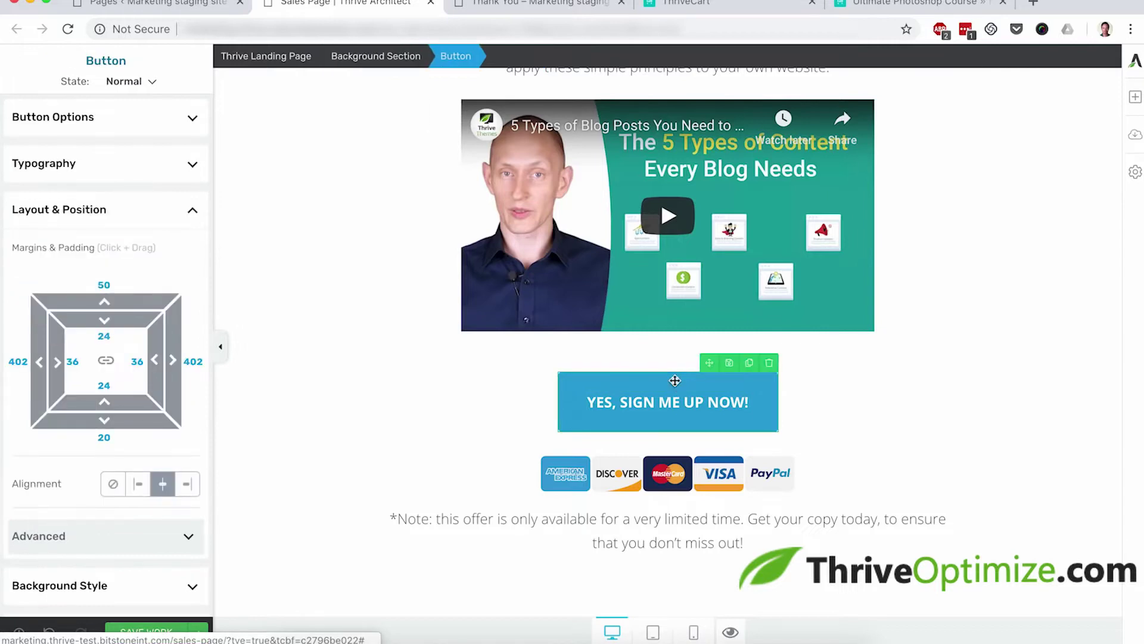
left_click(109, 121)
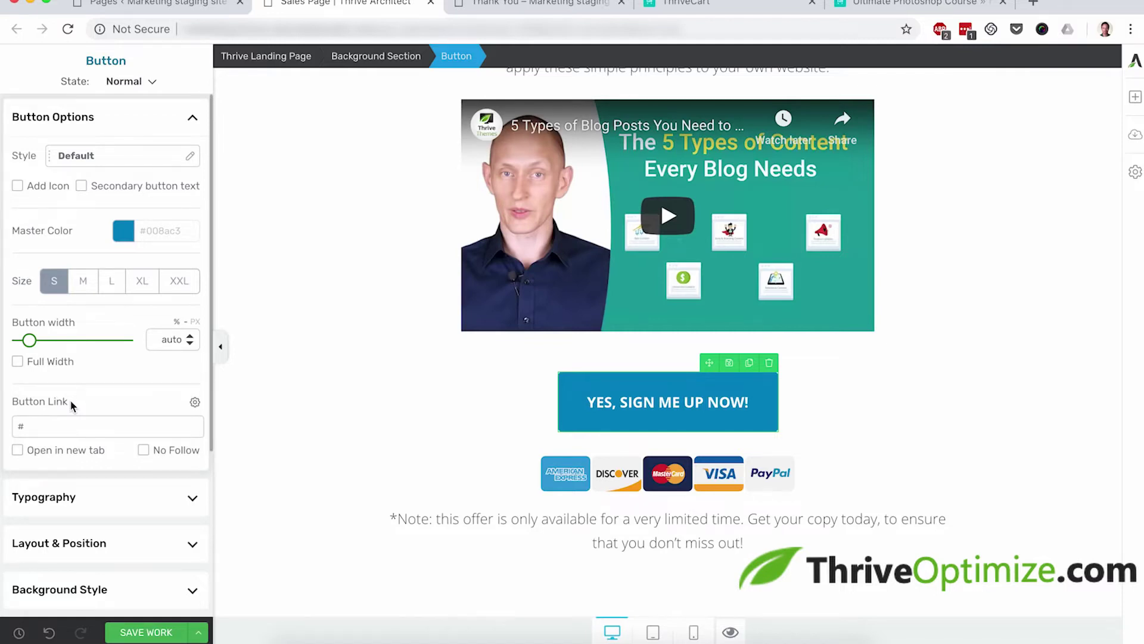
left_click(787, 9)
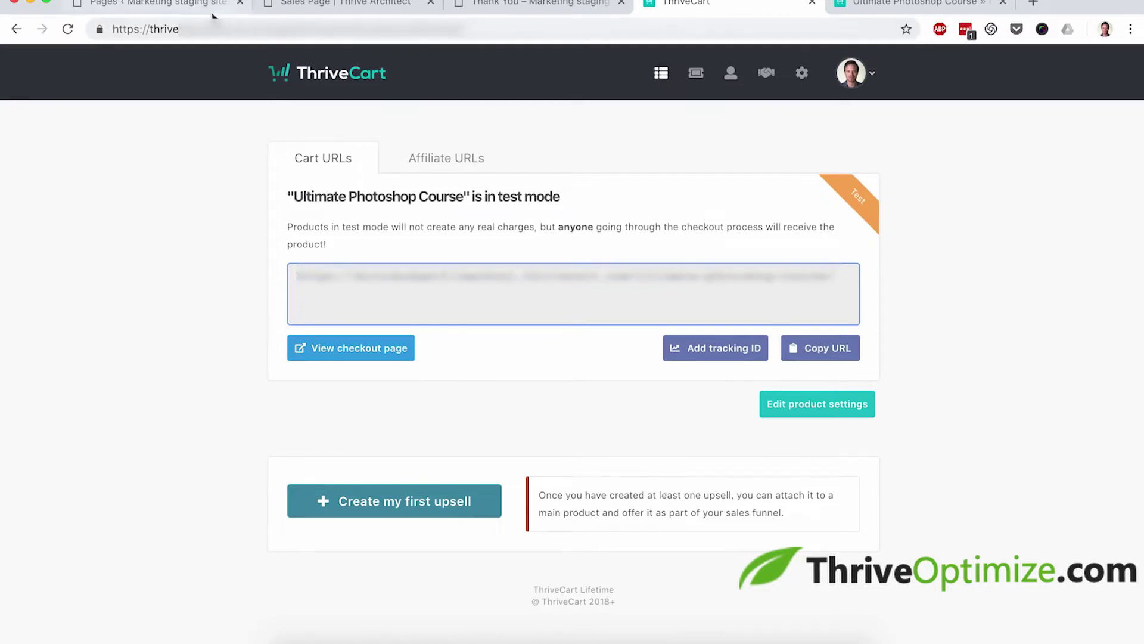
left_click(339, 5)
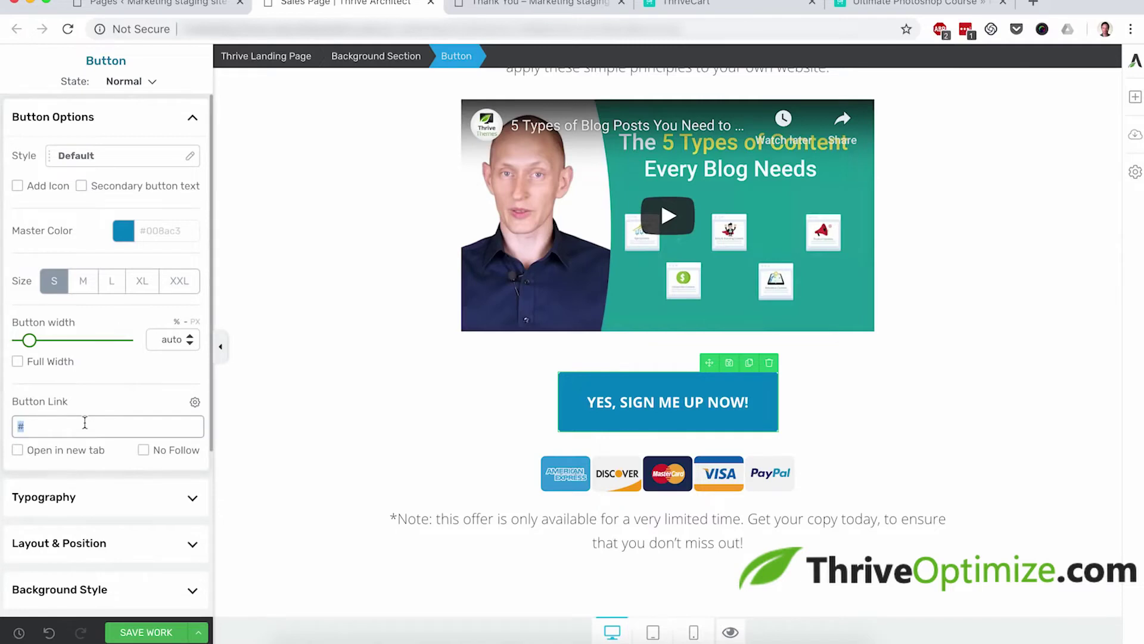
key("super+v")
left_click(343, 424)
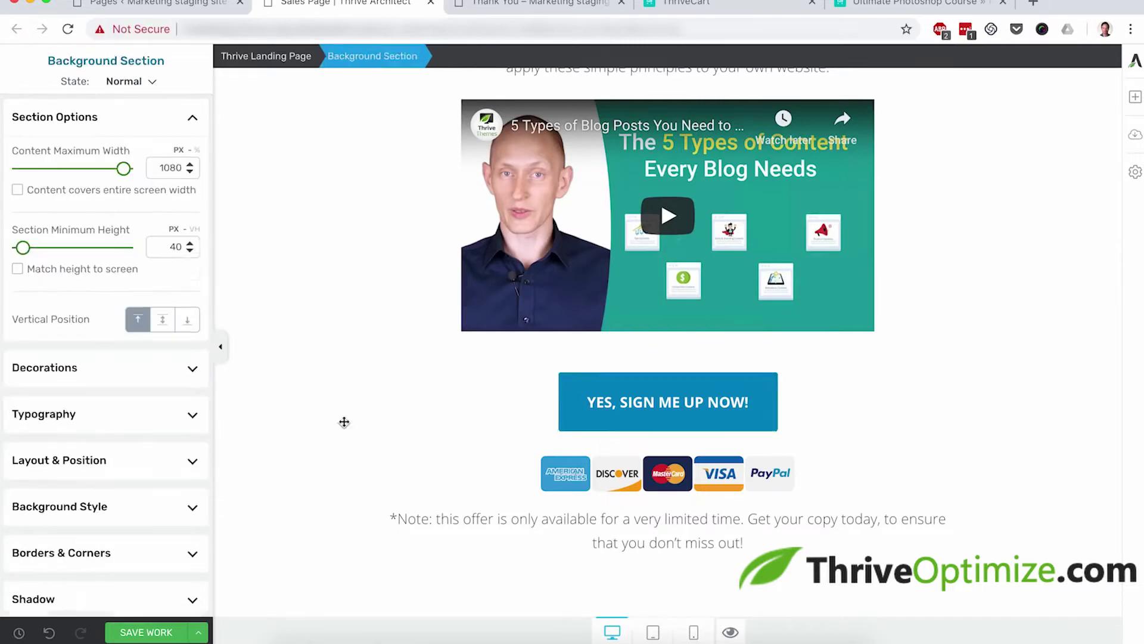
left_click(147, 633)
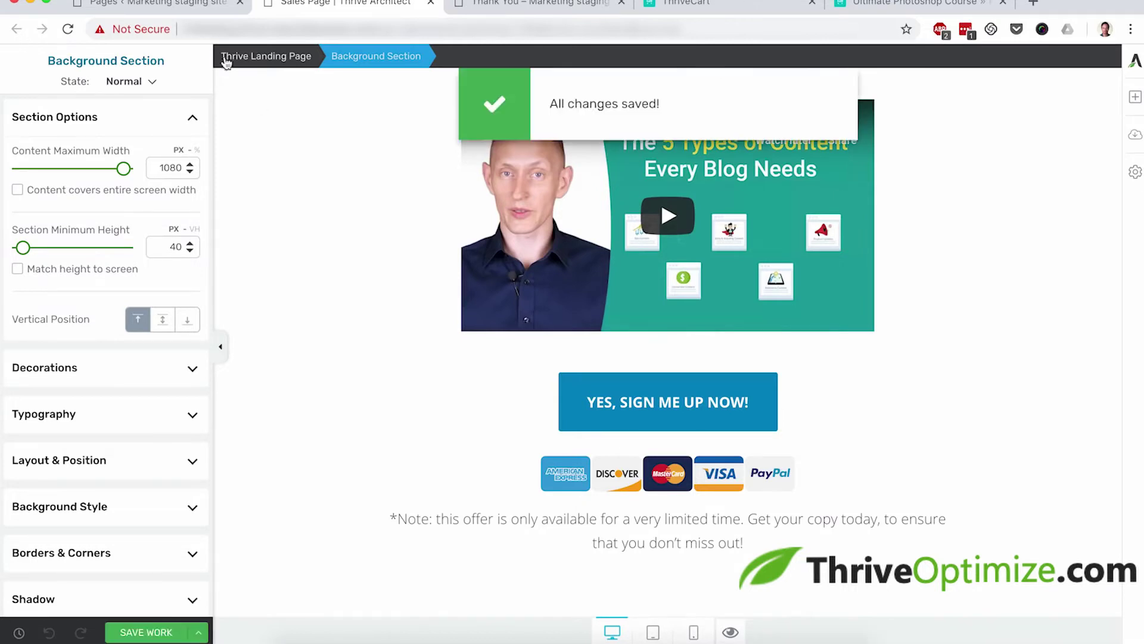
Step: Open the Thank You page for editing with Thrive Architect from the WordPress pages list
left_click(171, 6)
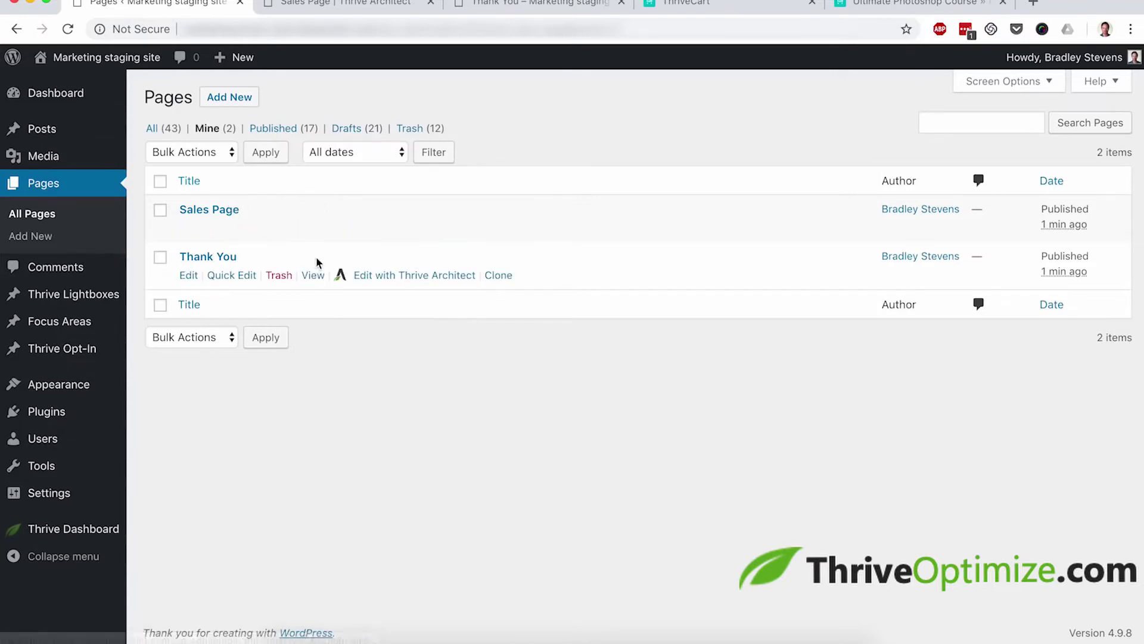
left_click(382, 278)
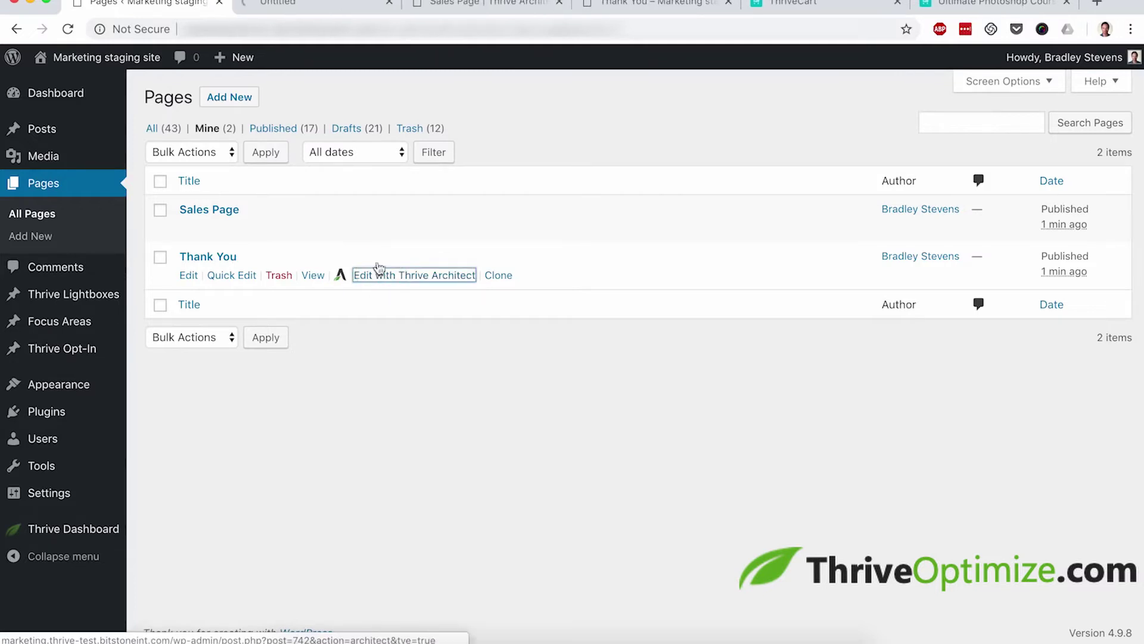
left_click(304, 3)
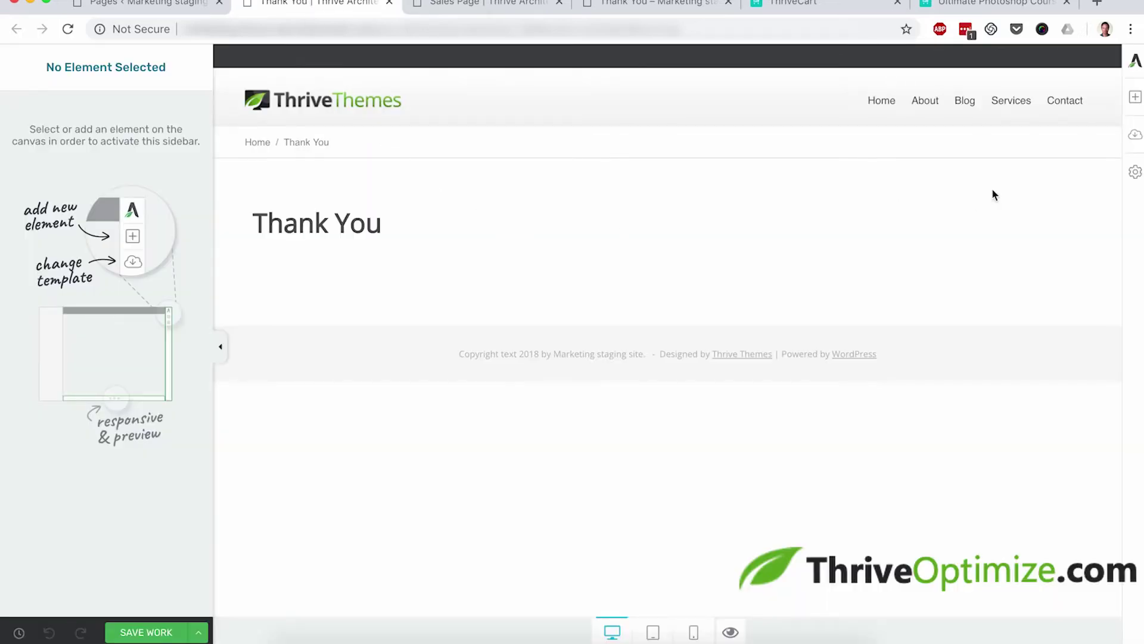
Step: Apply the "Elementary Download Page" template from the Elementary set to the Thank You page
left_click(1133, 139)
scroll(873, 245, "down", 3)
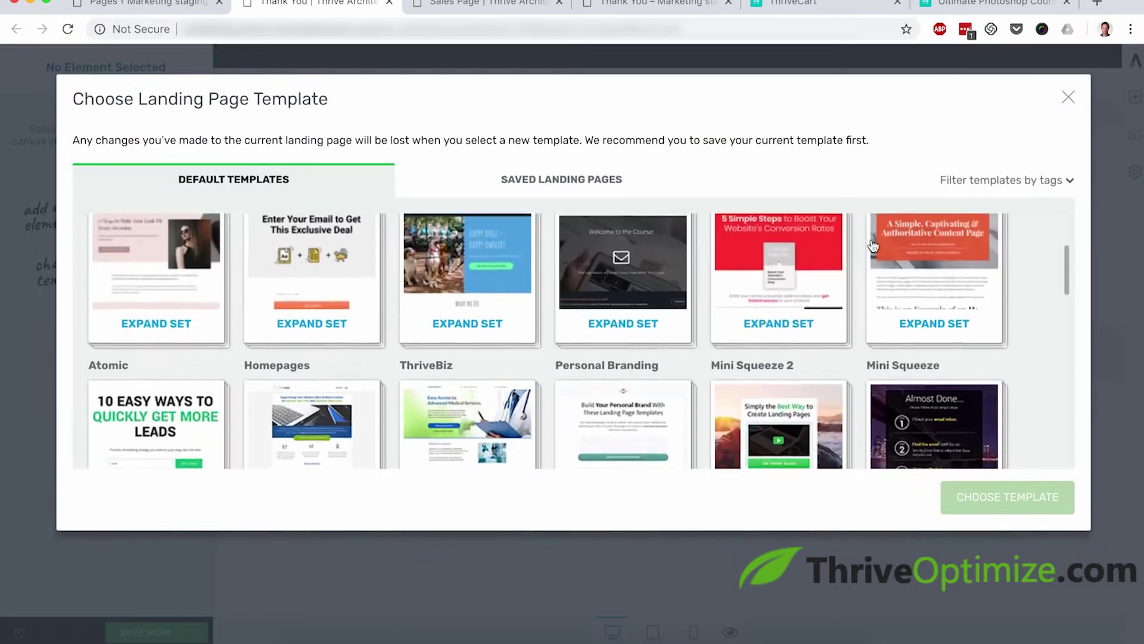
scroll(874, 245, "down", 8)
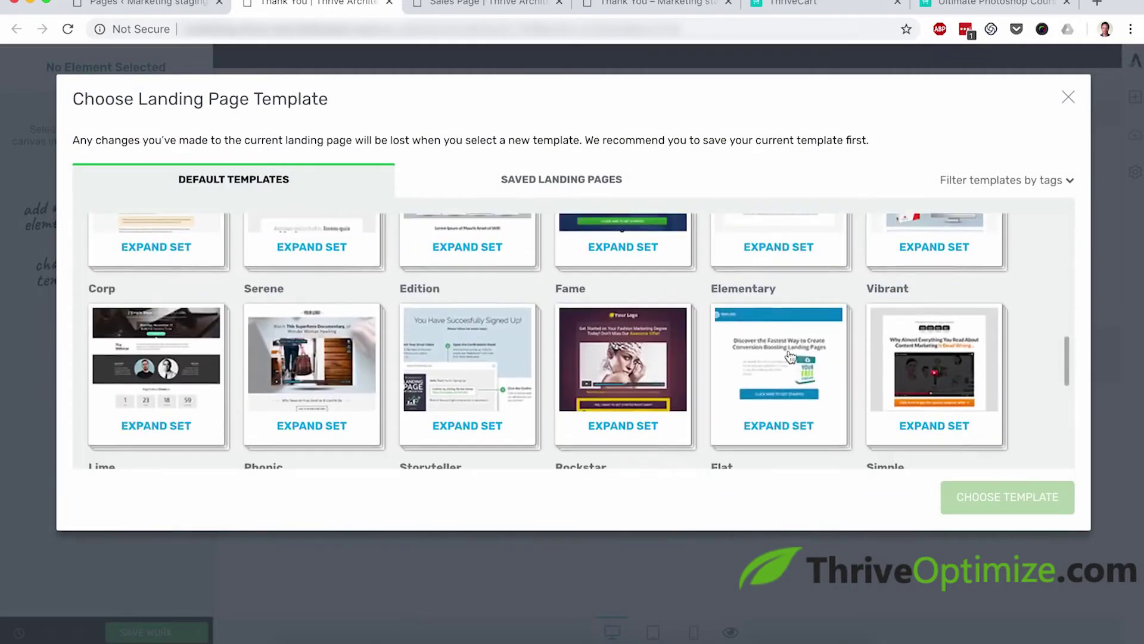
left_click(791, 357)
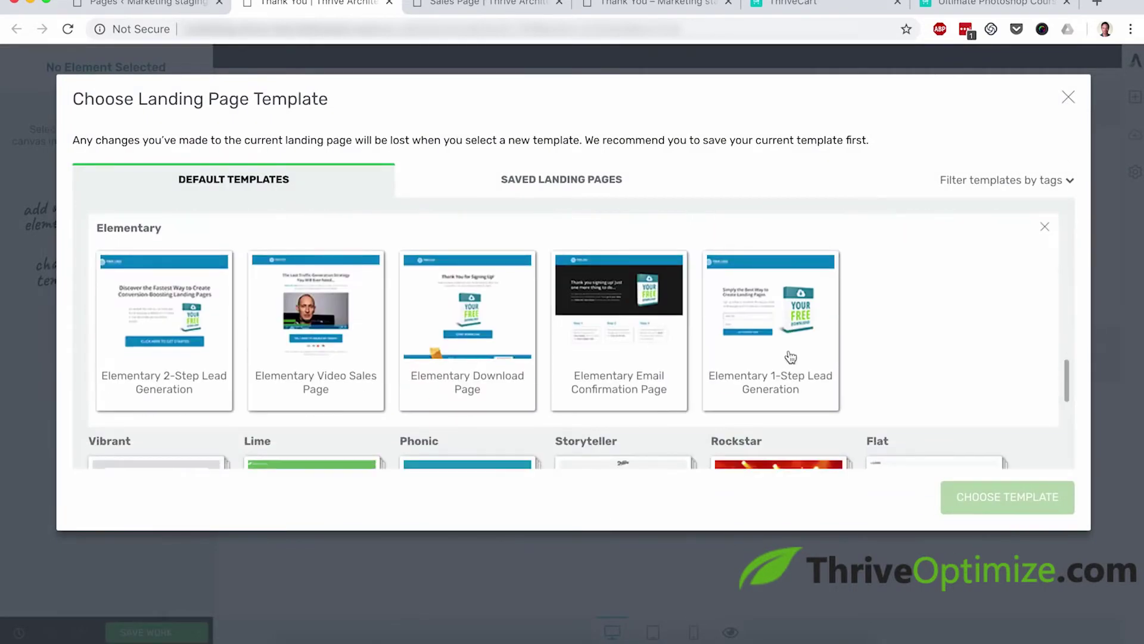
left_click(490, 339)
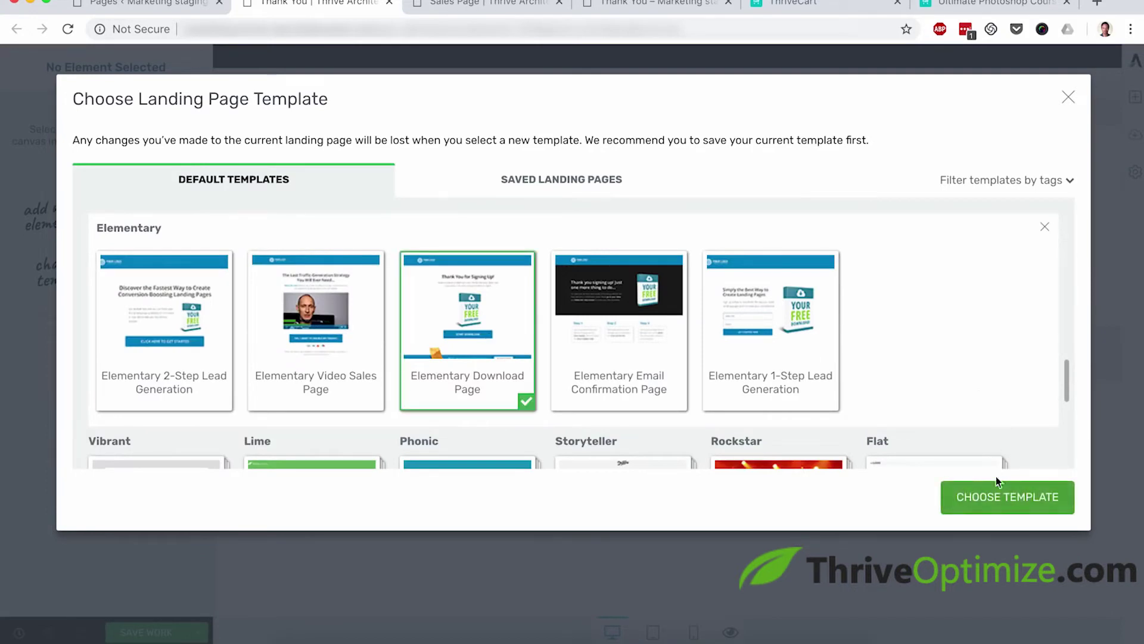
left_click(1002, 496)
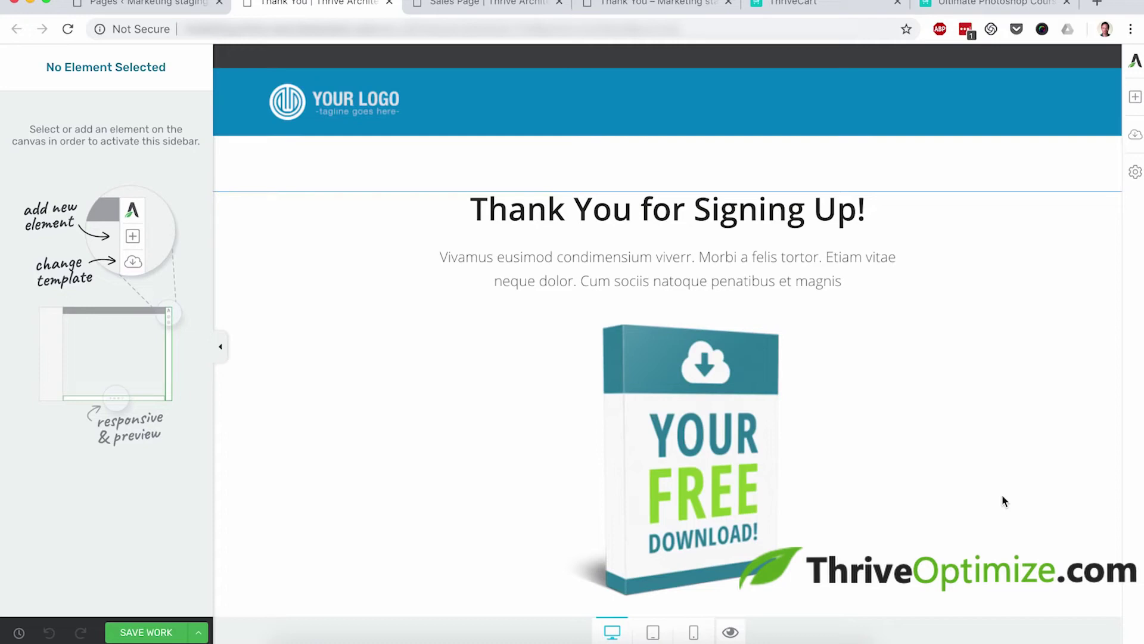
Step: Delete the "START DOWNLOAD" button and the "FREE UNANNOUNCED BONUS!" section below the product image
scroll(1003, 494, "down", 5)
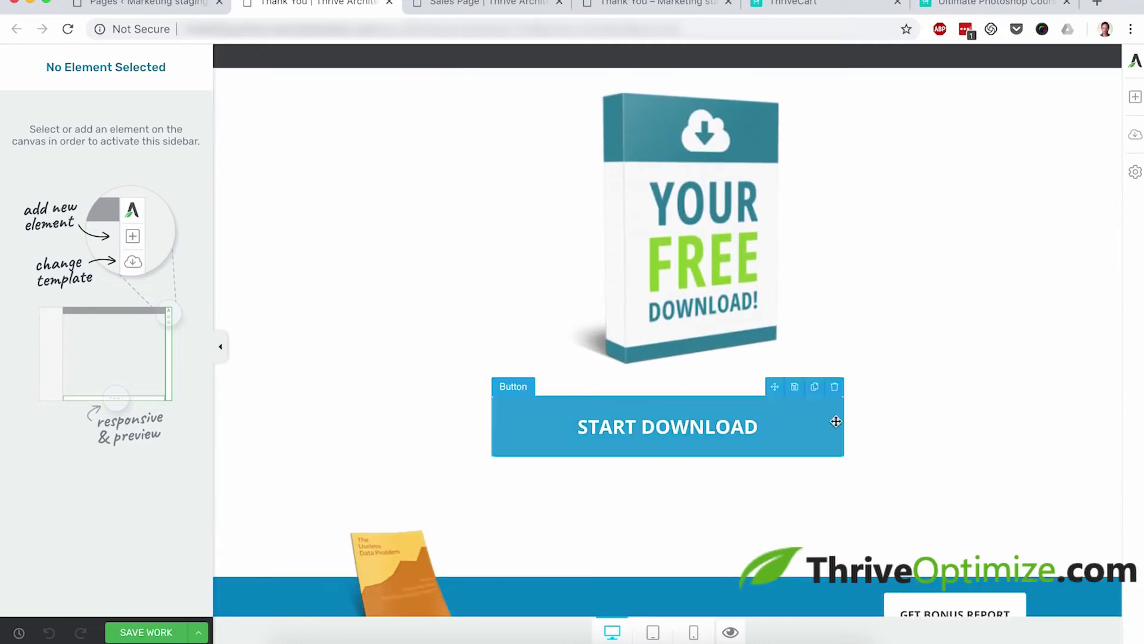
left_click(834, 387)
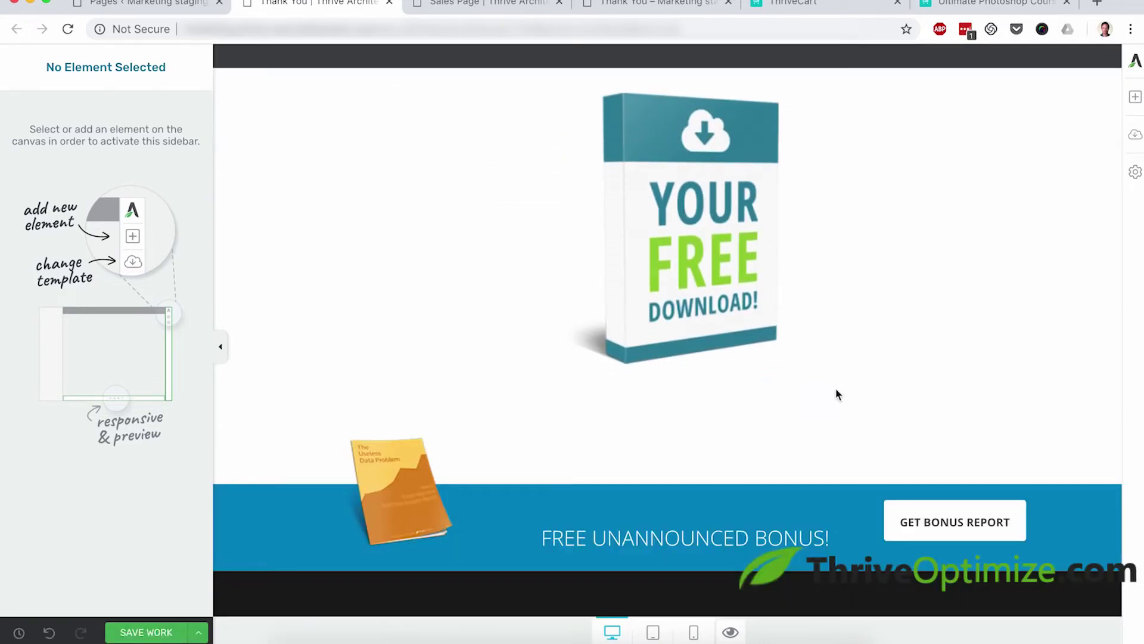
left_click(1114, 479)
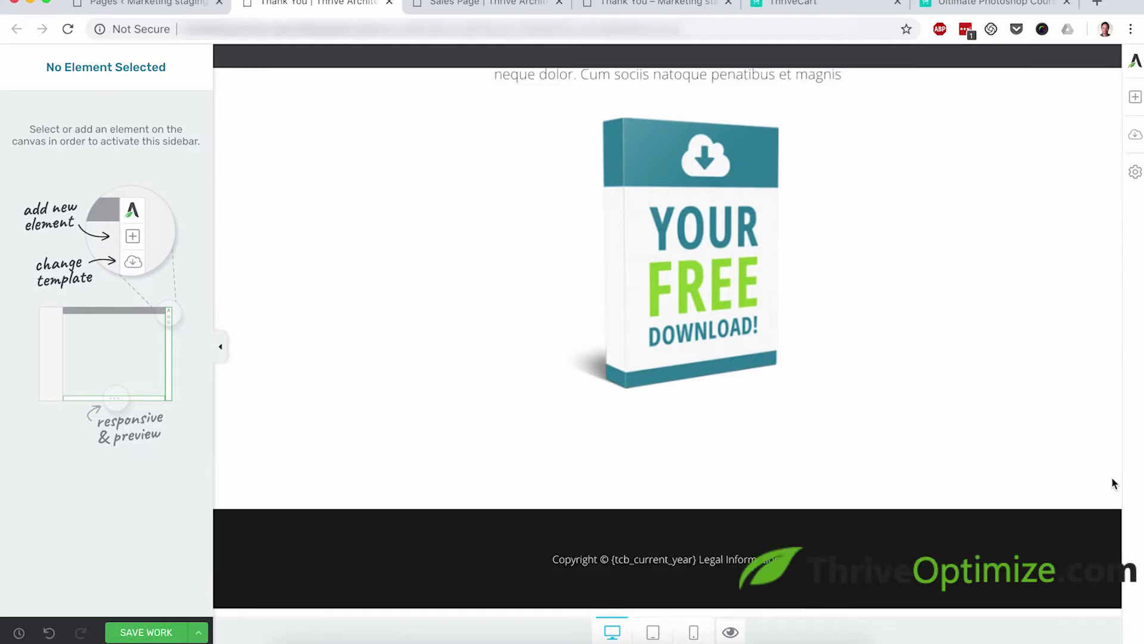
Step: Replace the paragraph below the headline with "Please check your inbox. Your Online Course login details will be sent to you shortly." and save the page
scroll(963, 396, "up", 4)
left_click(751, 388)
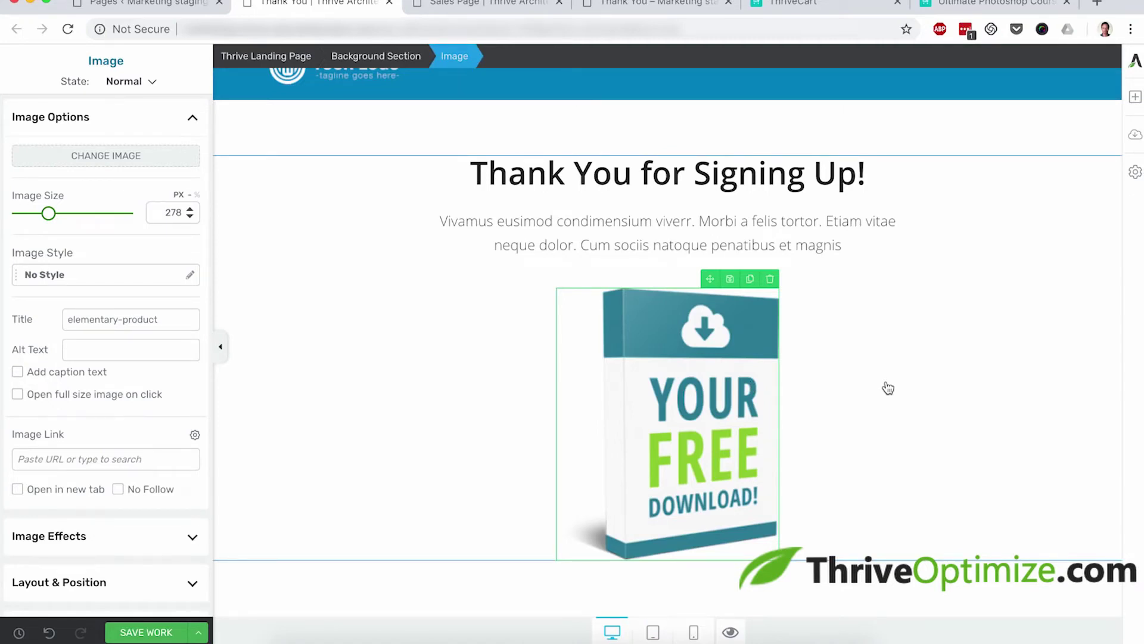
left_click(662, 227)
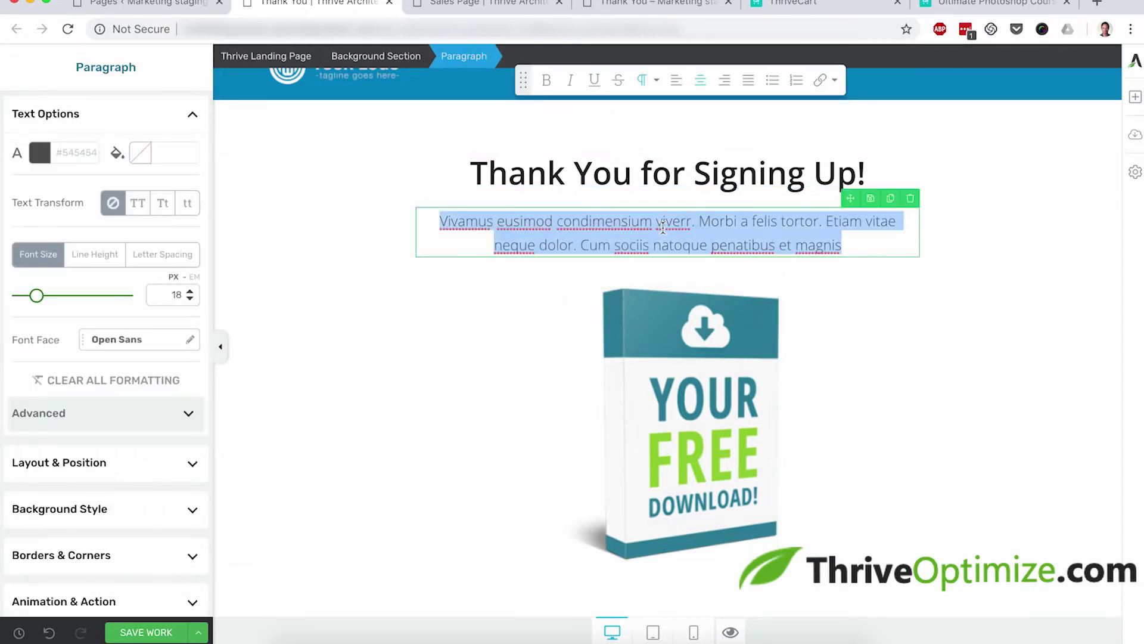
type("Pleas")
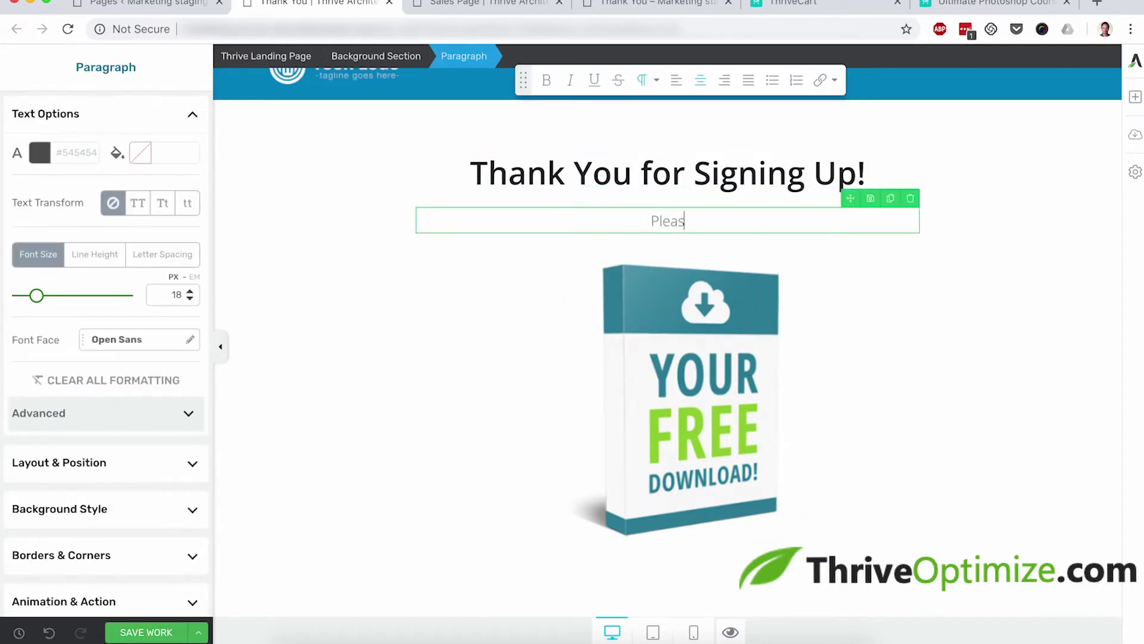
type("e check your inbox. Y")
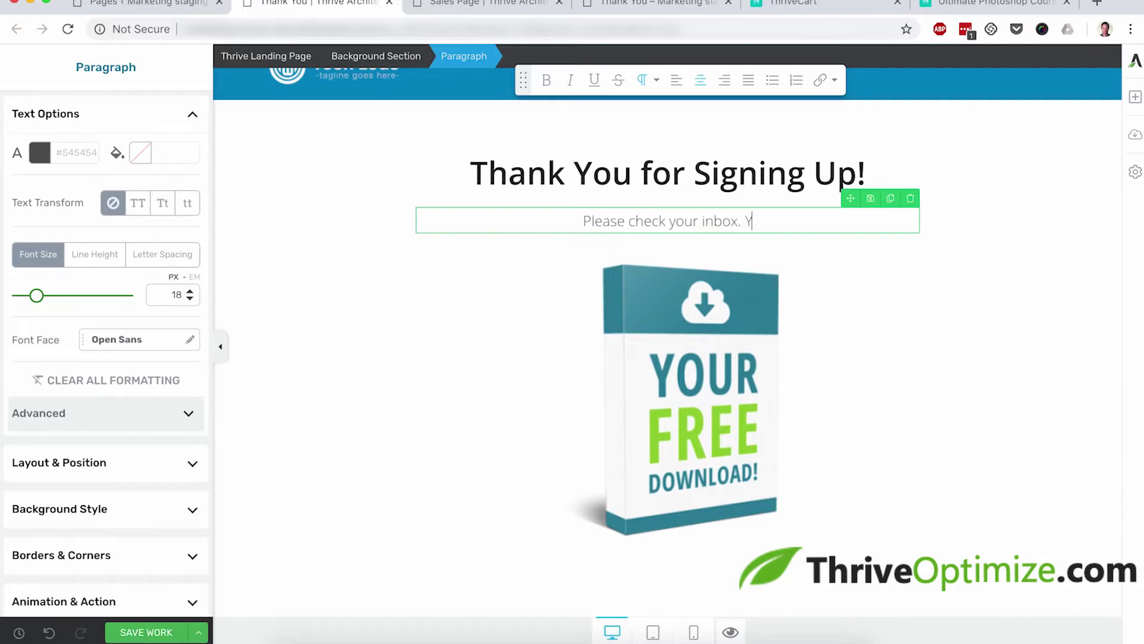
type("our Online Course login details will be sent to your sho")
key("BackSpace")
key("BackSpace")
key("BackSpace")
key("BackSpace")
key("BackSpace")
type("shortly.")
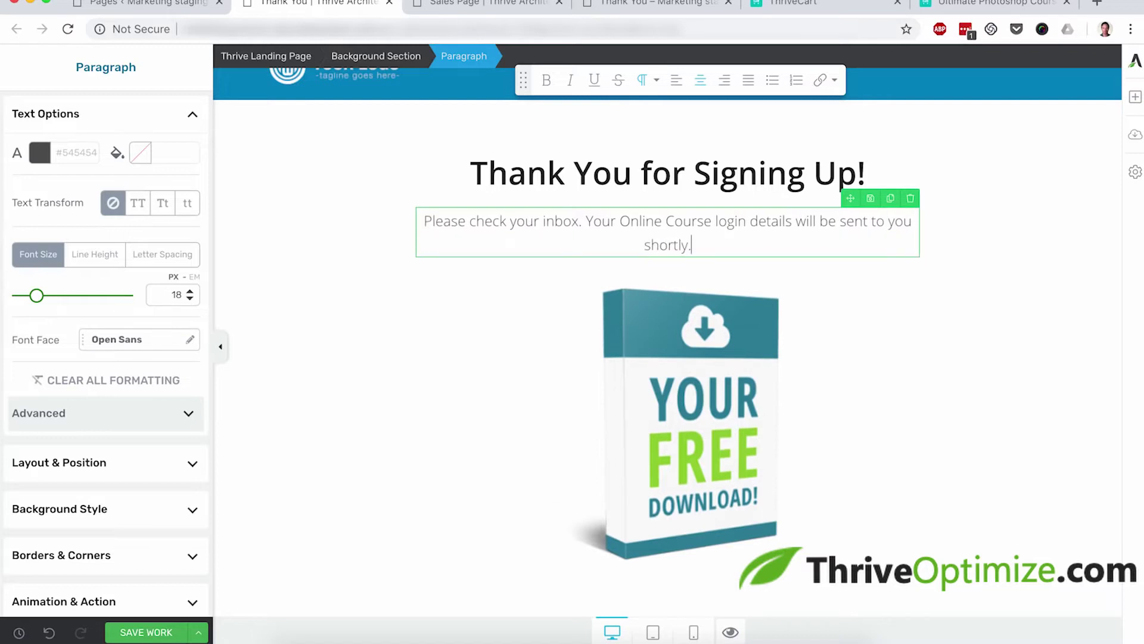
left_click(1051, 369)
scroll(905, 440, "down", 2)
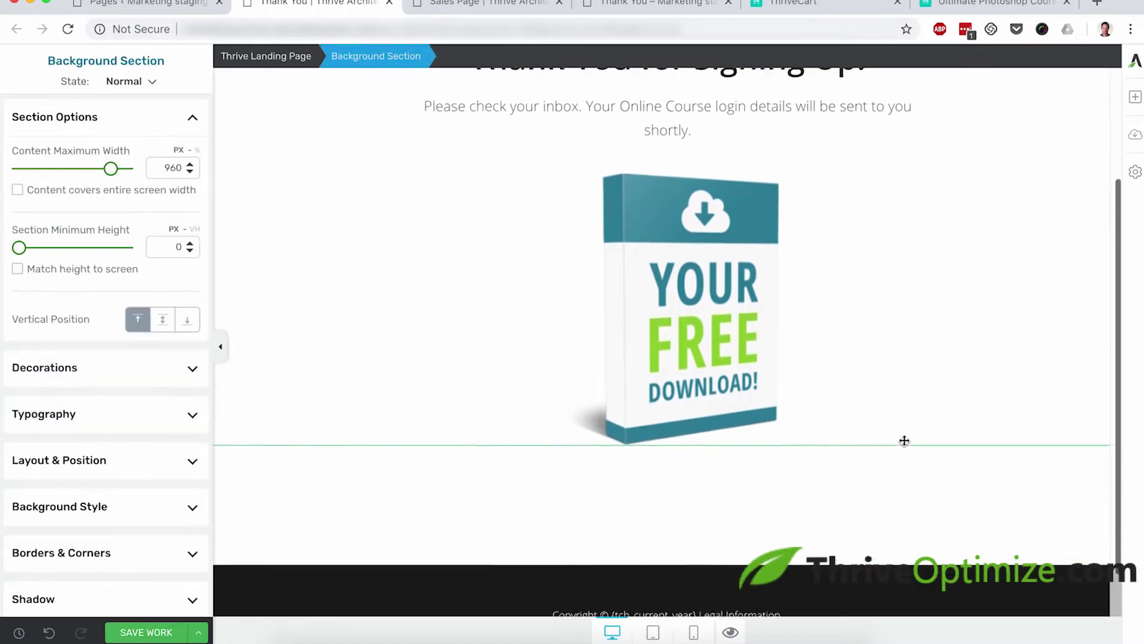
left_click(132, 633)
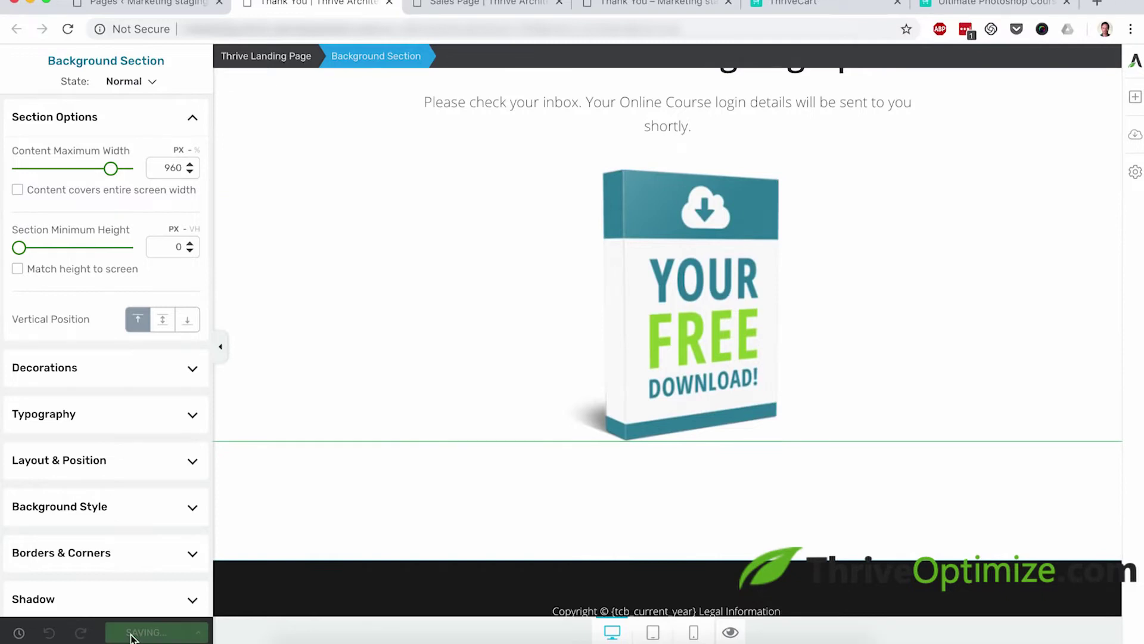
Step: View the published Sales Page in a separate tab and follow its "YES, SIGN ME UP NOW!" button to the checkout
left_click(188, 7)
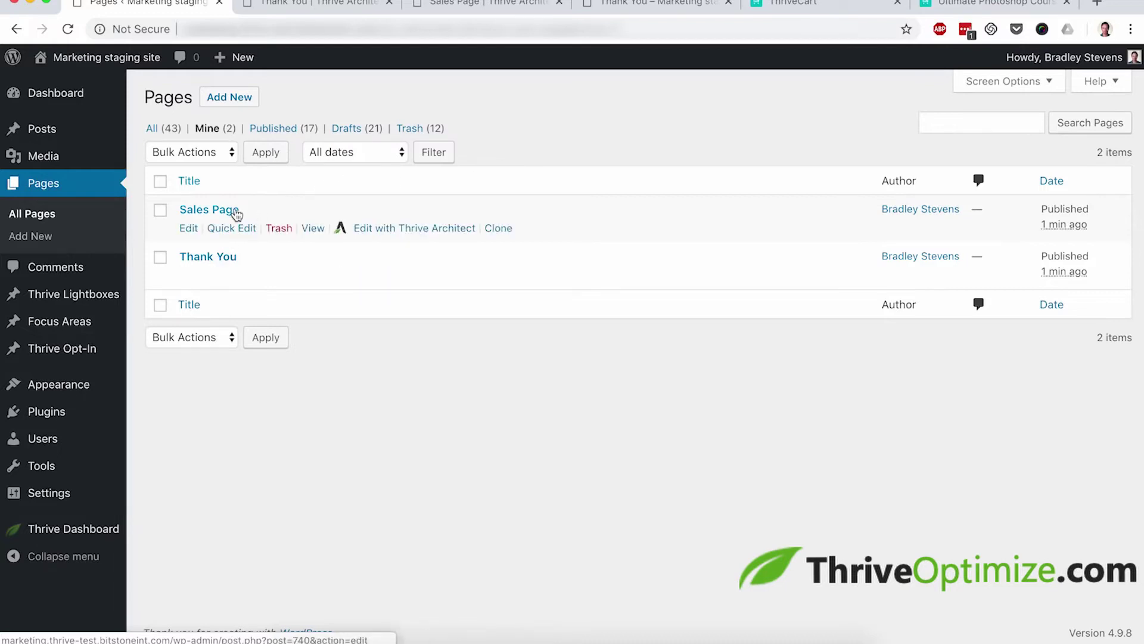
left_click(313, 229, "super")
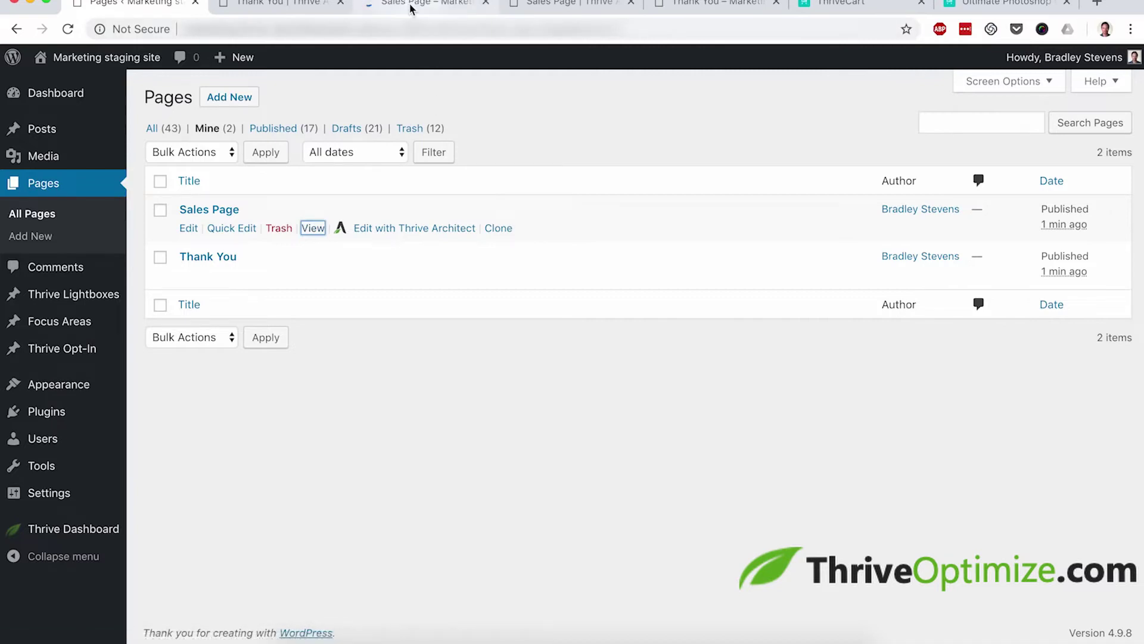
left_click(410, 7)
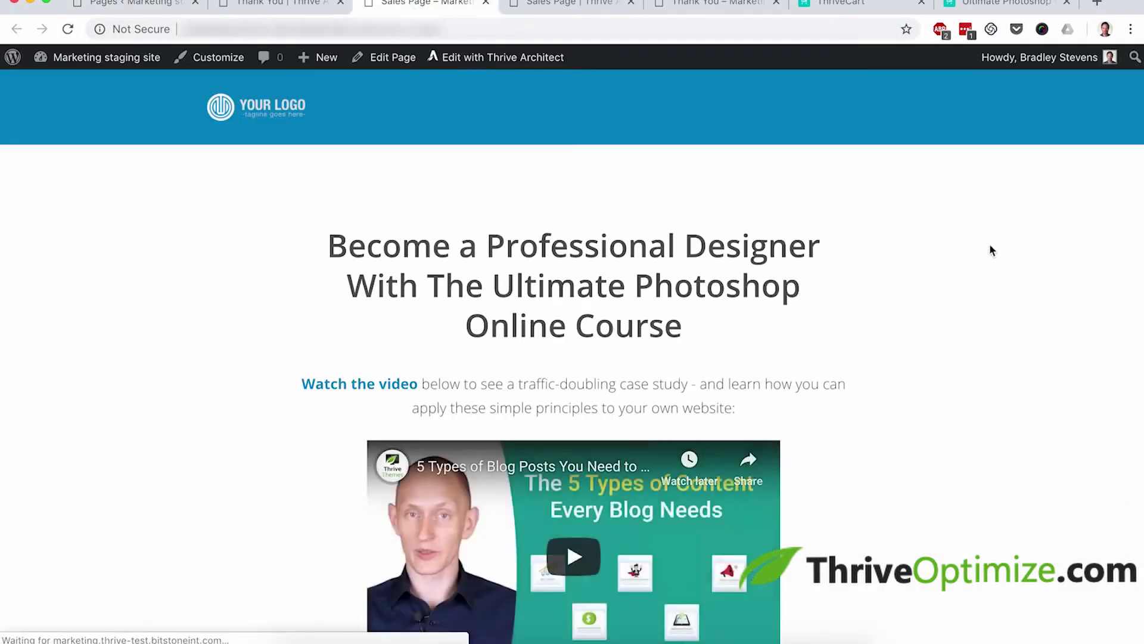
scroll(990, 245, "down", 5)
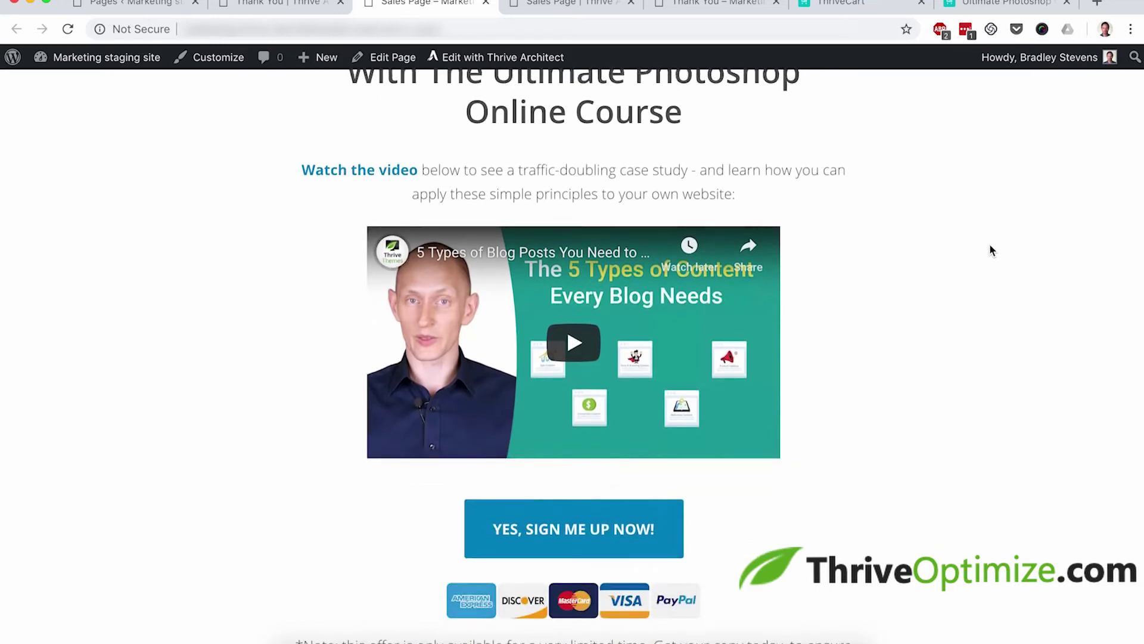
left_click(648, 513)
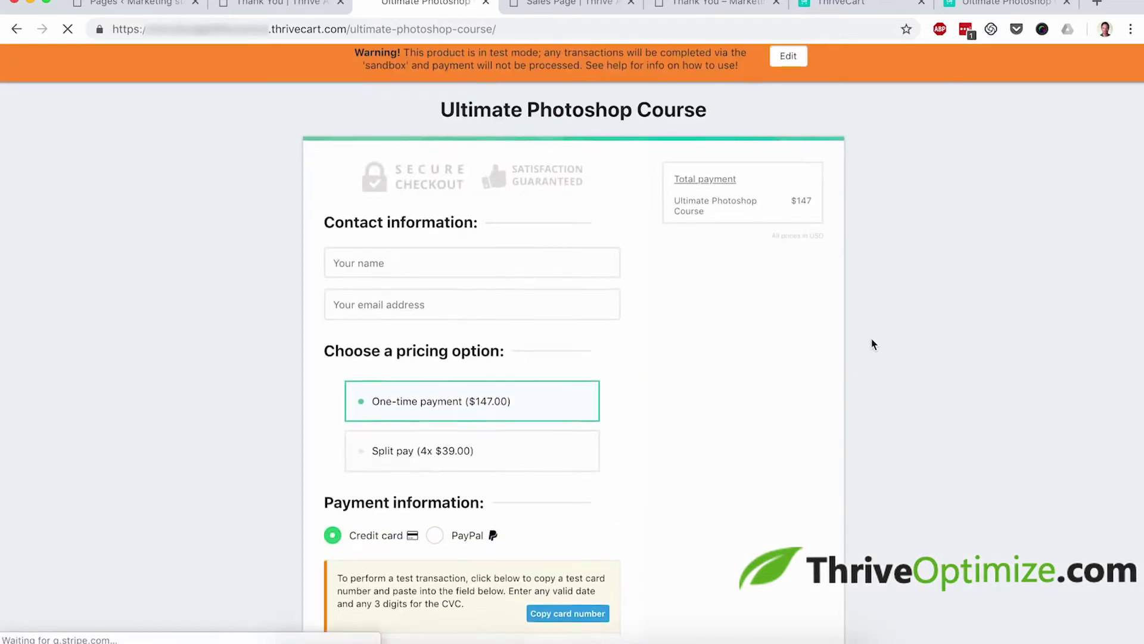
Step: Fill in the customer's name and e-mail on the checkout form, try the split pay option, and return to the one-time payment ($147.00)
scroll(871, 338, "down", 2)
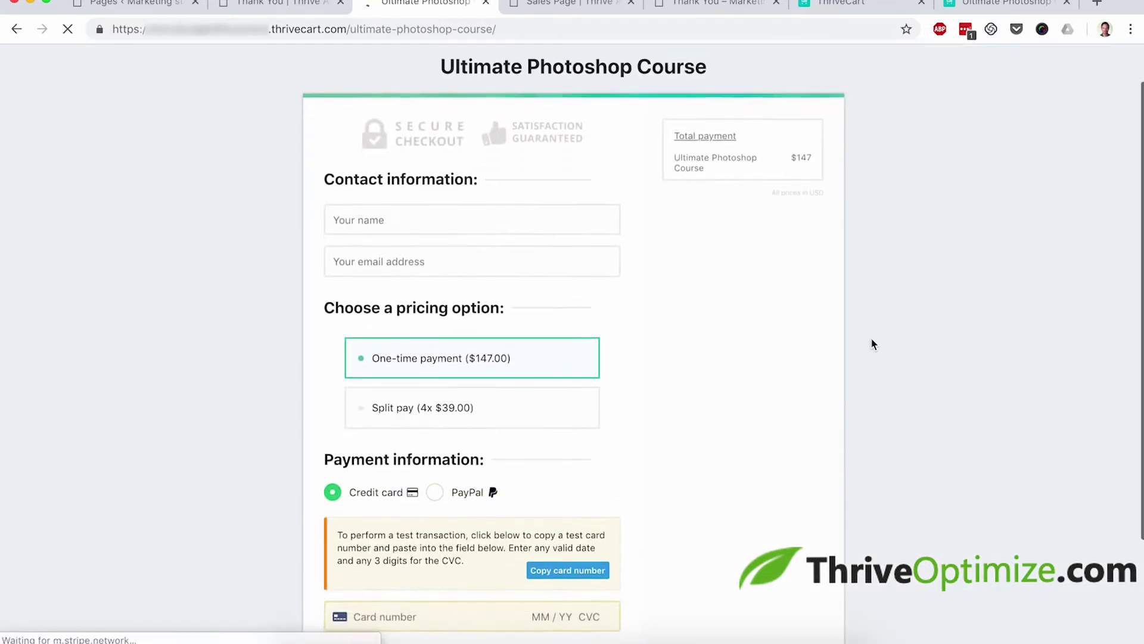
left_click(408, 218)
type("test")
key("Tab")
type("test@domain.com")
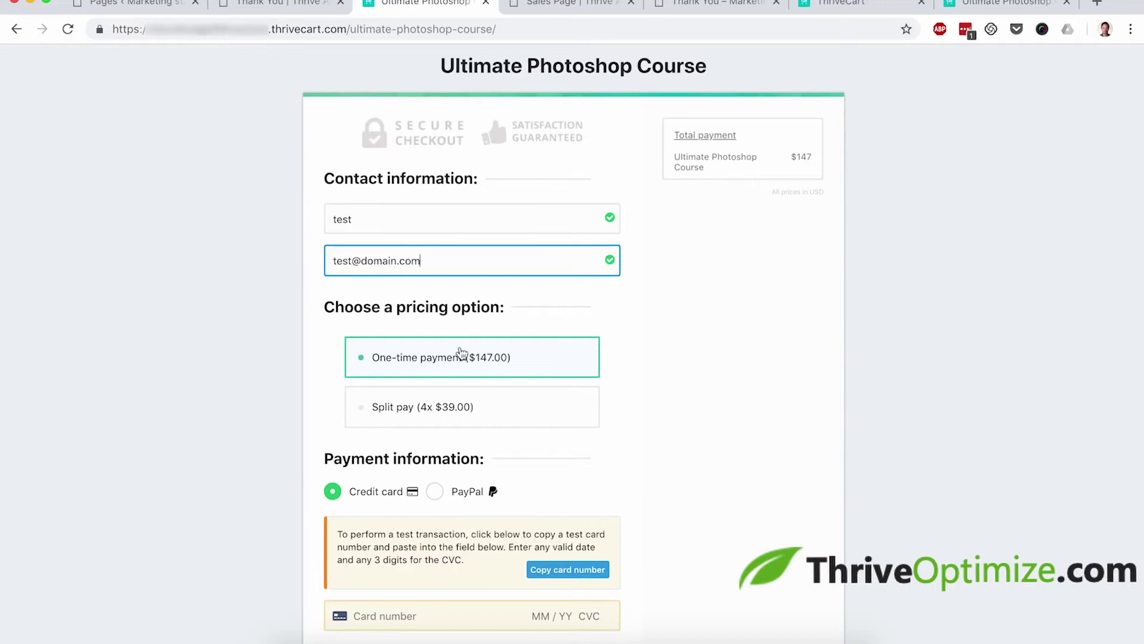
left_click(463, 406)
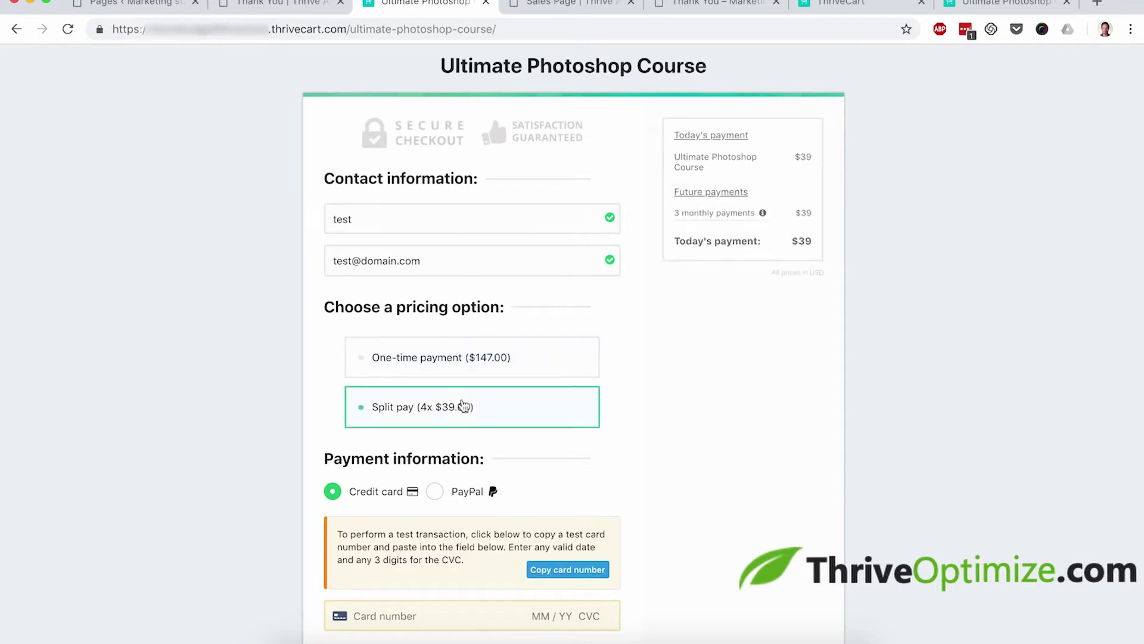
left_click(525, 357)
Step: Copy the test card number into the payment form, enter the card's expiry date and CVC, and complete the order
scroll(666, 384, "down", 5)
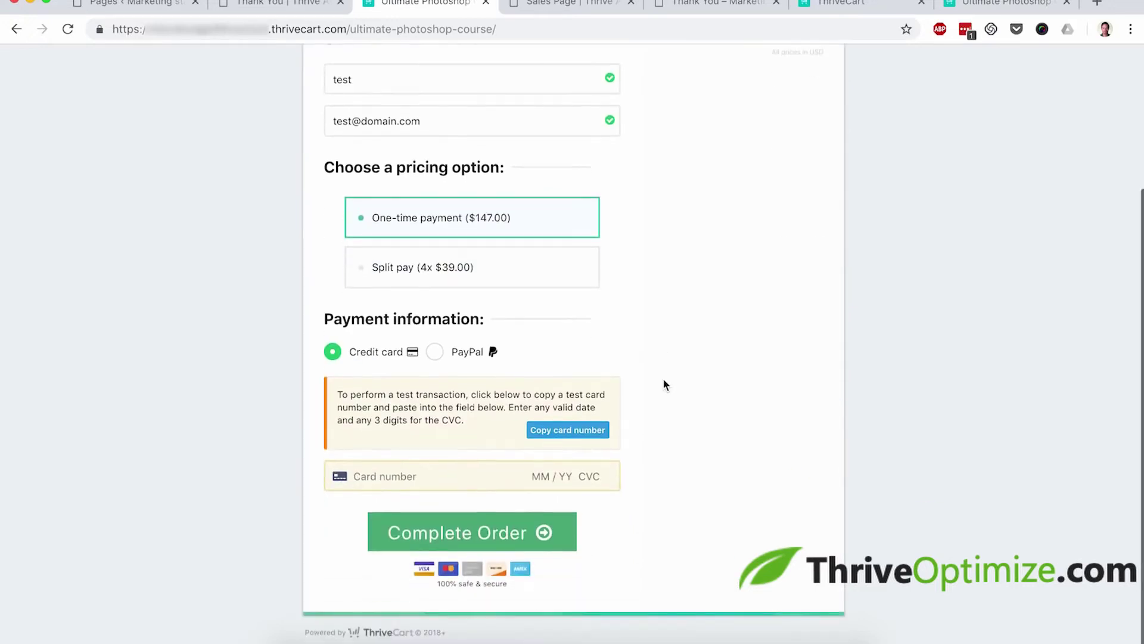
left_click(555, 442)
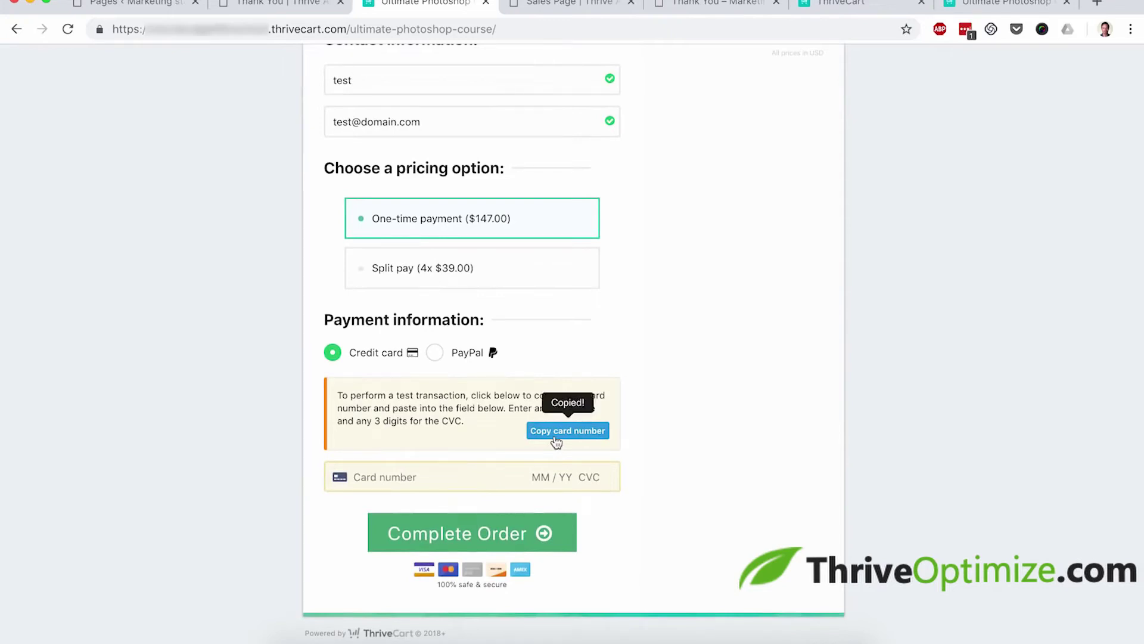
left_click(389, 478)
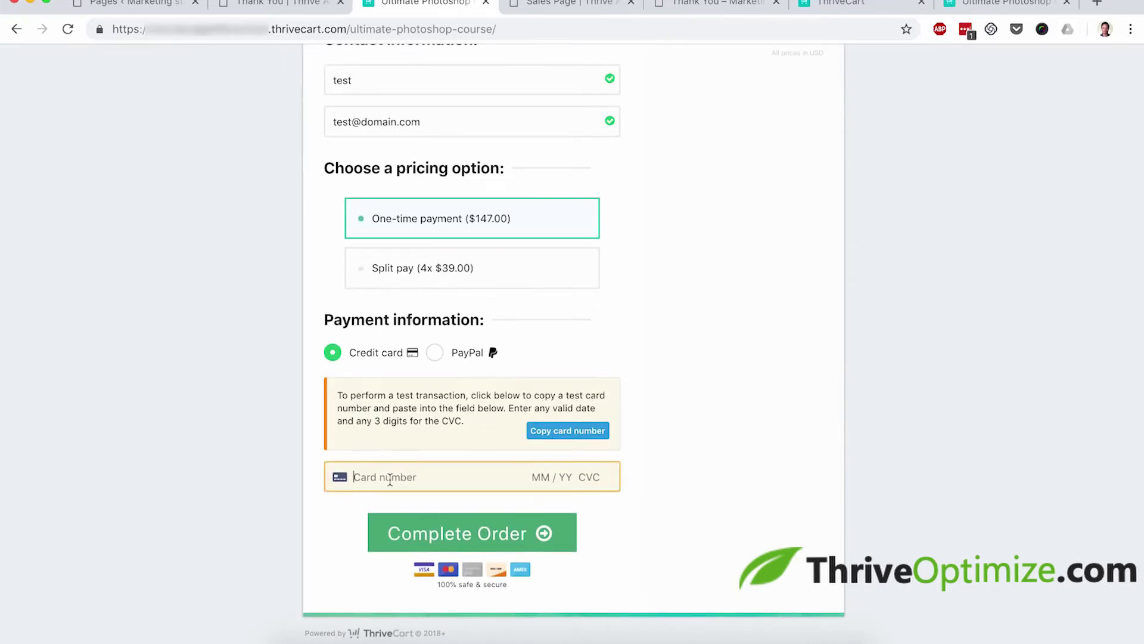
key("super+v")
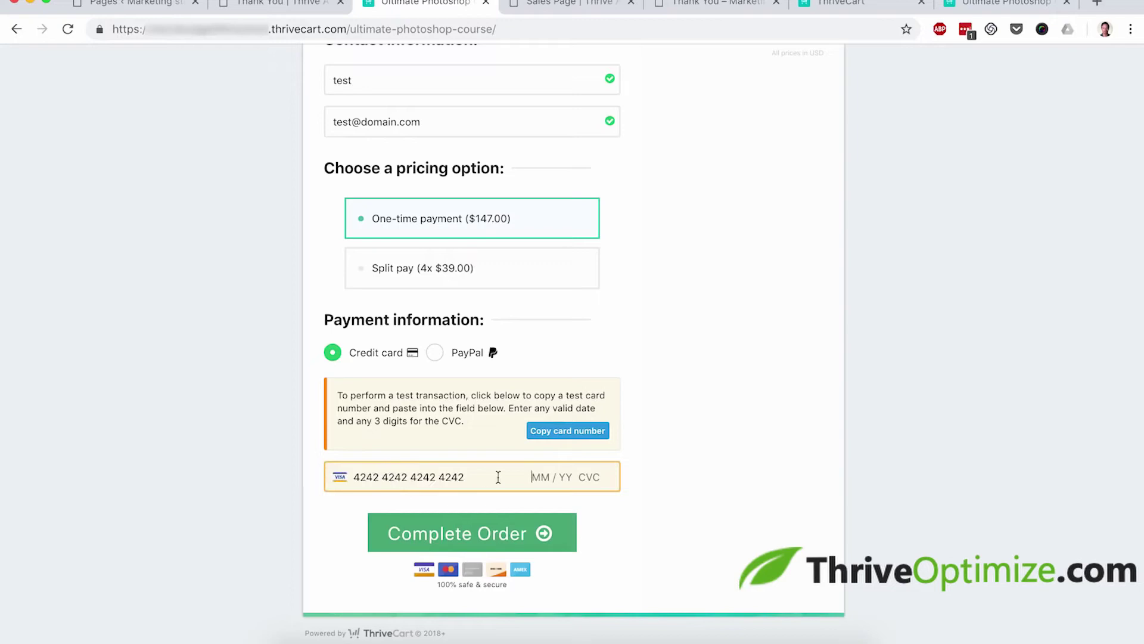
type("12 / 21 211")
left_click(524, 529)
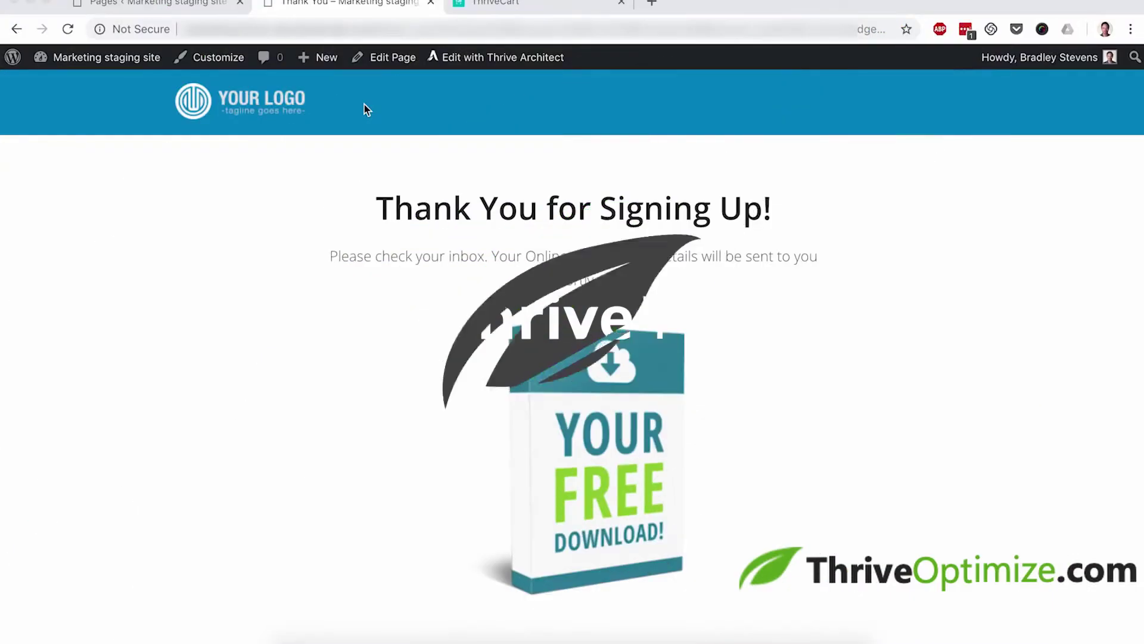
Step: Switch to ThriveCart and open the Ultimate Photoshop Course product for editing from the products list
left_click(515, 11)
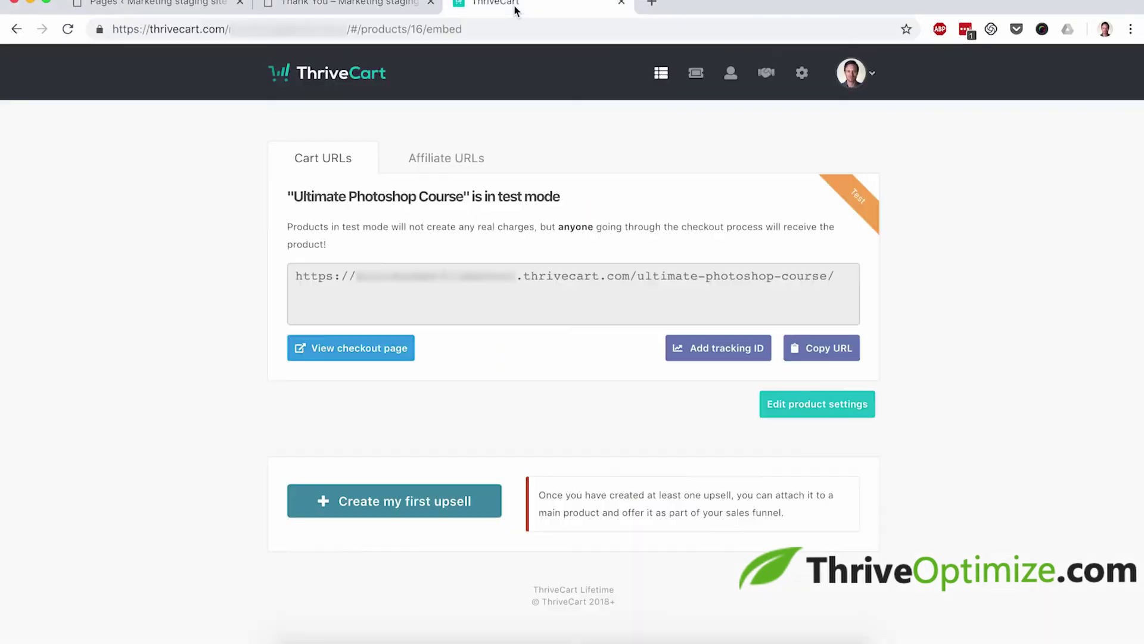
left_click(660, 77)
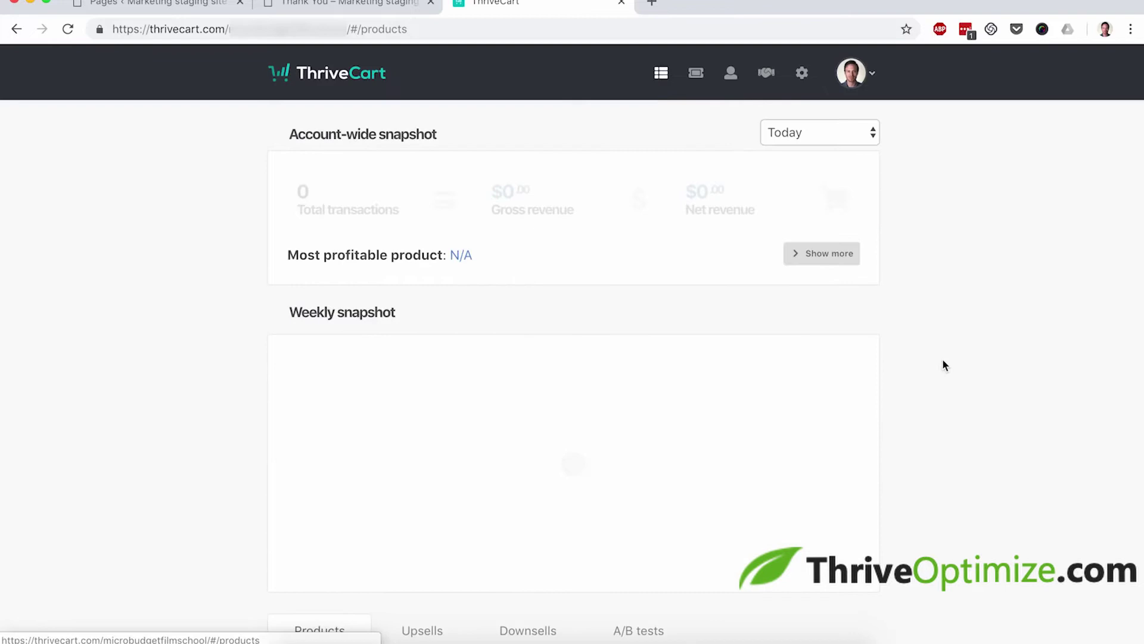
scroll(951, 376, "down", 2)
scroll(951, 375, "down", 2)
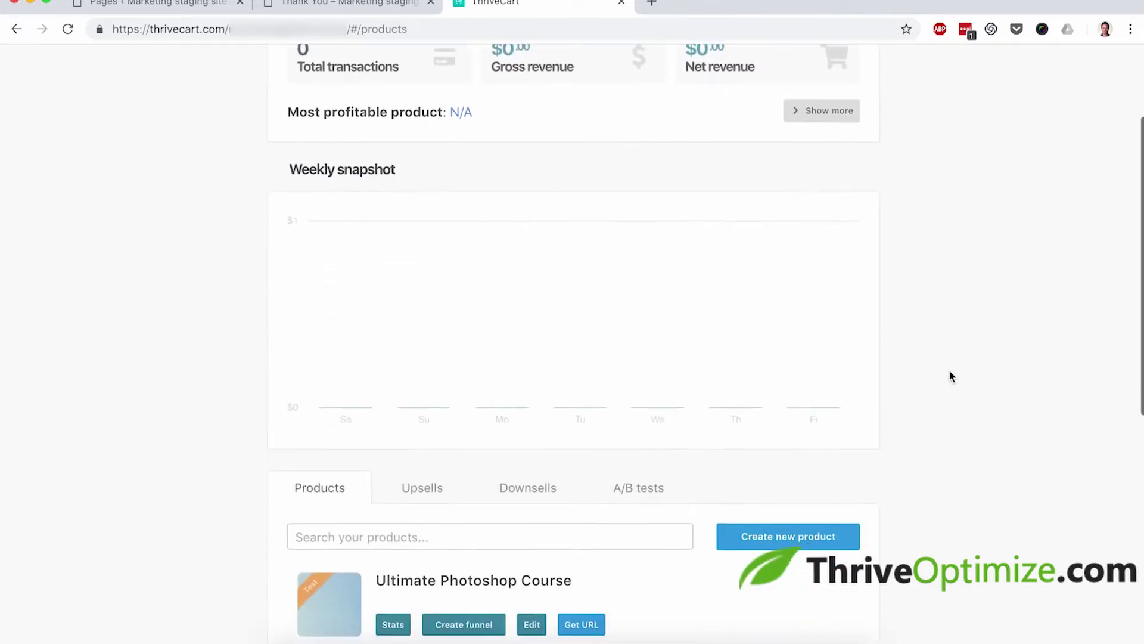
left_click(533, 622)
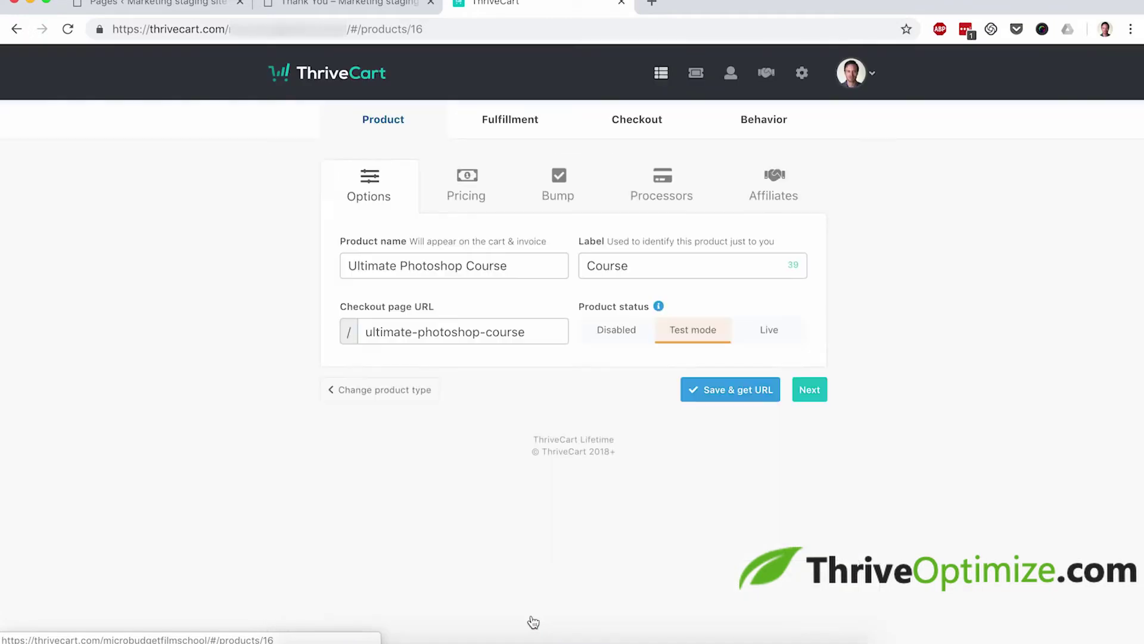
Step: Change the product's checkout template to Embeddable checkout, save the product, and select the code for embedding the cart straight into a page
left_click(653, 136)
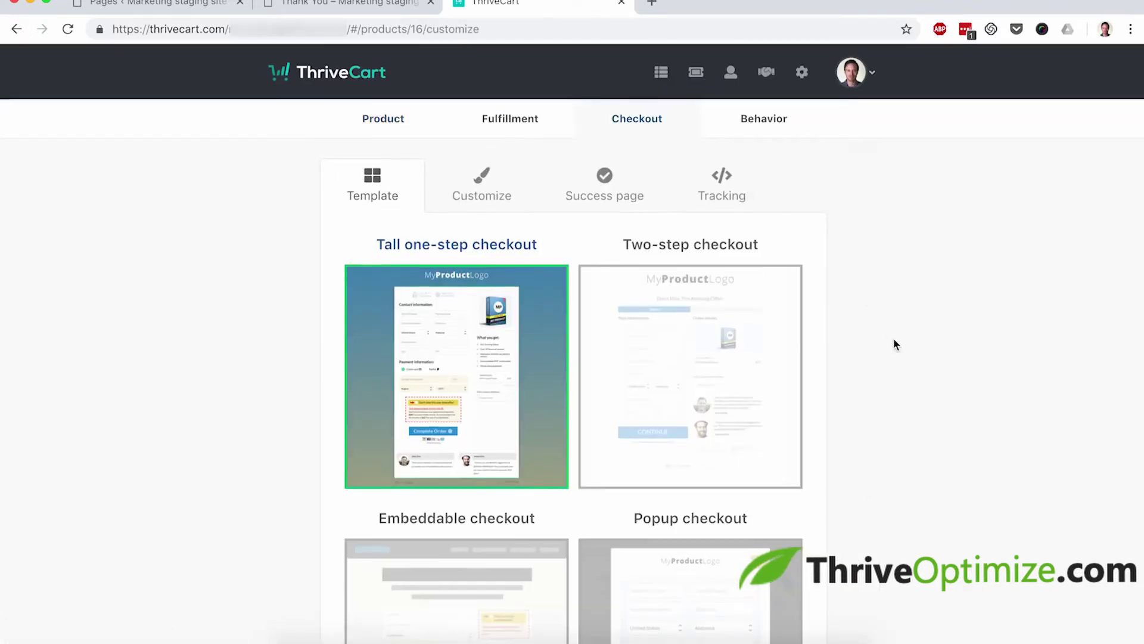
scroll(893, 344, "down", 3)
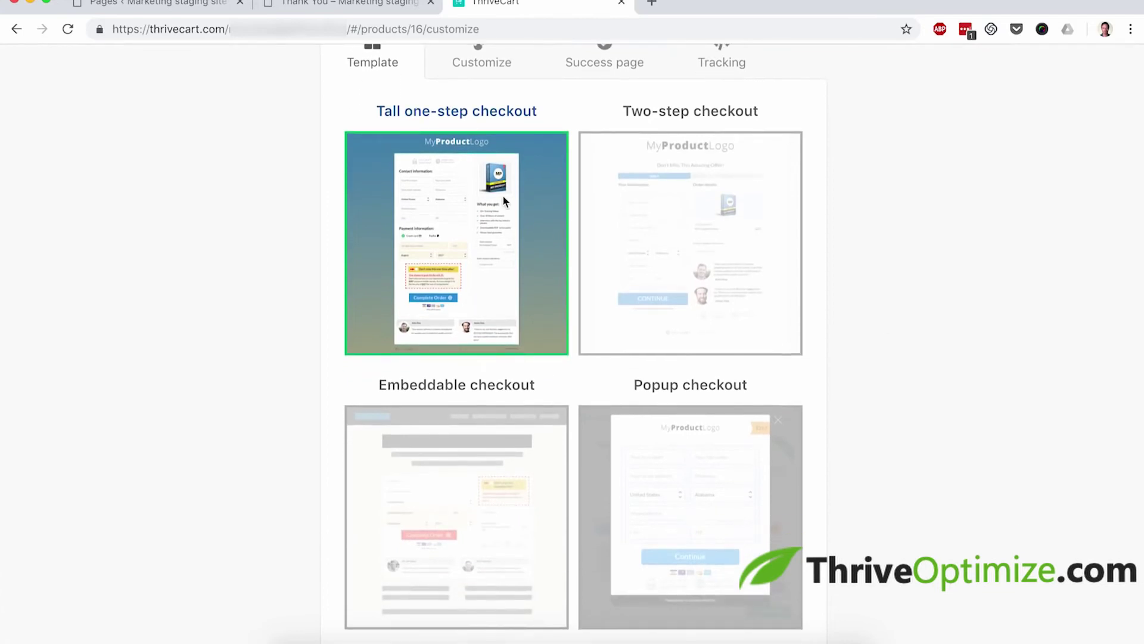
left_click(478, 487)
scroll(284, 481, "down", 3)
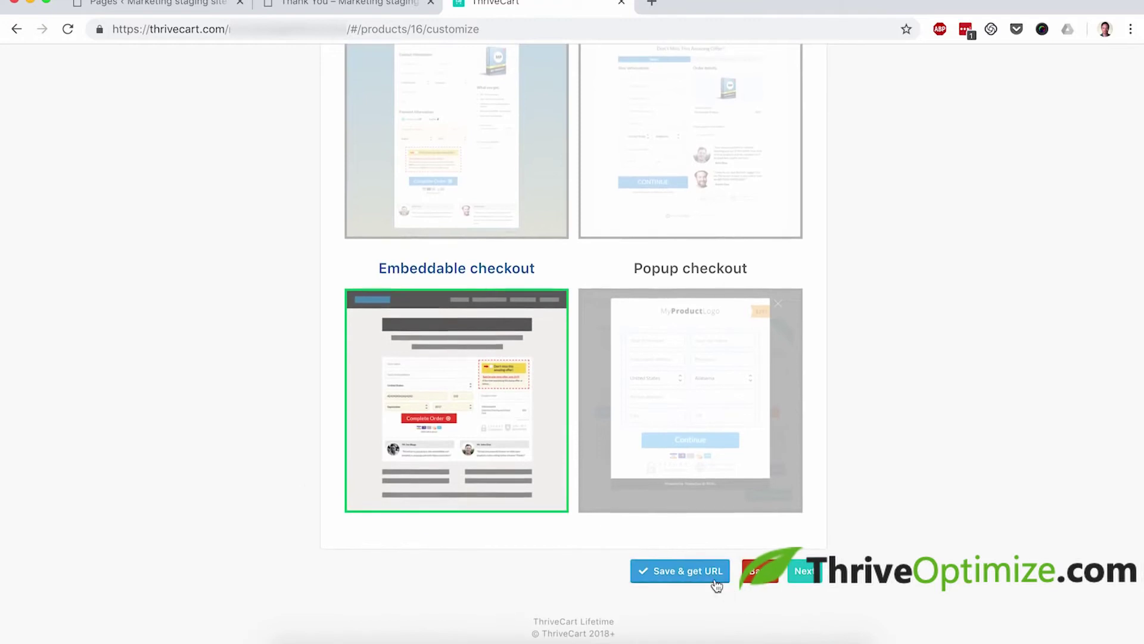
left_click(715, 580)
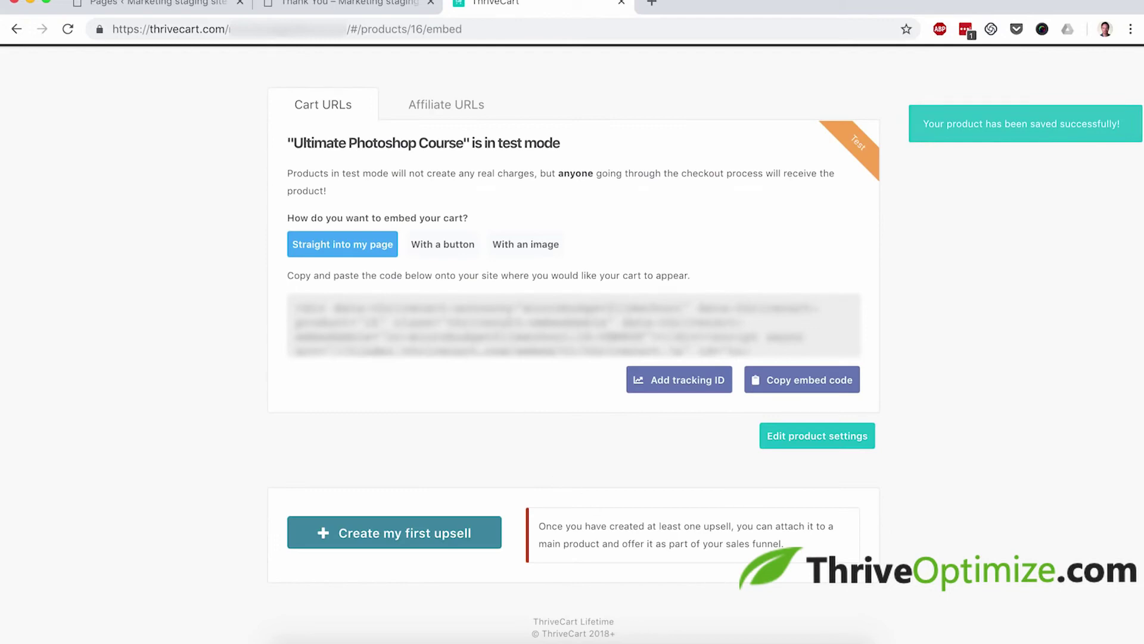
left_click(510, 319)
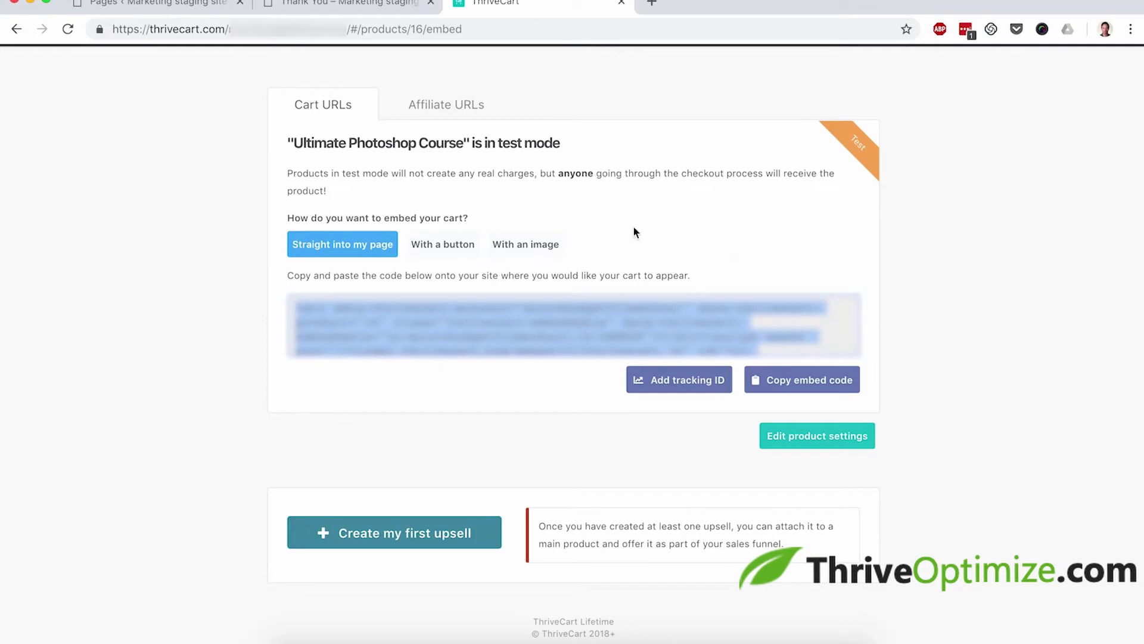
Step: Switch to WordPress, publish a new page titled "Checkout", and open it in Thrive Architect
left_click(158, 2)
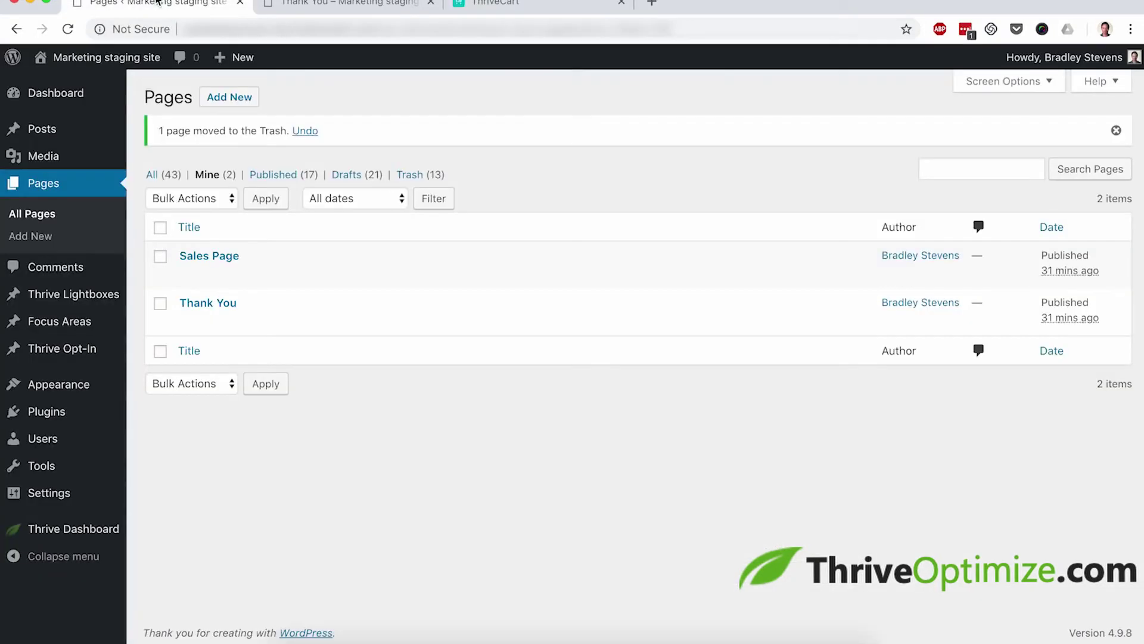
left_click(242, 104)
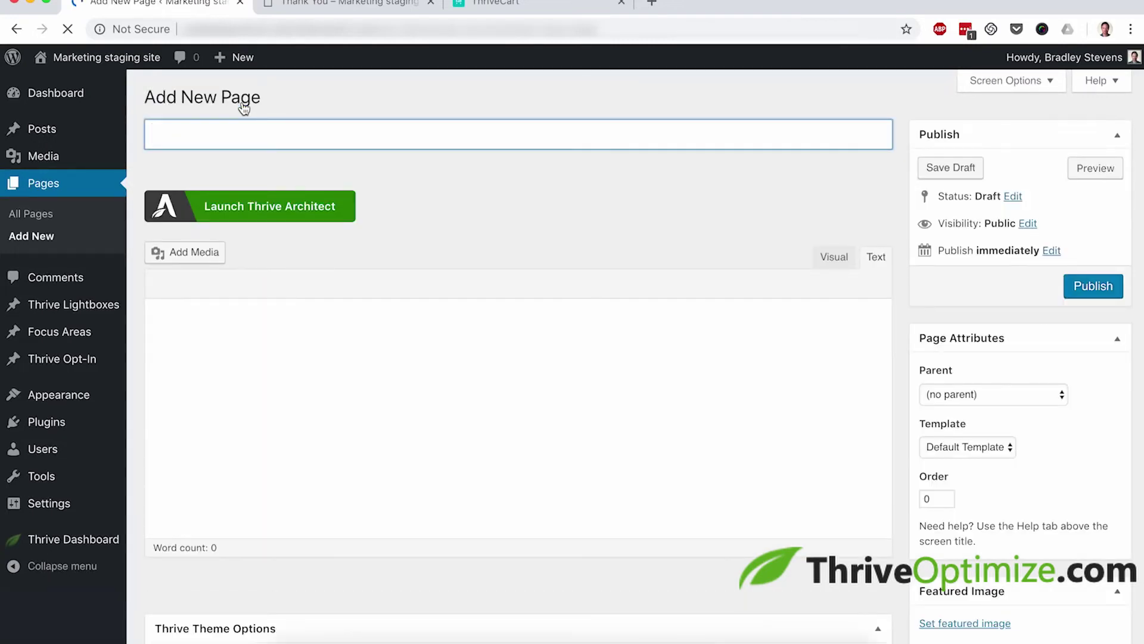
type("Checkout")
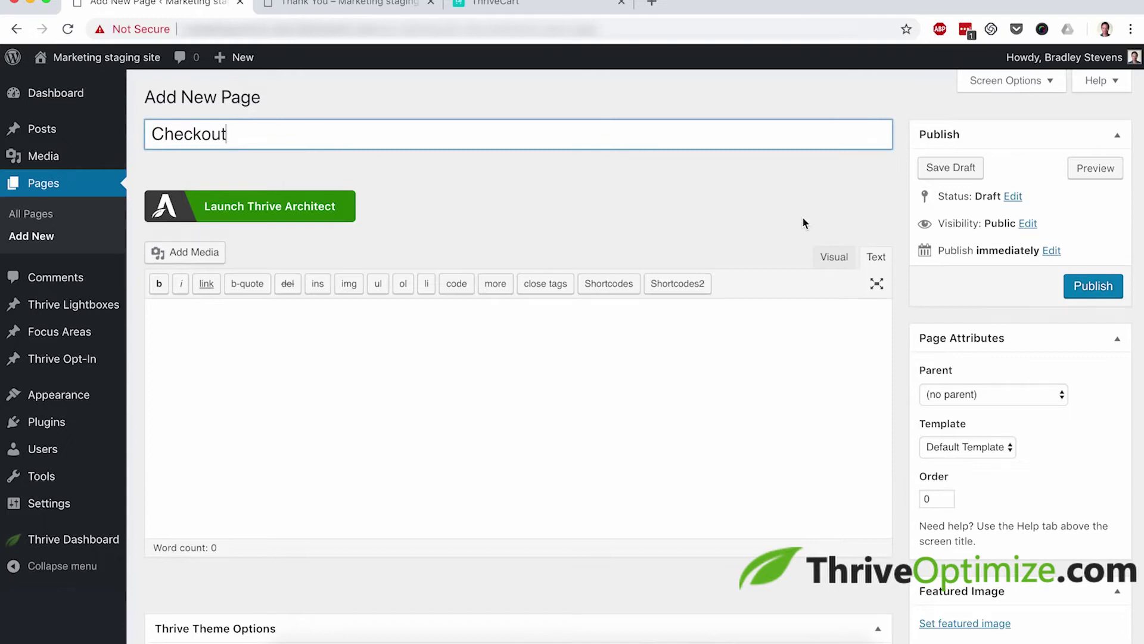
left_click(1093, 289)
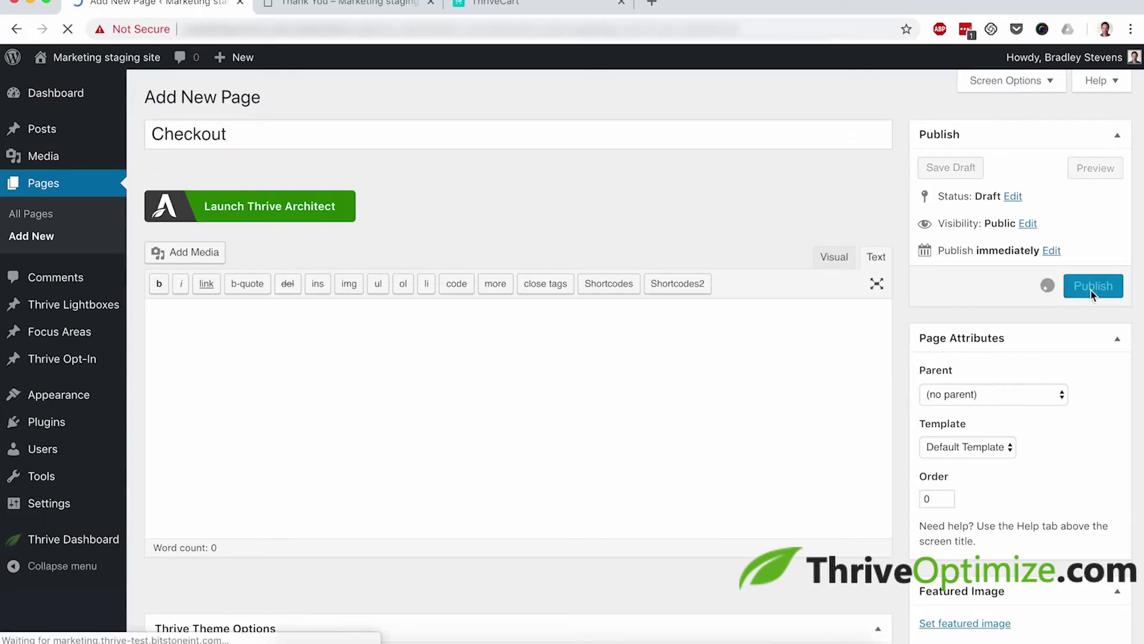
left_click(306, 246)
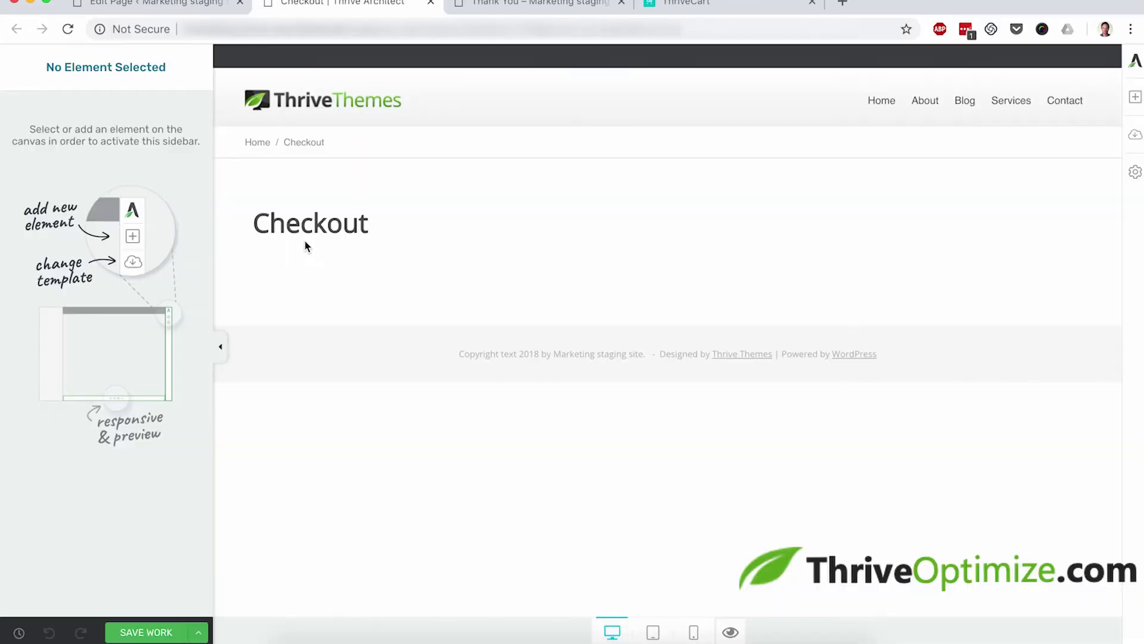
Step: Apply the Elementary Download Page landing page template from the Elementary set to the Checkout page
left_click(1135, 137)
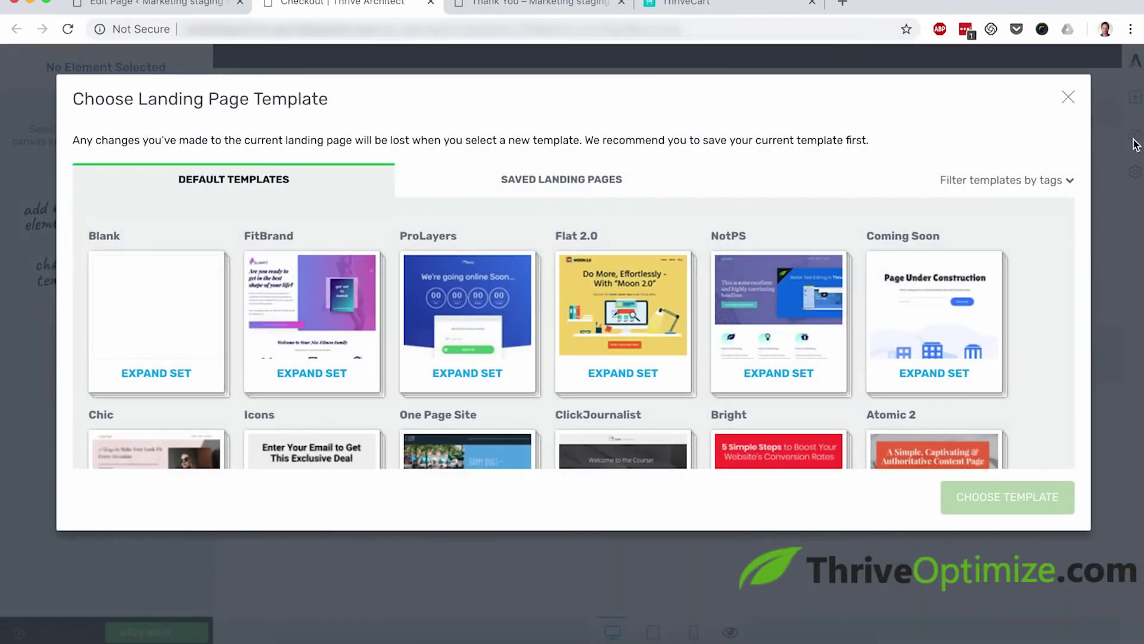
scroll(826, 232, "down", 9)
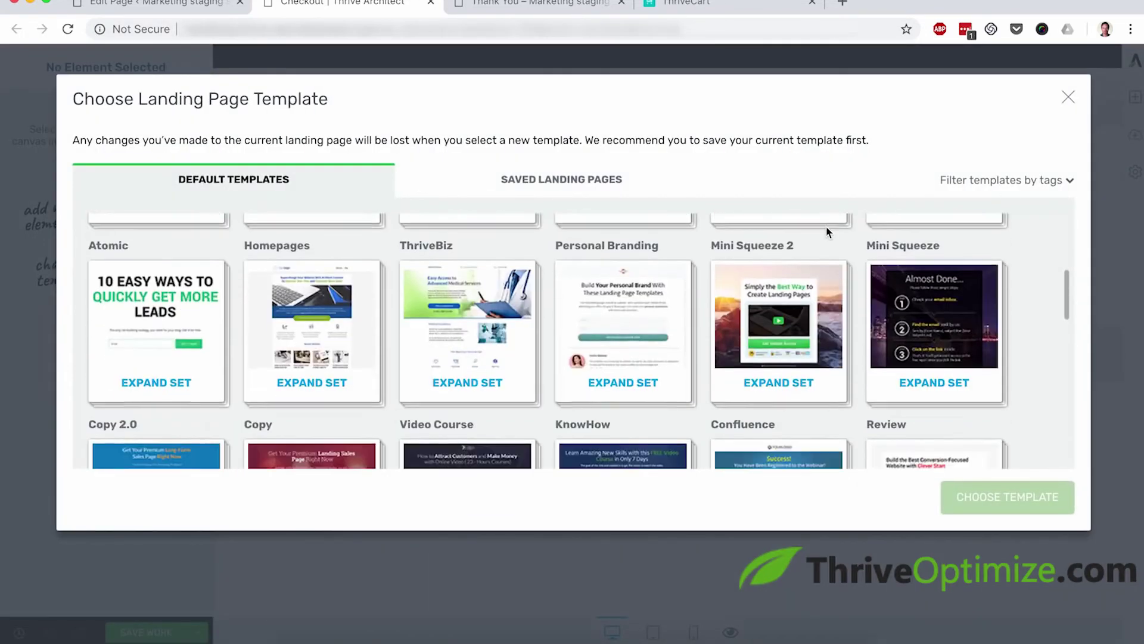
scroll(826, 233, "down", 3)
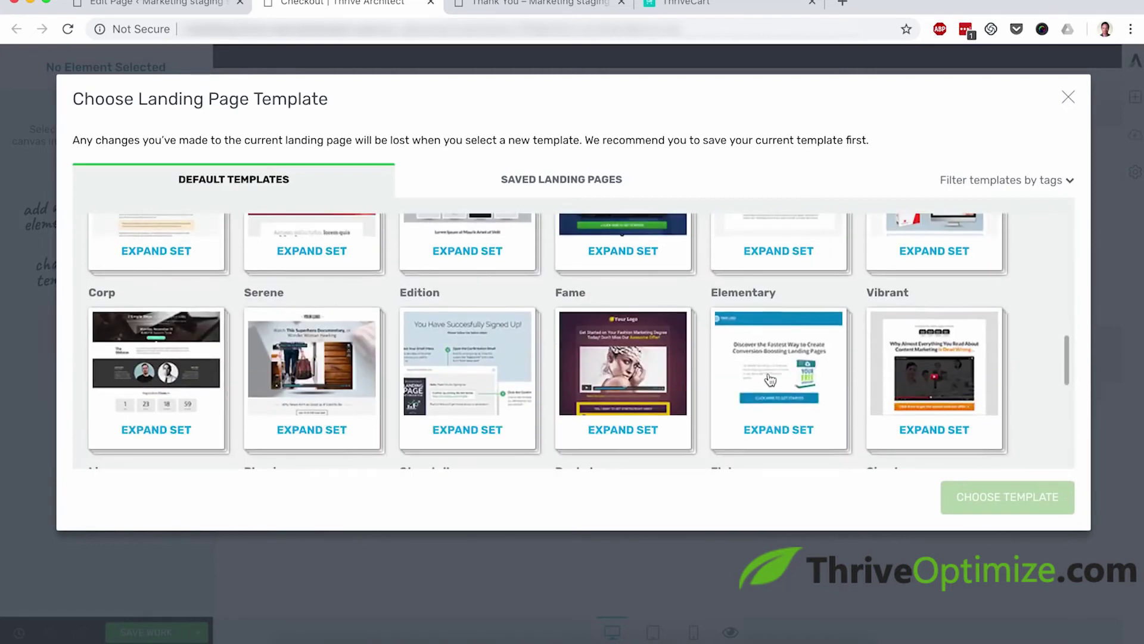
left_click(771, 379)
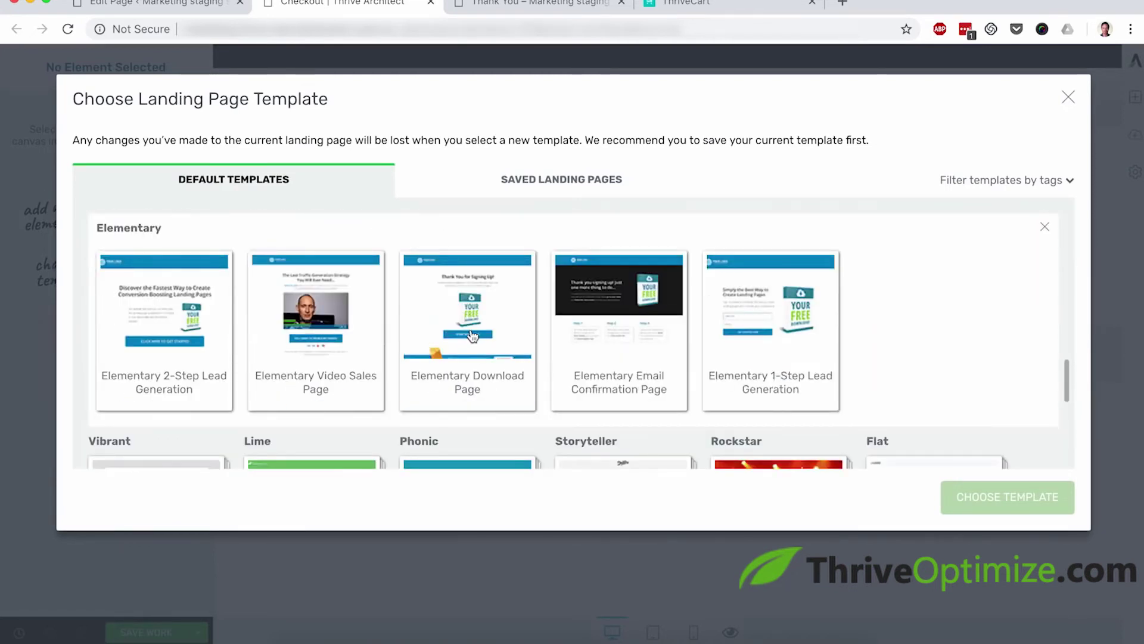
left_click(473, 337)
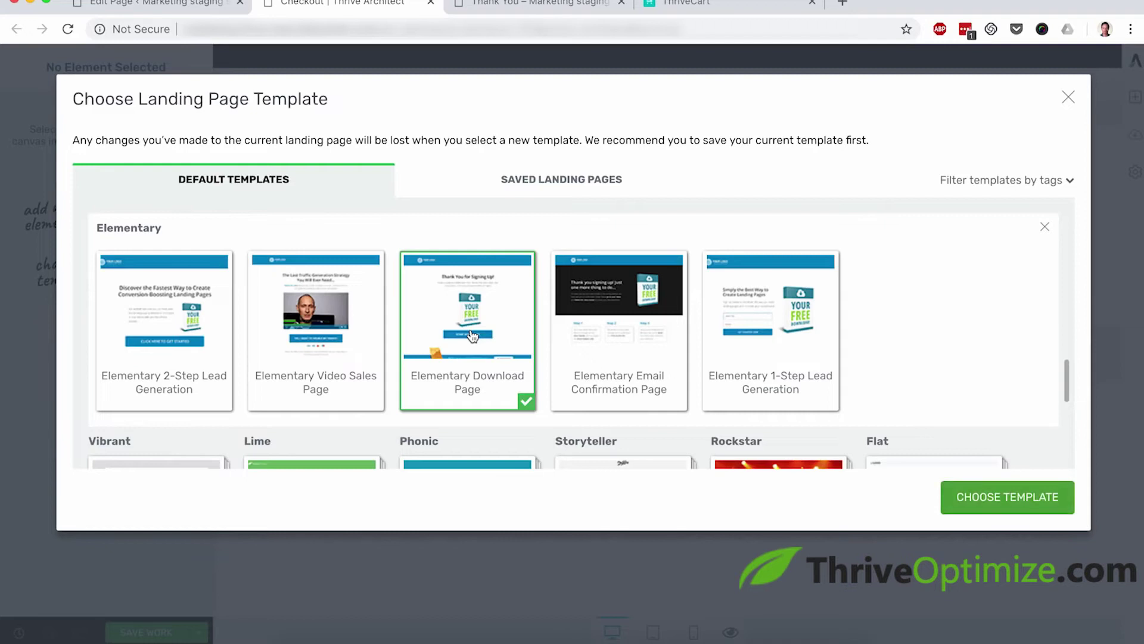
left_click(996, 495)
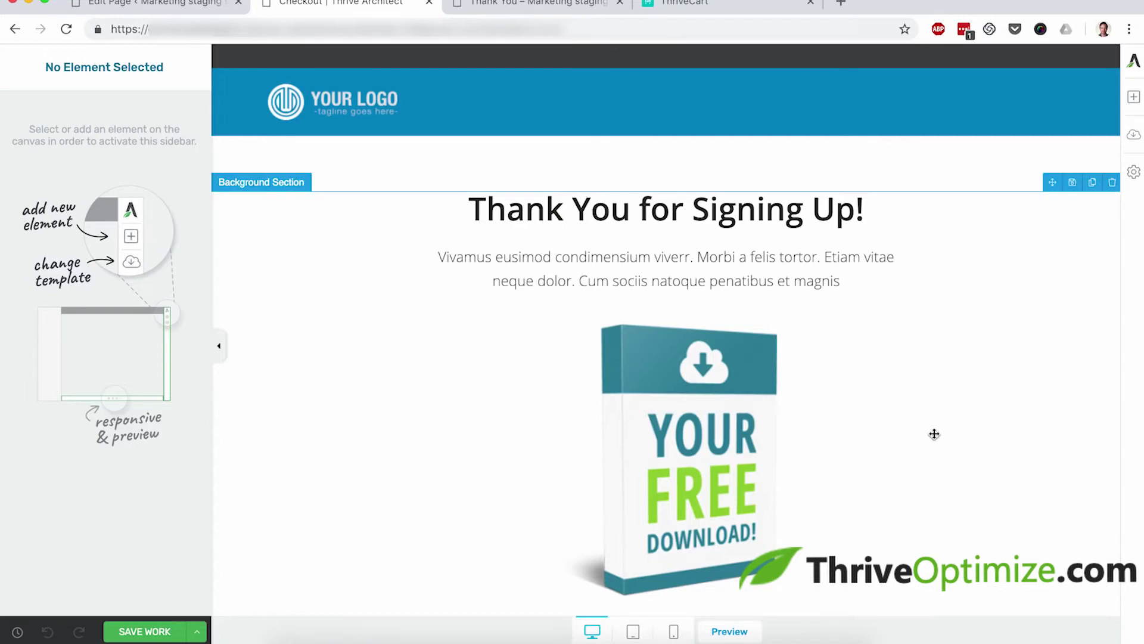
Step: Delete the product box image, the "START DOWNLOAD" button and the "FREE UNANNOUNCED BONUS!" section from the page
left_click(722, 402)
scroll(723, 402, "down", 2)
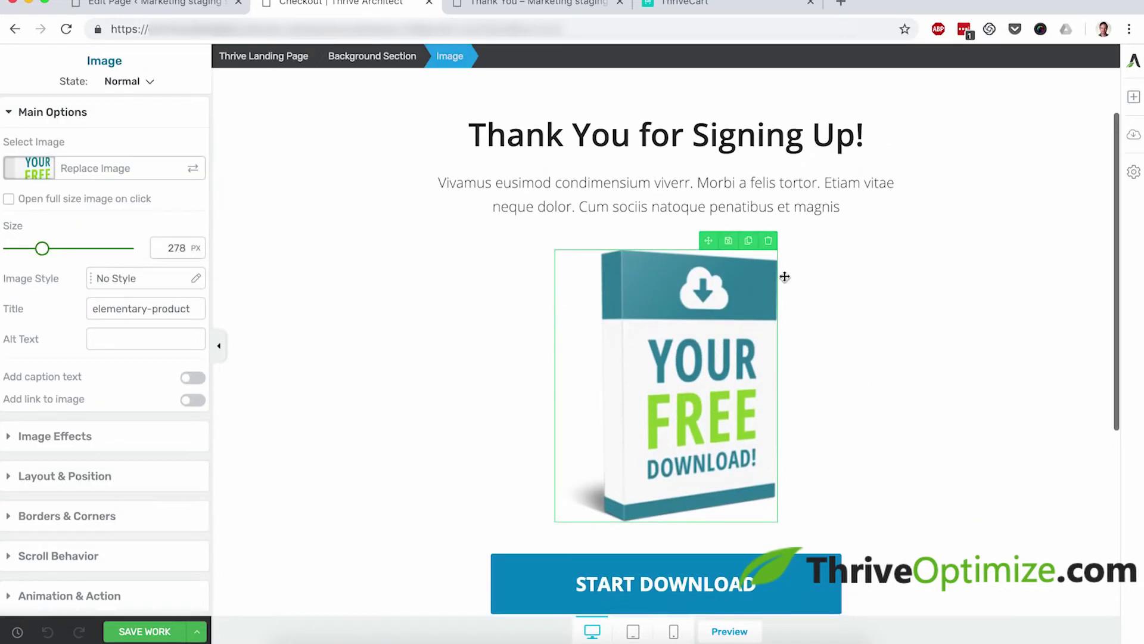
left_click(770, 242)
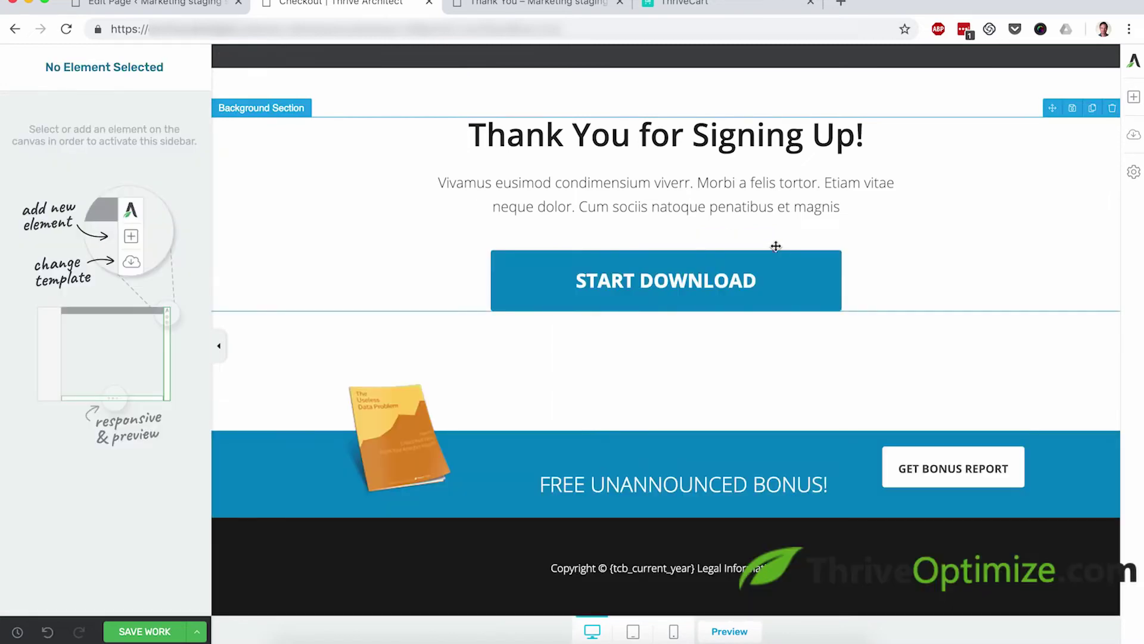
left_click(821, 261)
left_click(833, 240)
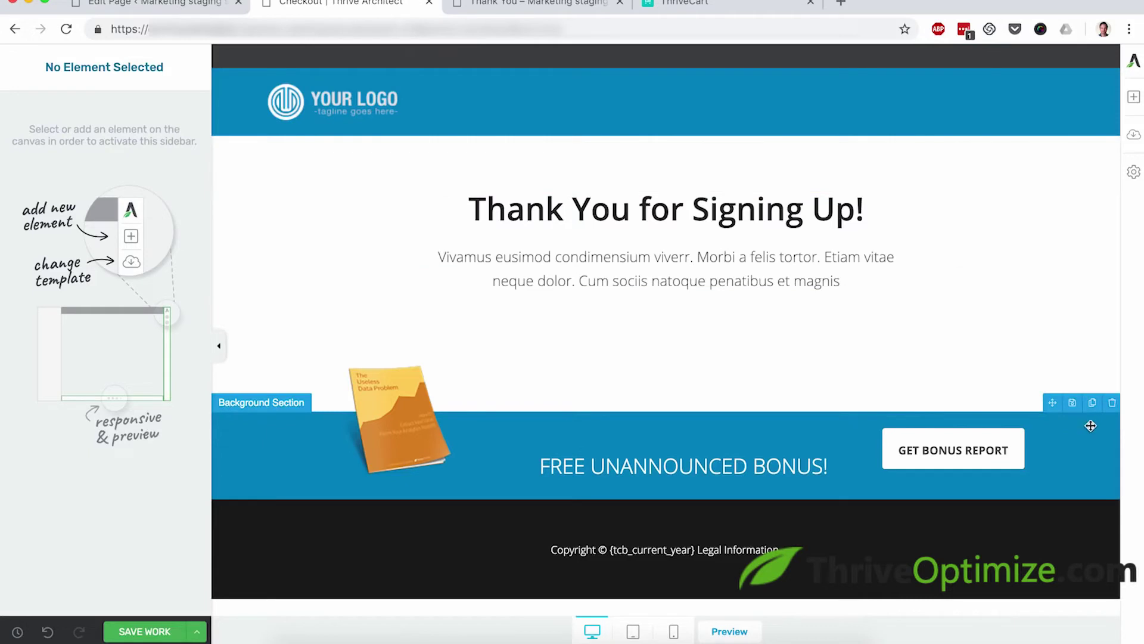
left_click(1112, 408)
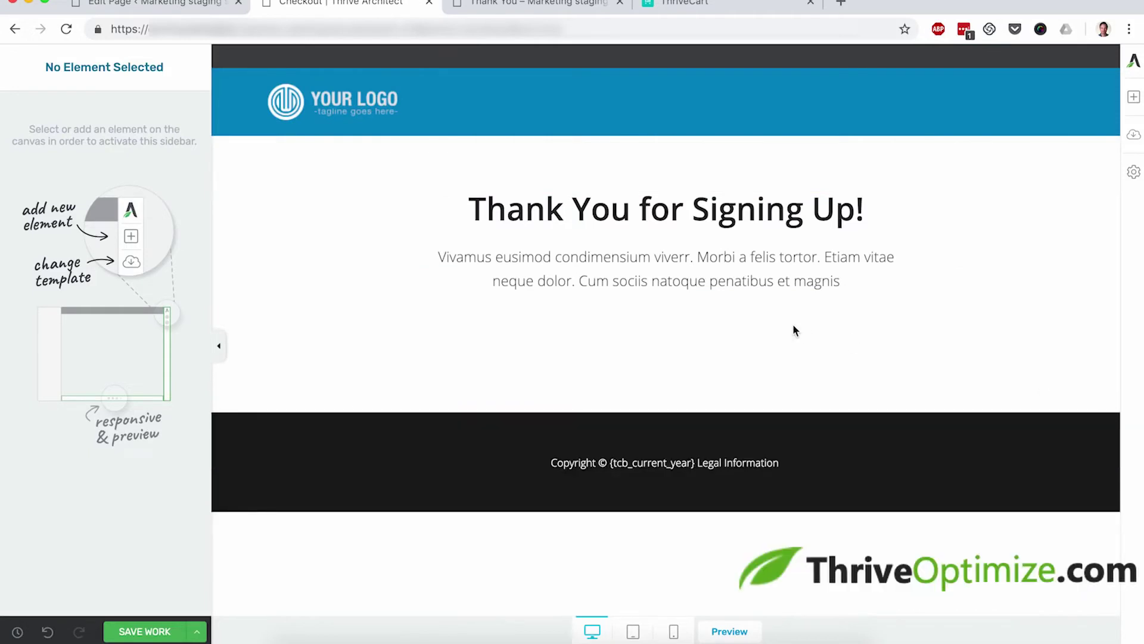
Step: Replace the page's main heading with "Enter Your Information Below"
left_click(642, 215)
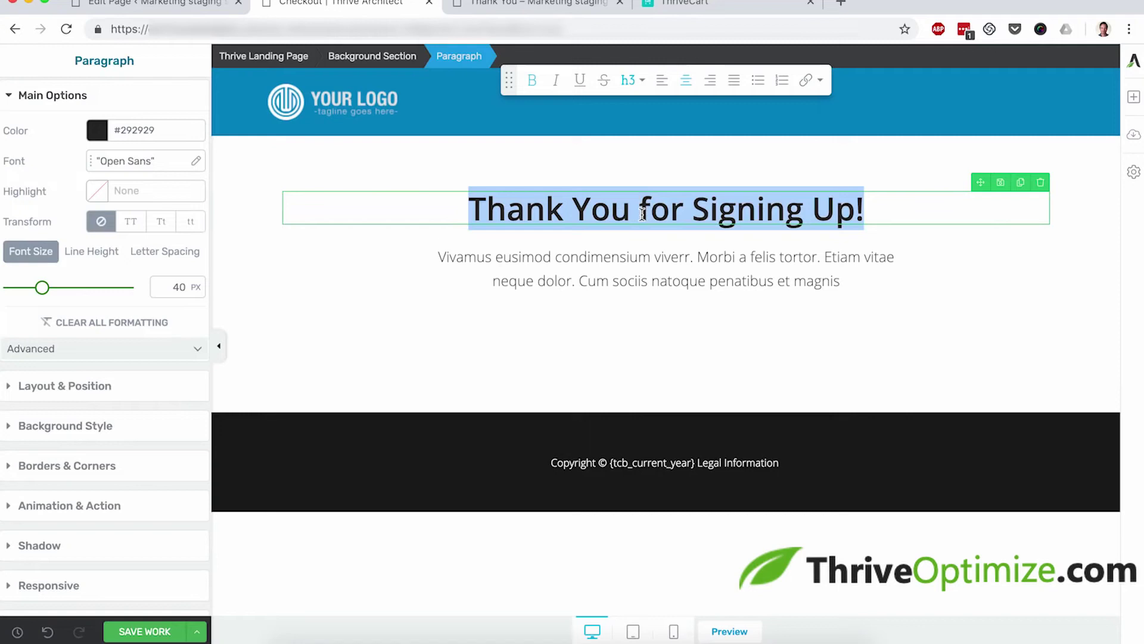
type("Enter Your ")
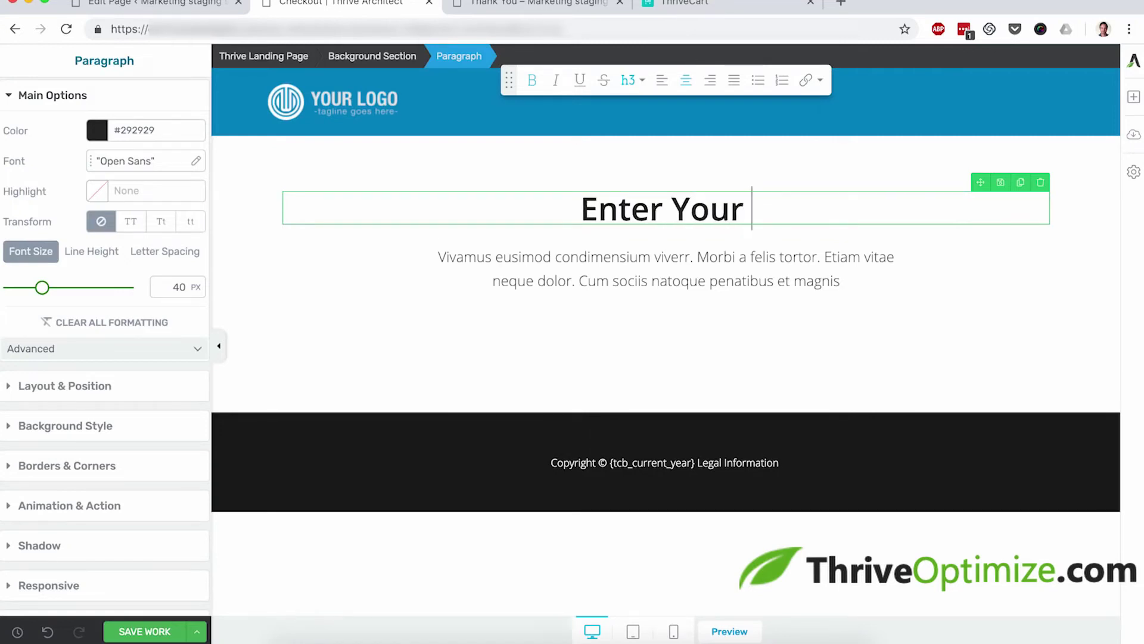
type("Information Below")
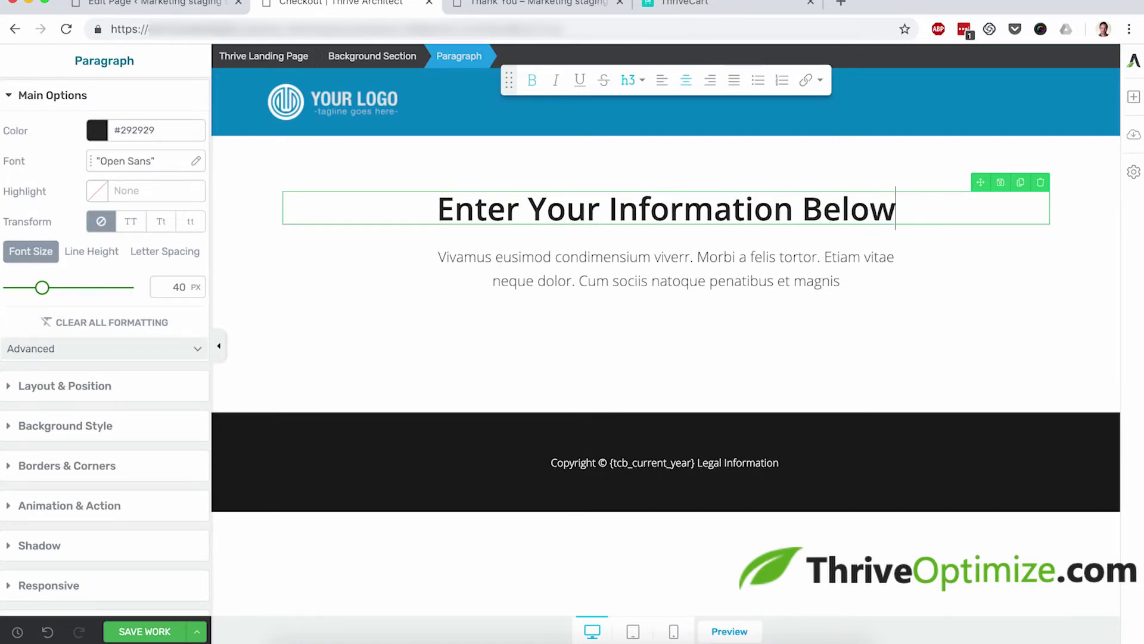
Step: Replace the placeholder paragraph under the heading with "You are less than 30 seconds from starting the Photoshop Course."
left_click(657, 268)
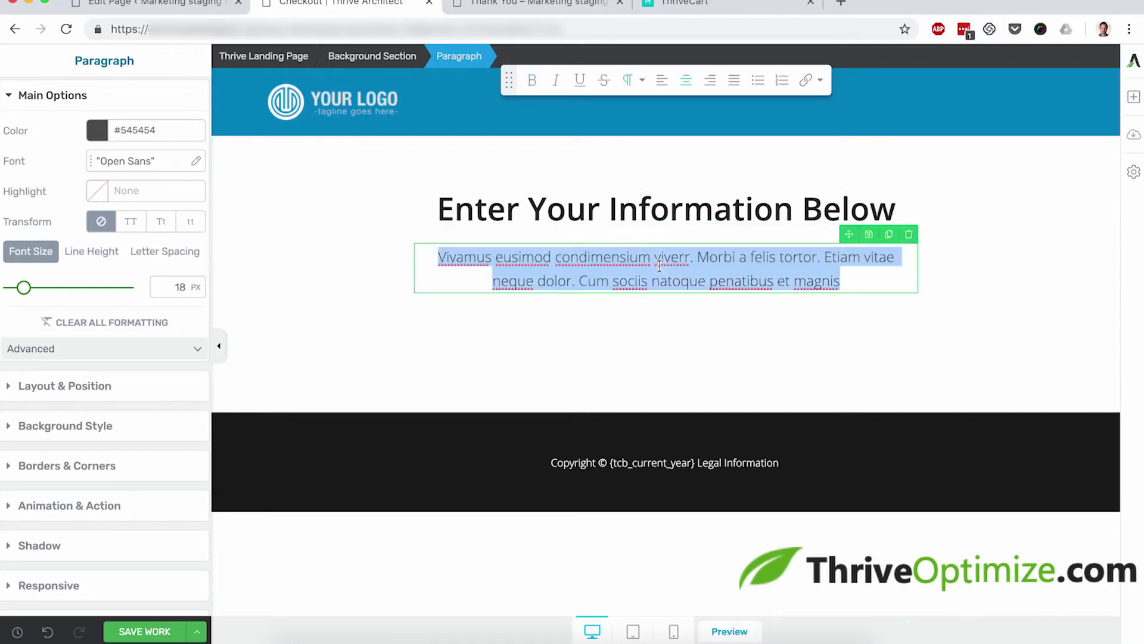
type("You ar")
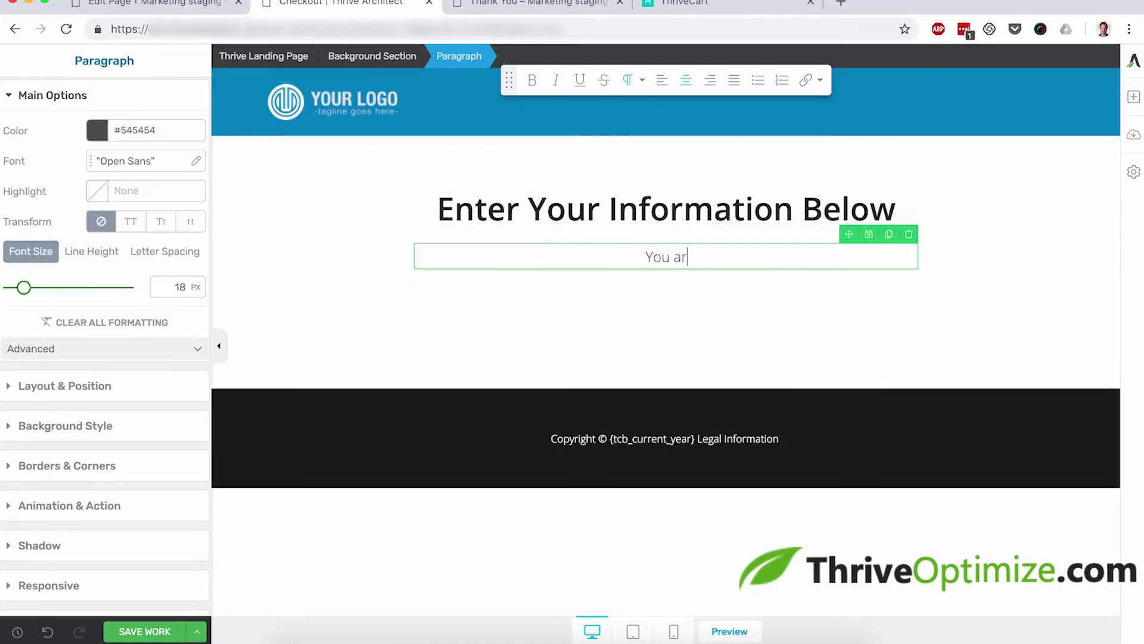
type("e less than 30 seconds")
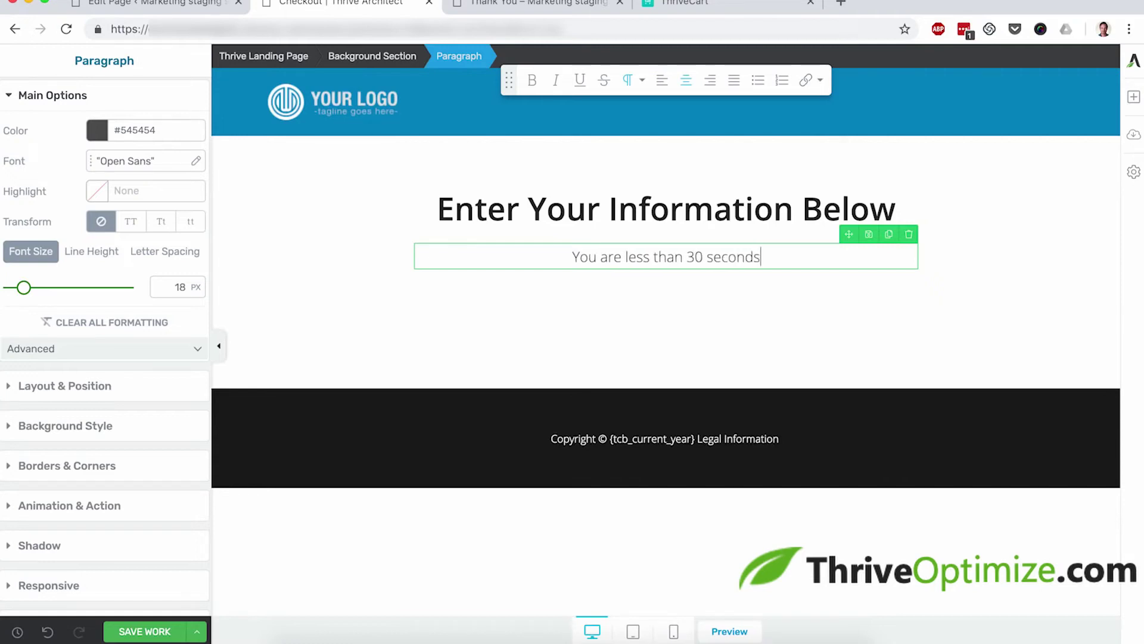
type(" from starting the P")
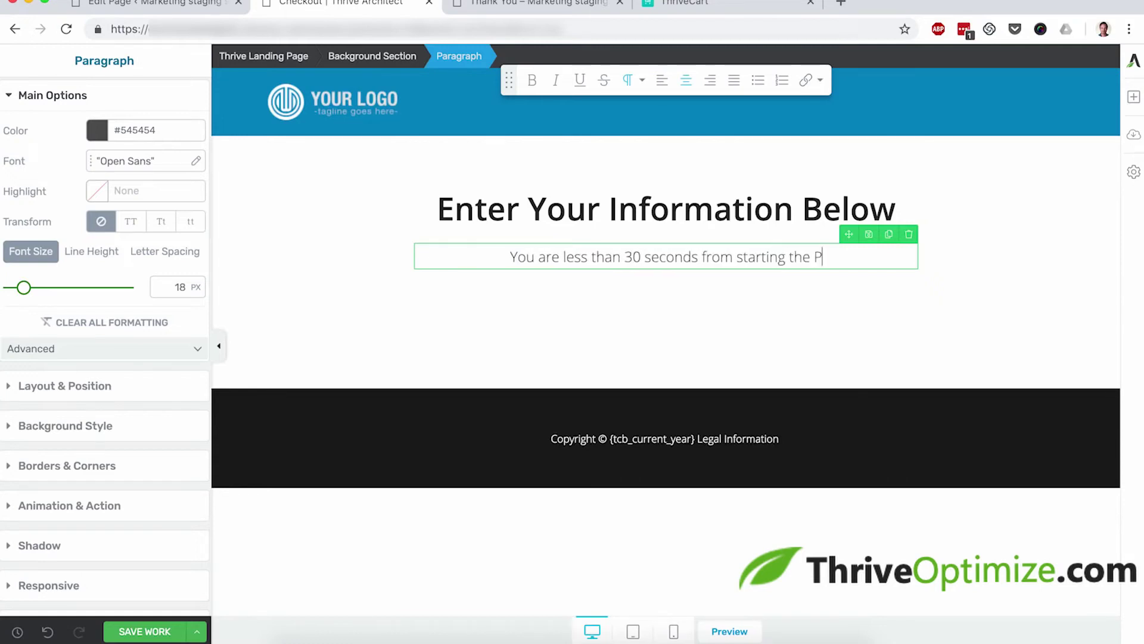
type("hotoshop Course.")
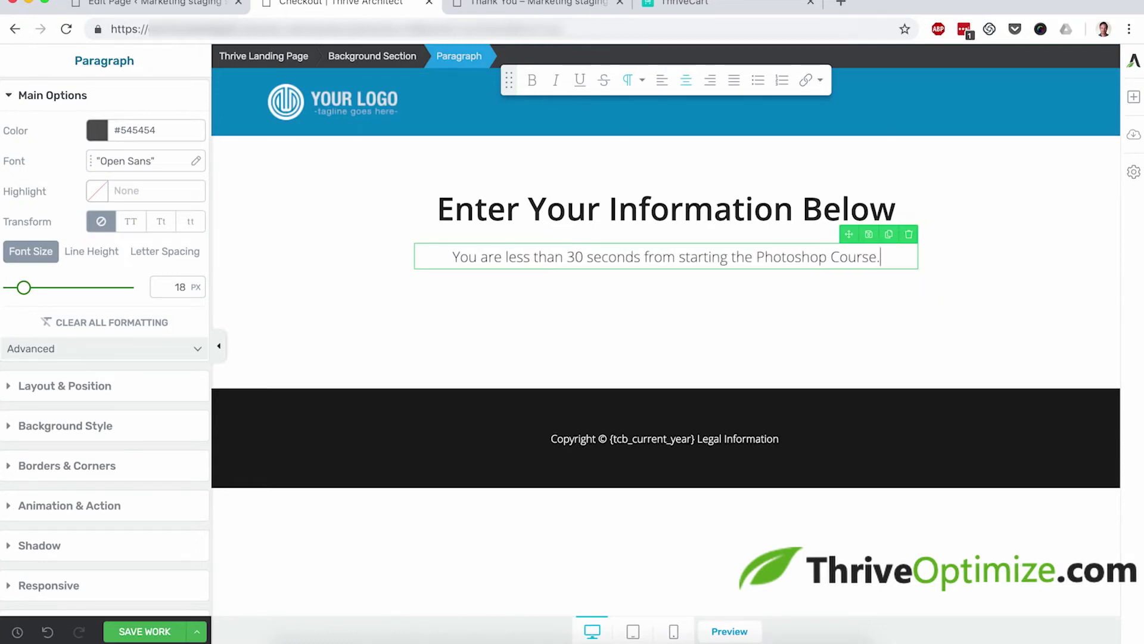
left_click(1025, 286)
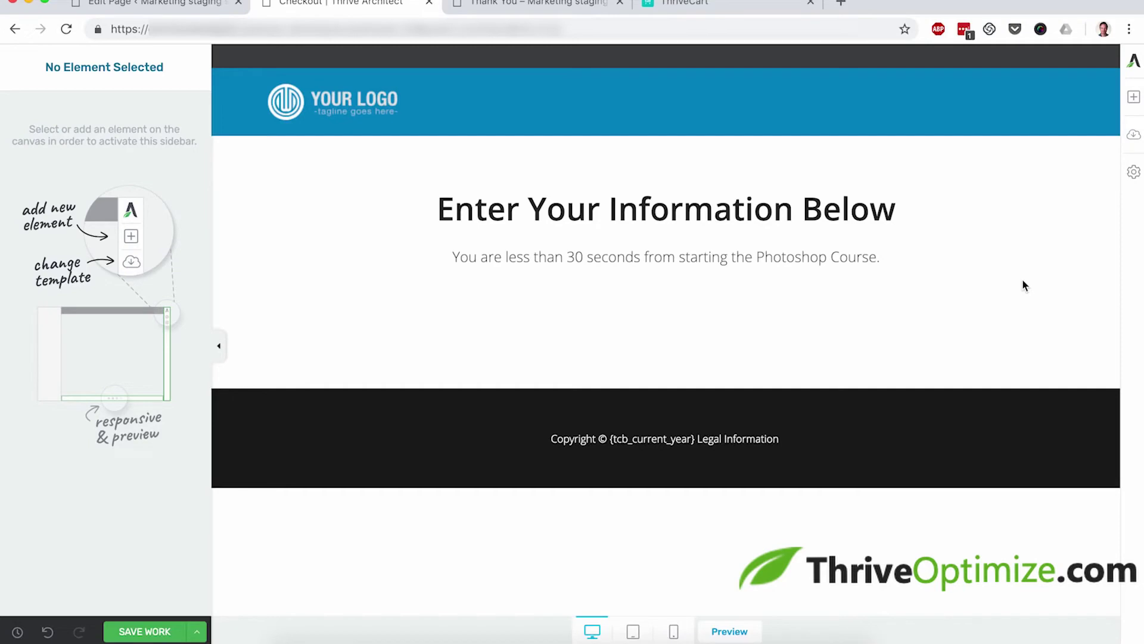
Step: Copy the product's cart embed code in ThriveCart and return to the Checkout page in Thrive Architect
left_click(716, 11)
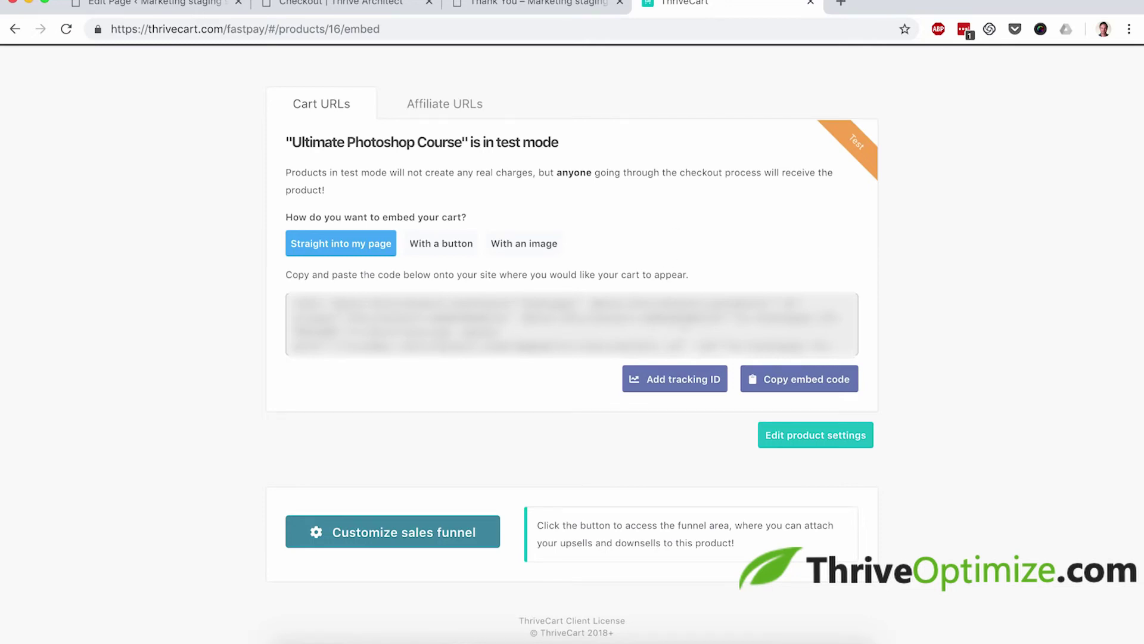
left_click(775, 380)
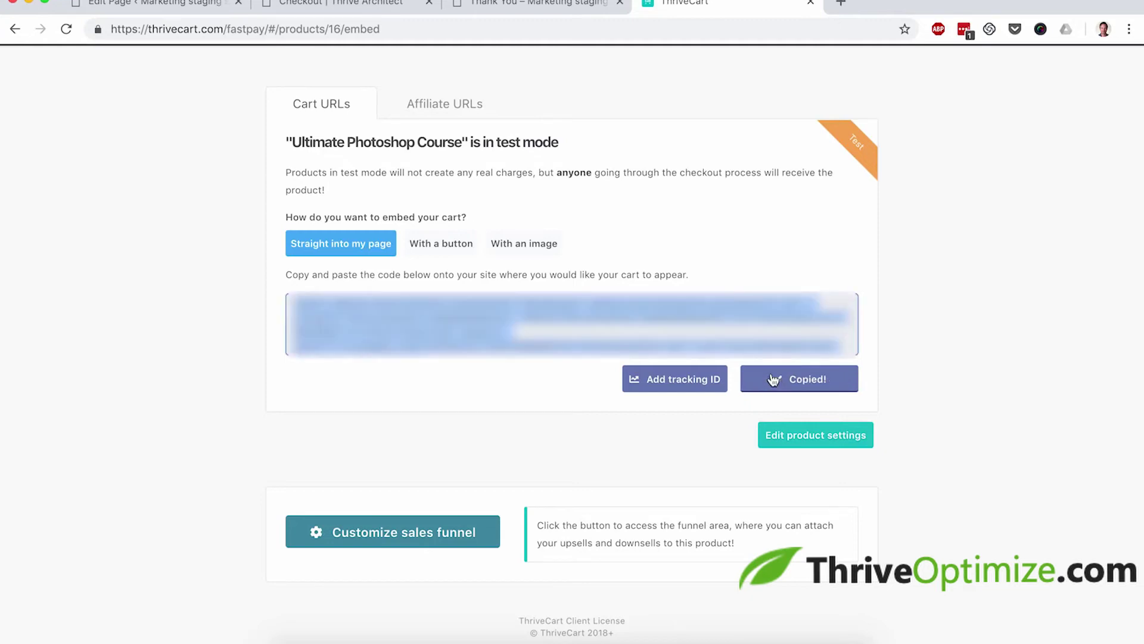
left_click(368, 3)
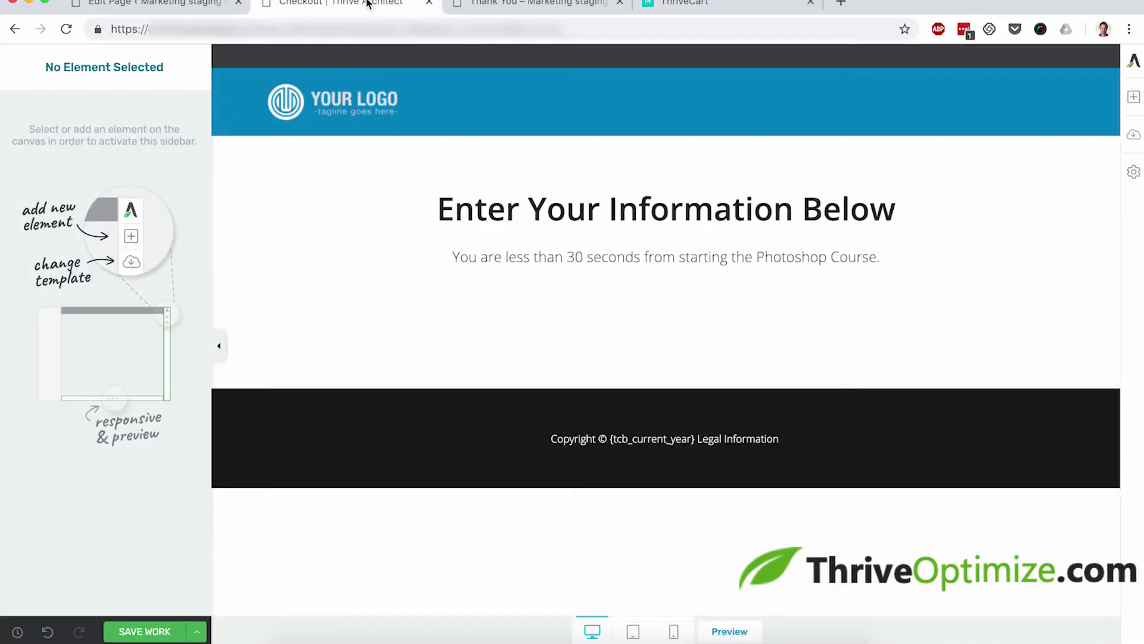
Step: Try embedding the copied cart code in a Custom HTML element below the paragraph, and delete that element
left_click(1132, 102)
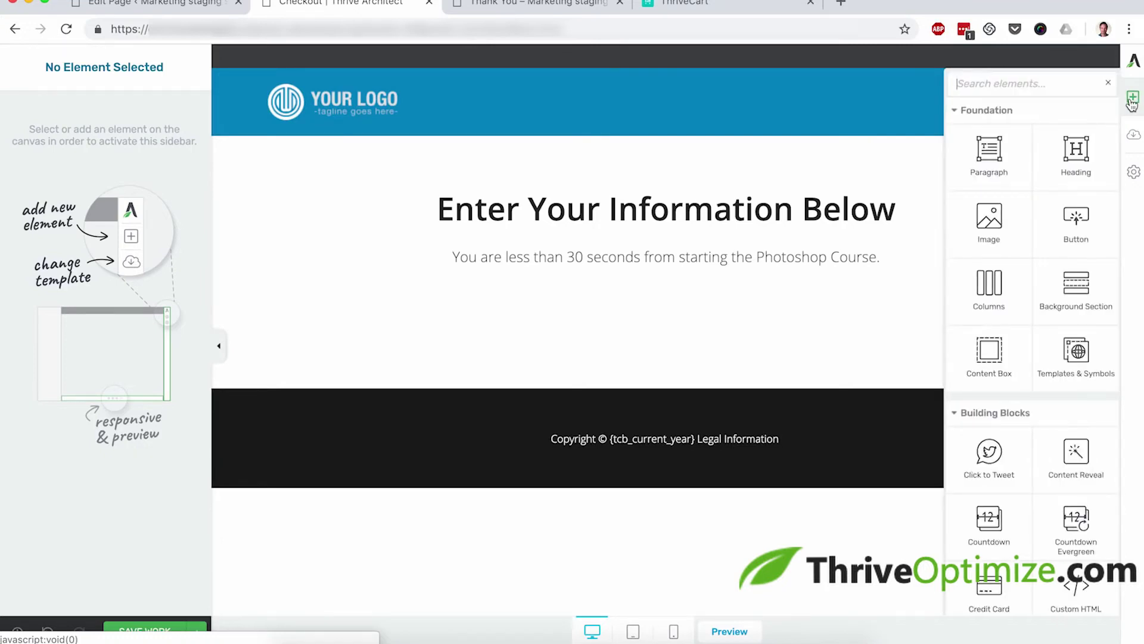
type("html")
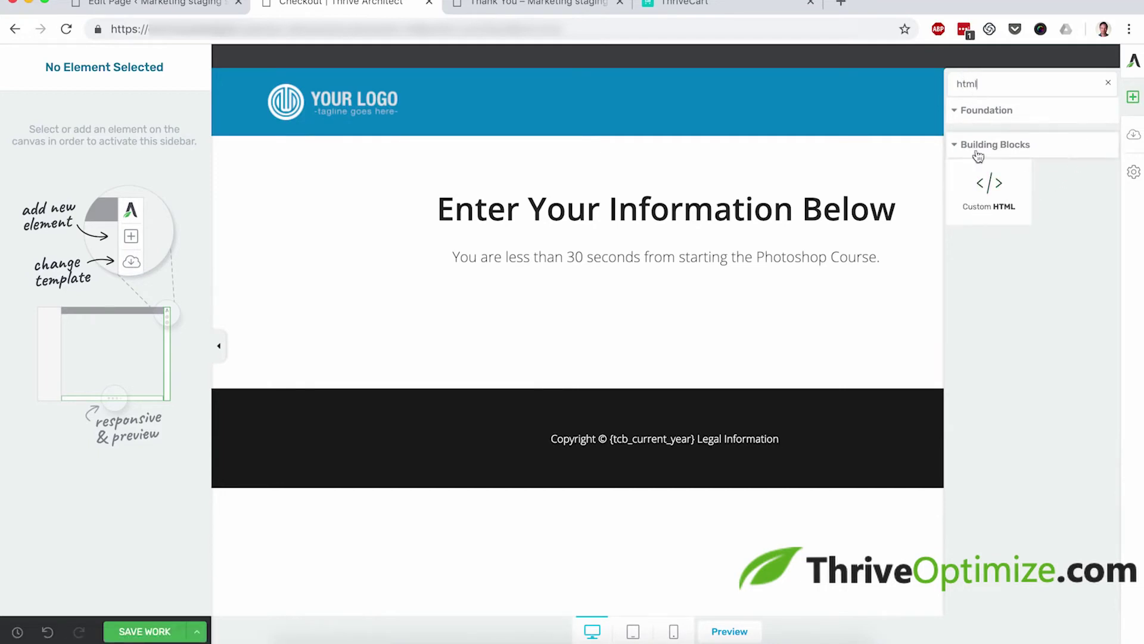
left_click_drag(984, 202, 735, 278)
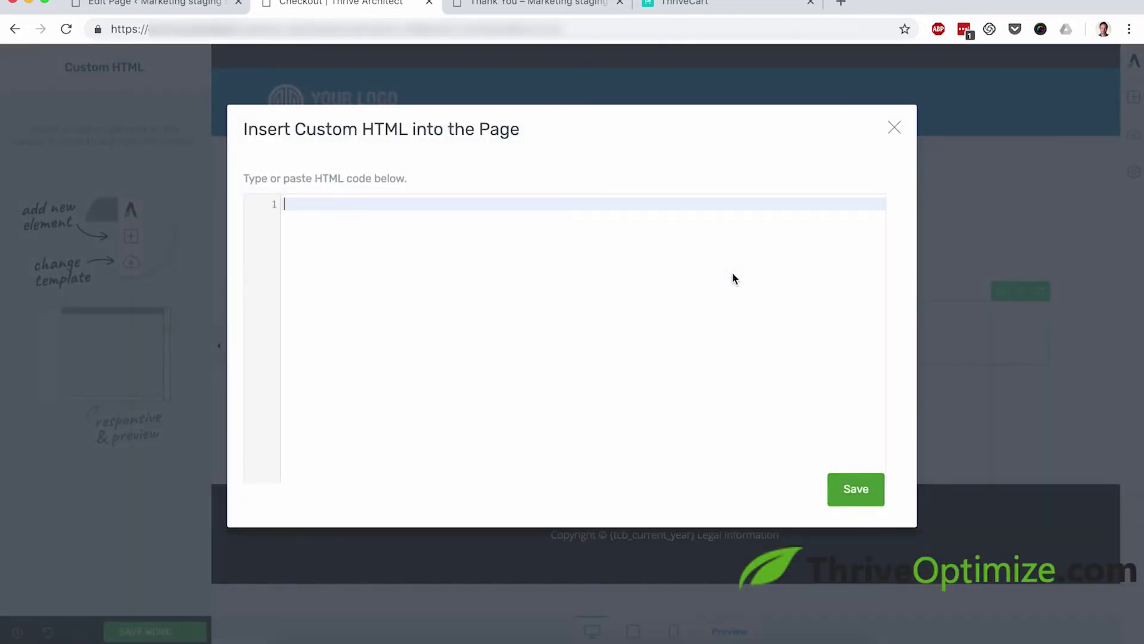
key("super+v")
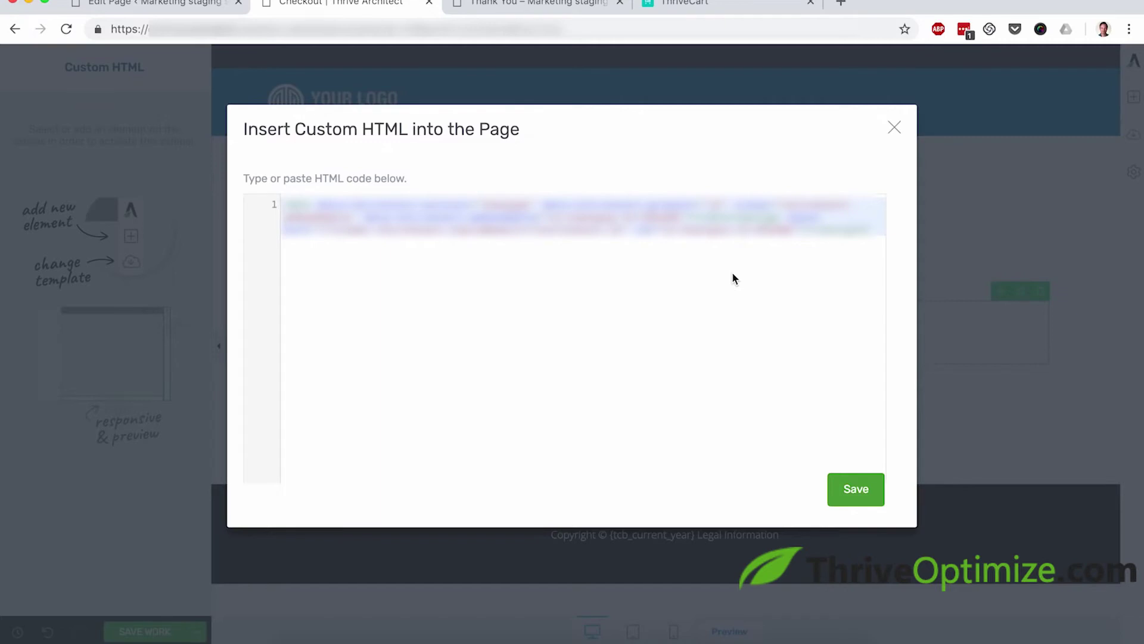
left_click(851, 489)
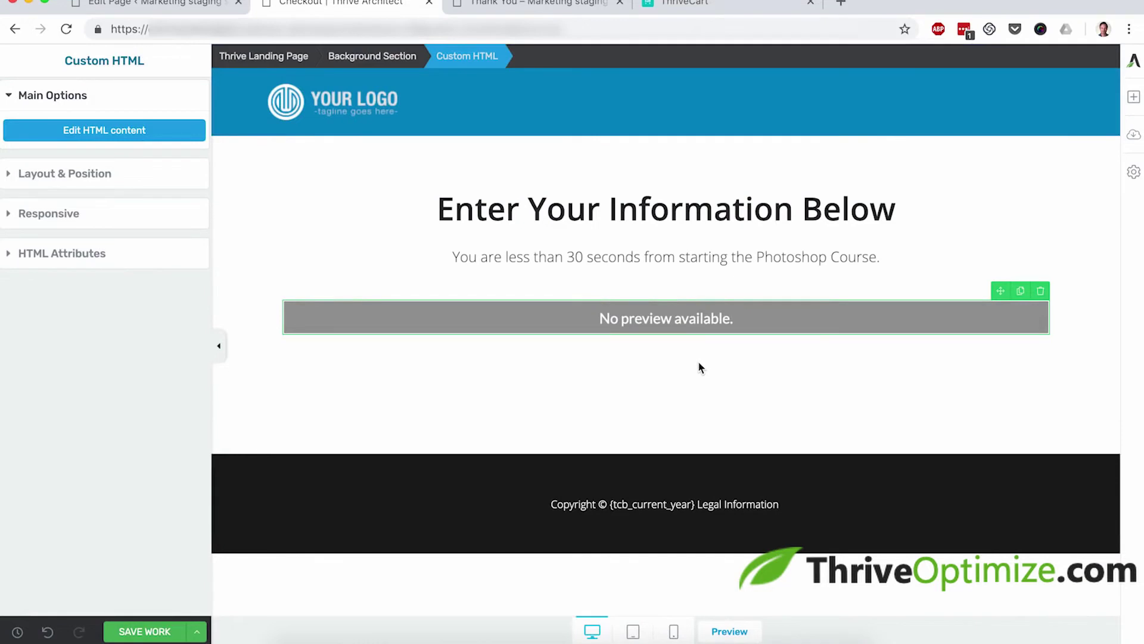
left_click(1042, 292)
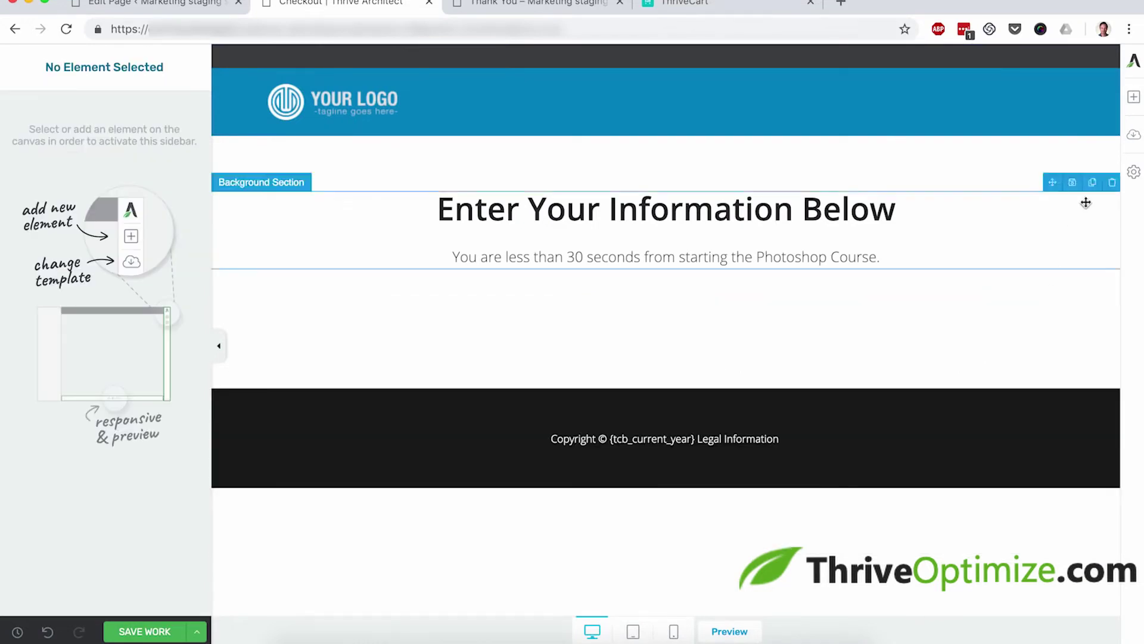
Step: Add a WordPress Content element below the paragraph, paste the cart embed code into it as text, and save the Checkout page
left_click(1134, 99)
type("wordpress")
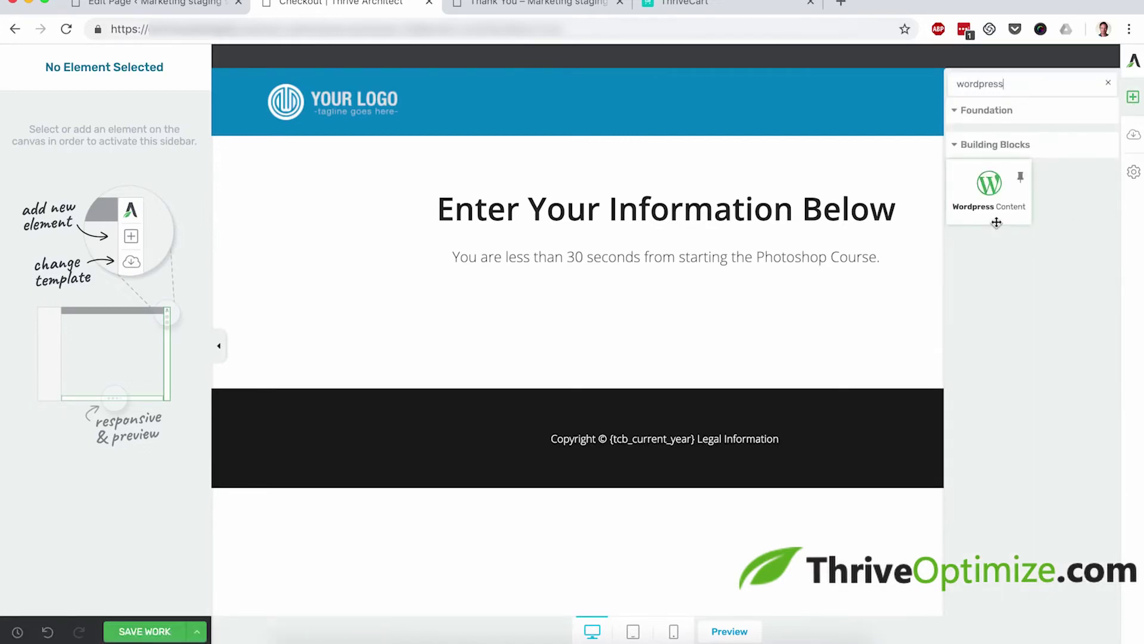
left_click_drag(989, 202, 736, 269)
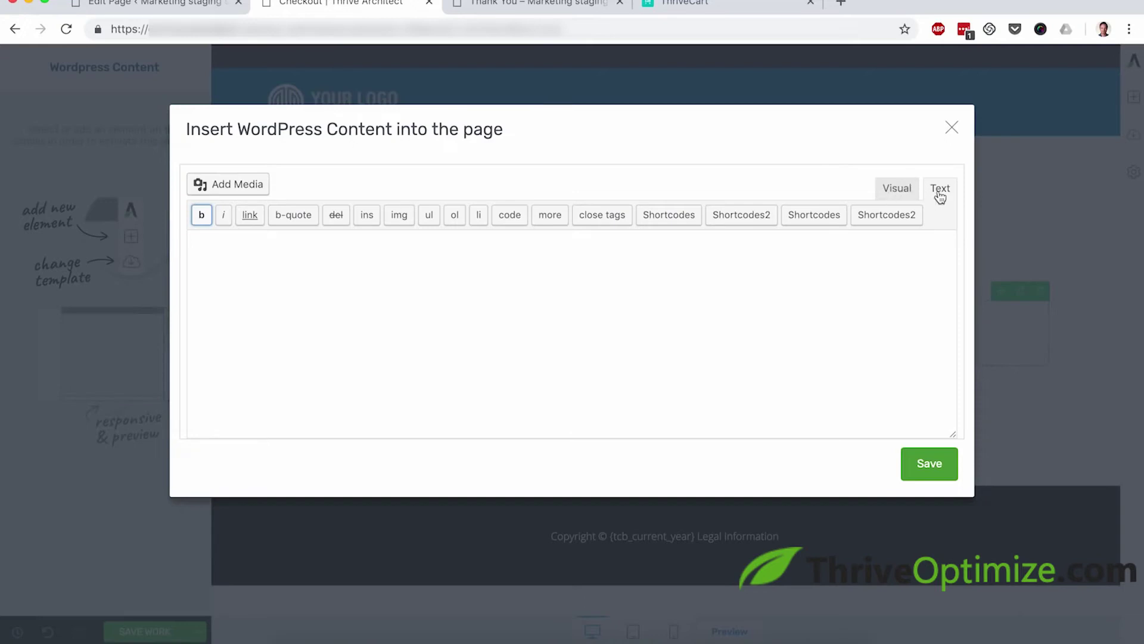
left_click(570, 293)
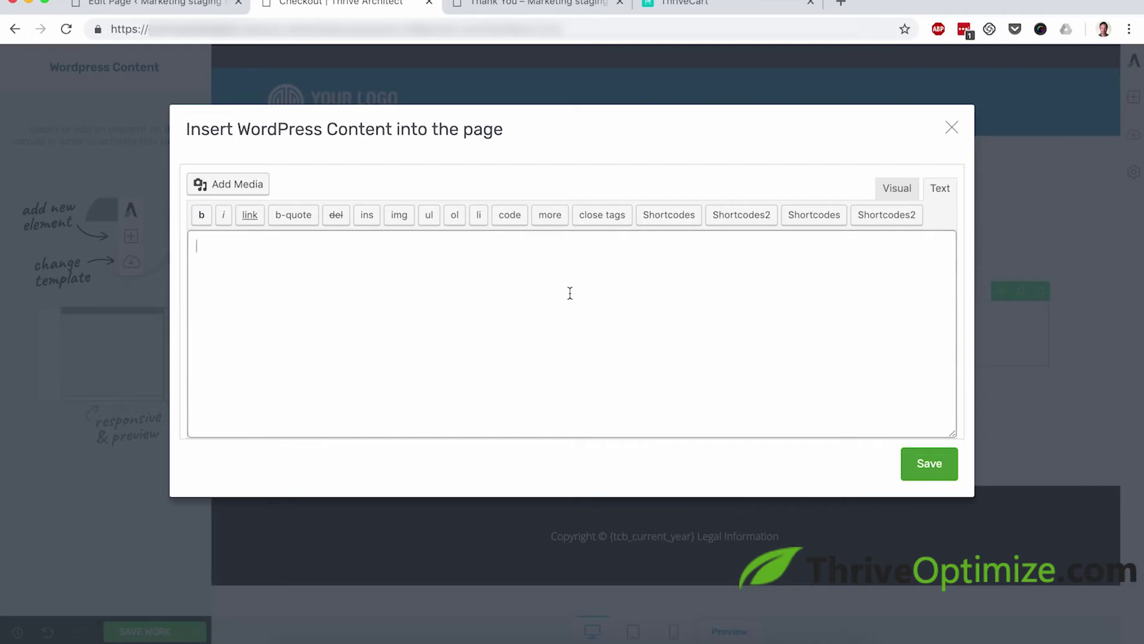
key("ctrl+v")
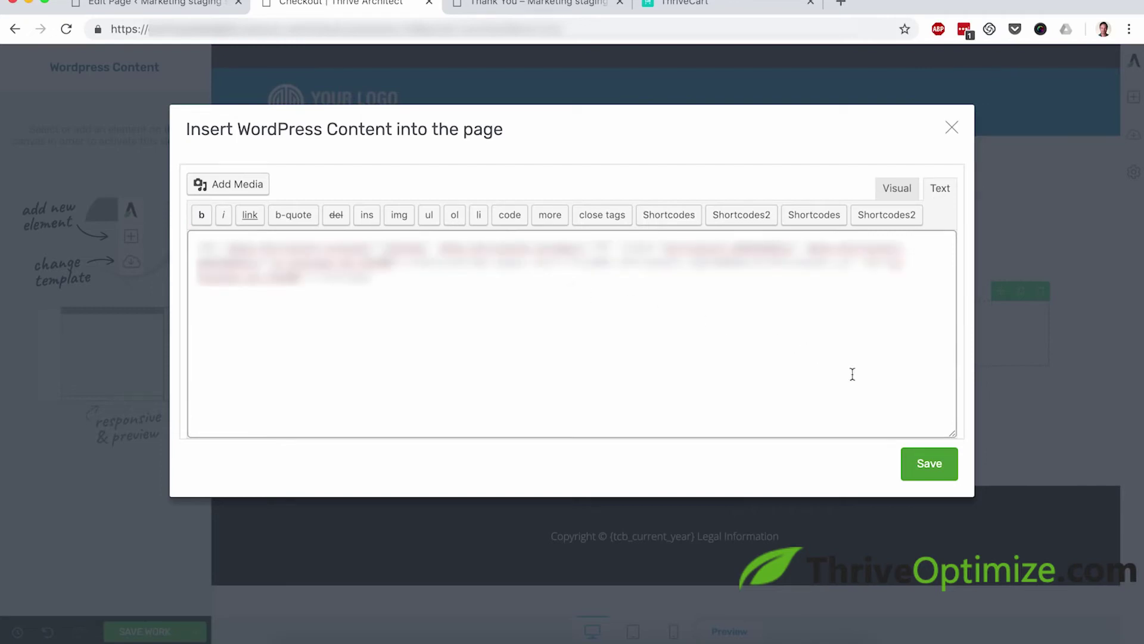
left_click(927, 462)
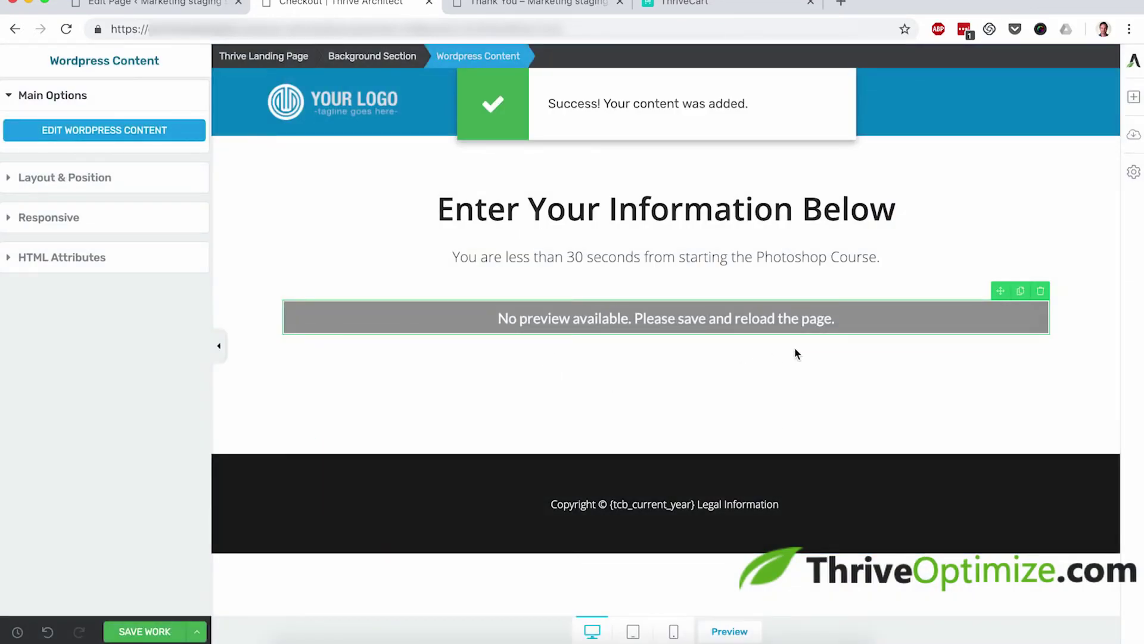
left_click(157, 633)
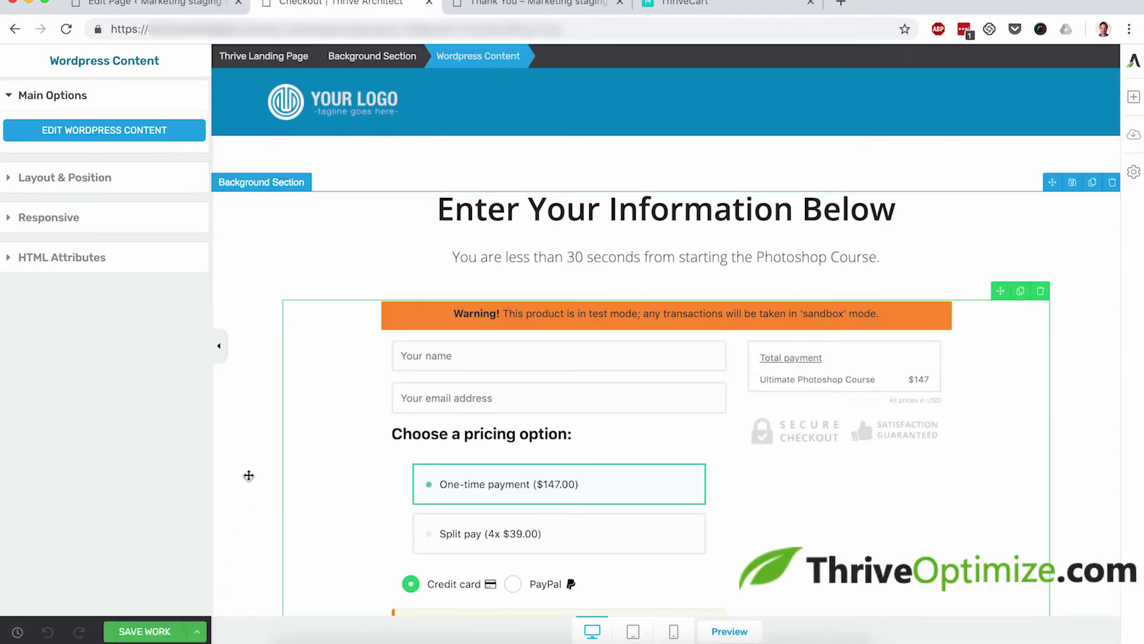
Step: Set the embedded cart's maximum width to 613 px, align it to the centre, and save the Checkout page
scroll(249, 475, "down", 4)
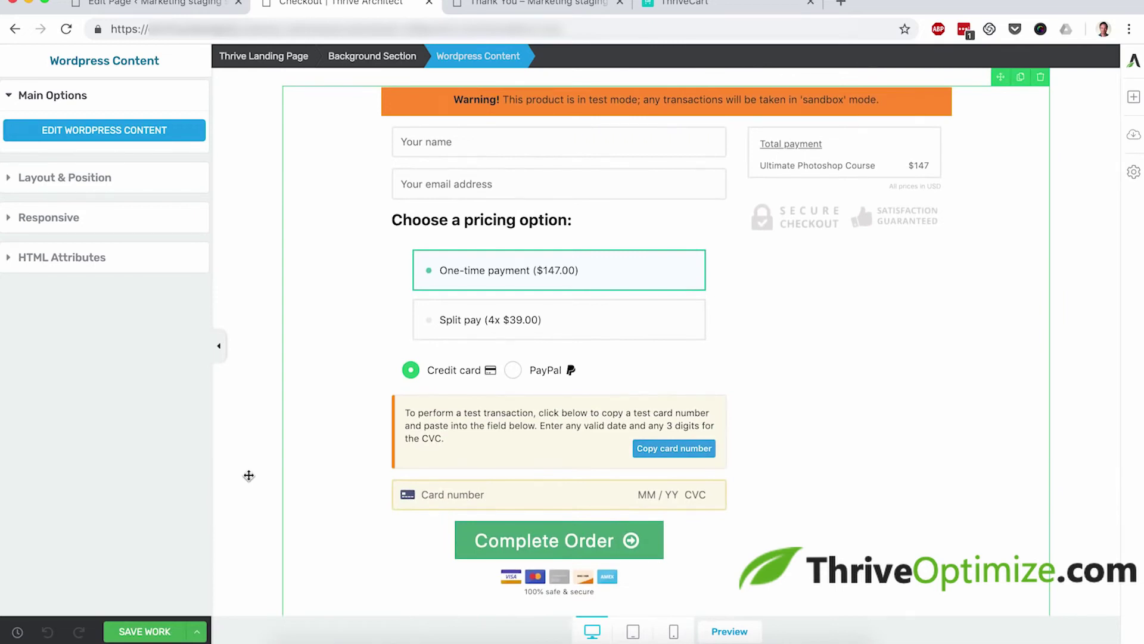
scroll(248, 475, "up", 1)
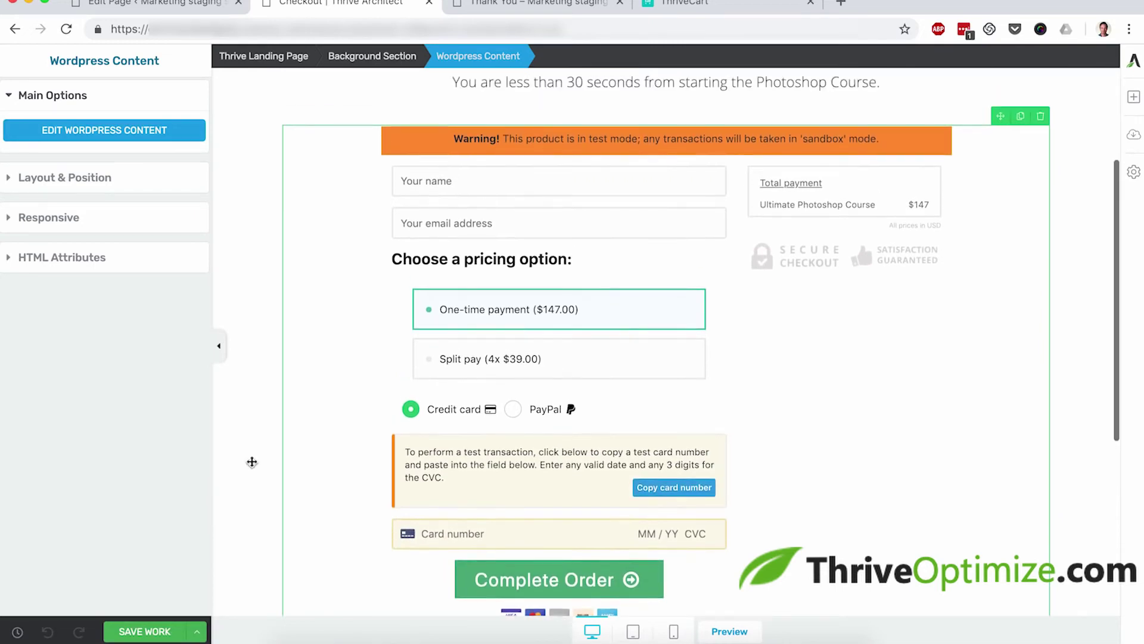
left_click(96, 179)
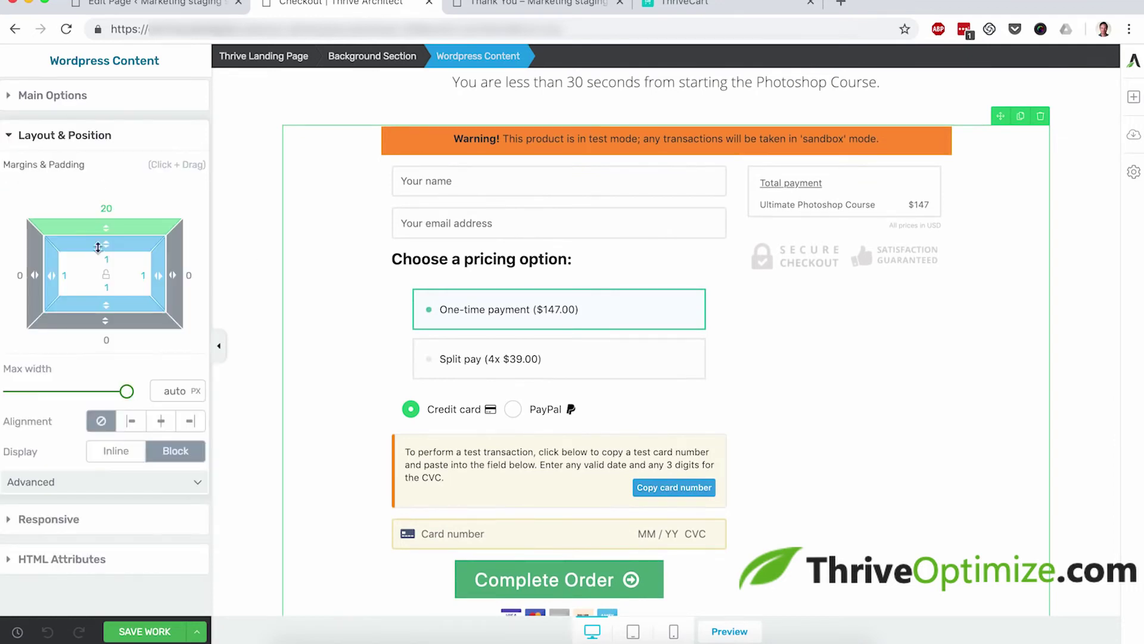
left_click(126, 391)
left_click_drag(126, 392, 85, 393)
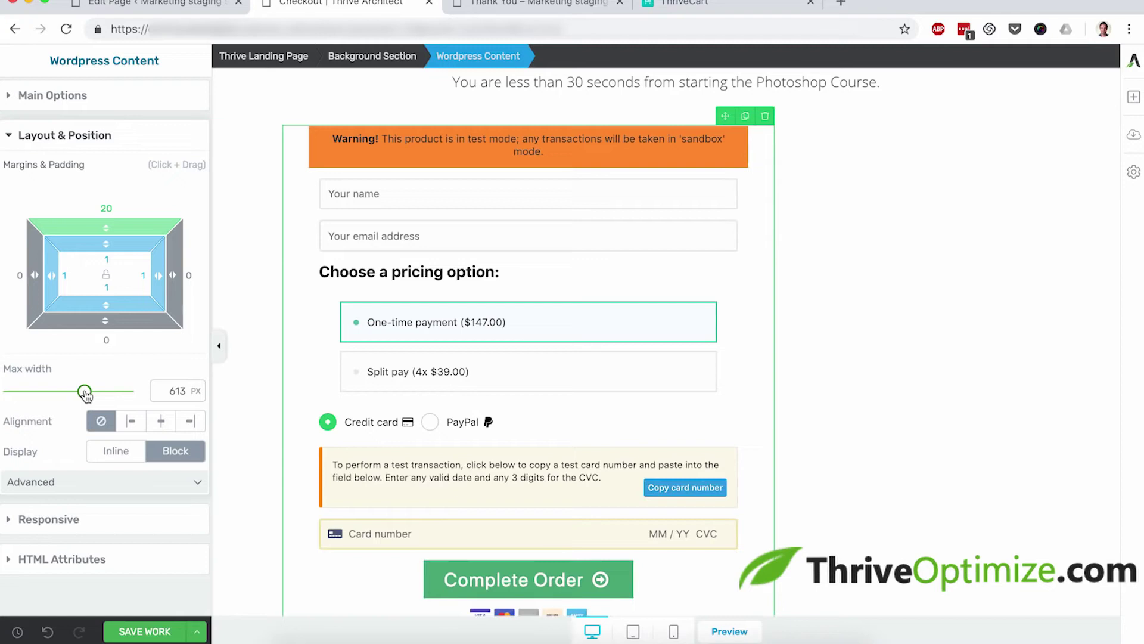
left_click(161, 421)
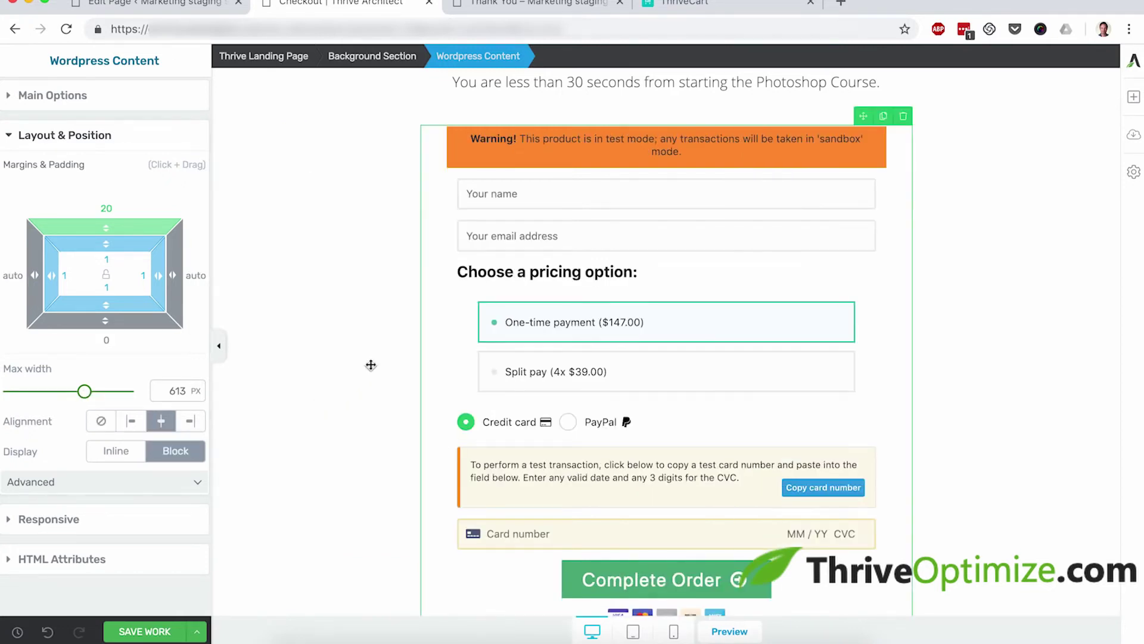
scroll(370, 365, "up", 3)
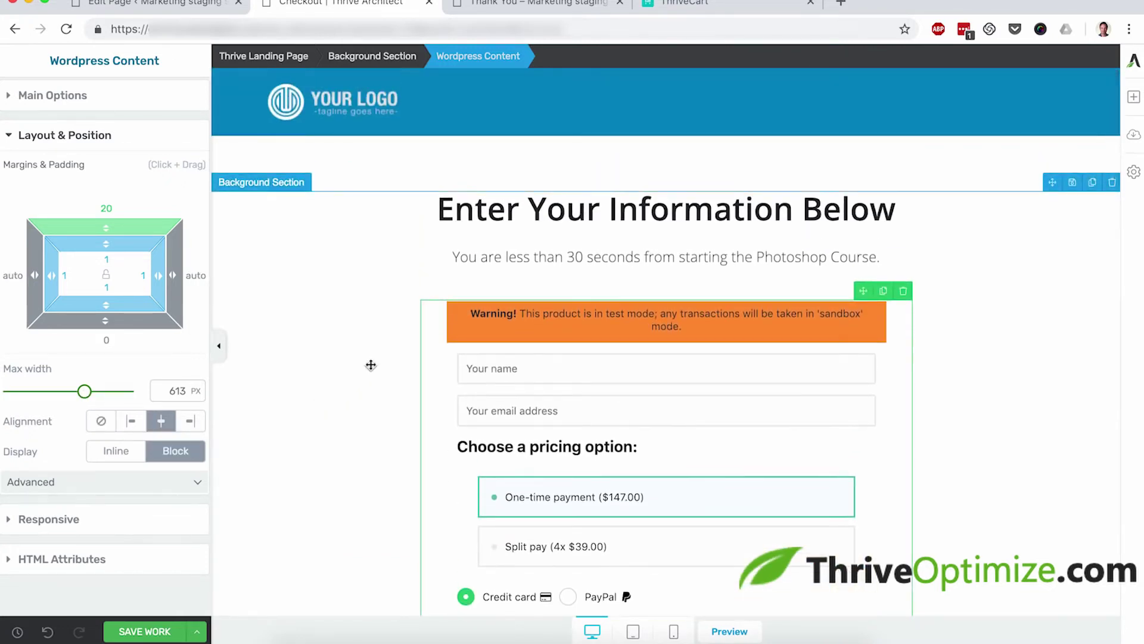
scroll(371, 364, "down", 1)
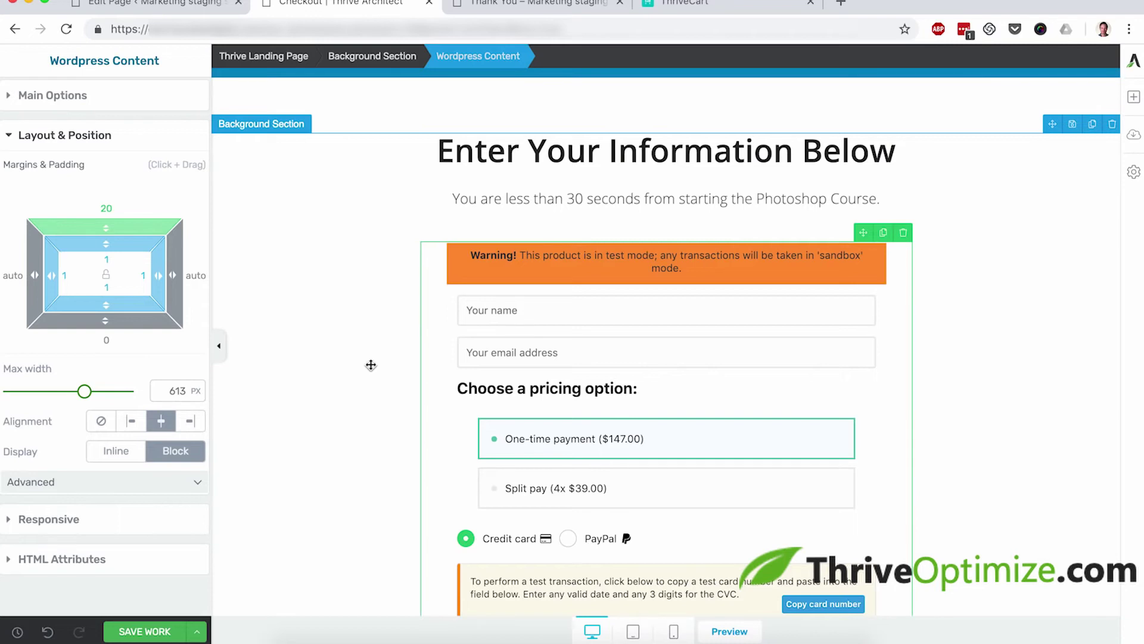
scroll(371, 364, "down", 1)
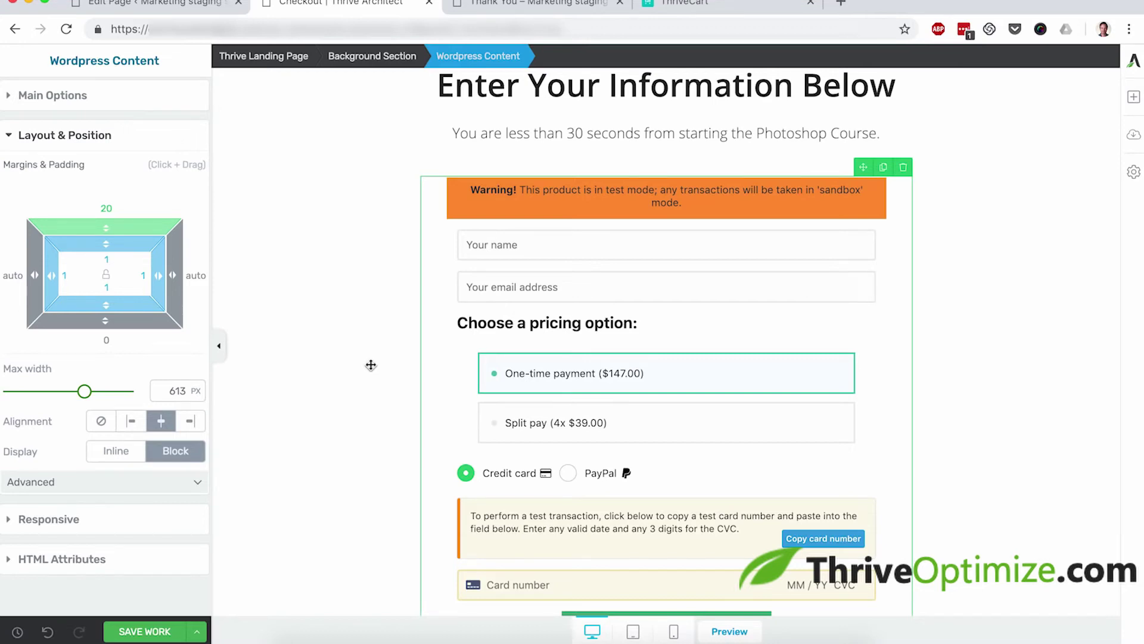
left_click(164, 633)
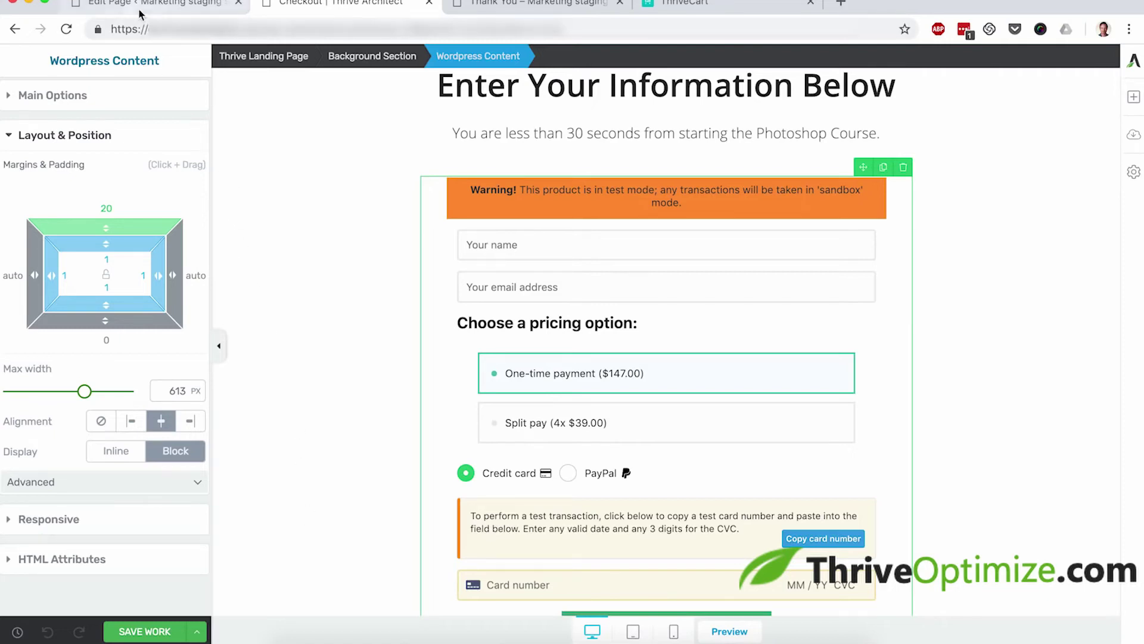
Step: Find the Sales Page among your own WordPress pages and open it in Thrive Architect in a new tab
left_click(191, 7)
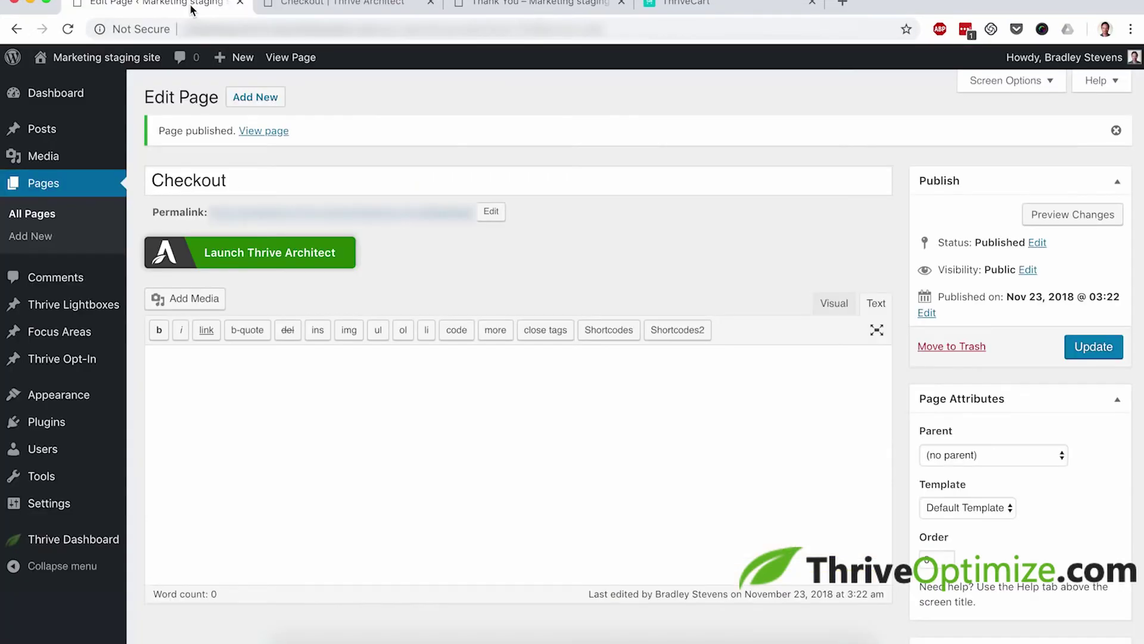
left_click(48, 215)
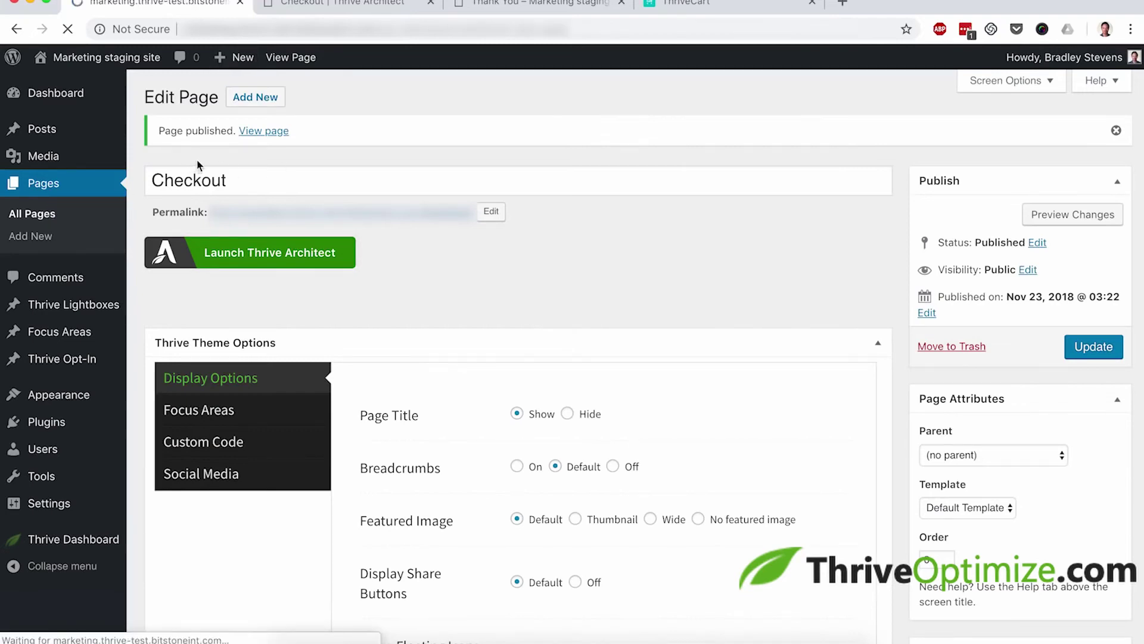
left_click(216, 128)
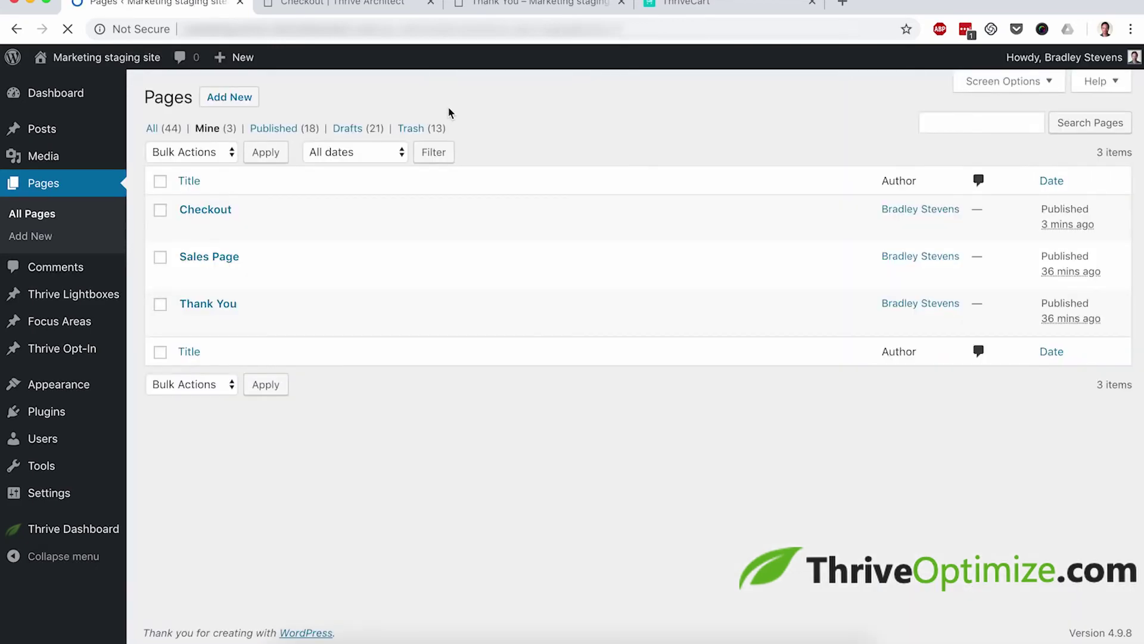
mouse_move(287, 229)
mouse_move(218, 255)
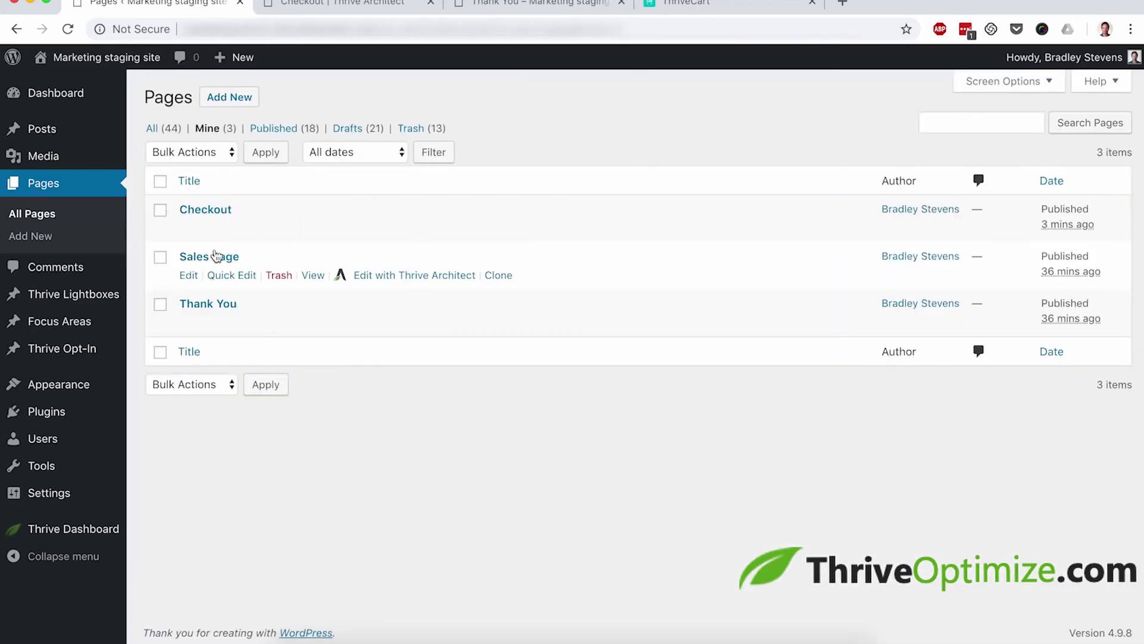
left_click(374, 279, "super")
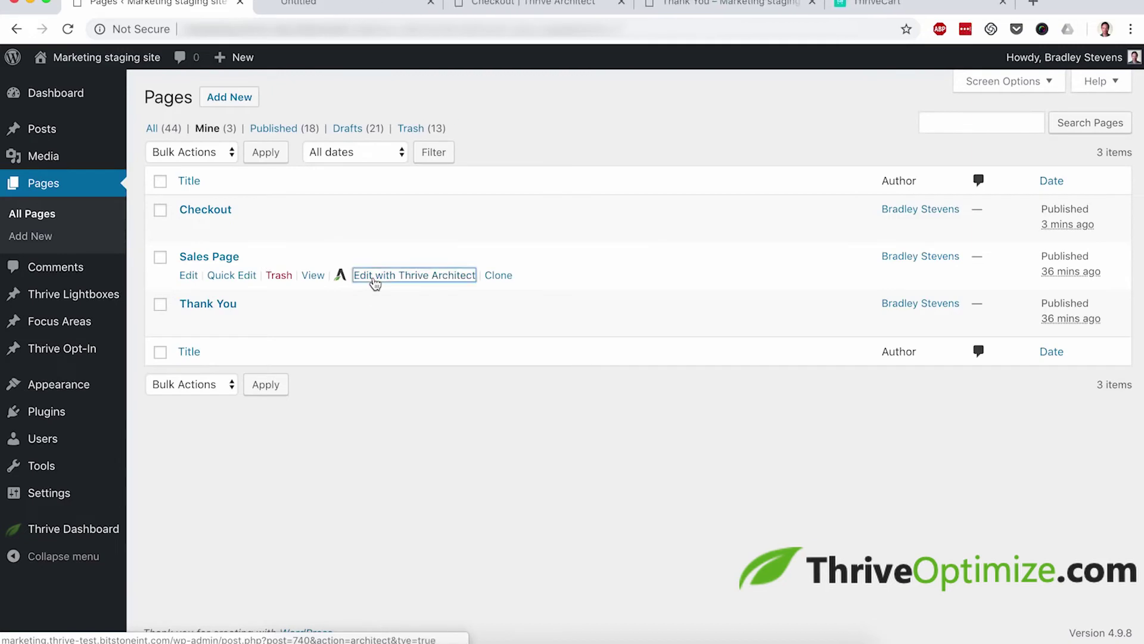
left_click(326, 5)
Step: Replace the link of the "YES, SIGN ME UP NOW!" button with the Checkout page and save the sales page
scroll(358, 293, "down", 5)
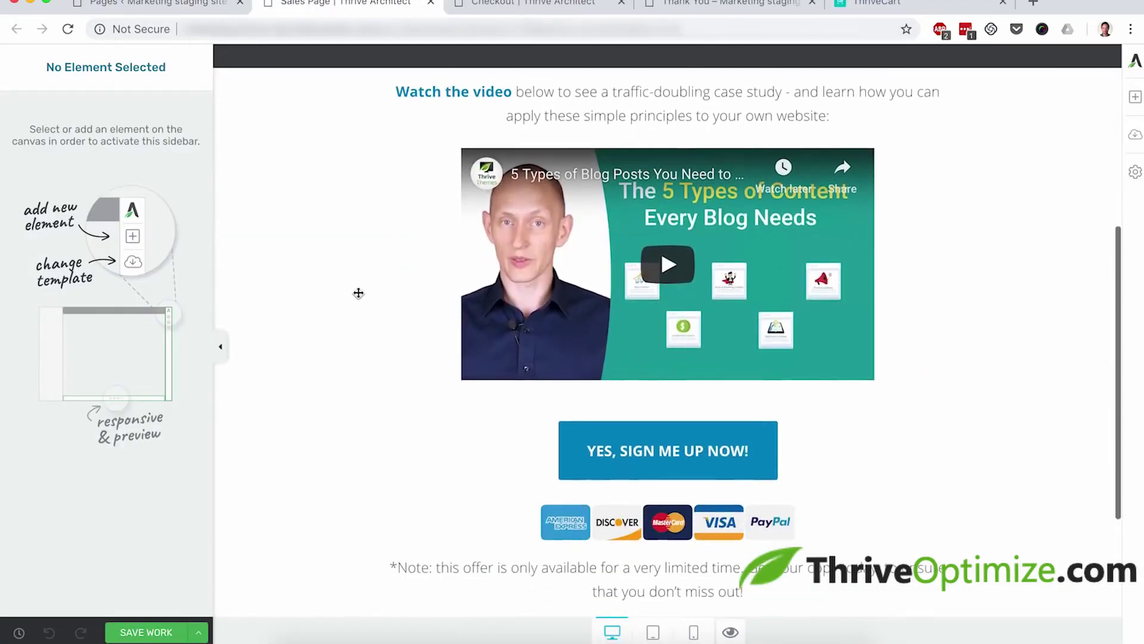
left_click(572, 434)
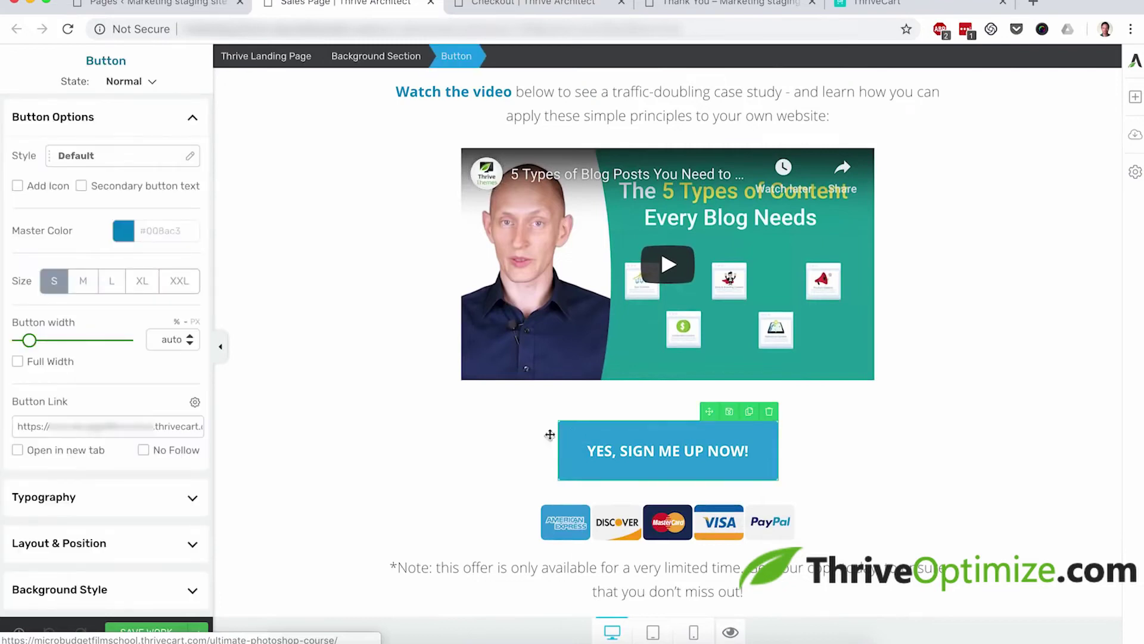
triple_click(179, 425)
key("BackSpace")
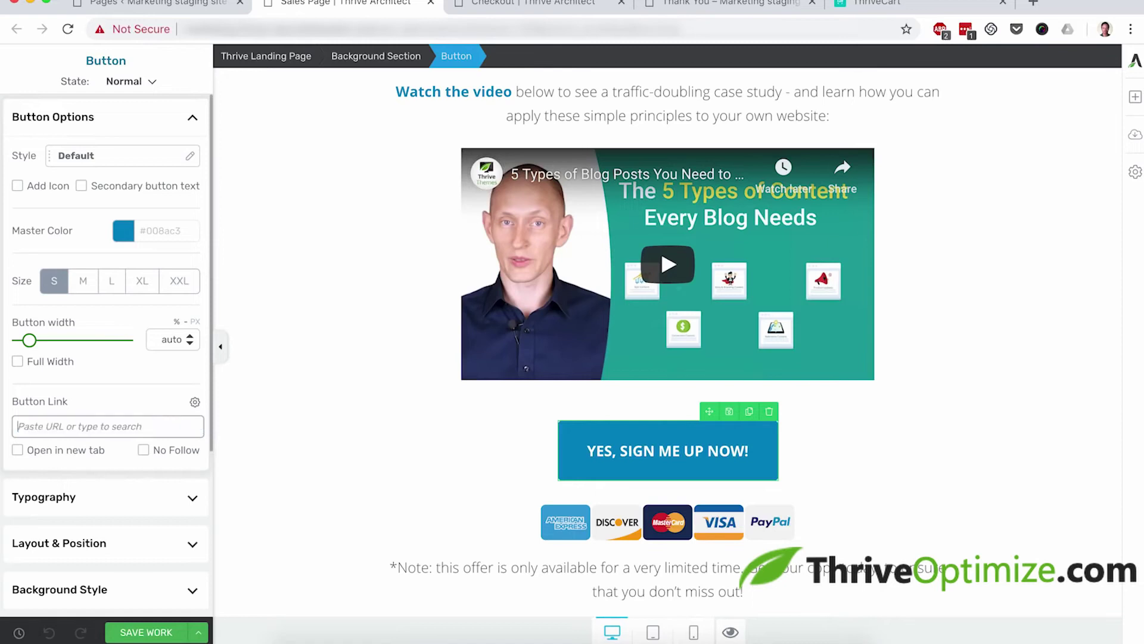
type("checkout")
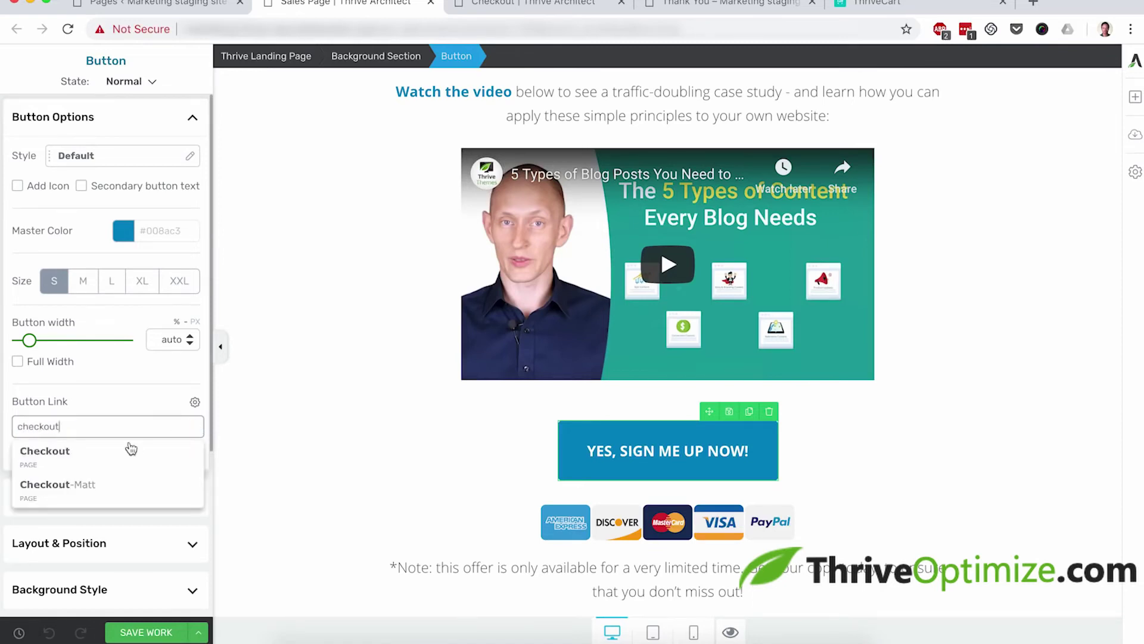
left_click(73, 465)
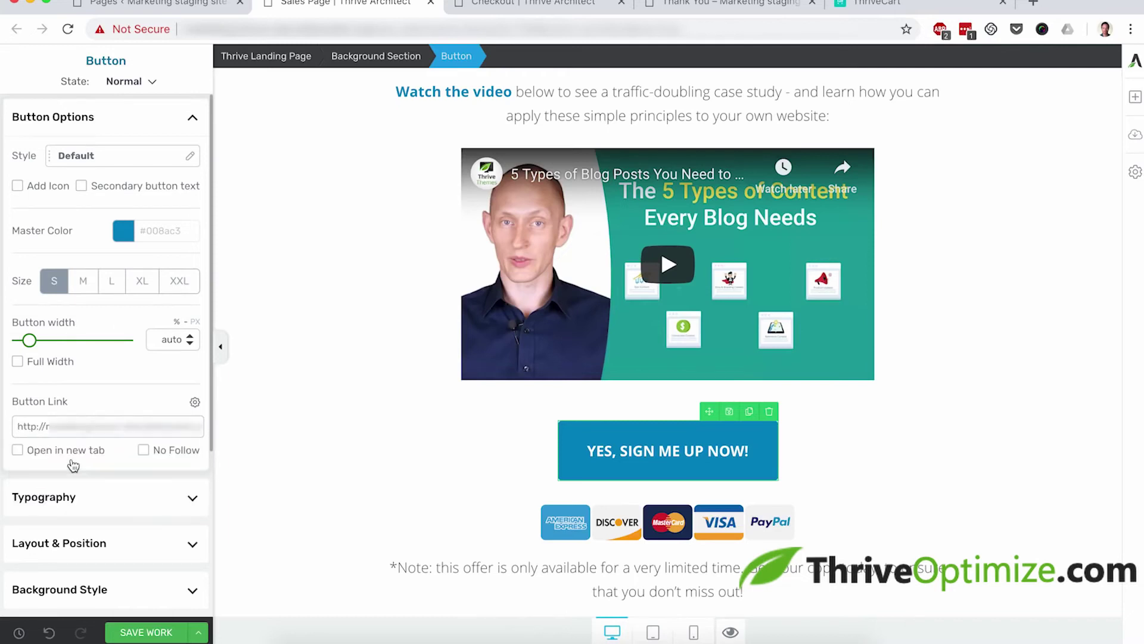
left_click(307, 450)
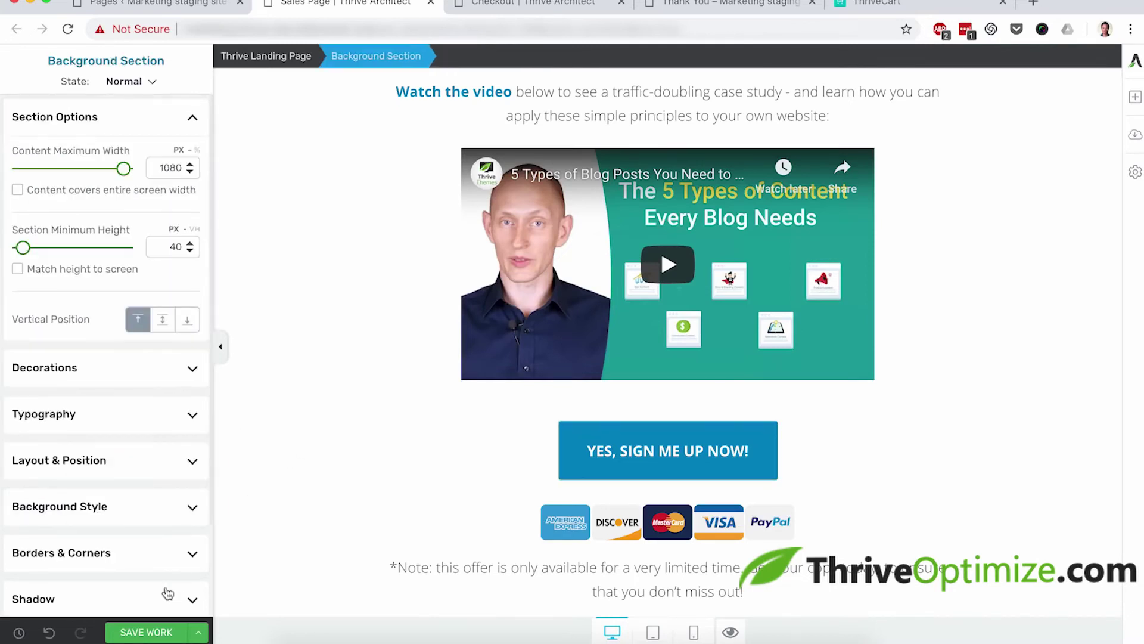
left_click(143, 632)
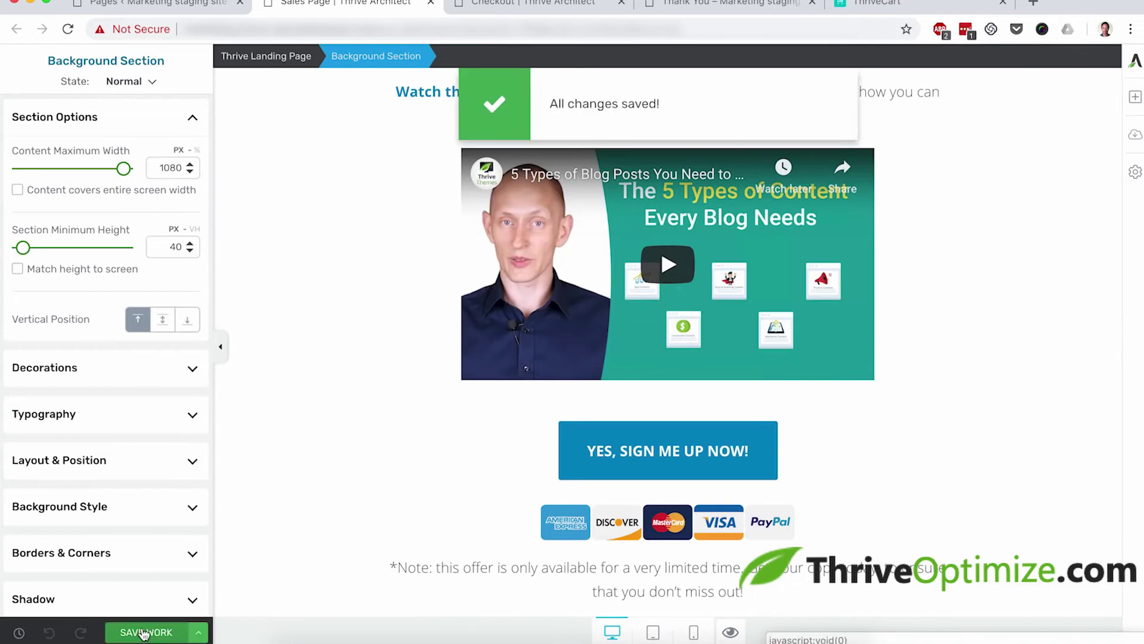
Step: Preview the sales page and follow its "YES, SIGN ME UP NOW!" button to examine the embedded cart on the Checkout page
left_click(732, 631)
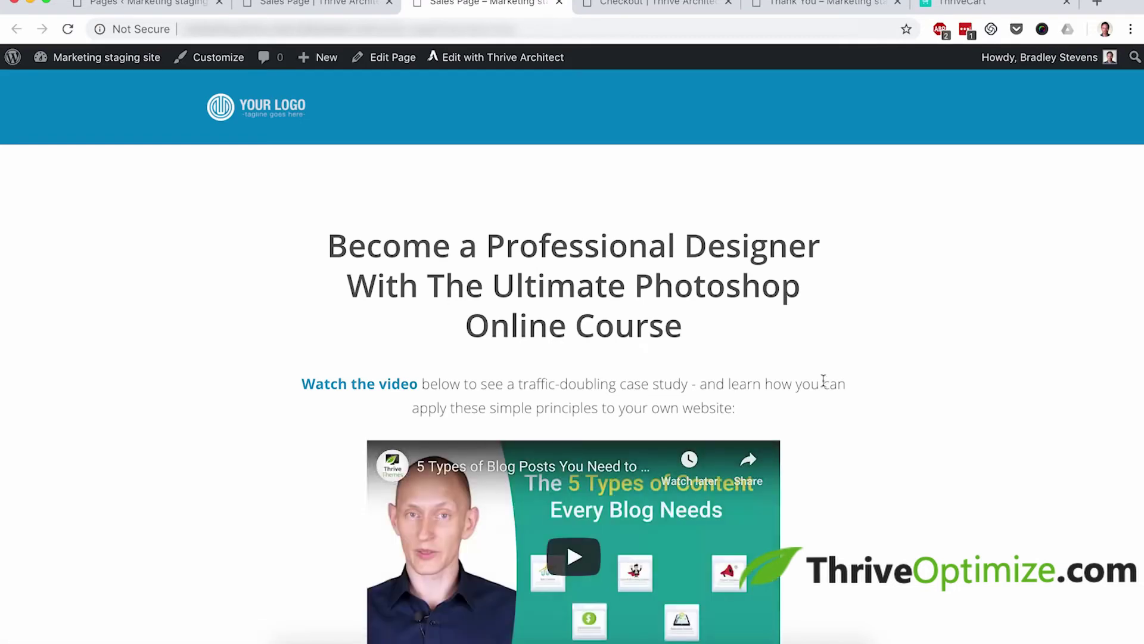
scroll(958, 360, "down", 3)
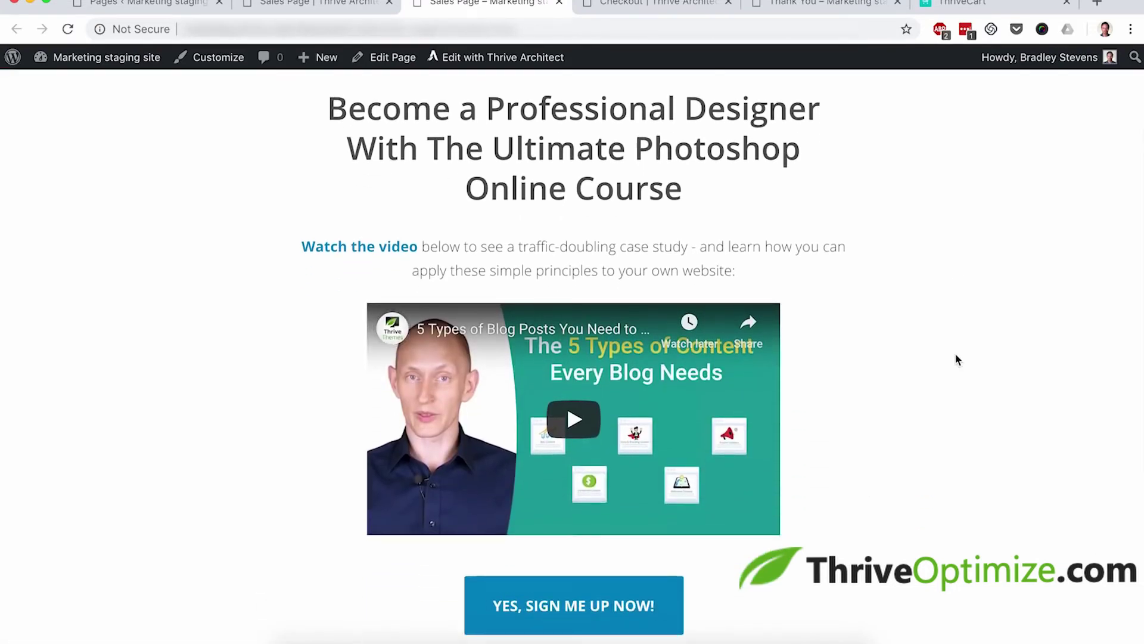
scroll(958, 360, "down", 1)
scroll(957, 359, "down", 2)
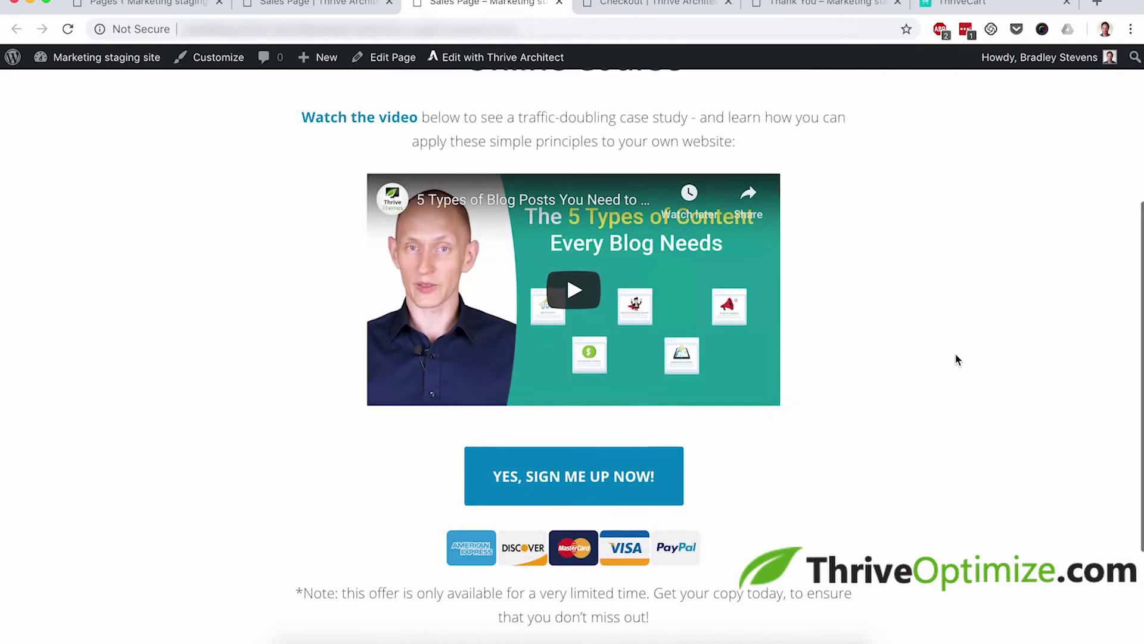
left_click(613, 459)
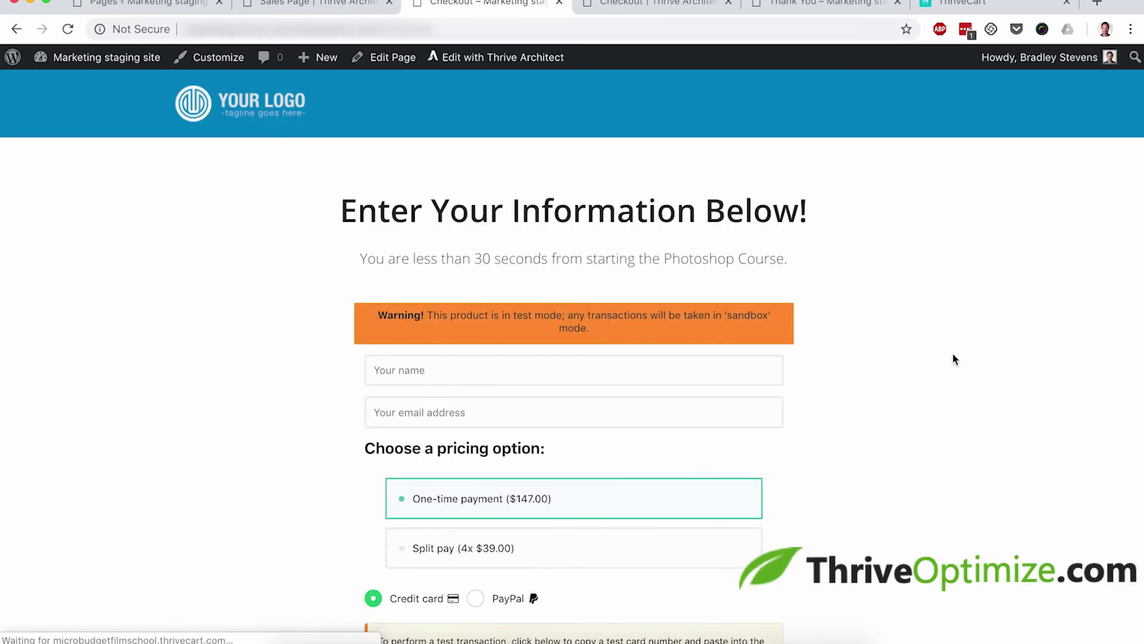
scroll(953, 360, "down", 2)
scroll(953, 359, "down", 3)
scroll(953, 359, "up", 5)
scroll(953, 359, "up", 2)
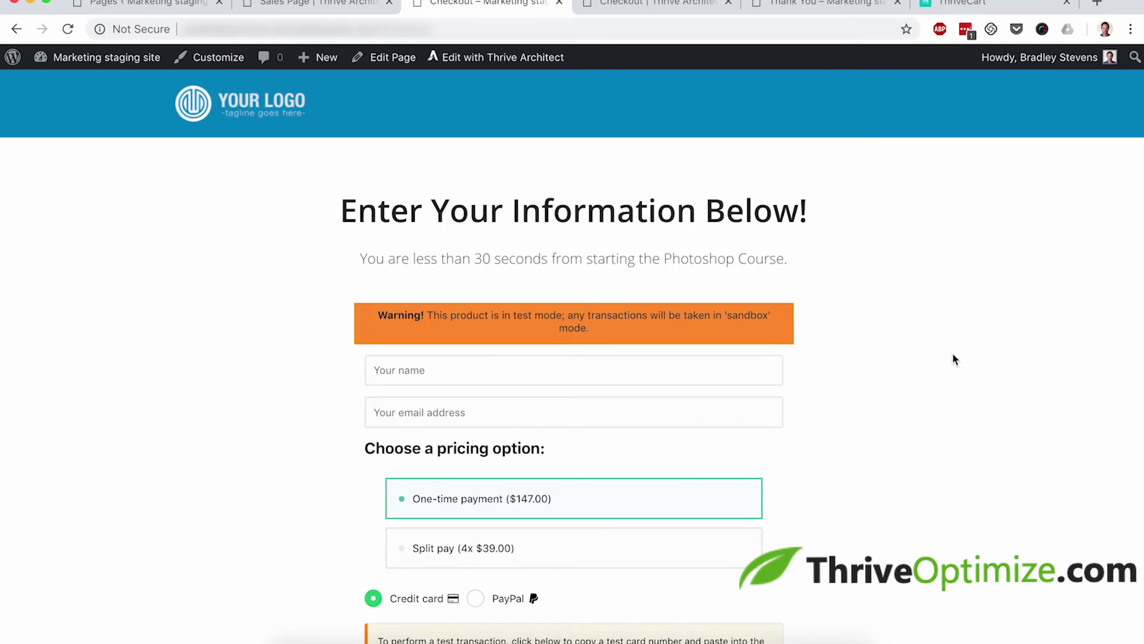
Step: Enter a test customer name and email address in the checkout form and choose the Split pay (4x $39.00) option
scroll(953, 359, "down", 2)
left_click(439, 324)
type("test")
key("Tab")
type("test@domain.com")
key("BackSpace")
key("BackSpace")
key("BackSpace")
key("BackSpace")
type(".com")
scroll(767, 471, "down", 3)
left_click(519, 390)
Step: Fill in the copied test card number with an expiry date and CVC, and complete the test order
scroll(838, 380, "down", 2)
left_click(738, 408)
left_click(490, 448)
key("super+v")
type("1221211")
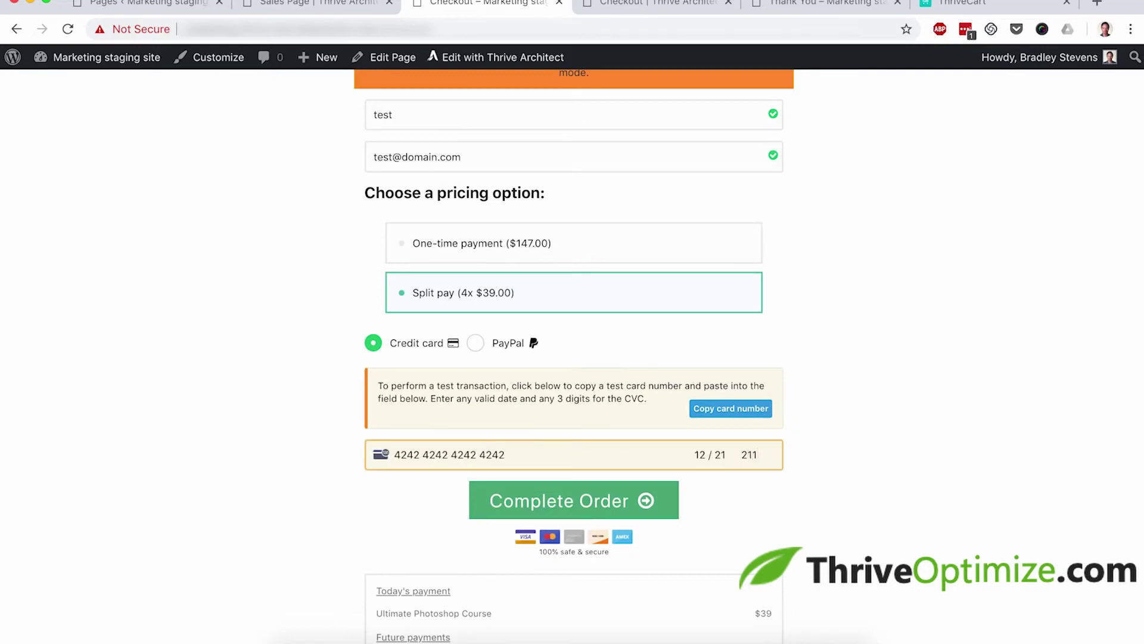
left_click(543, 506)
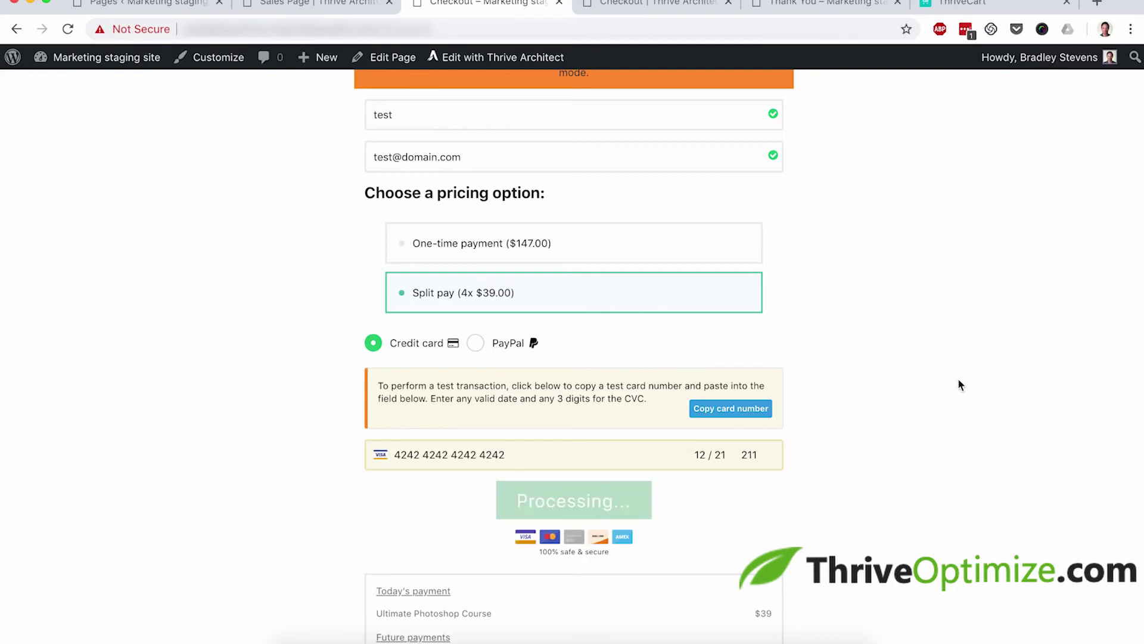
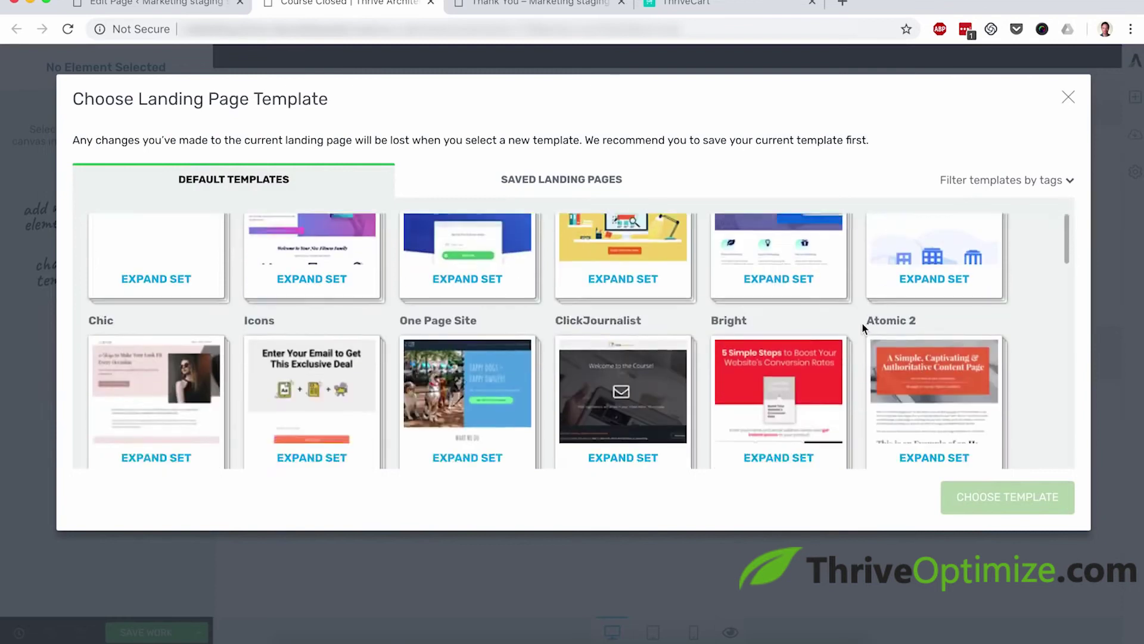
Step: Load the Elementary 1-Step Lead Generation template from the Elementary set for the Course Closed page
scroll(862, 328, "down", 3)
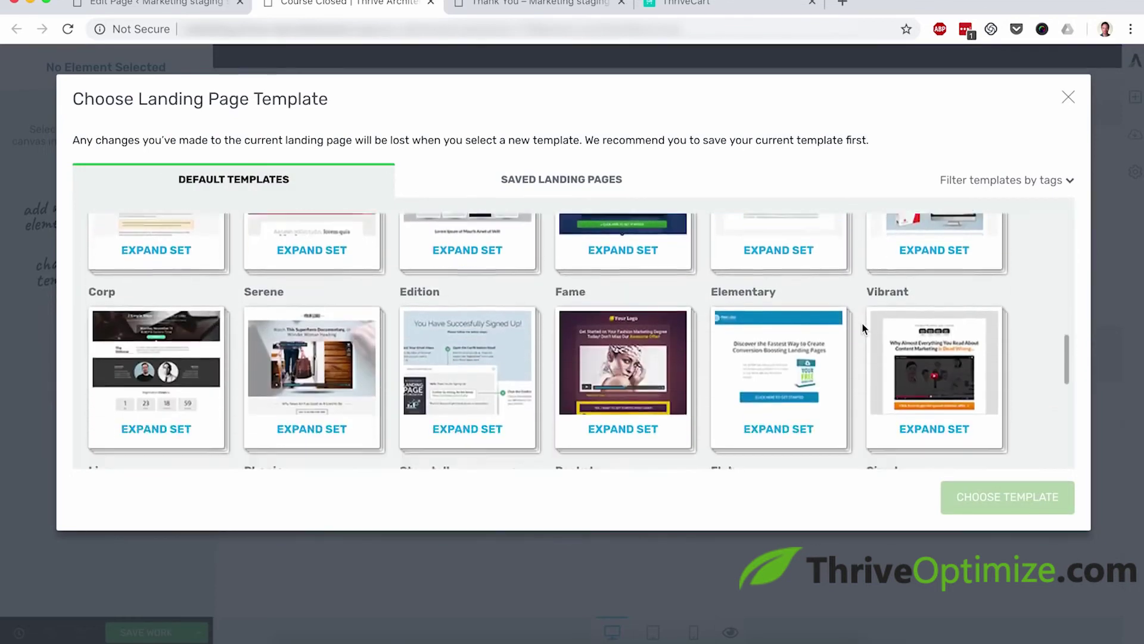
left_click(777, 360)
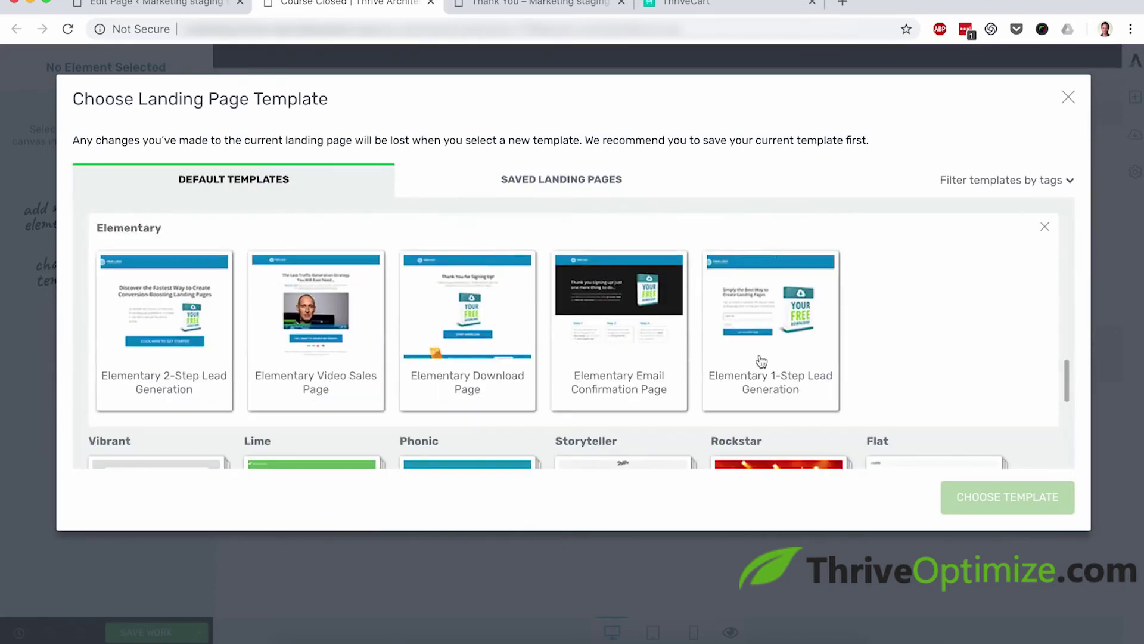
left_click(766, 361)
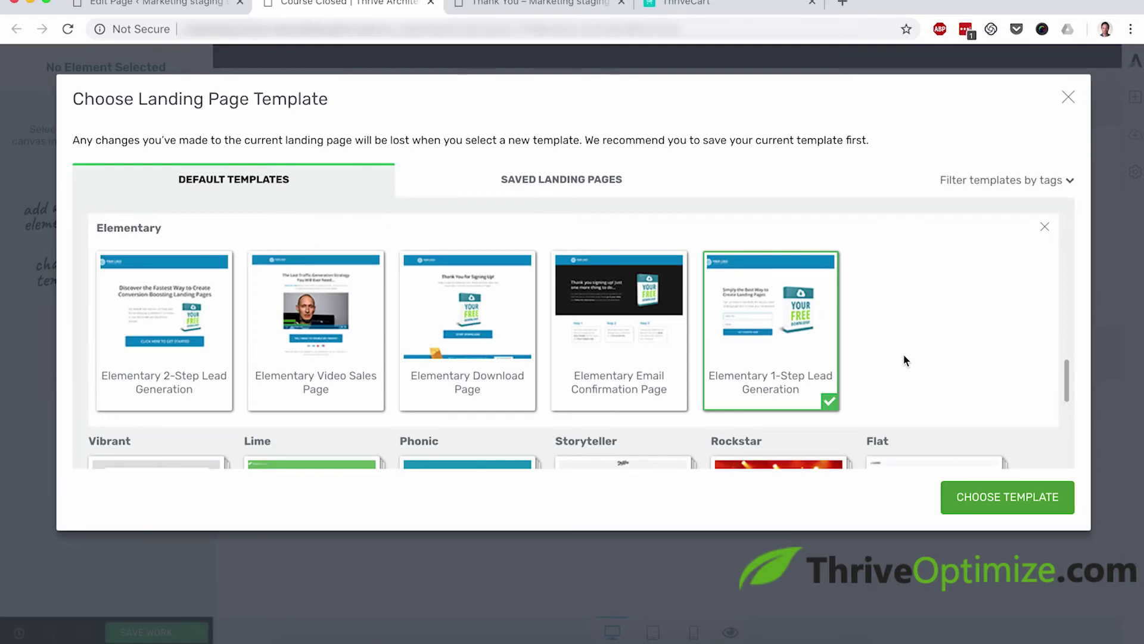
left_click(994, 497)
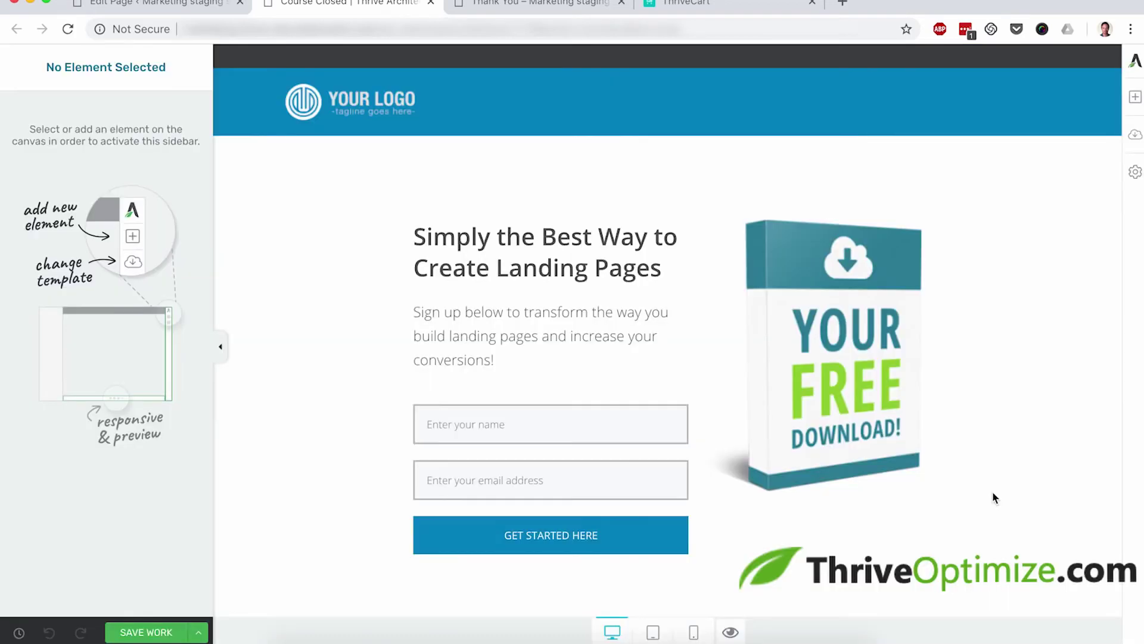
Step: Replace the Course Closed page's headline with "Sorry, this Course is now Closed"
left_click(875, 412)
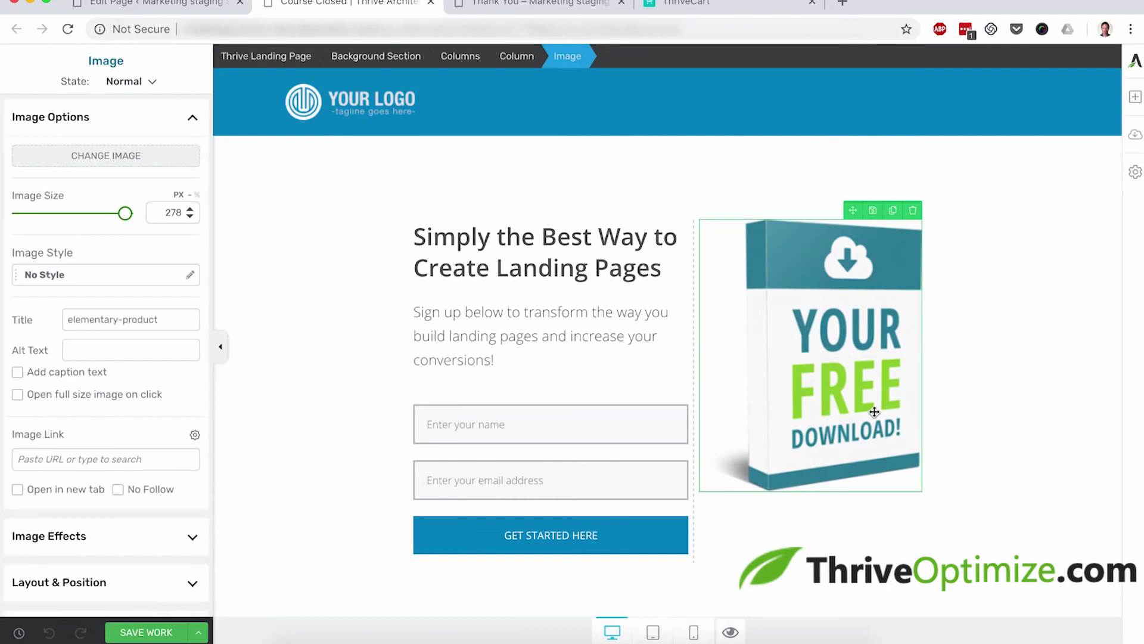
left_click(569, 248)
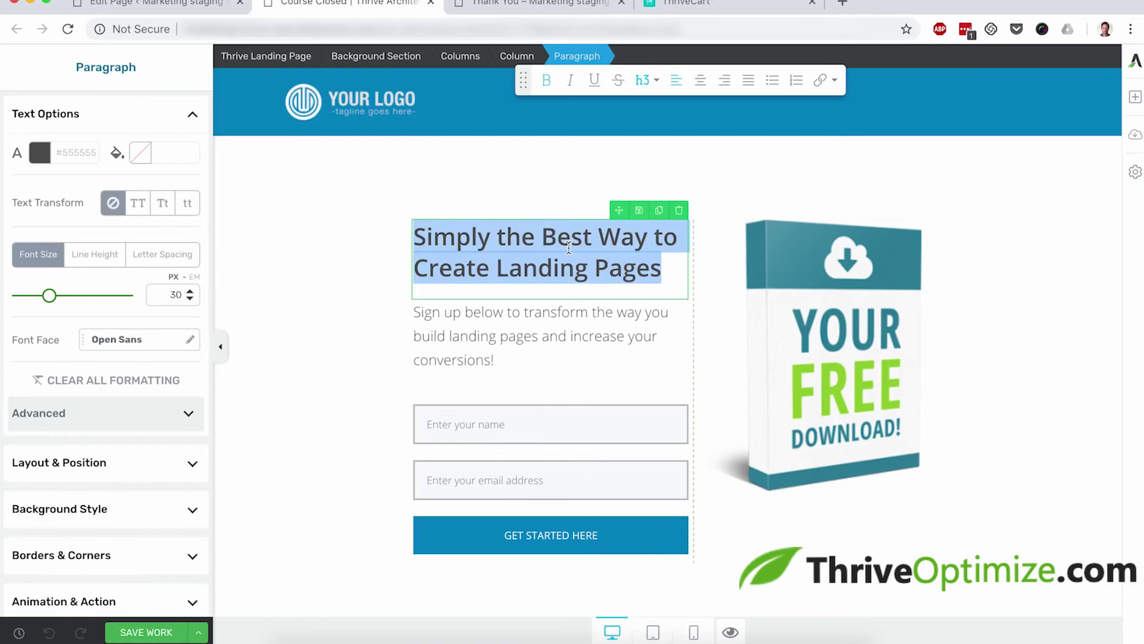
type("Course Closed")
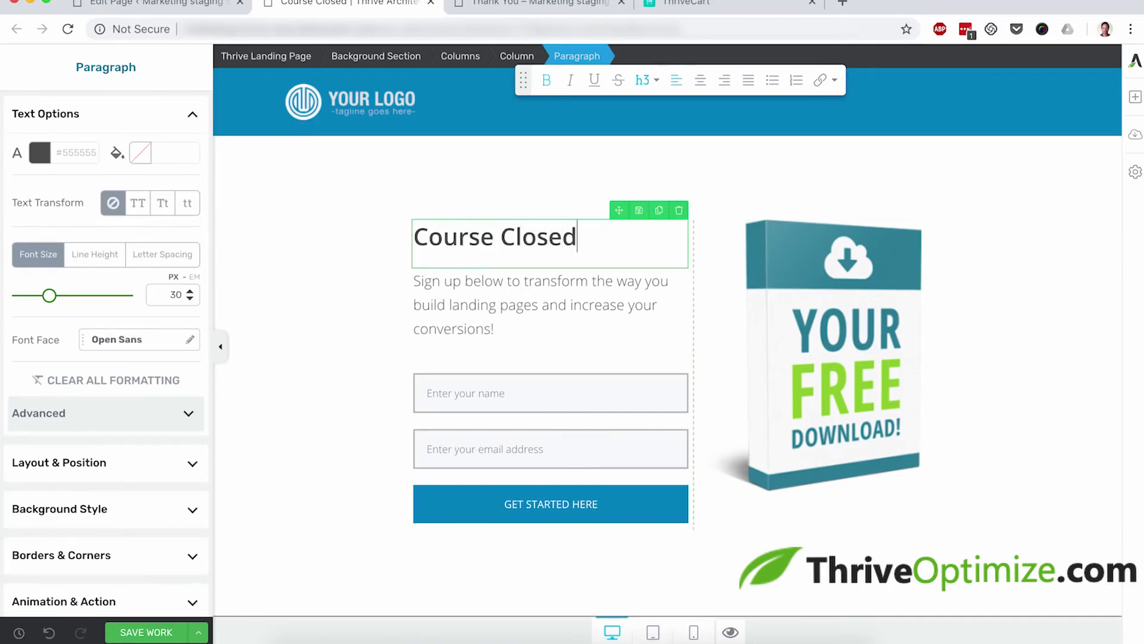
left_click(414, 237)
type("Sorry, this")
left_click(626, 239)
type("is now")
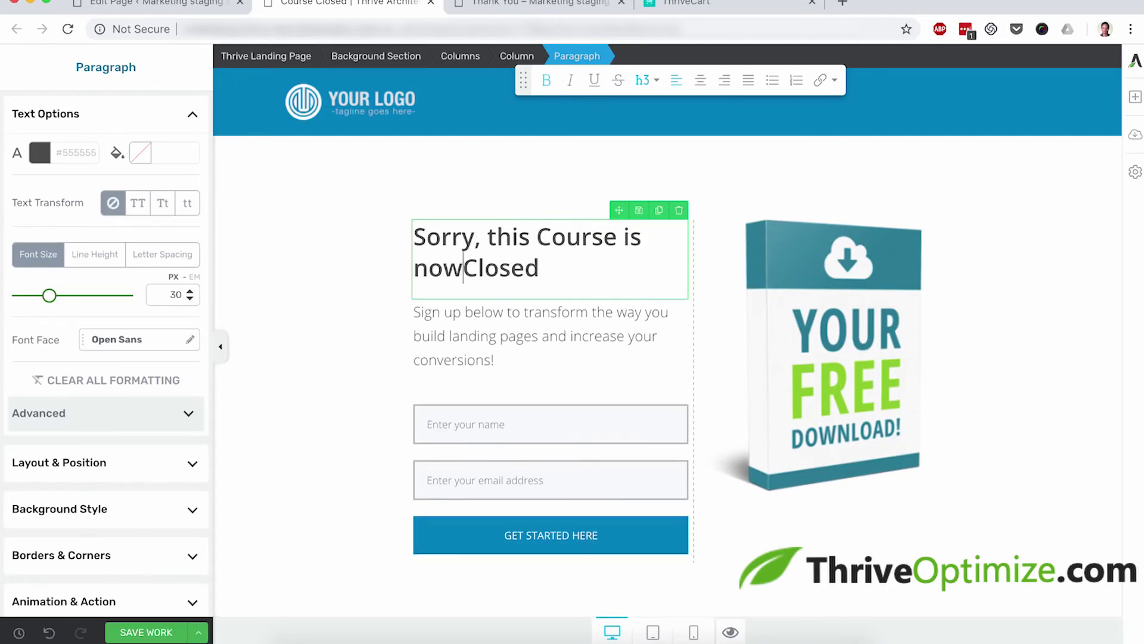
Step: Change the paragraph to "Sign Up below to join the waitlist and be notified when the course reopens." and save the page
left_click(624, 334)
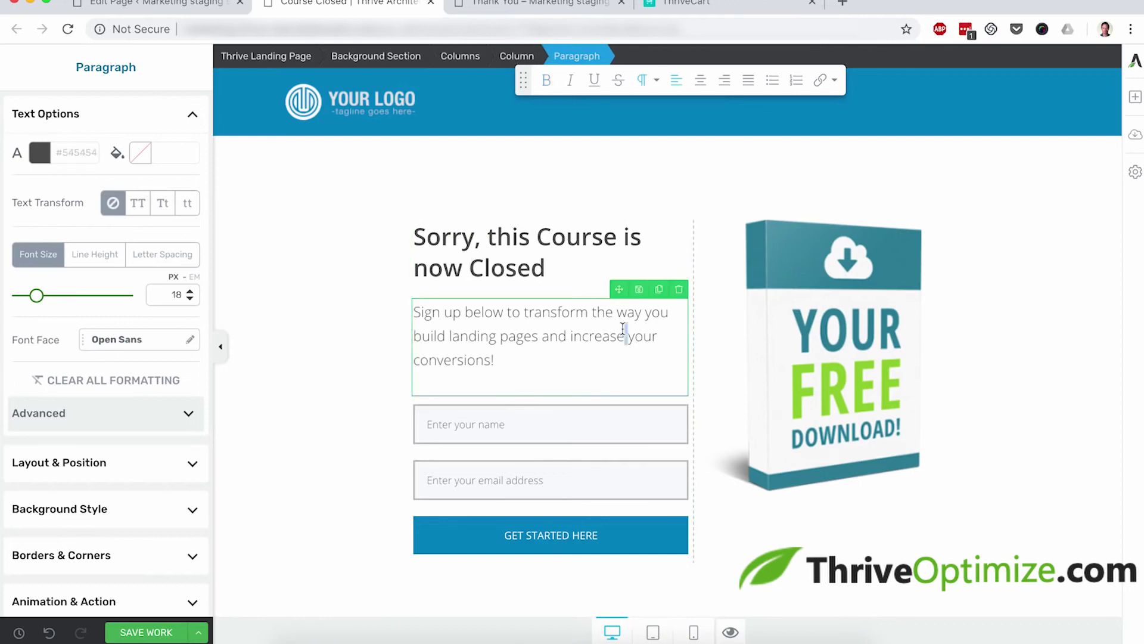
triple_click(622, 329)
type("Sign ")
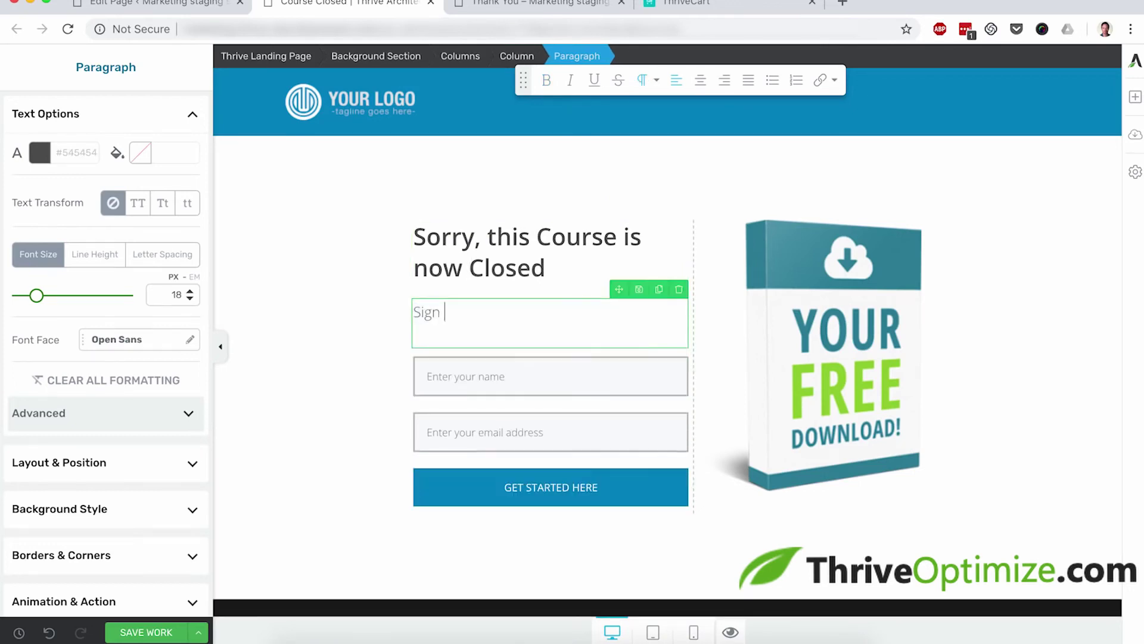
type("Up below to join the waitlist an")
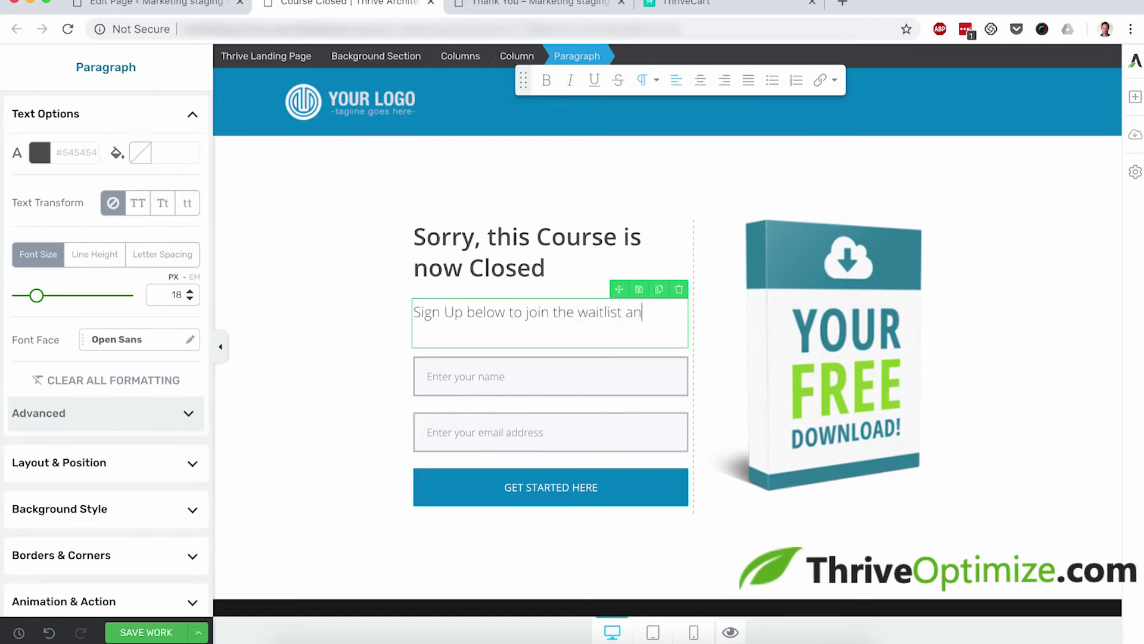
type("d be notified when th")
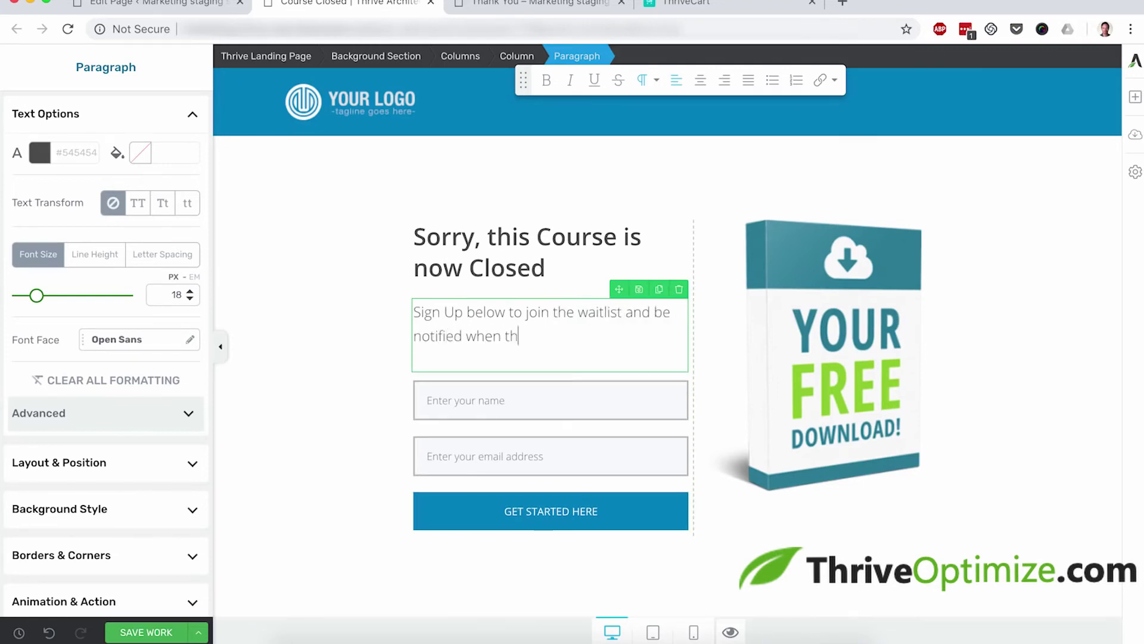
type("e course reopens.")
left_click(343, 422)
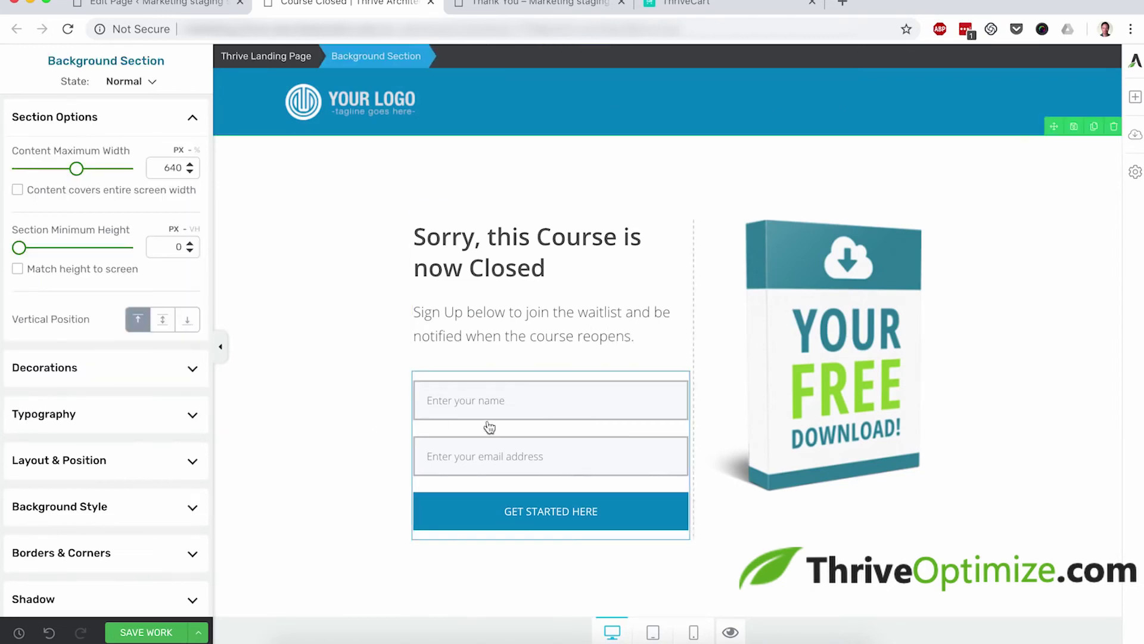
left_click(506, 423)
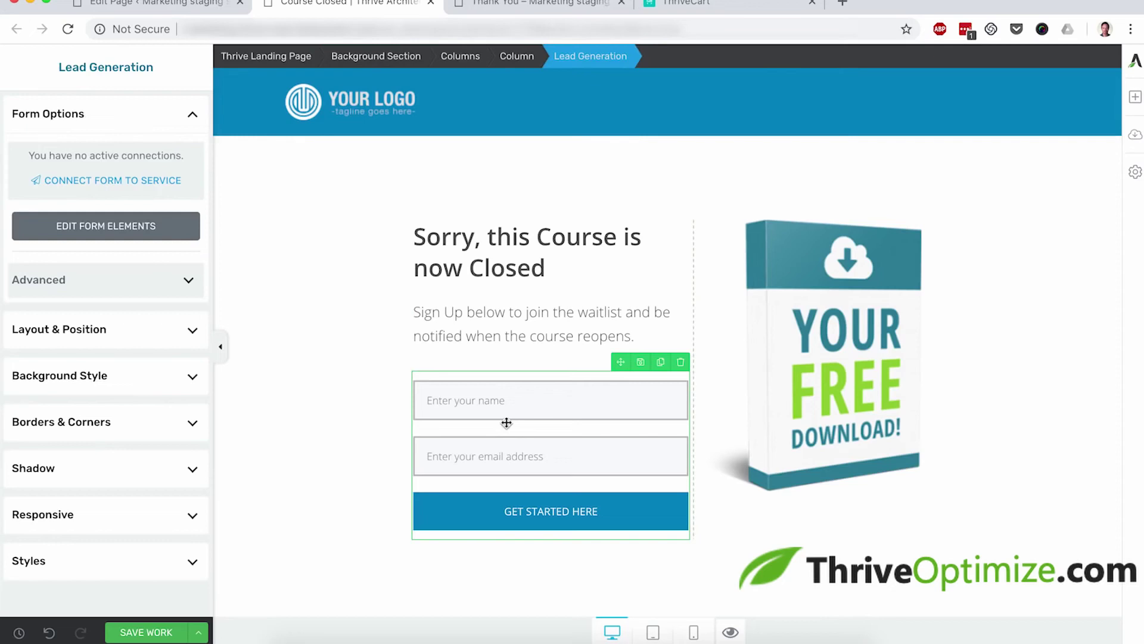
left_click(146, 630)
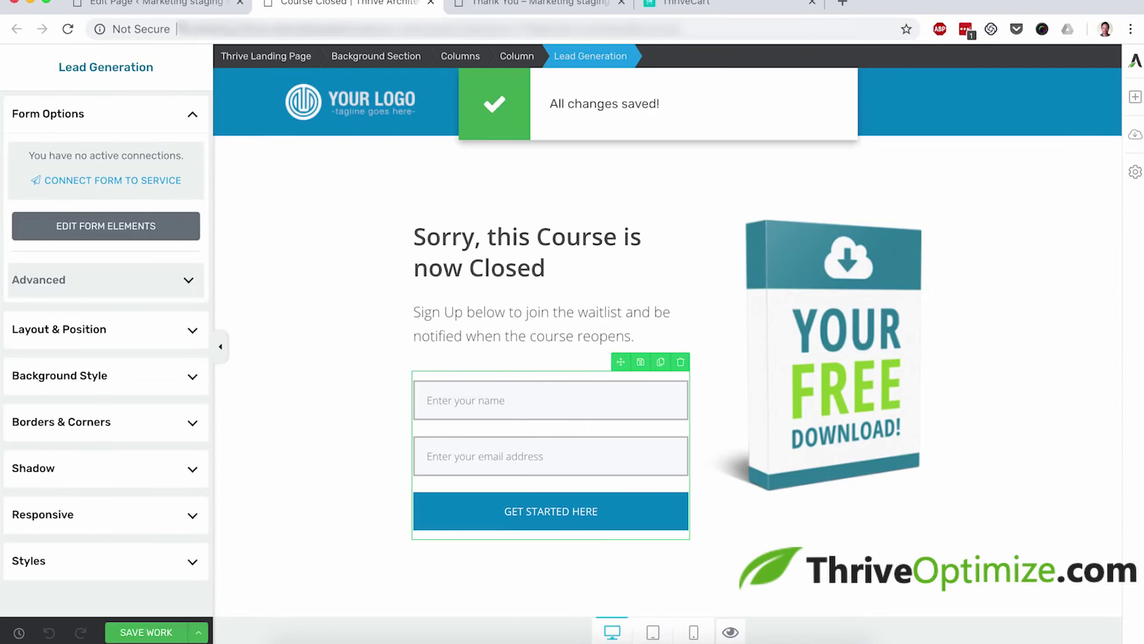
Step: Return to the WordPress admin and open the Thrive Ultimatum dashboard
left_click(155, 5)
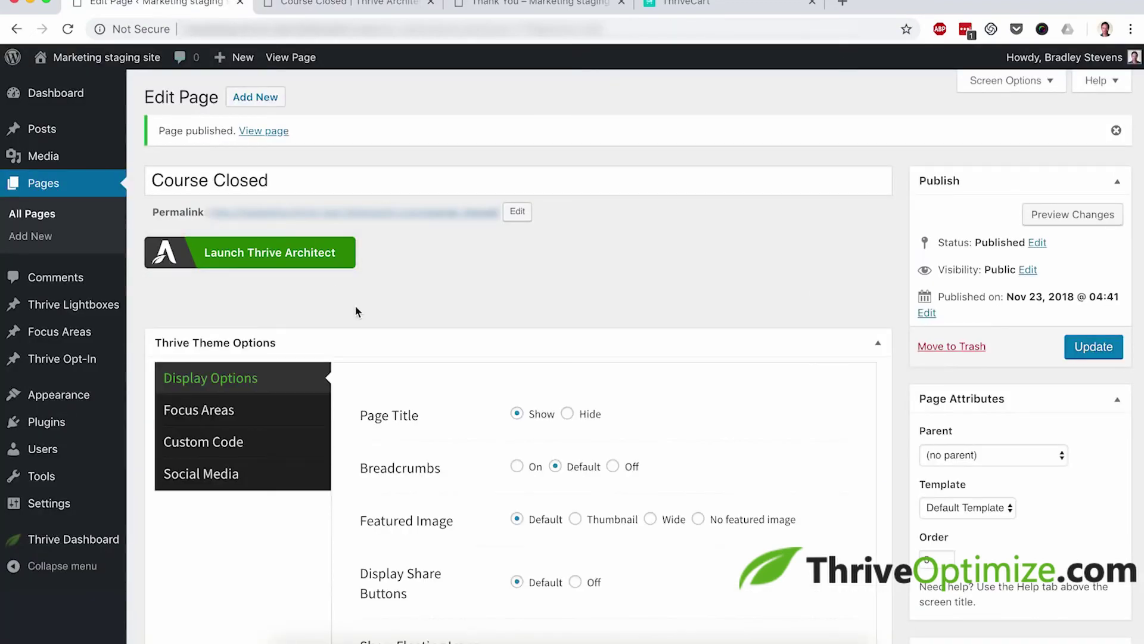
mouse_move(122, 539)
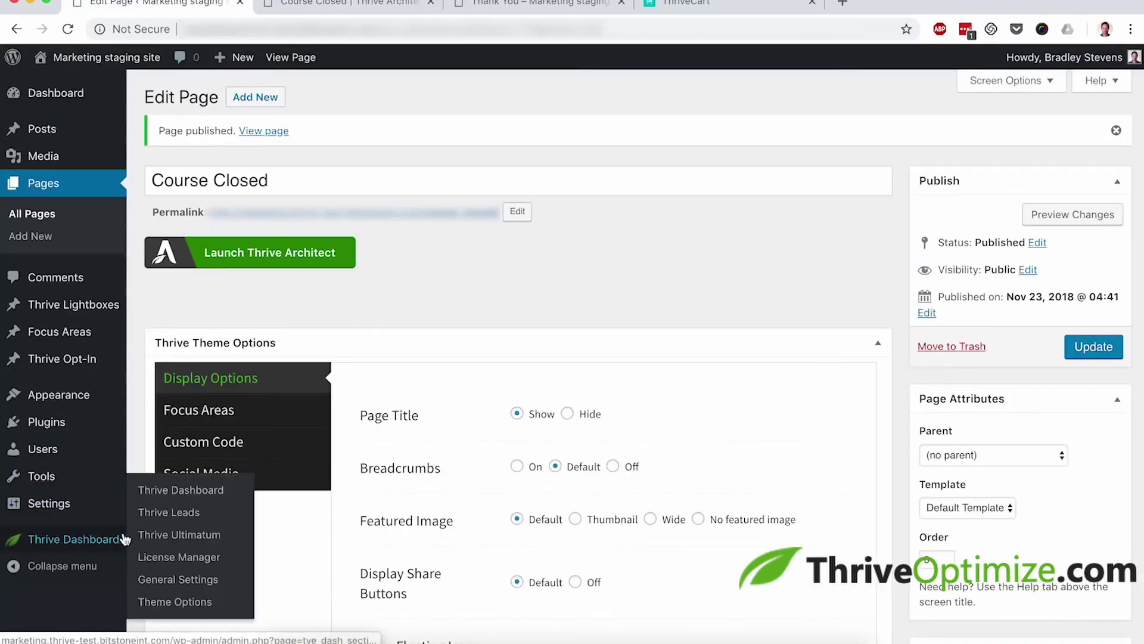
left_click(173, 536)
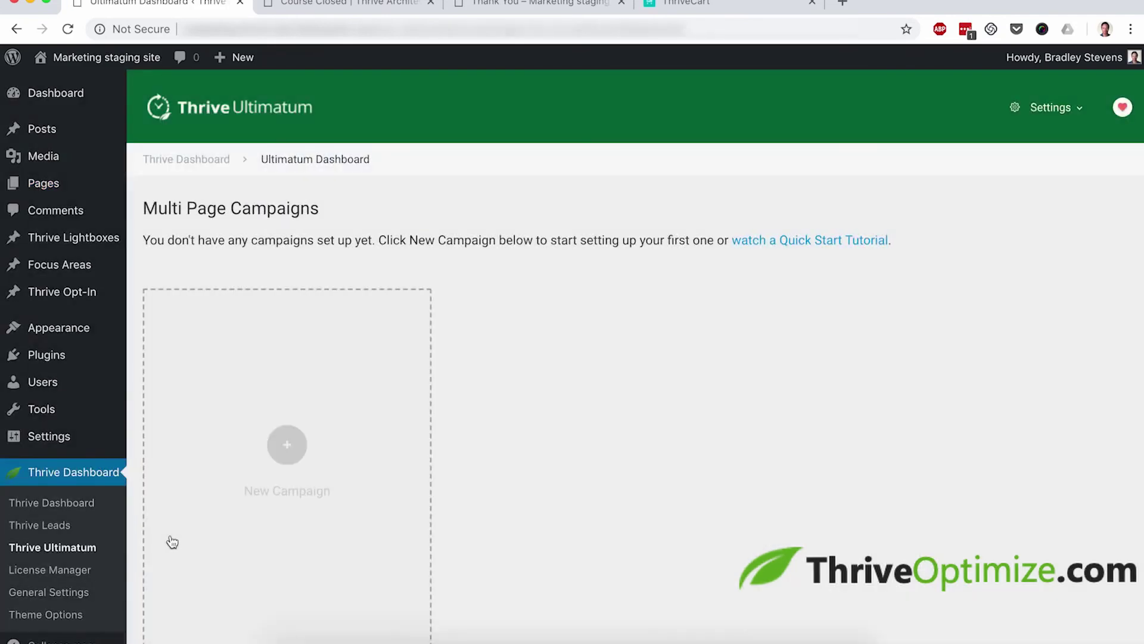
Step: Create a new Thrive Ultimatum campaign built from scratch and name it "Christmas"
scroll(172, 542, "down", 3)
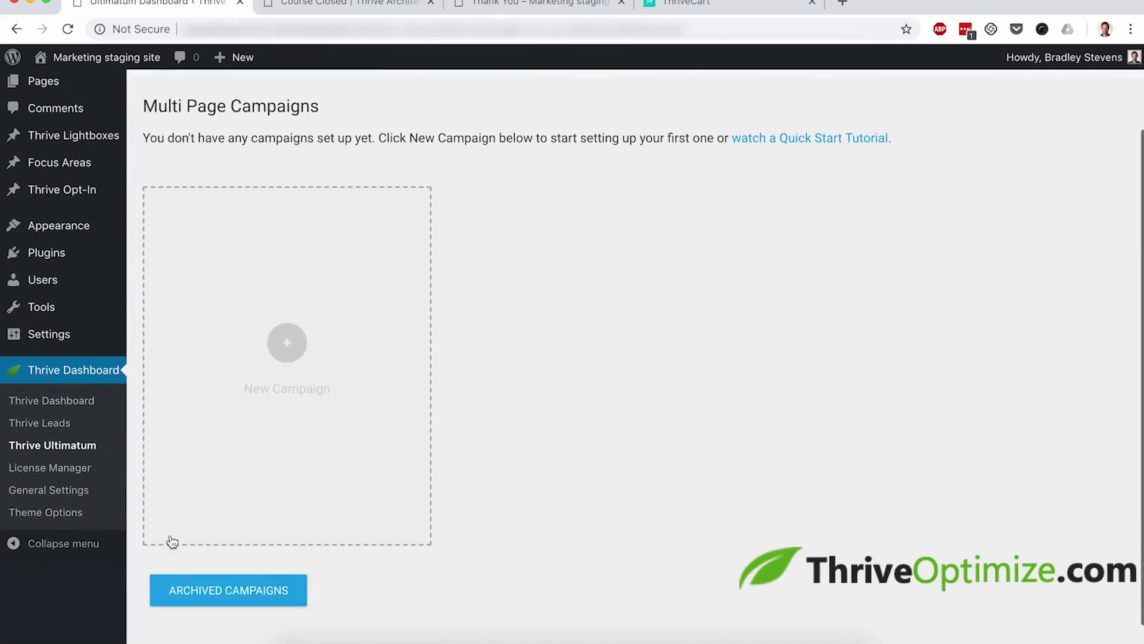
left_click(288, 344)
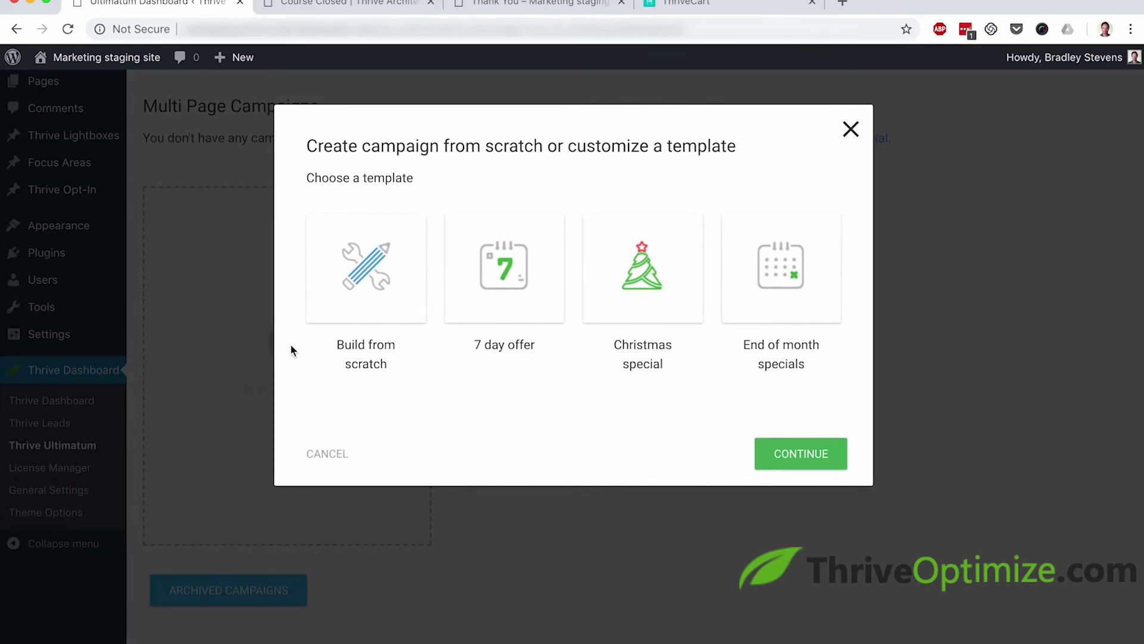
left_click(376, 271)
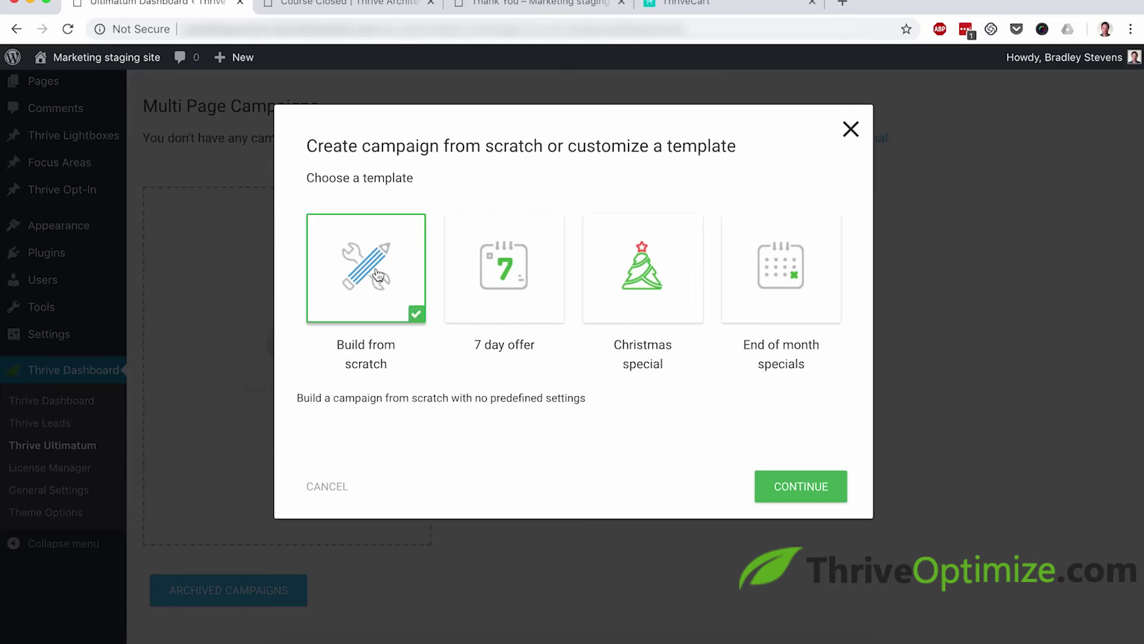
left_click(789, 483)
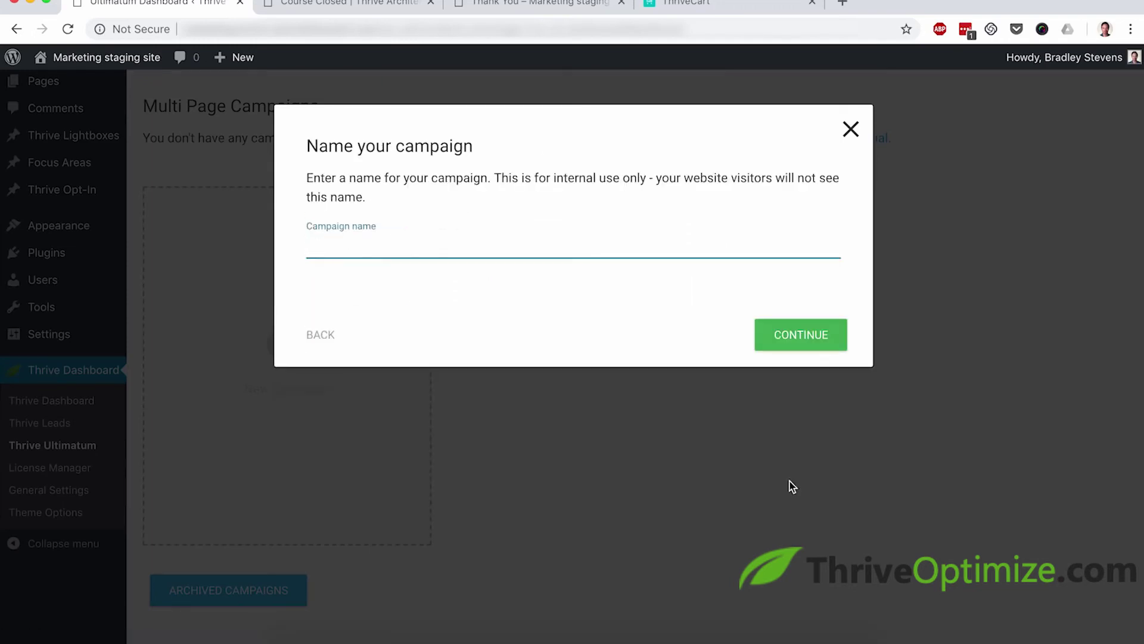
type("Christmas")
left_click(780, 342)
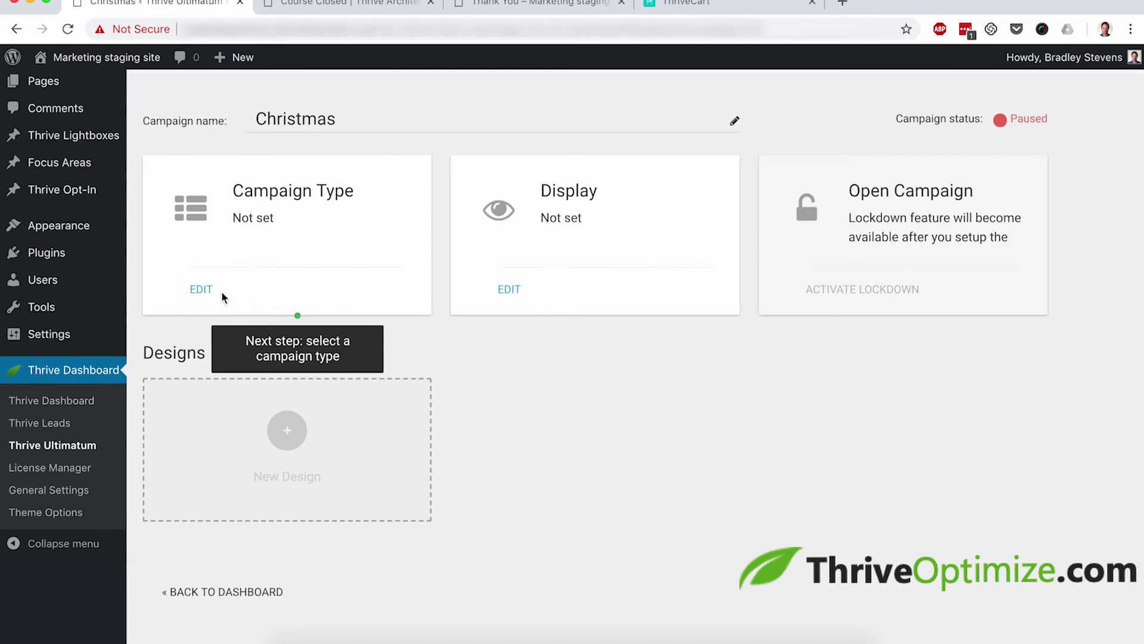
Step: Make the Christmas campaign a Fixed Dates Campaign and set its start date to 18 December 2018
left_click(204, 290)
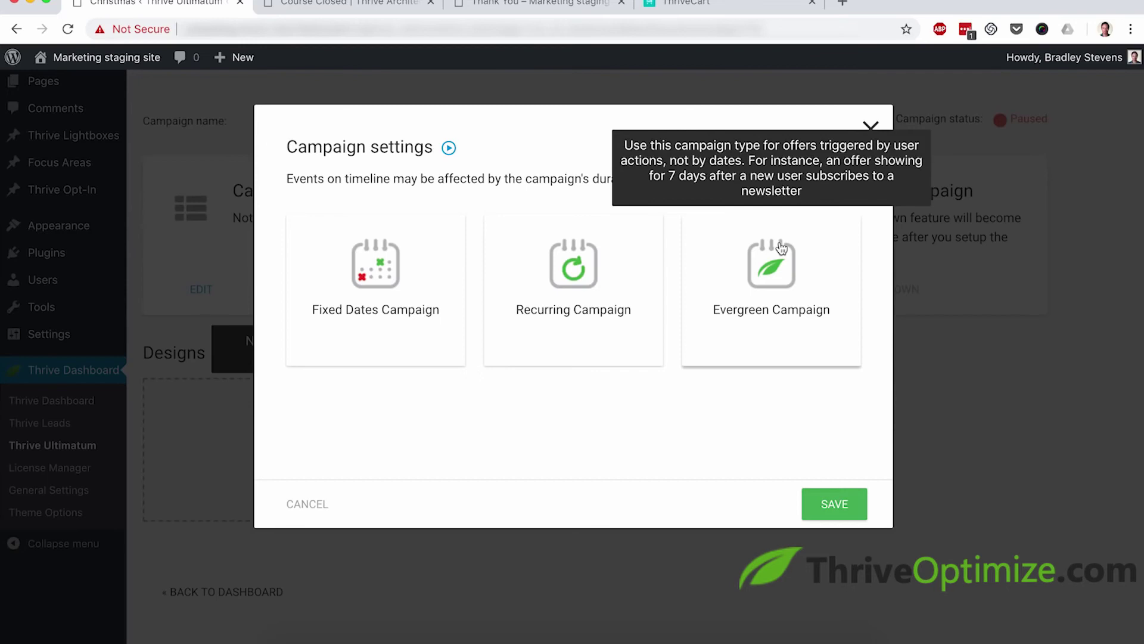
left_click(419, 295)
scroll(501, 357, "down", 3)
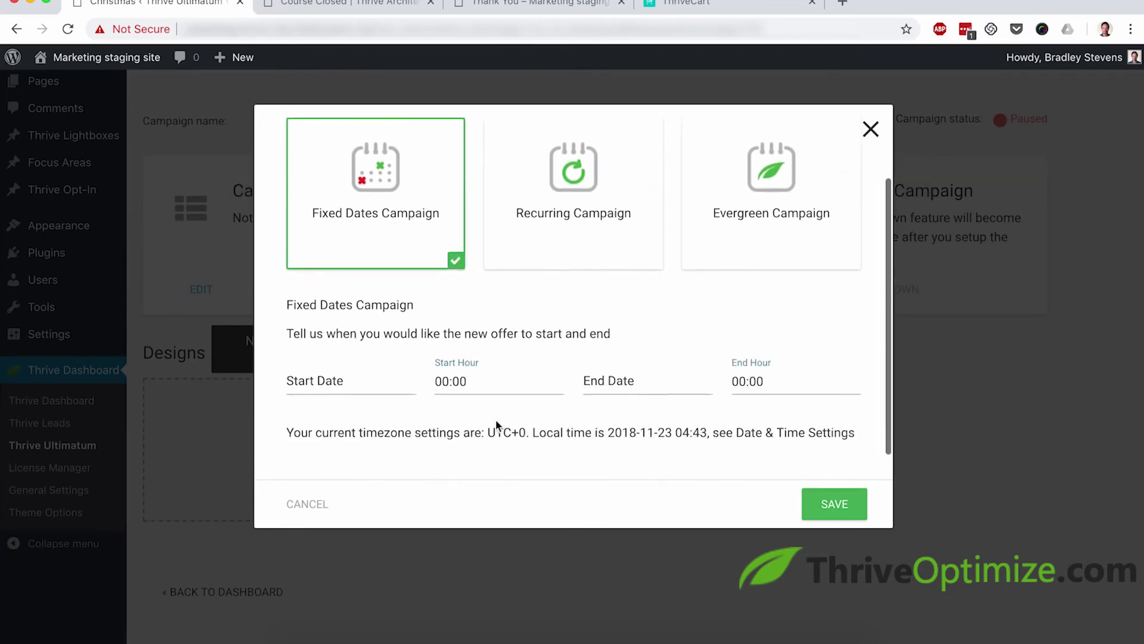
left_click(316, 379)
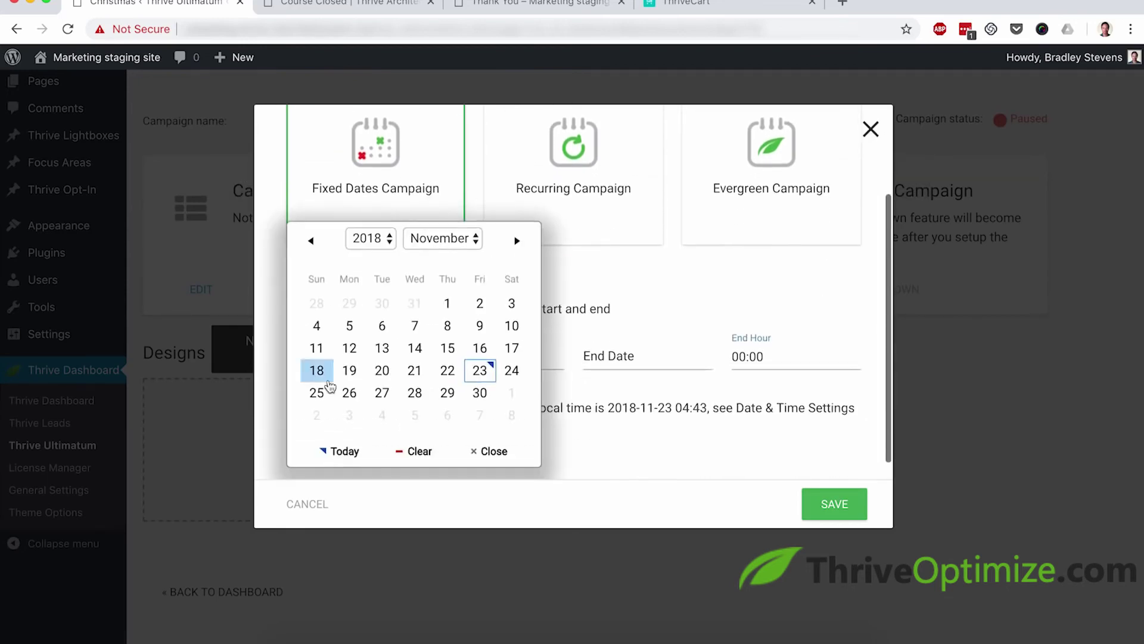
left_click(454, 244)
left_click(456, 253)
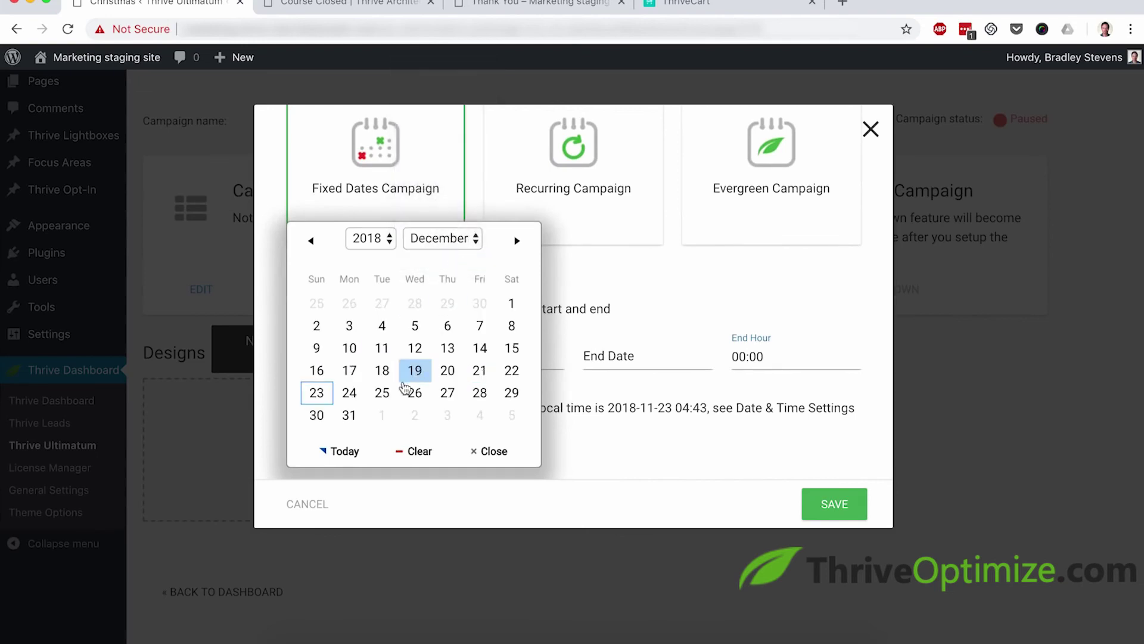
left_click(382, 370)
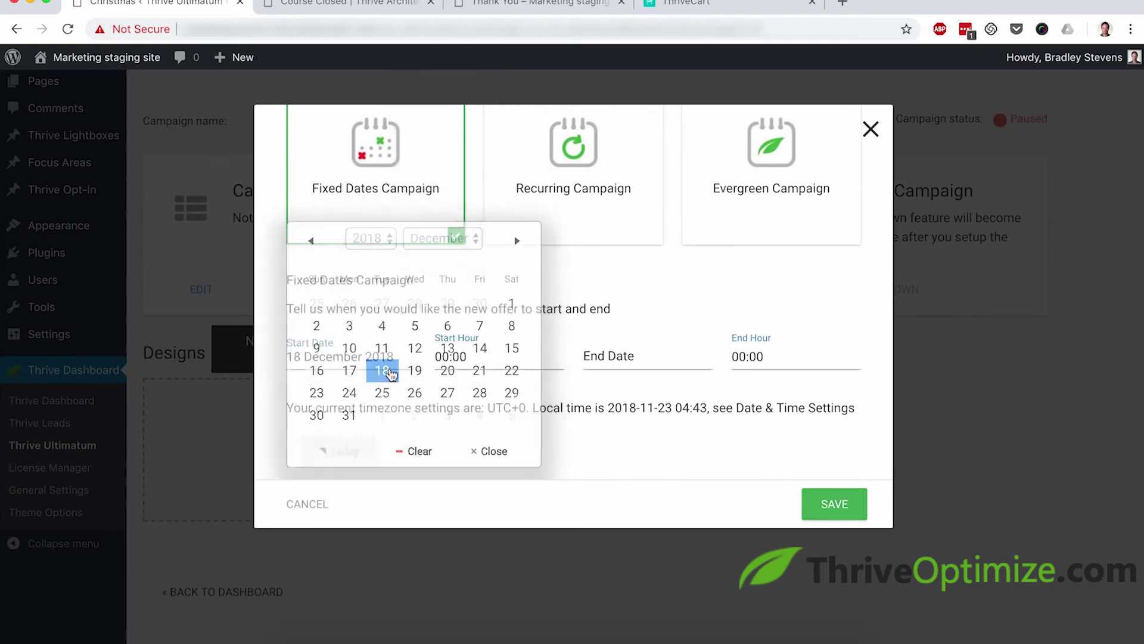
Step: Set the campaign's end date to 25 December 2018 and save the campaign settings
left_click(633, 361)
left_click(734, 244)
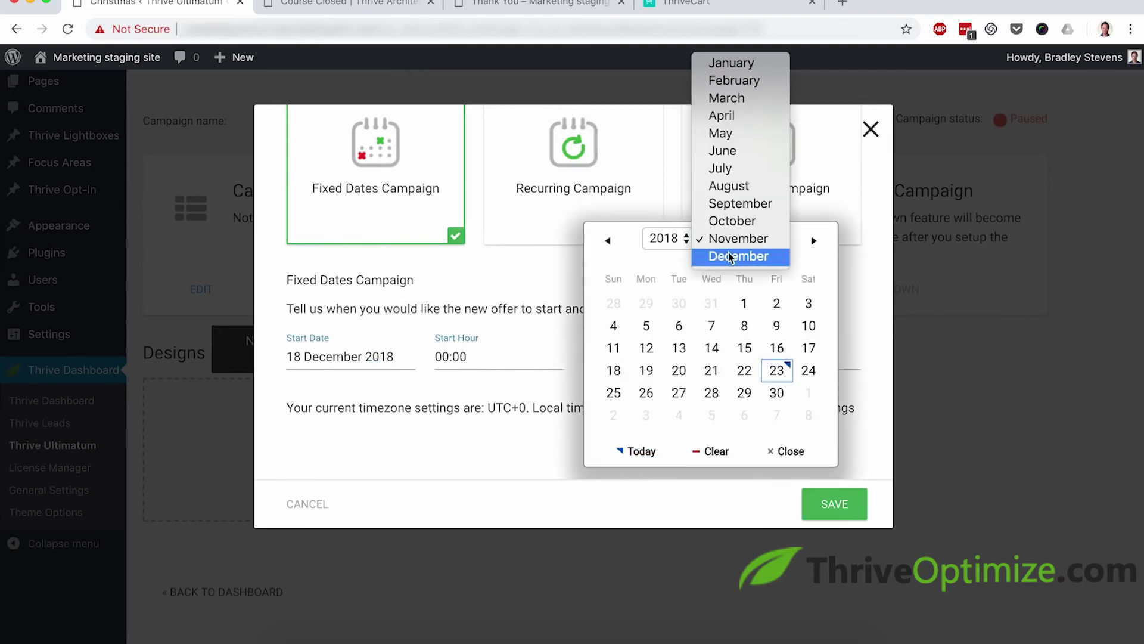
left_click(728, 255)
left_click(678, 393)
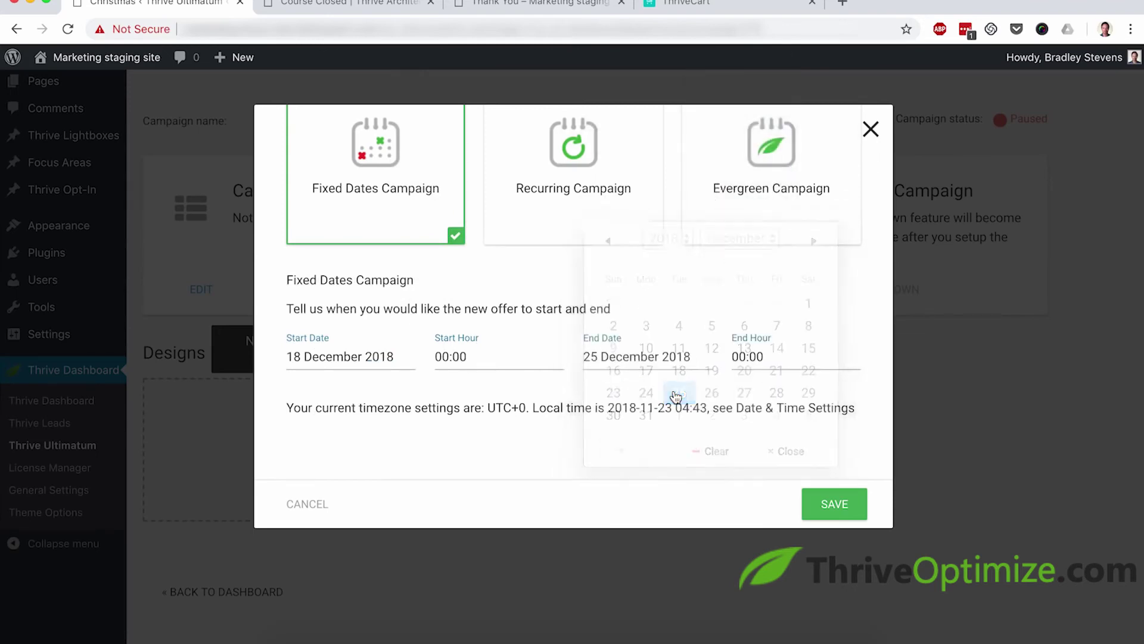
left_click(825, 504)
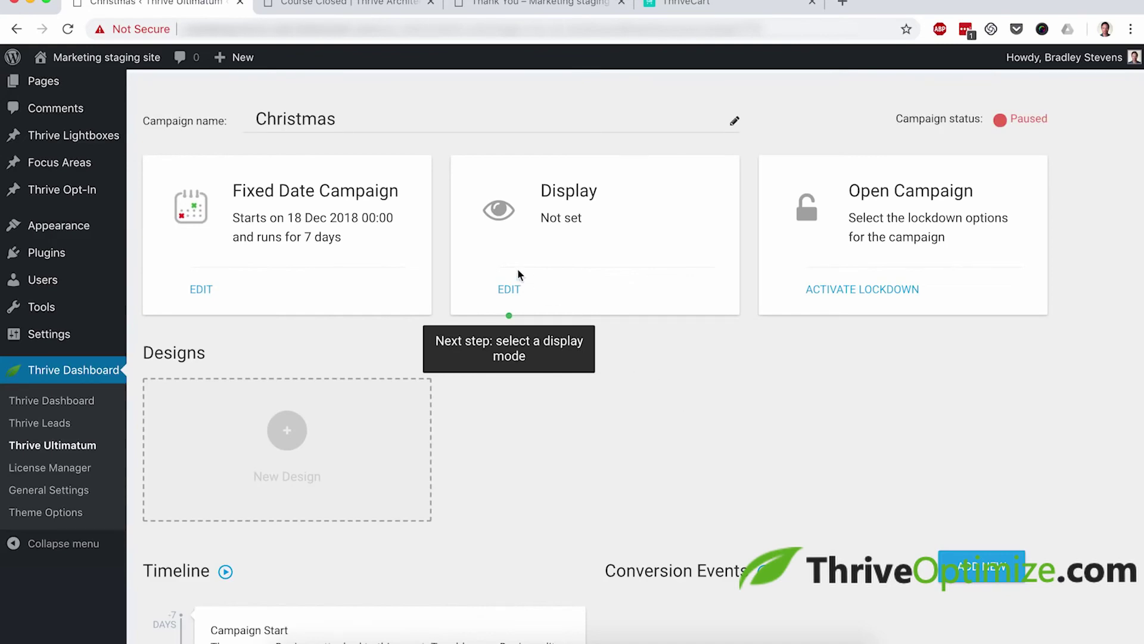
Step: Configure the campaign to display on the Checkout and Sales Page pages, and save the display settings
left_click(508, 291)
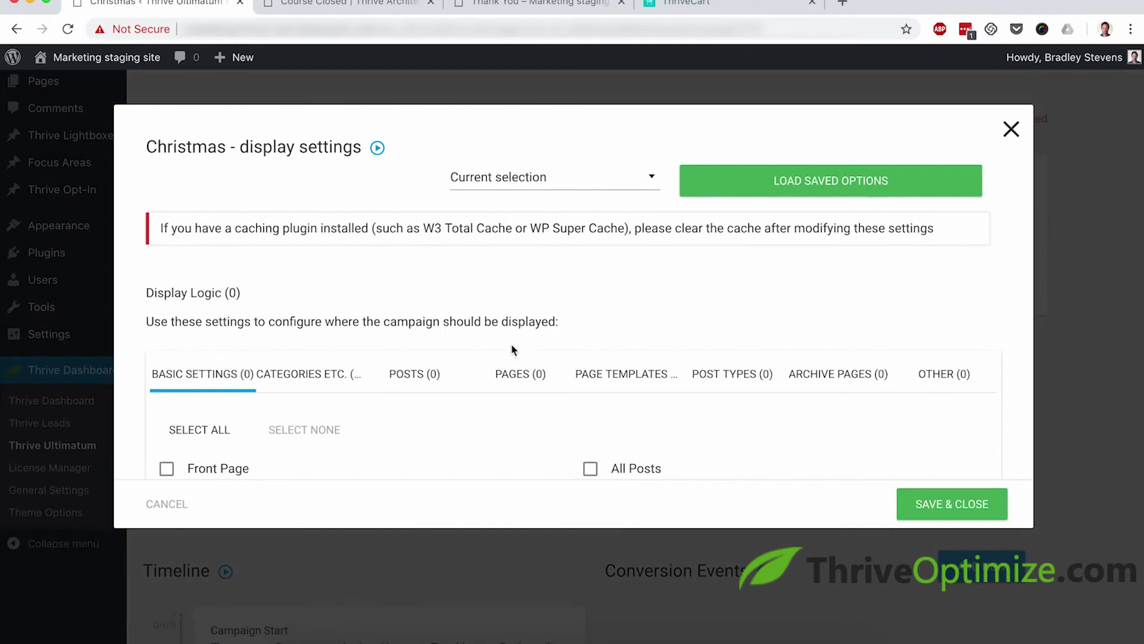
left_click(517, 374)
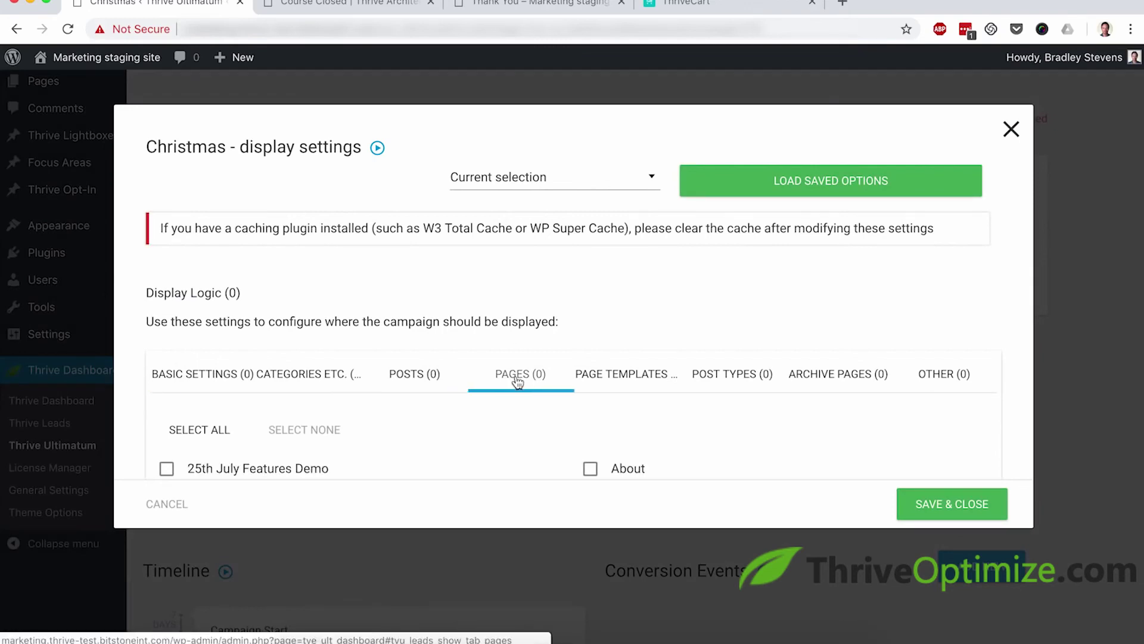
scroll(516, 381, "down", 3)
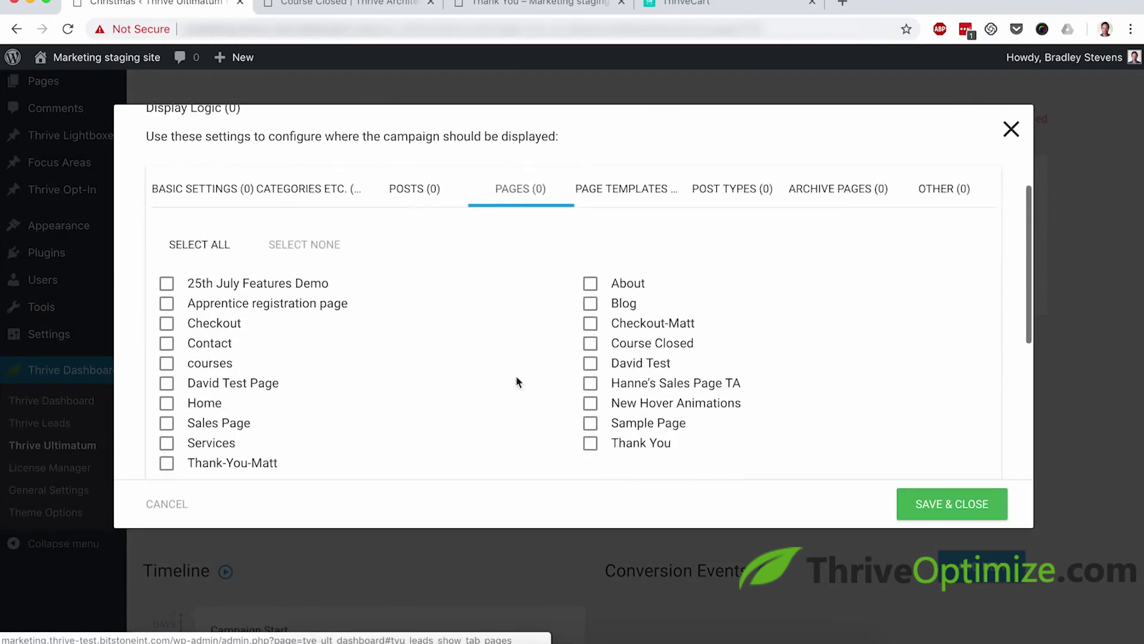
left_click(169, 324)
left_click(167, 424)
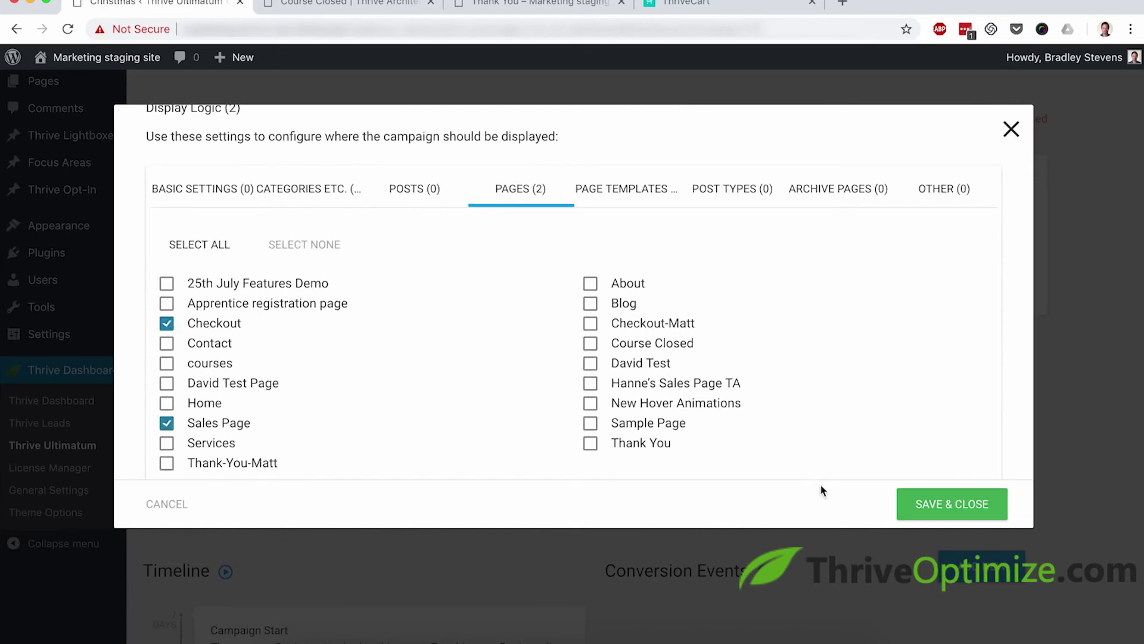
left_click(937, 504)
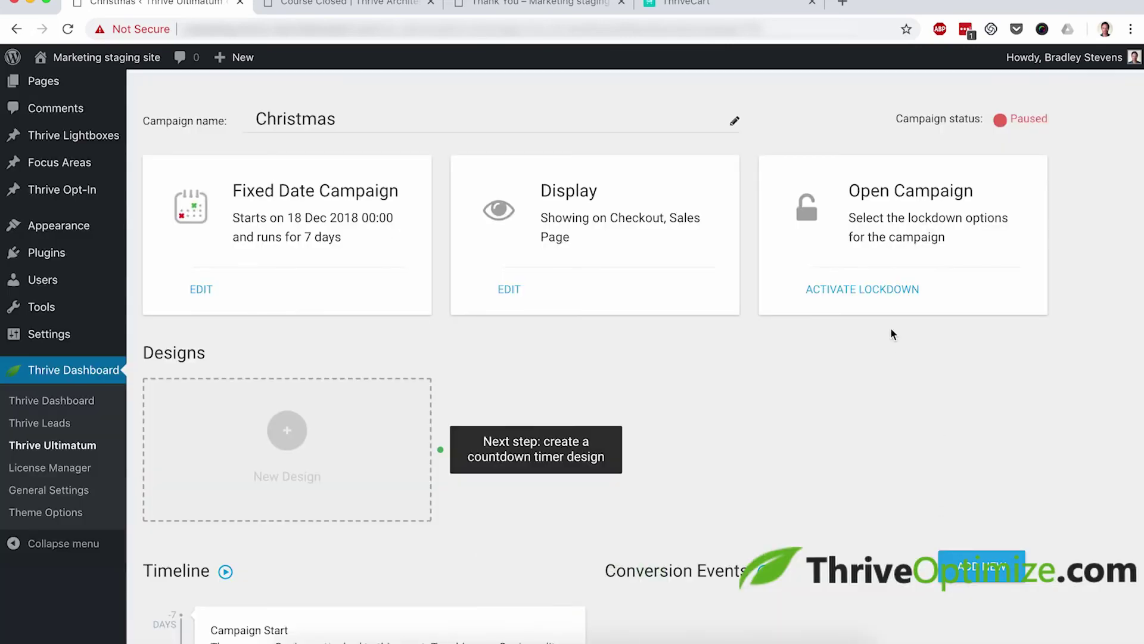
Step: Start activating lockdown for the campaign and choose Course Closed as the pre-access page
left_click(858, 290)
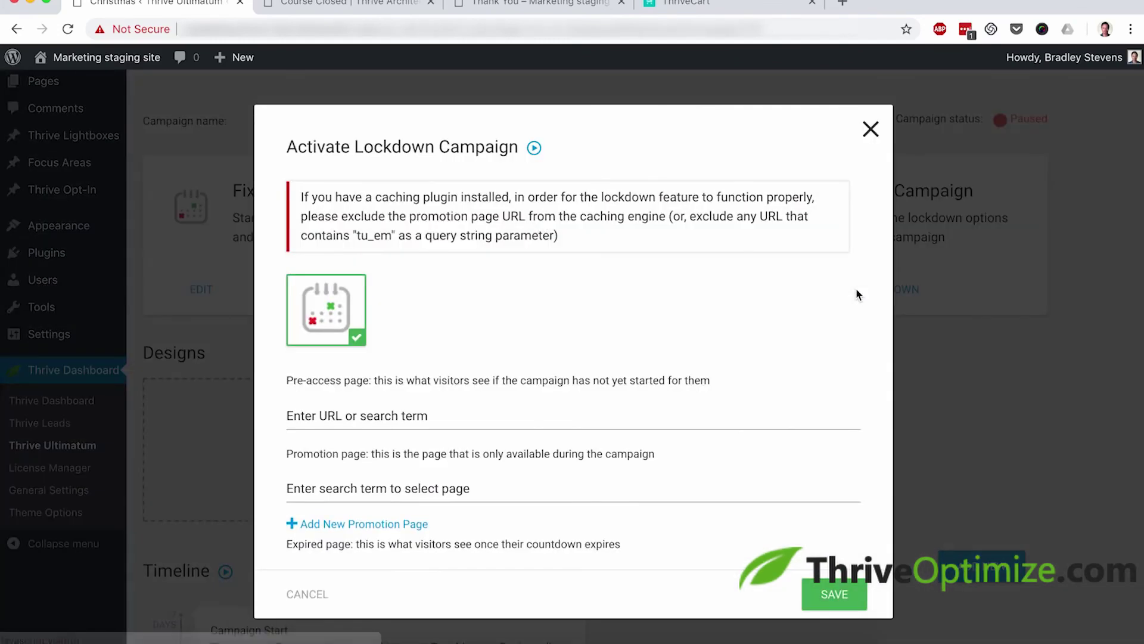
scroll(857, 295, "down", 2)
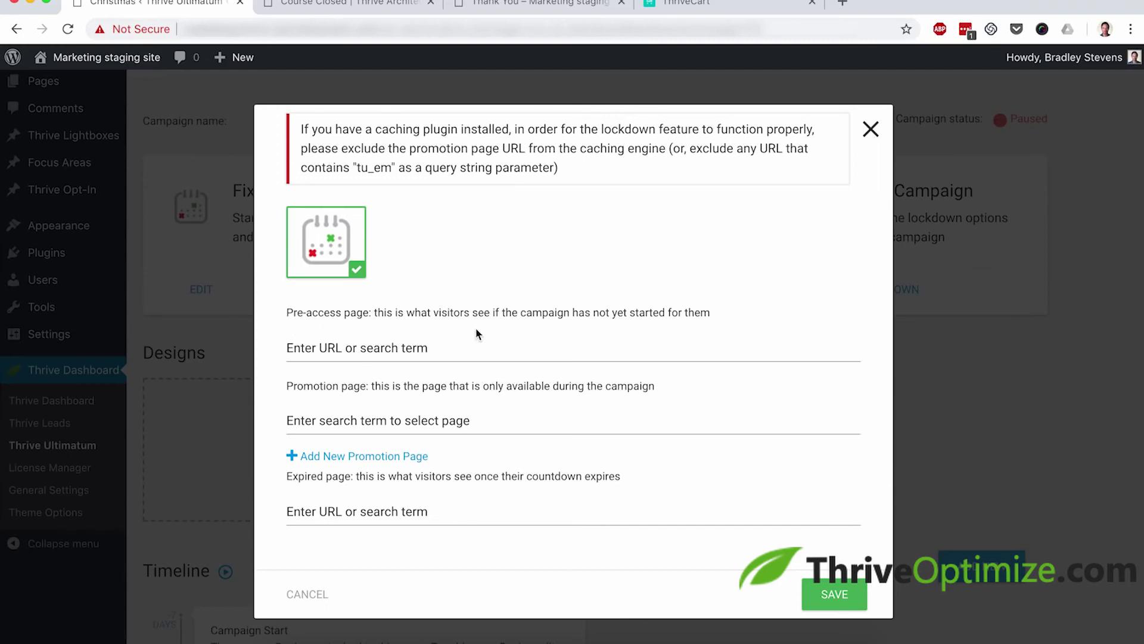
left_click(381, 343)
type("Course Closed")
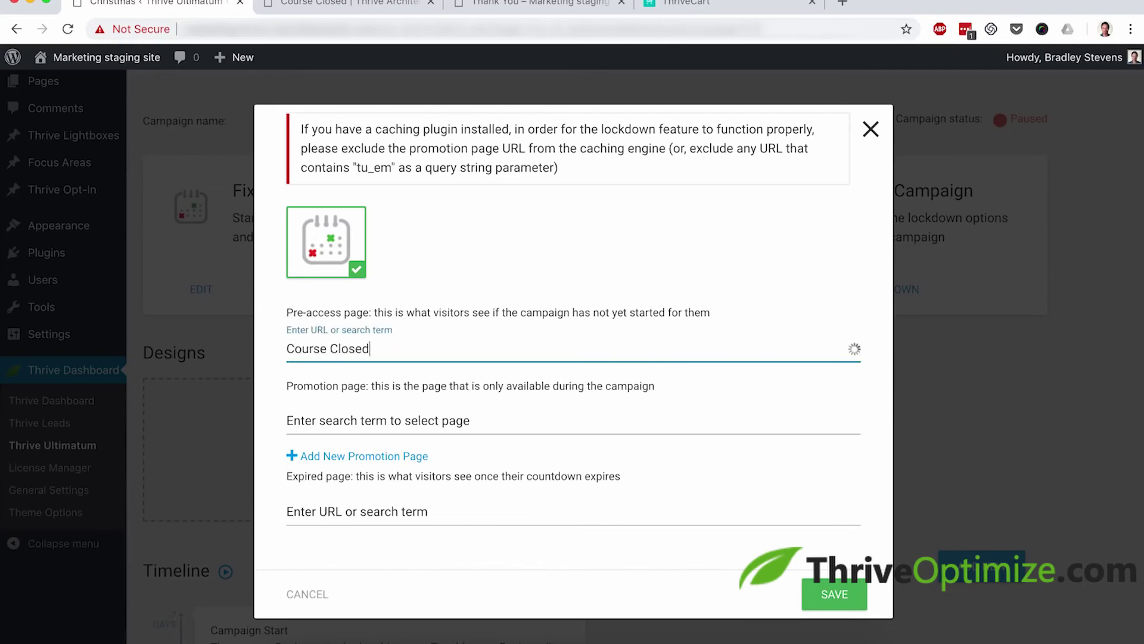
left_click(348, 374)
Step: Assign Sales Page and Checkout as the lockdown's two promotion pages
left_click(328, 413)
type("Sales Page")
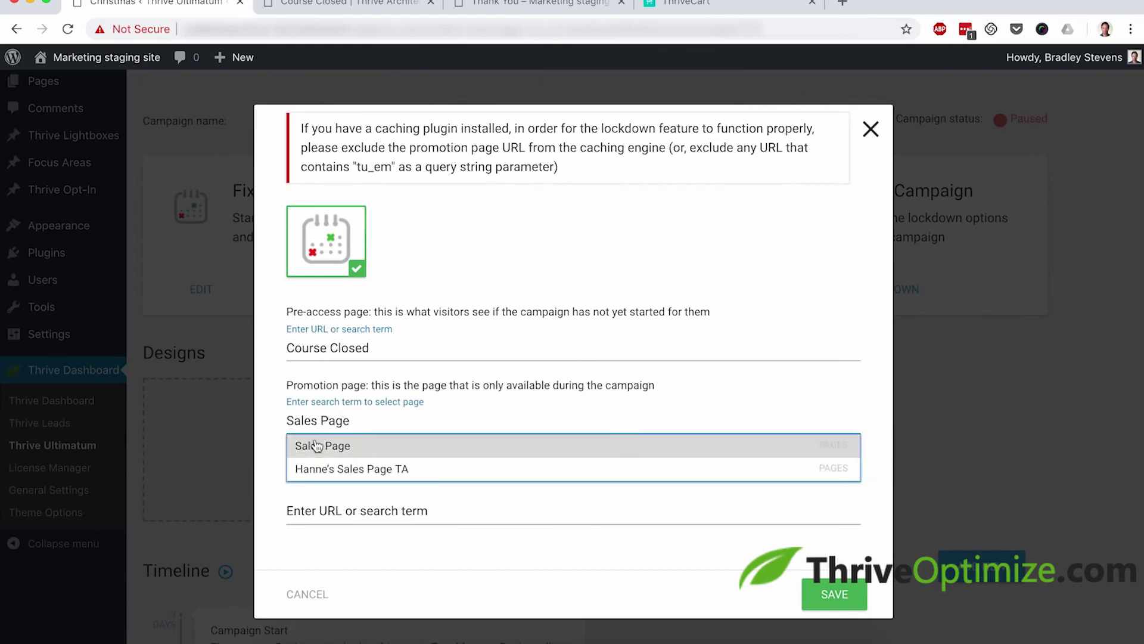
left_click(316, 446)
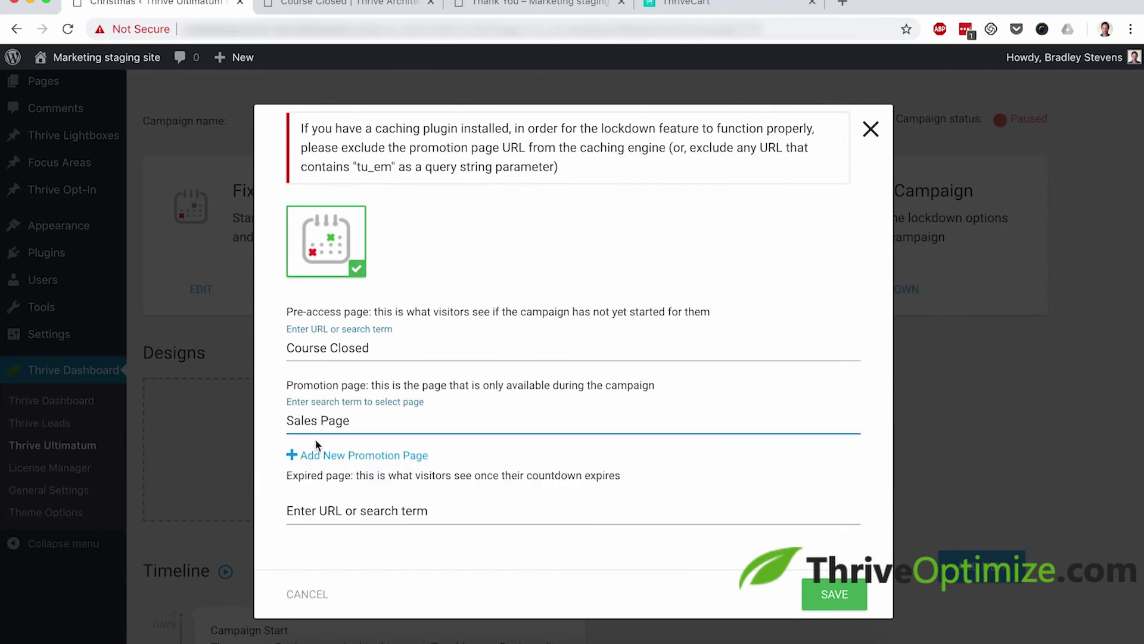
left_click(361, 457)
left_click(377, 463)
type("Checkout")
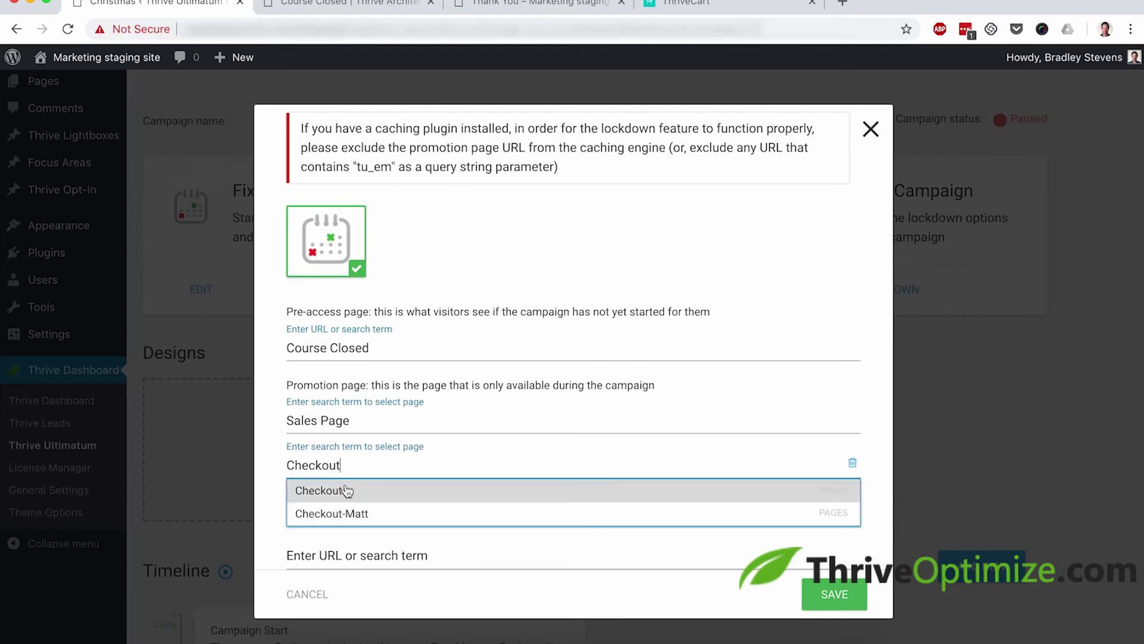
left_click(348, 490)
Step: Choose Course Closed as the expired page and save the lockdown settings
scroll(420, 478, "down", 1)
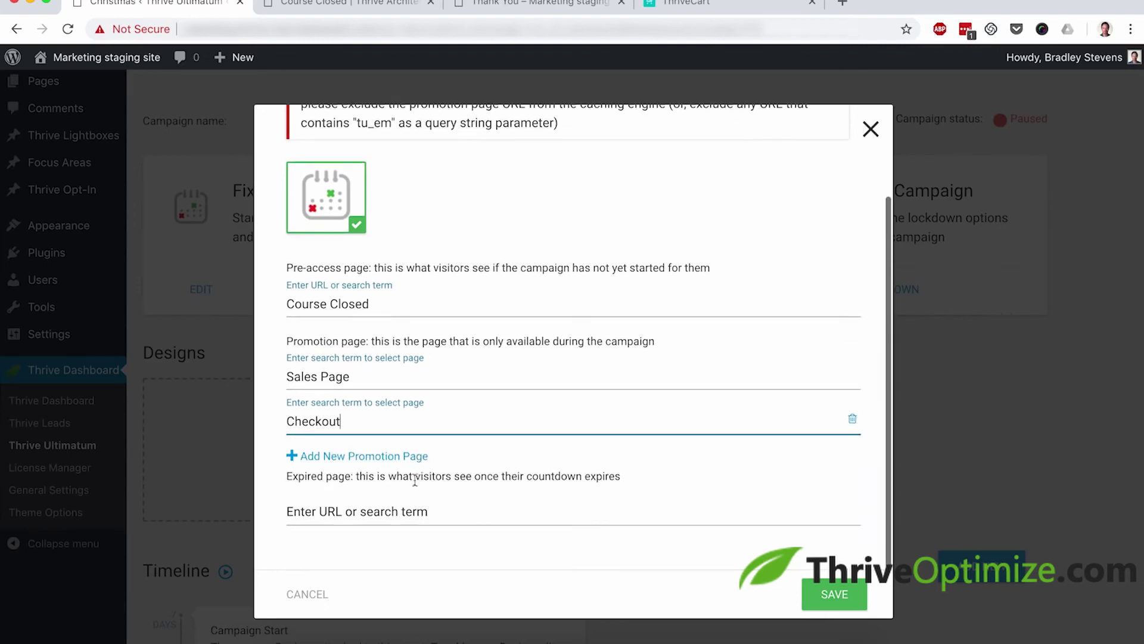
left_click(348, 506)
type("Course Closed")
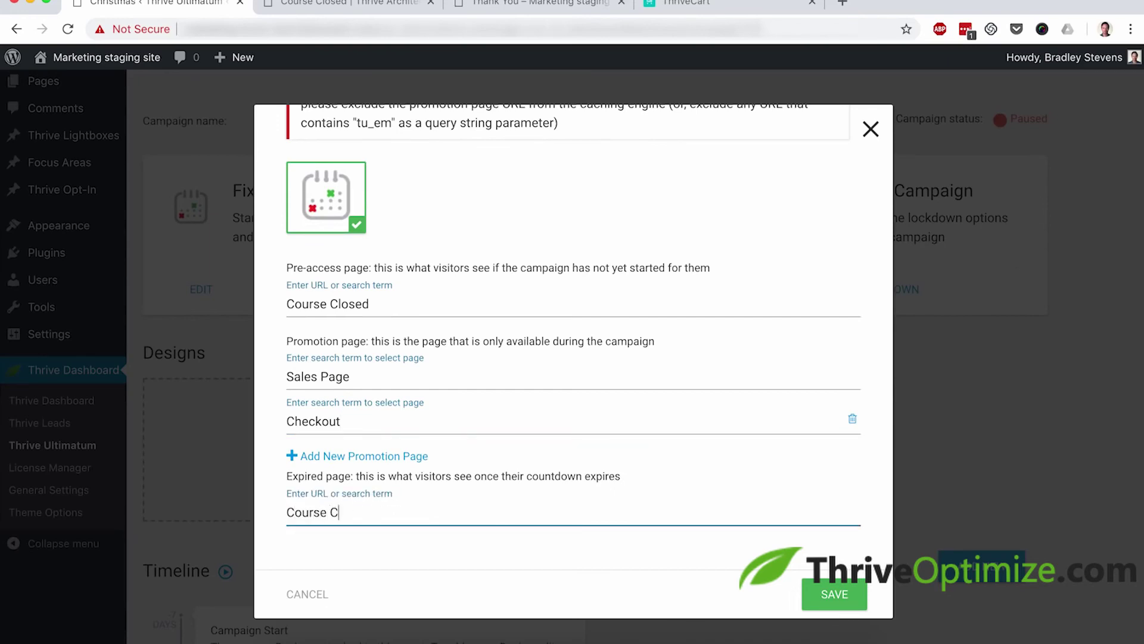
key("Return")
left_click(852, 601)
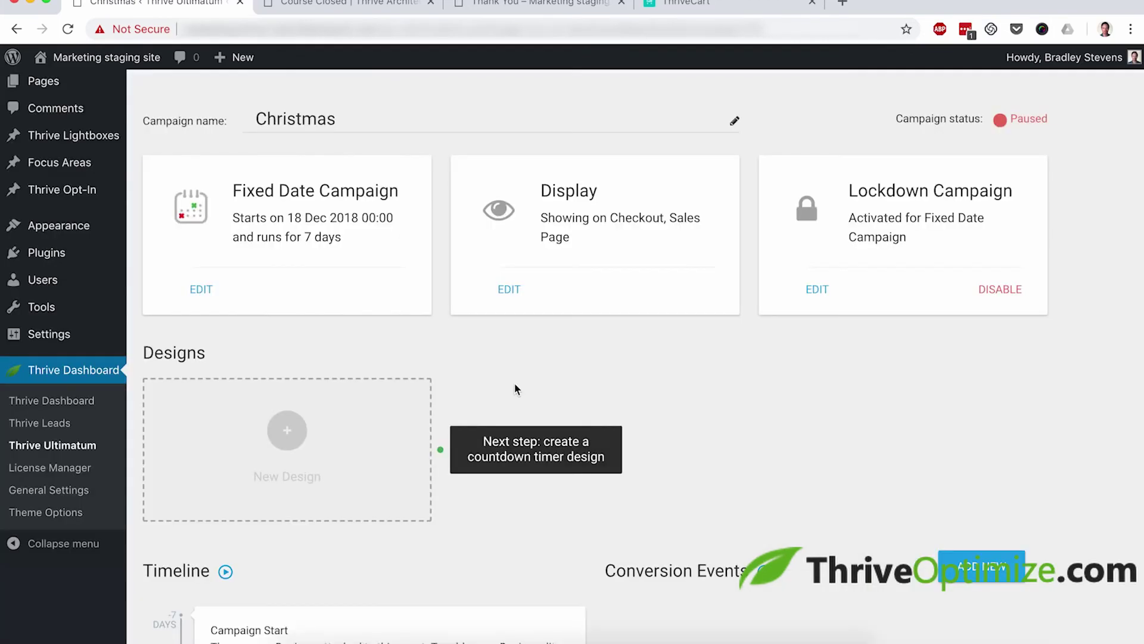
Step: Add a new Shortcode countdown design to the campaign, keeping the name "Shortcode"
left_click(285, 433)
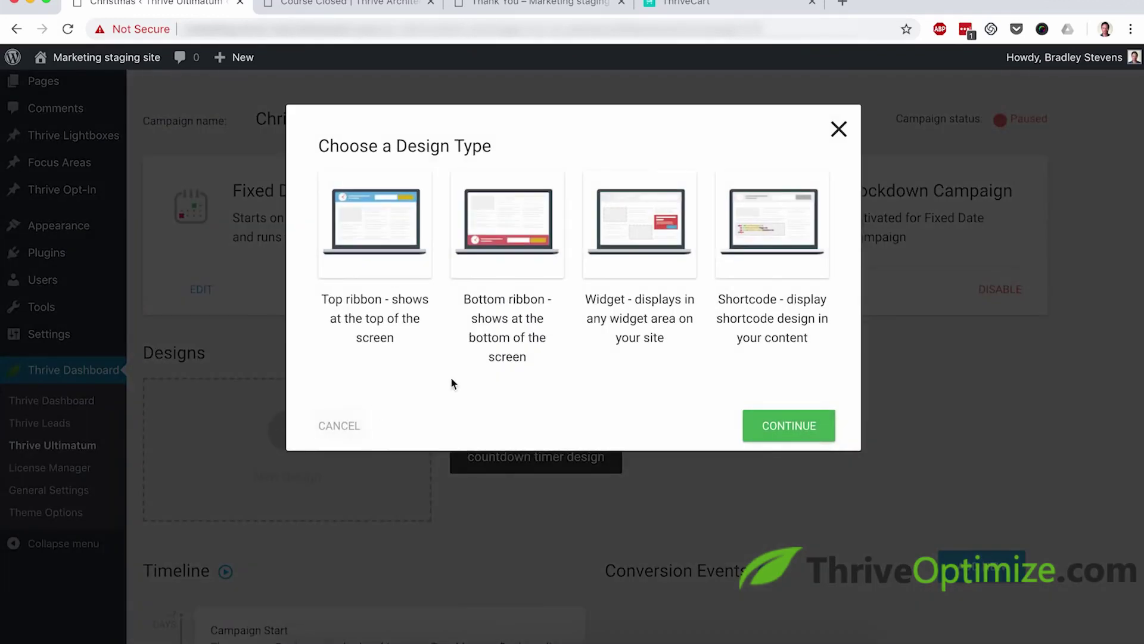
left_click(758, 257)
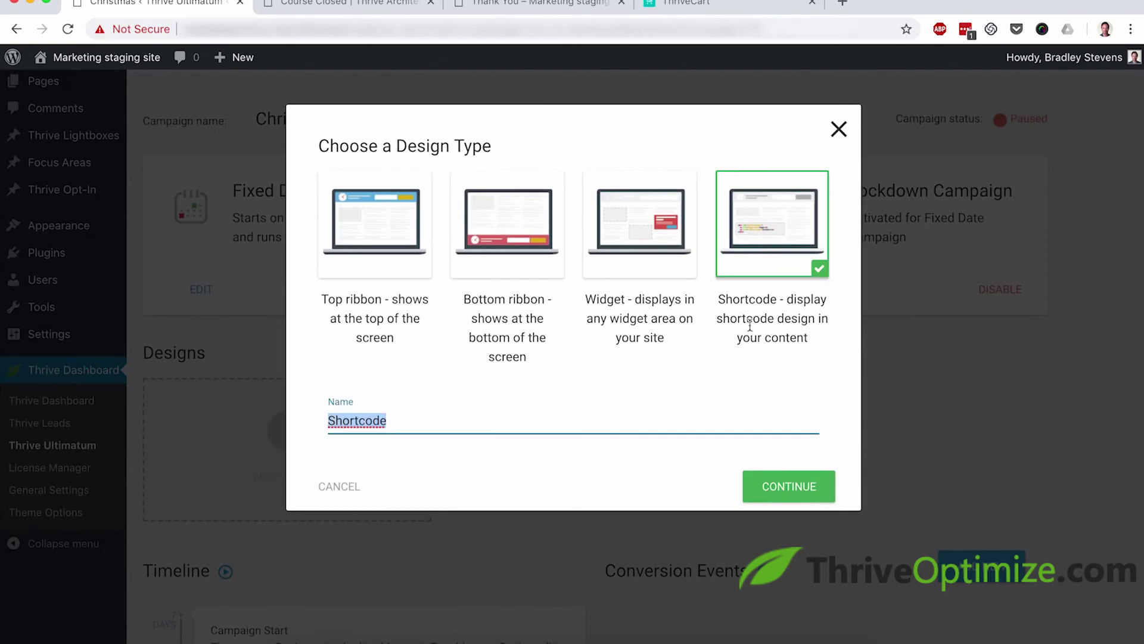
left_click(771, 484)
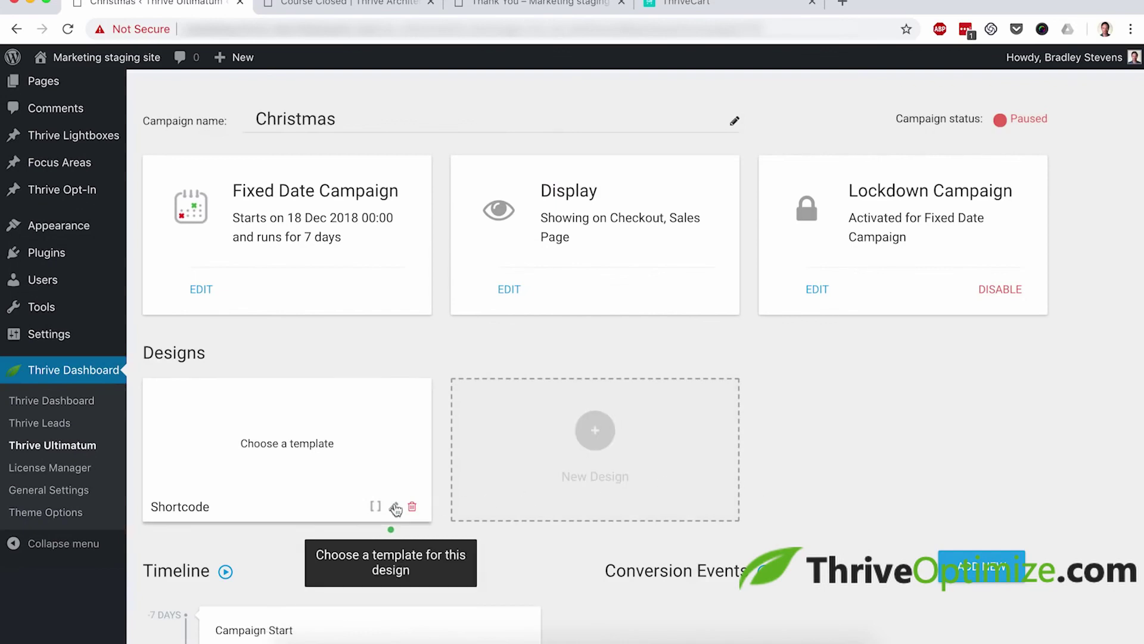
Step: Apply the Shortcode Set 017 template to the Shortcode design, save it and return to the campaign
left_click(393, 508)
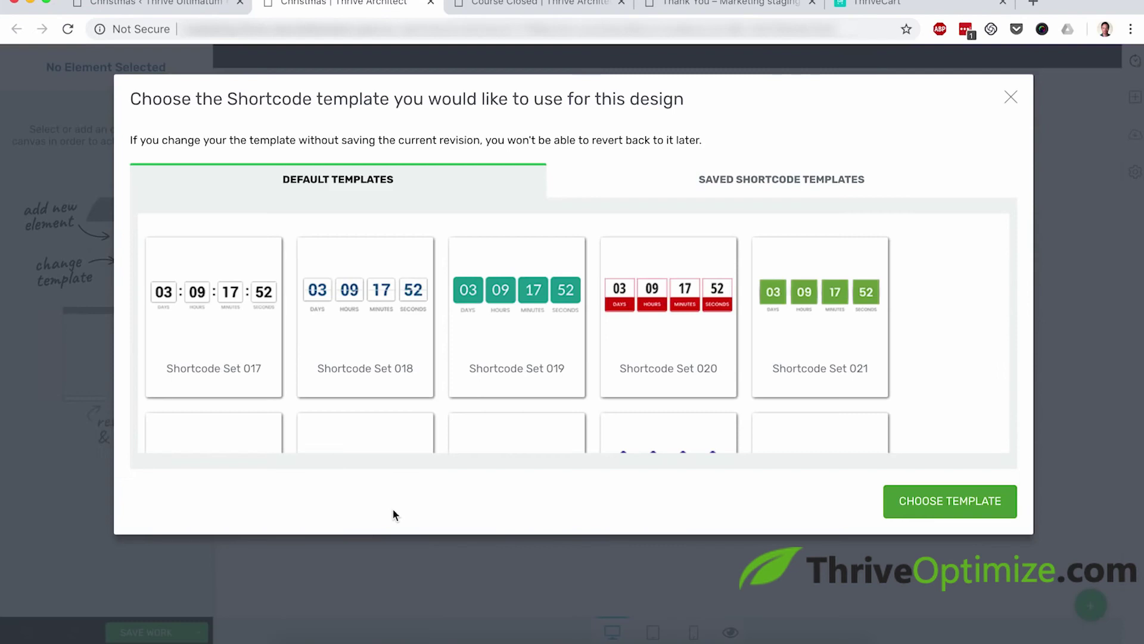
left_click(221, 327)
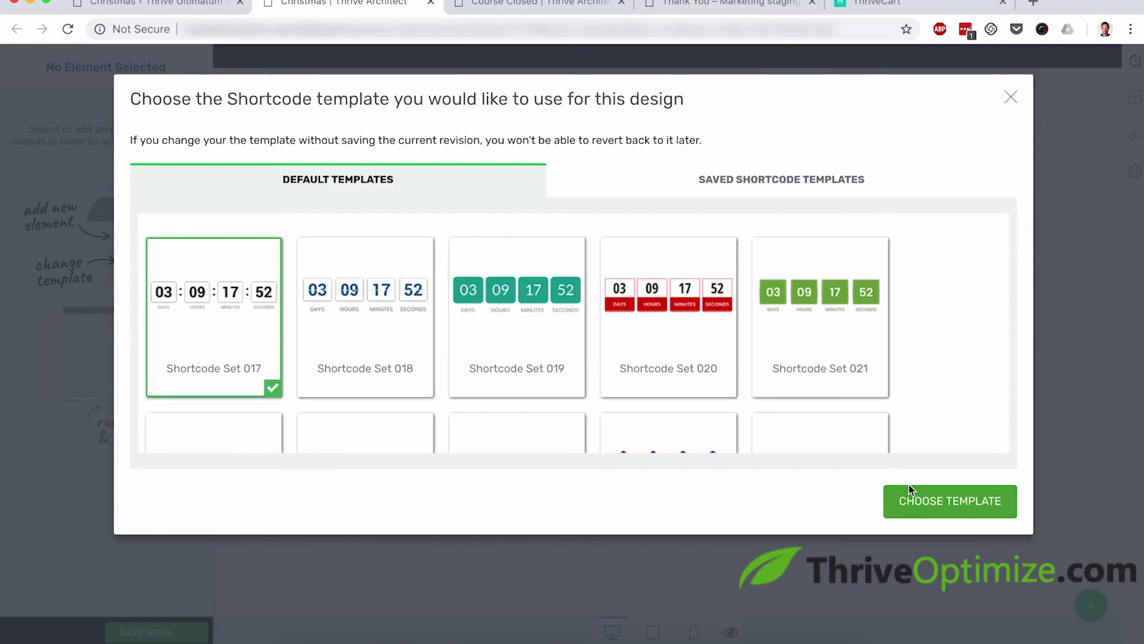
left_click(921, 494)
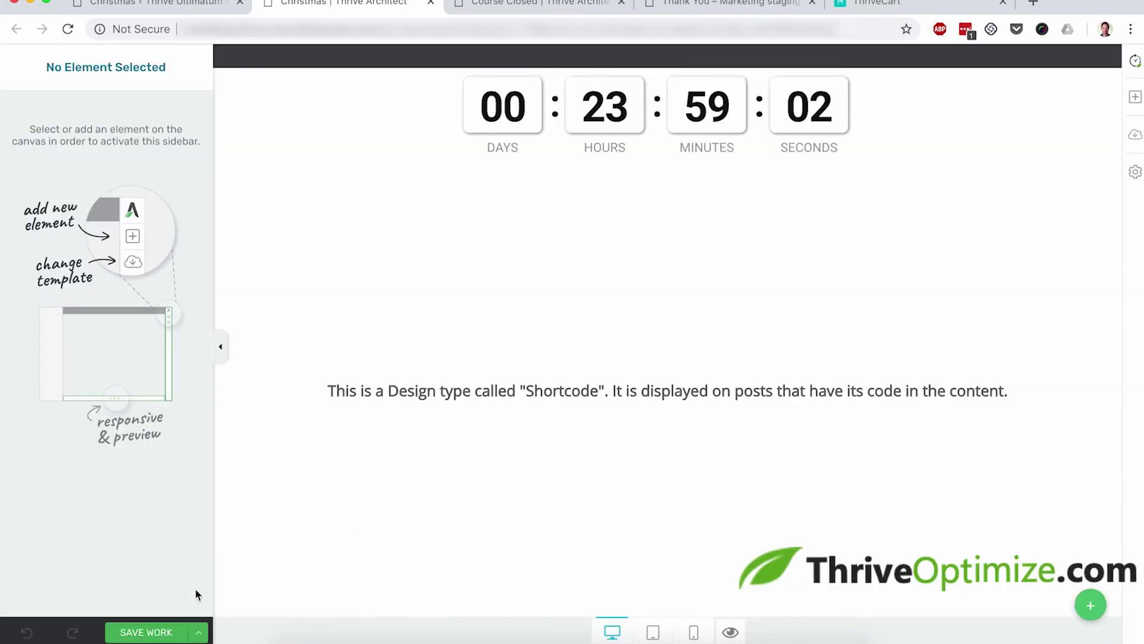
left_click(146, 632)
left_click(432, 3)
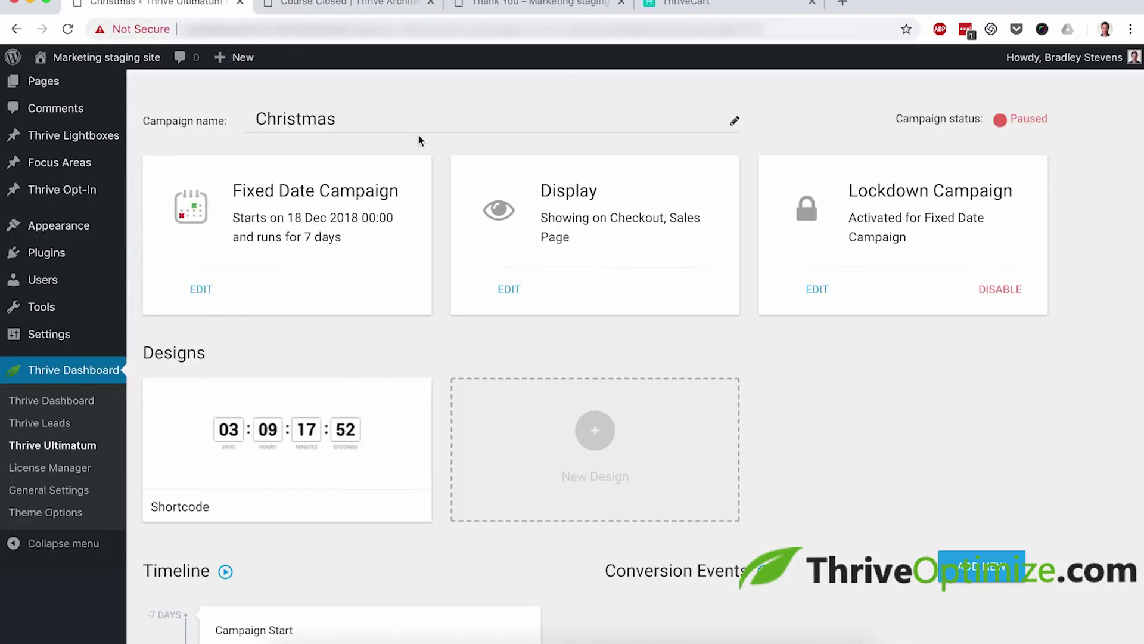
Step: Start the paused Christmas campaign
scroll(441, 143, "up", 2)
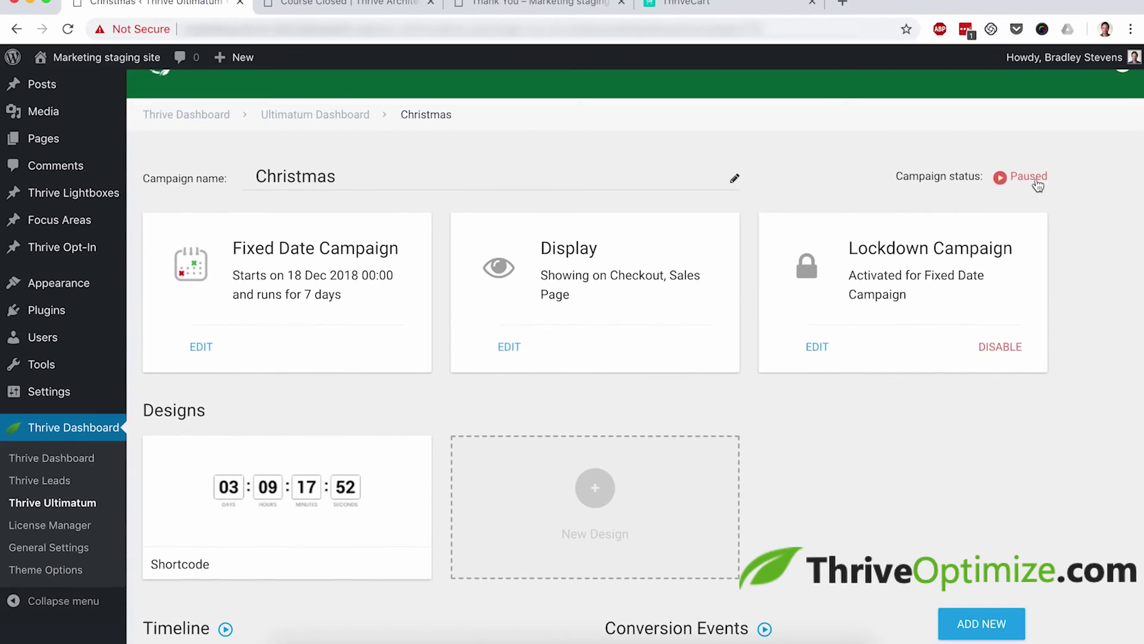
left_click(1036, 179)
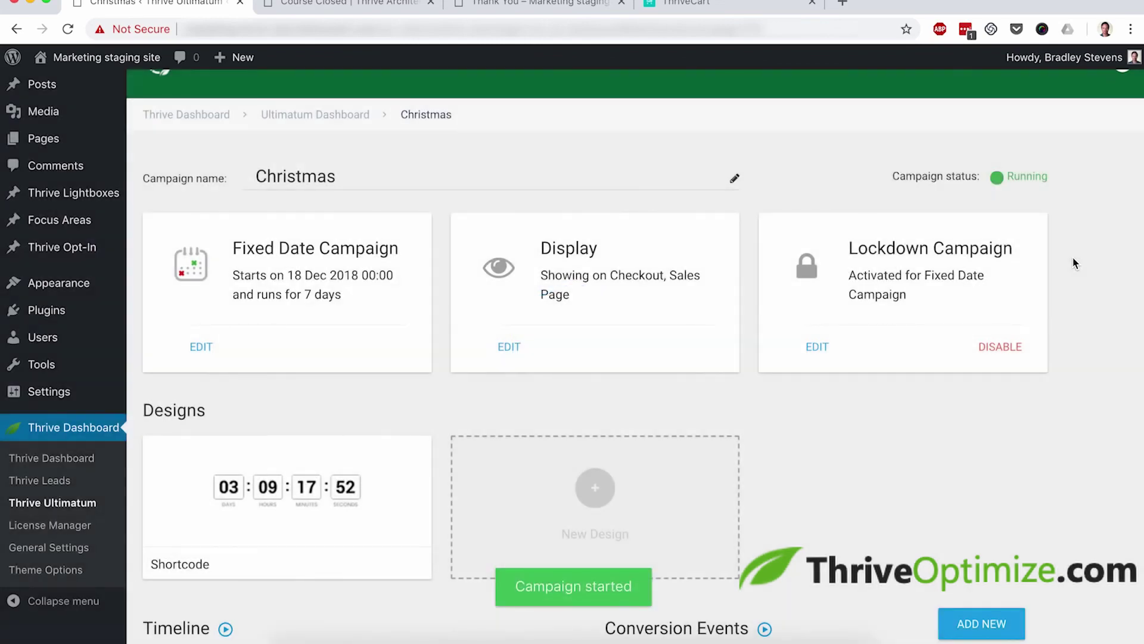
Step: Look over the campaign's timeline and open the list of all WordPress pages
scroll(1073, 258, "down", 5)
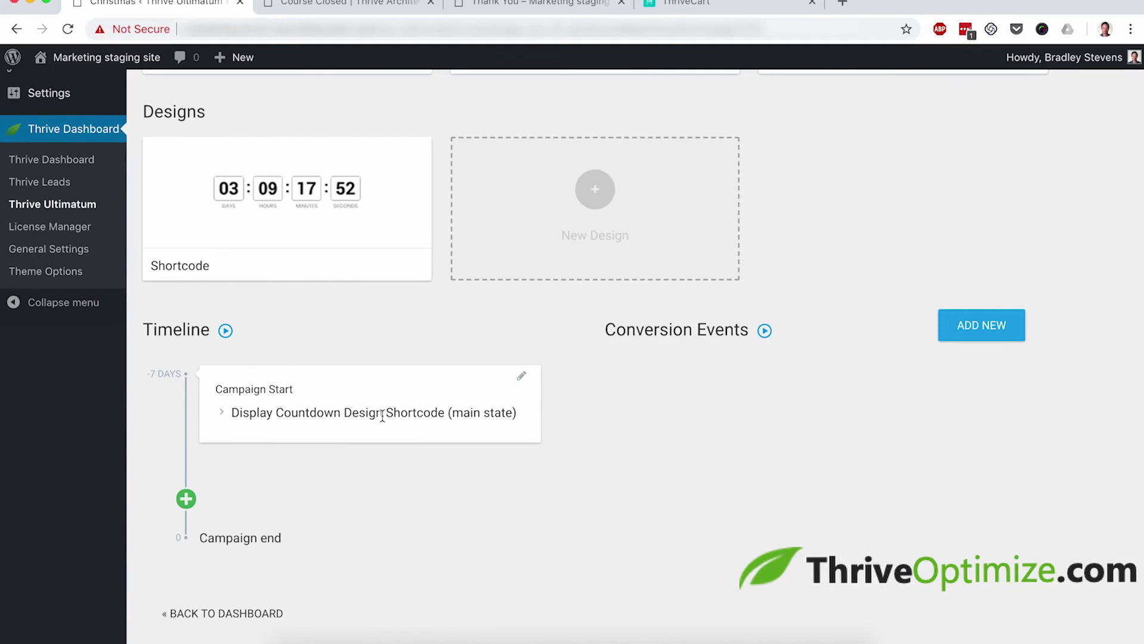
scroll(1071, 528, "up", 5)
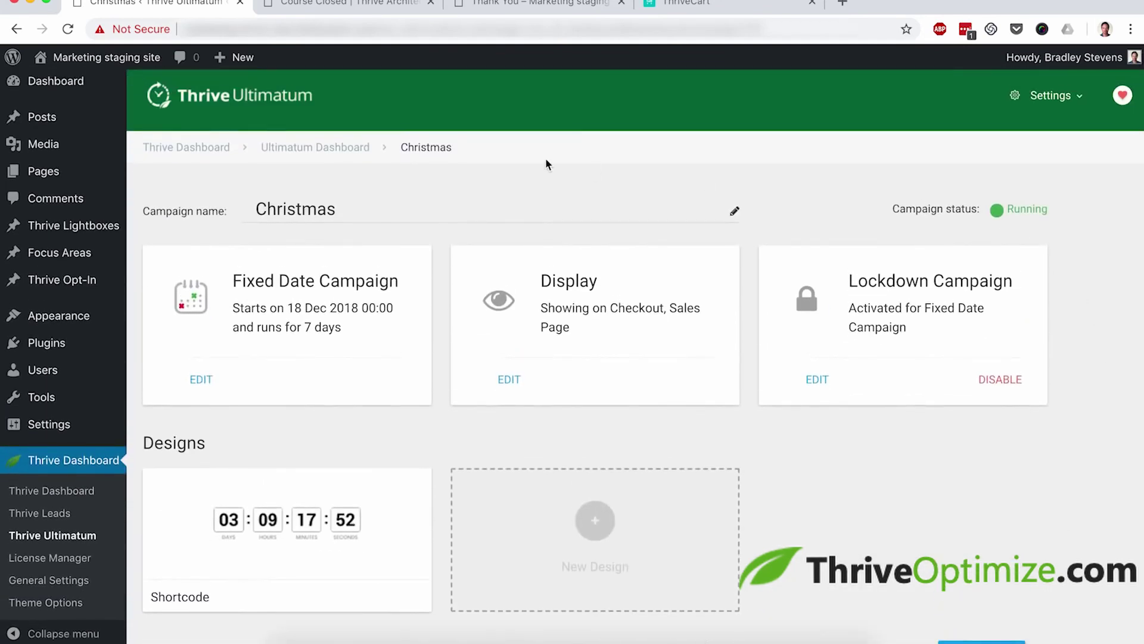
mouse_move(56, 180)
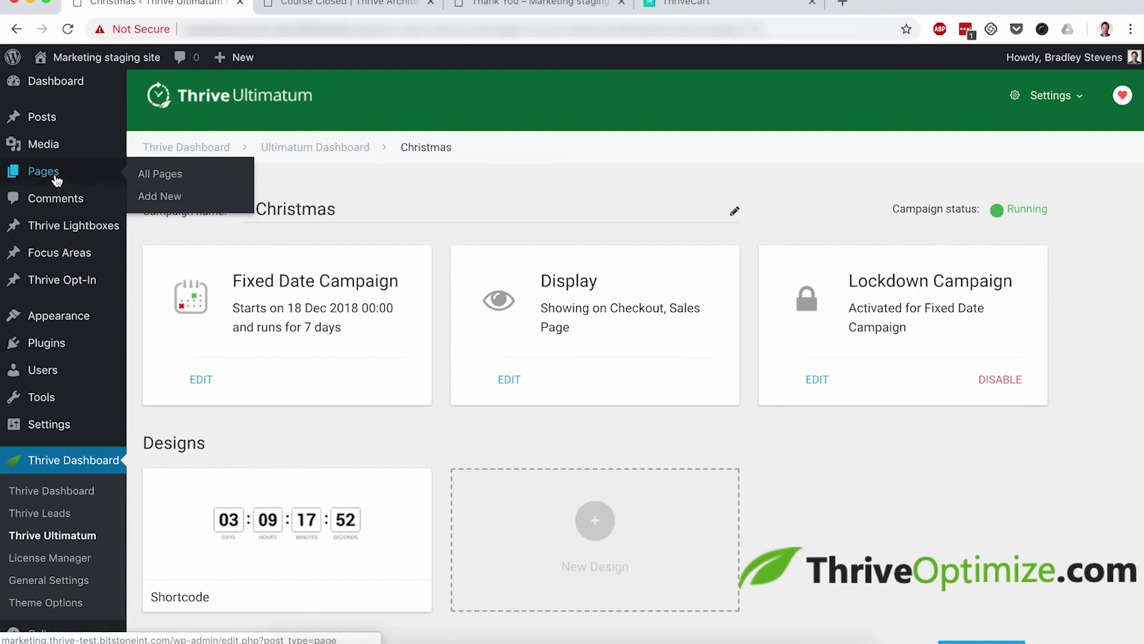
left_click(168, 182)
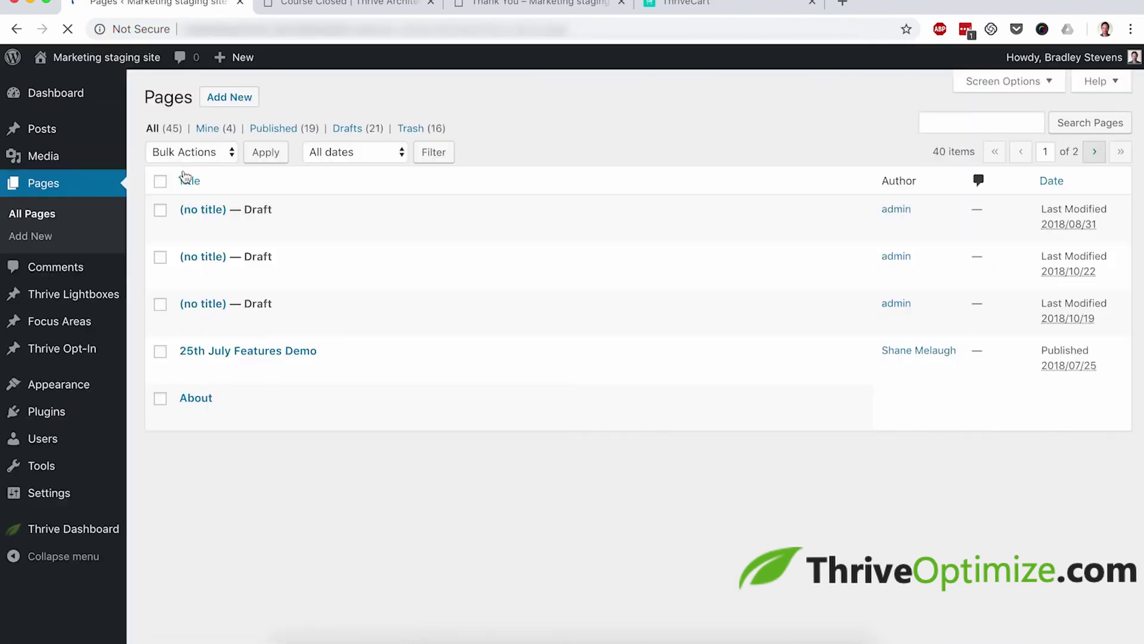
Step: Filter the page list to own pages and open the Sales Page in Thrive Architect
left_click(213, 127)
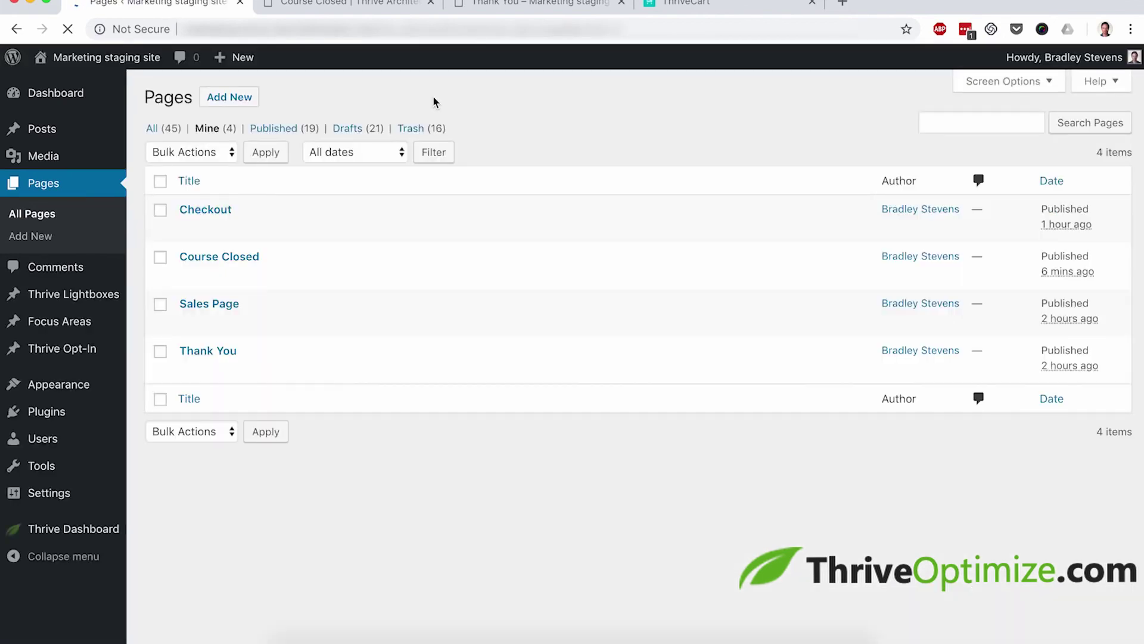
left_click(225, 305)
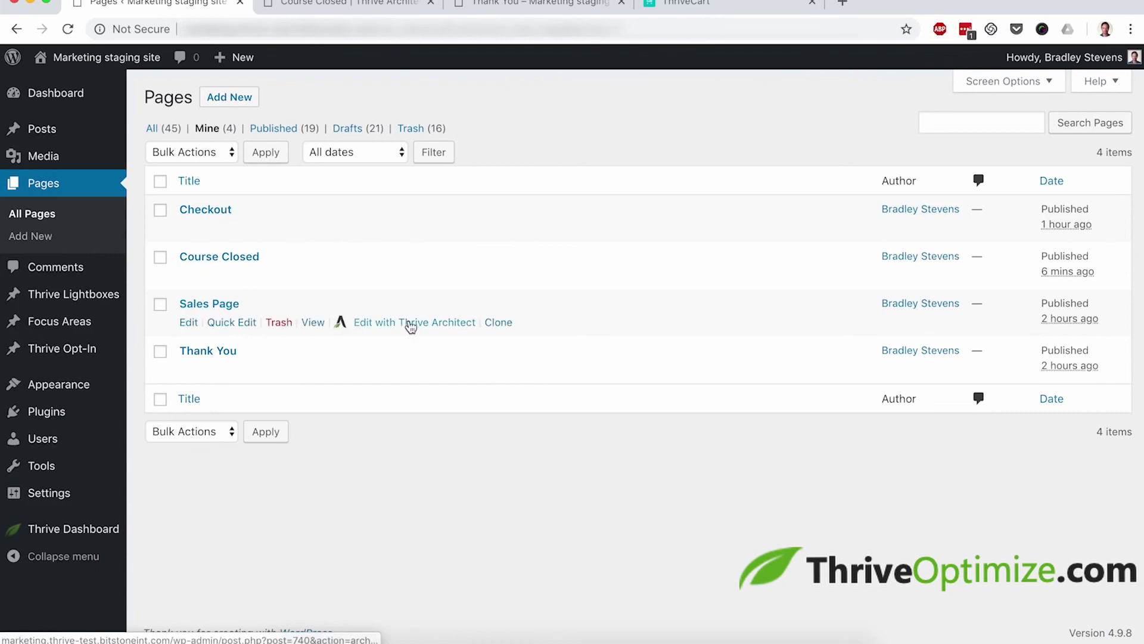
left_click(411, 322)
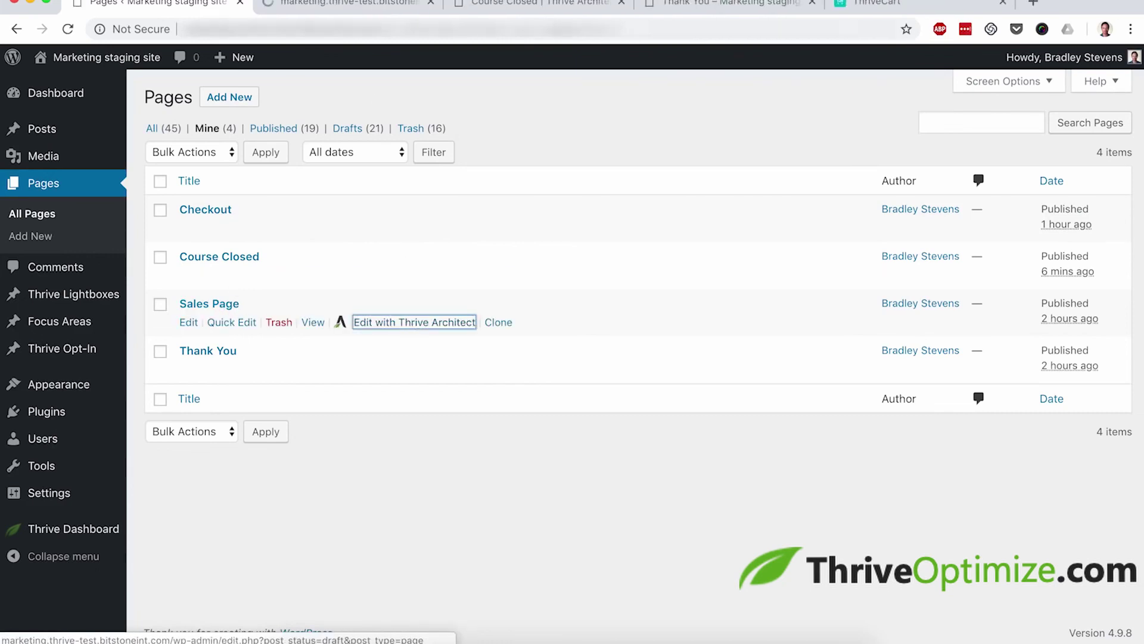
left_click(330, 8)
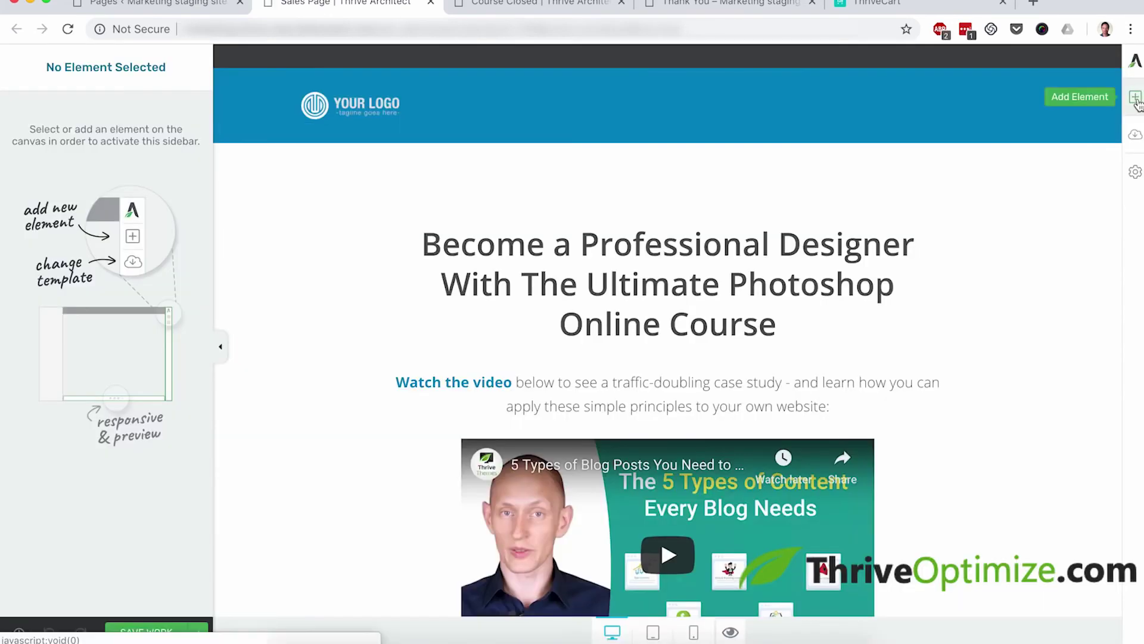
Step: Insert an Ultimatum Countdown element between the intro paragraph and the video on the Sales Page
left_click(1136, 98)
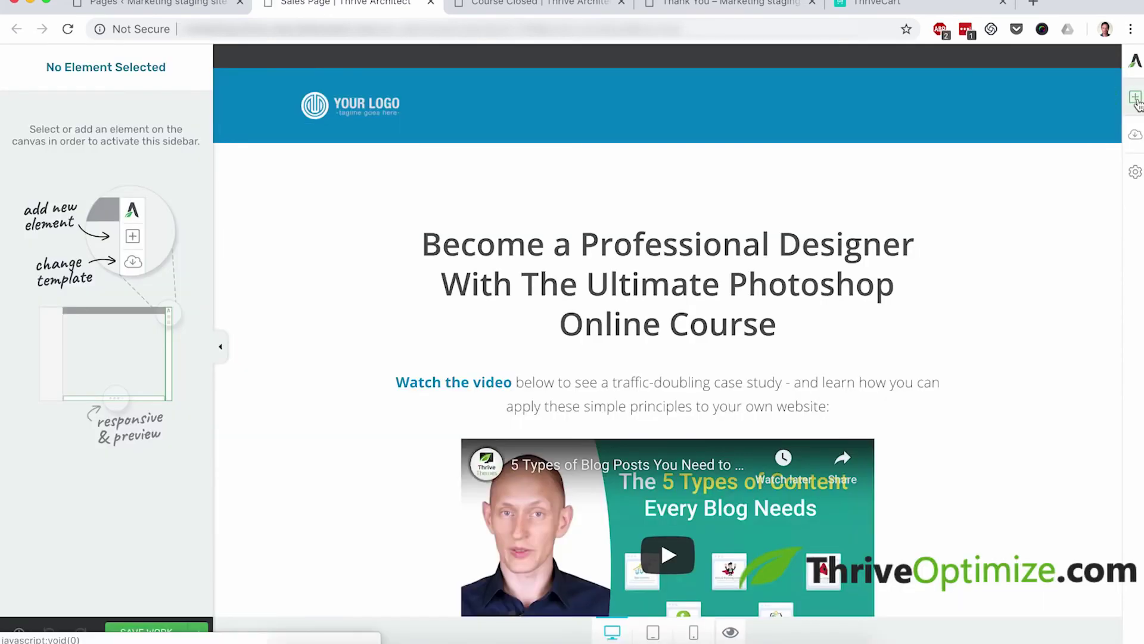
scroll(1026, 350, "down", 7)
scroll(1028, 348, "down", 9)
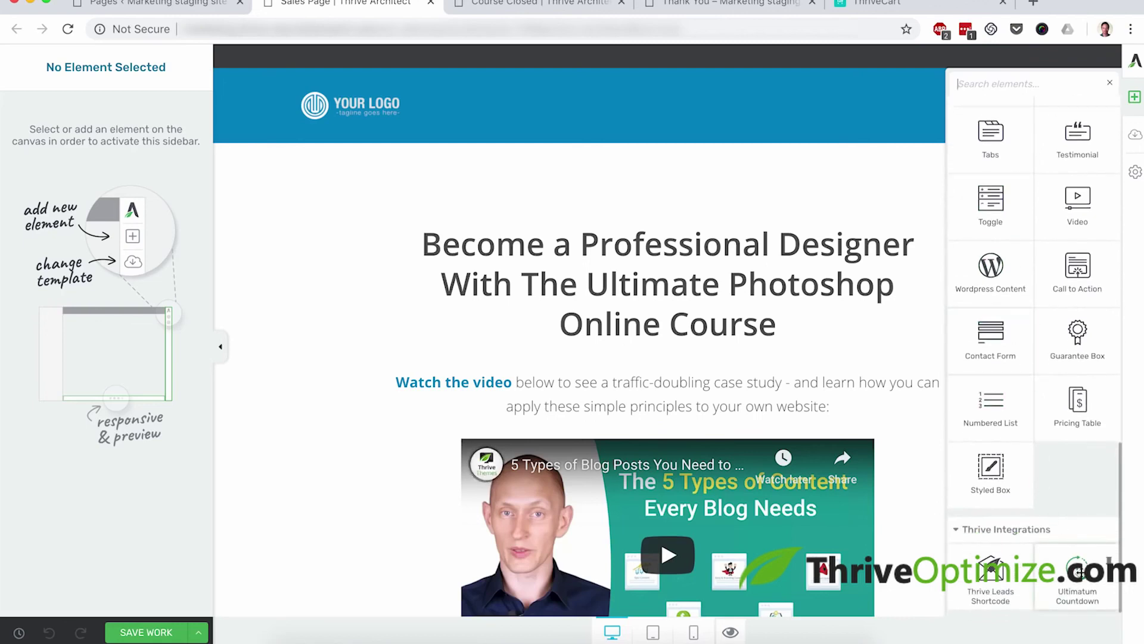
left_click_drag(1081, 570, 769, 414)
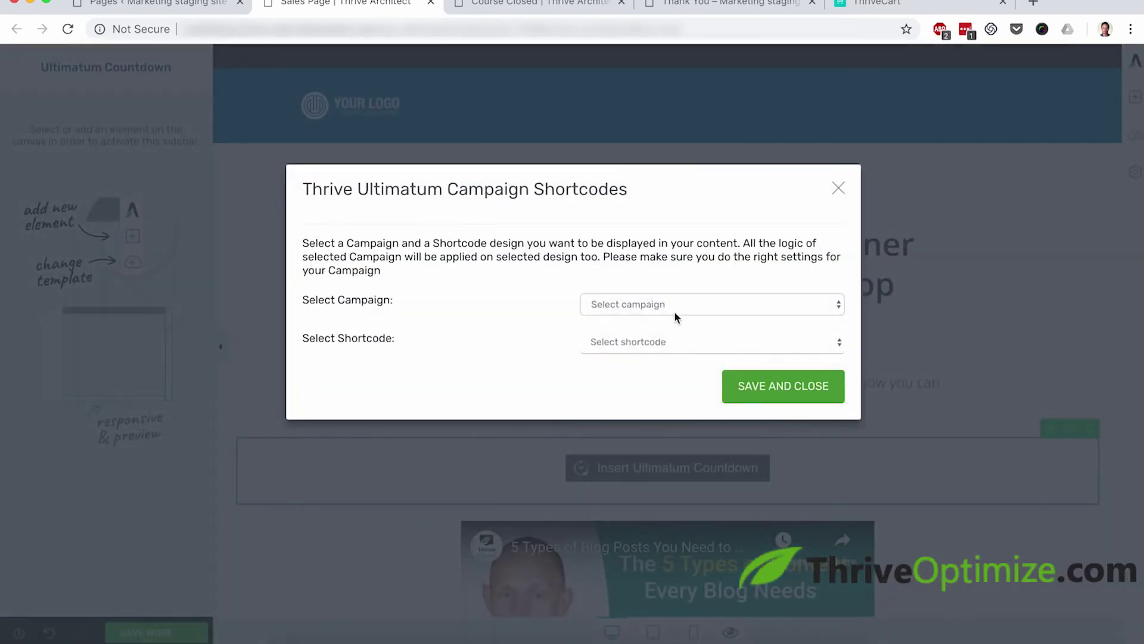
Step: Link the countdown to the Christmas campaign and its Shortcode design, and save the selection
left_click(672, 307)
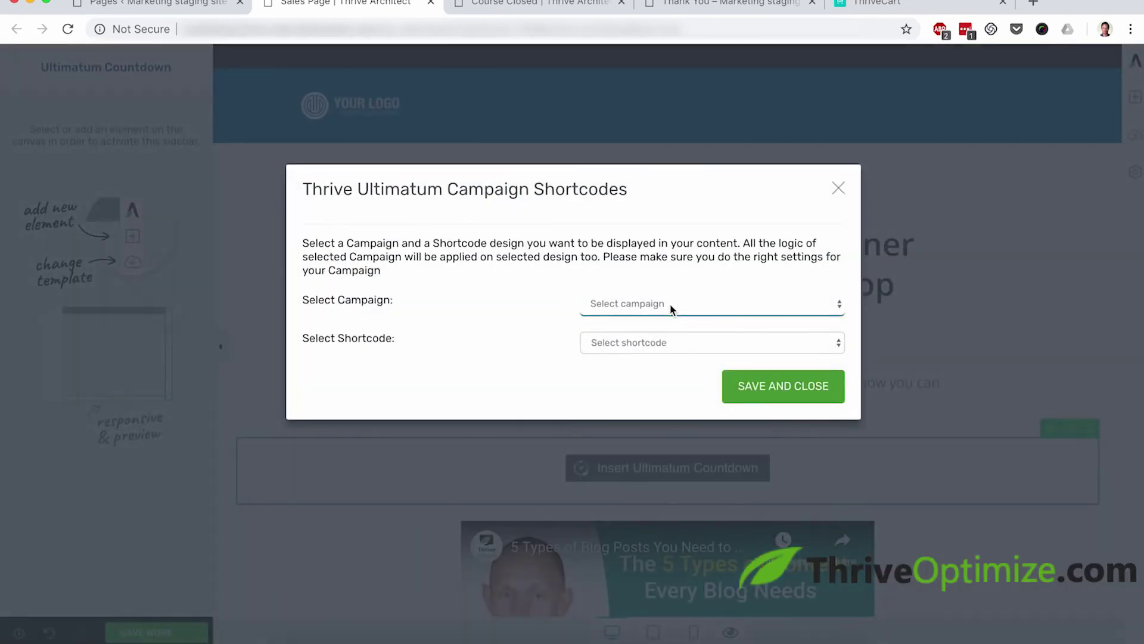
left_click(650, 318)
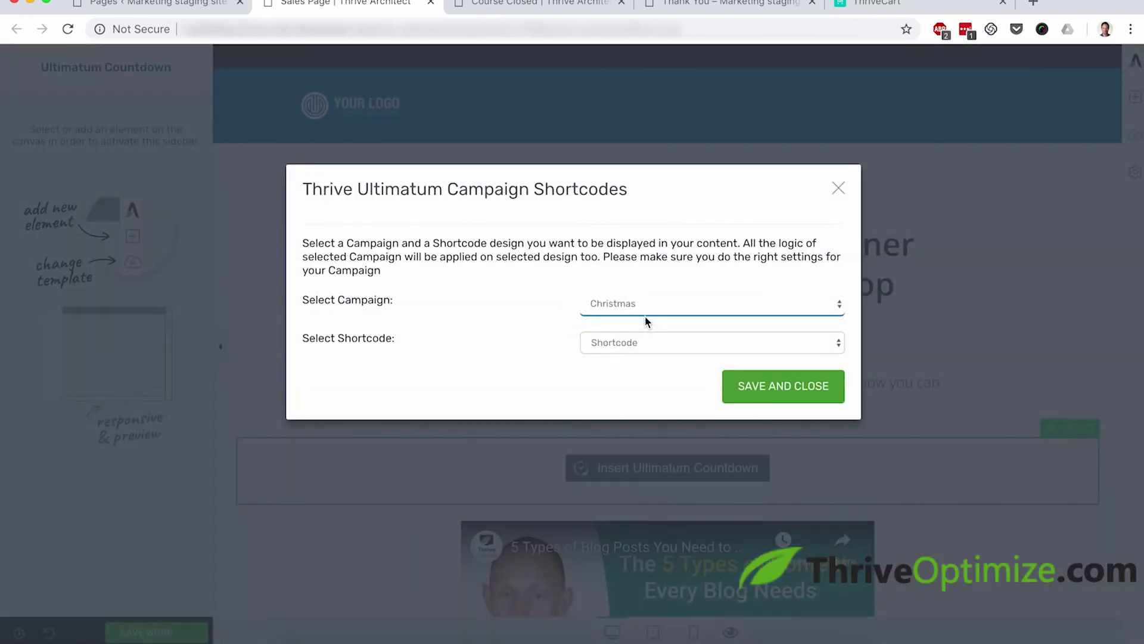
left_click(637, 348)
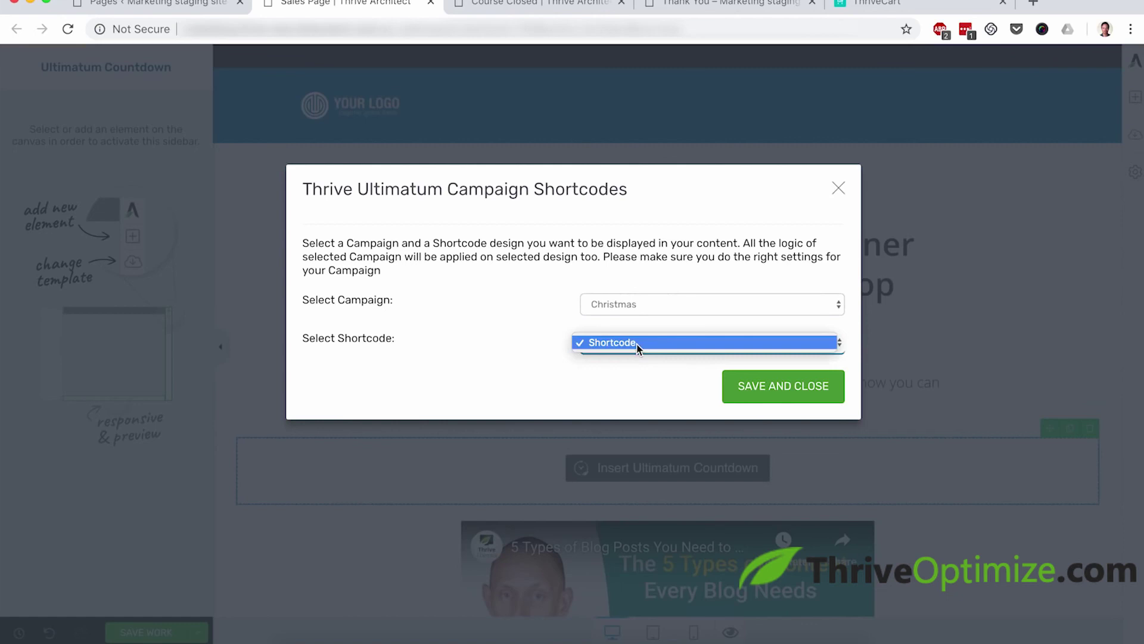
left_click(638, 343)
left_click(761, 389)
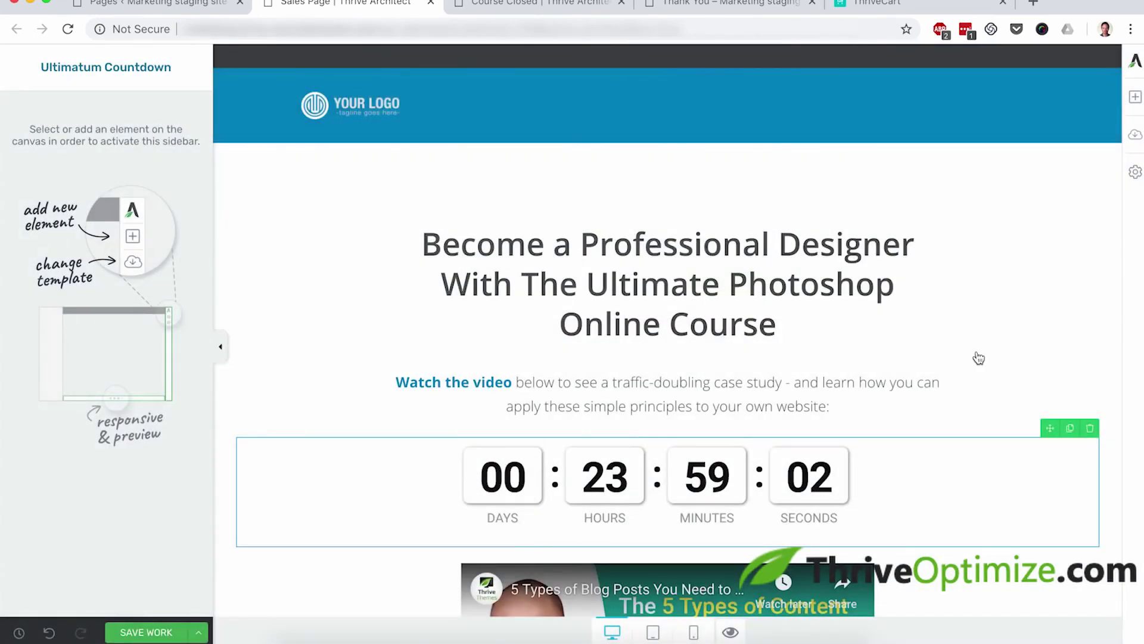
Step: Replace the intro paragraph above the countdown with "Course Closes In:" and save the Sales Page
scroll(978, 358, "down", 2)
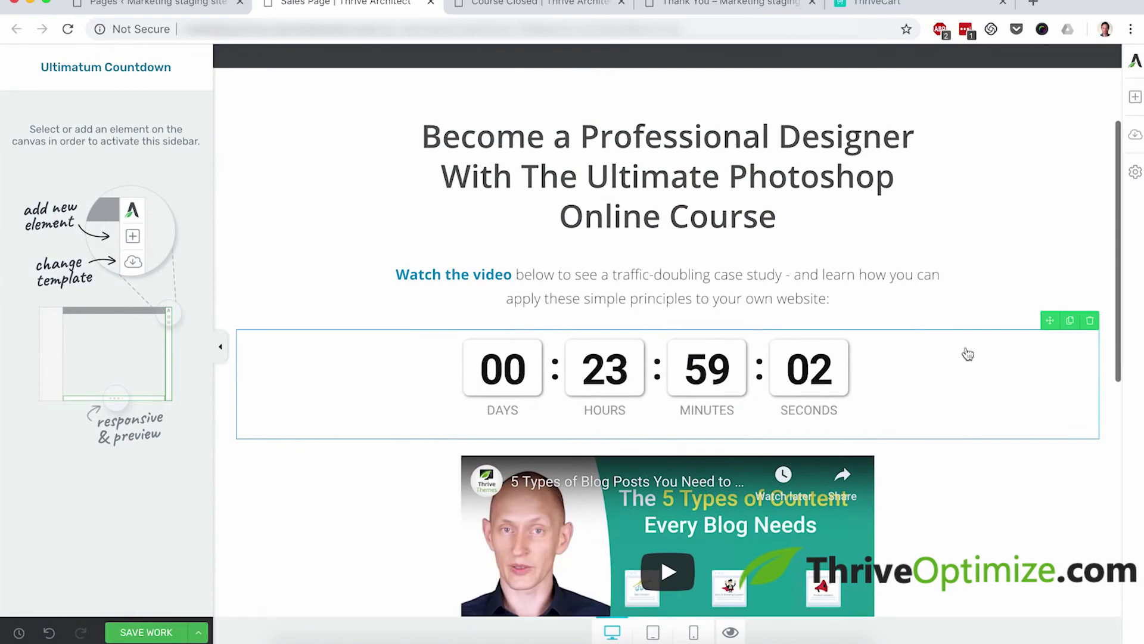
left_click(818, 301)
type("Course ")
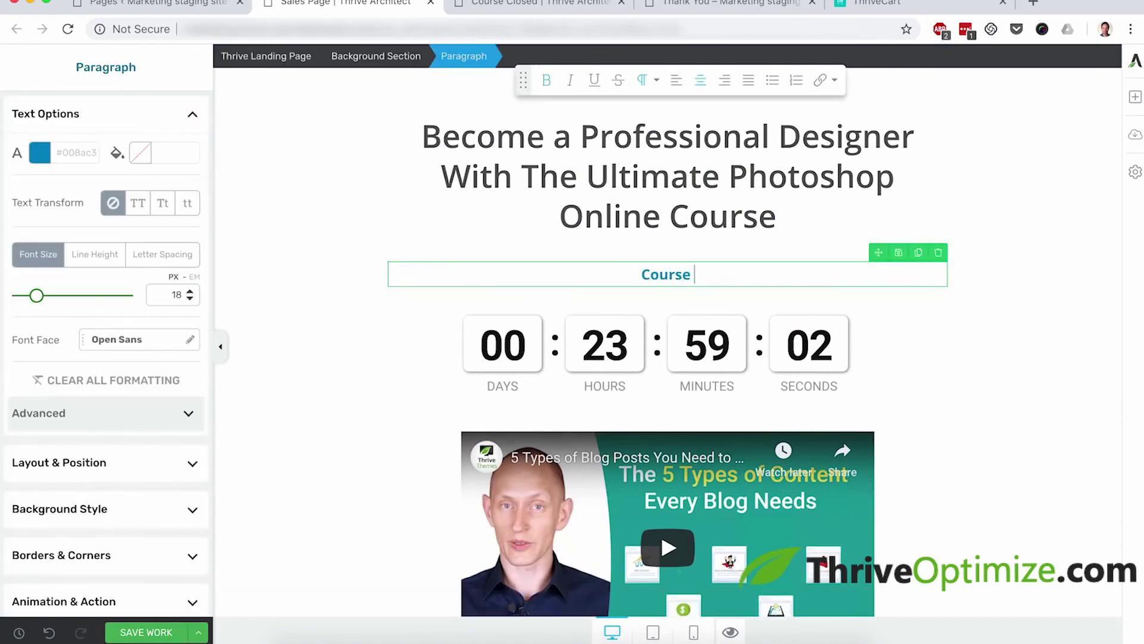
type("Closes In:")
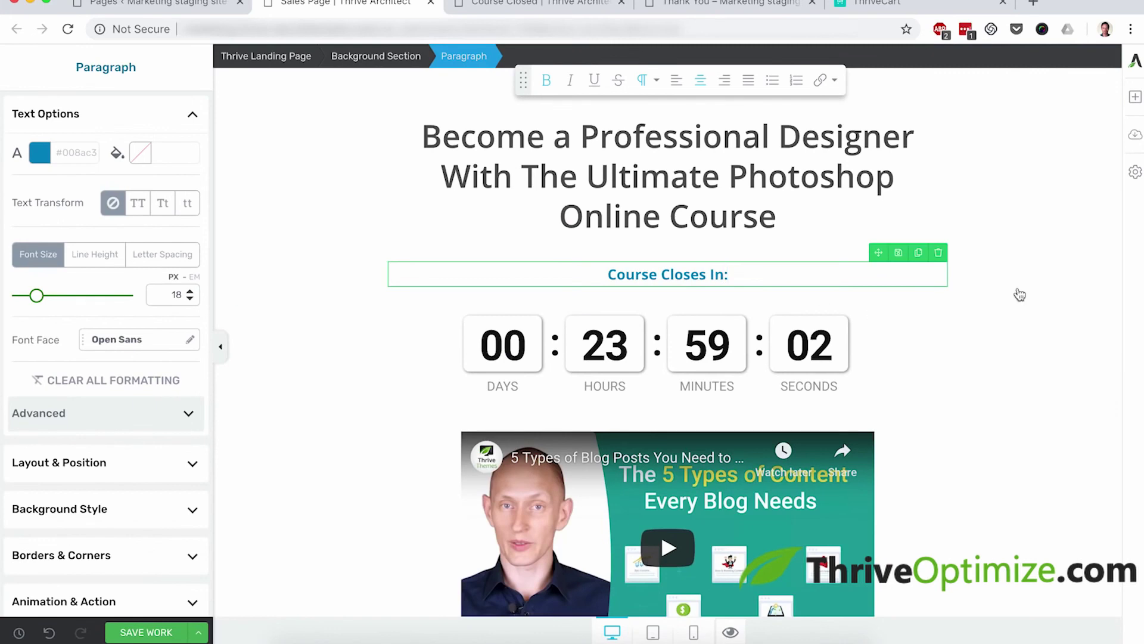
left_click(1067, 272)
scroll(1066, 270, "down", 3)
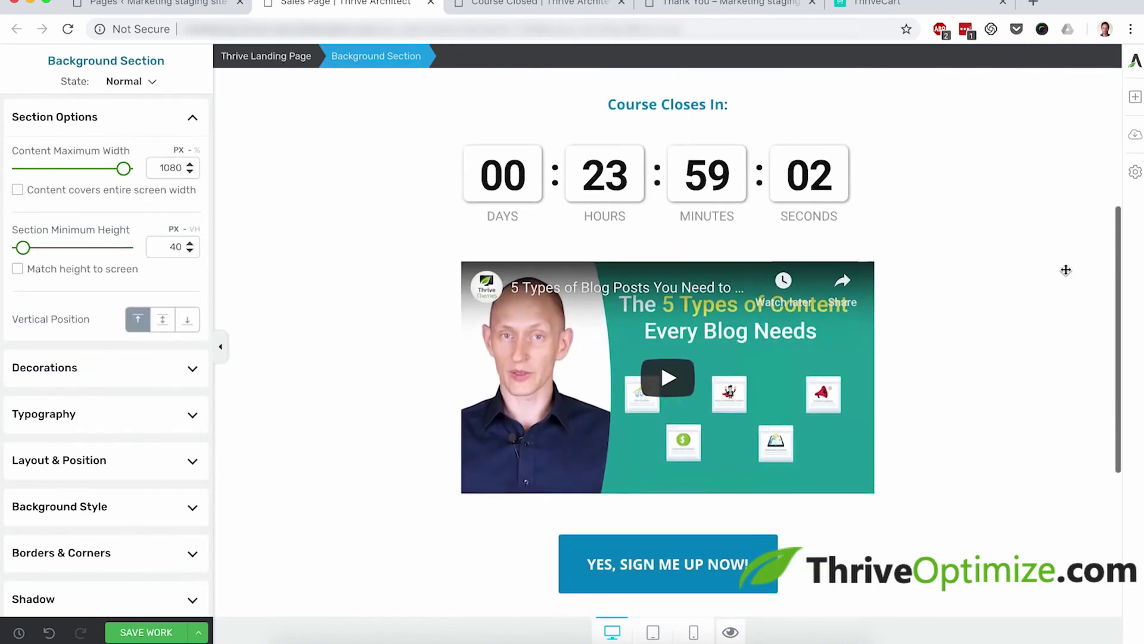
left_click(161, 632)
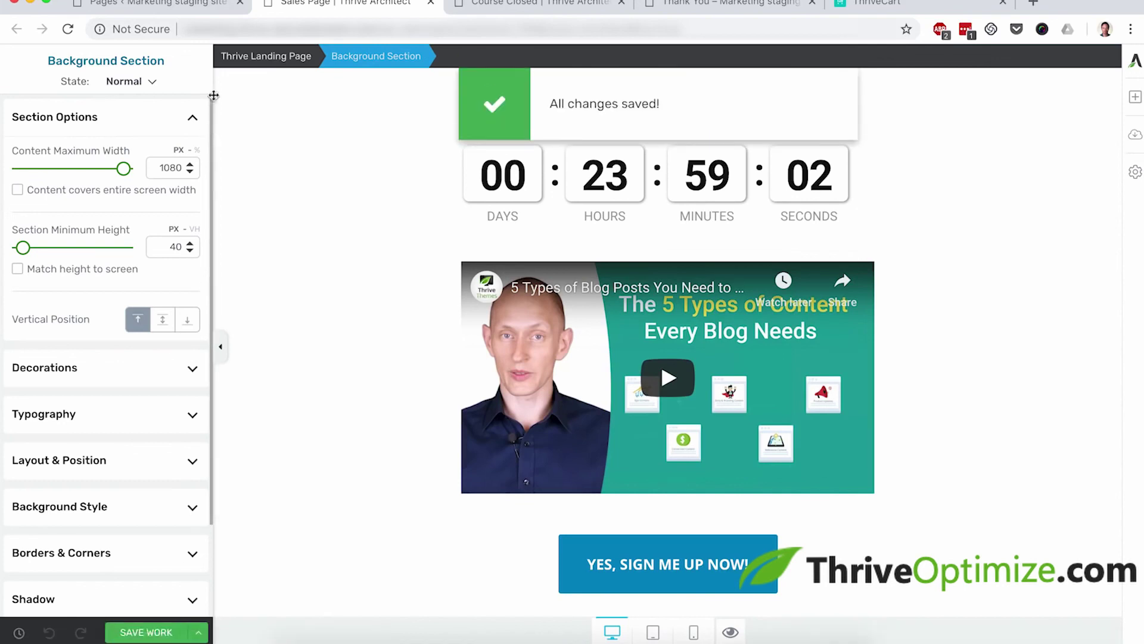
Step: Open the Checkout page in Thrive Architect and insert an Ultimatum Countdown element beneath the intro text, above the order form
left_click(177, 8)
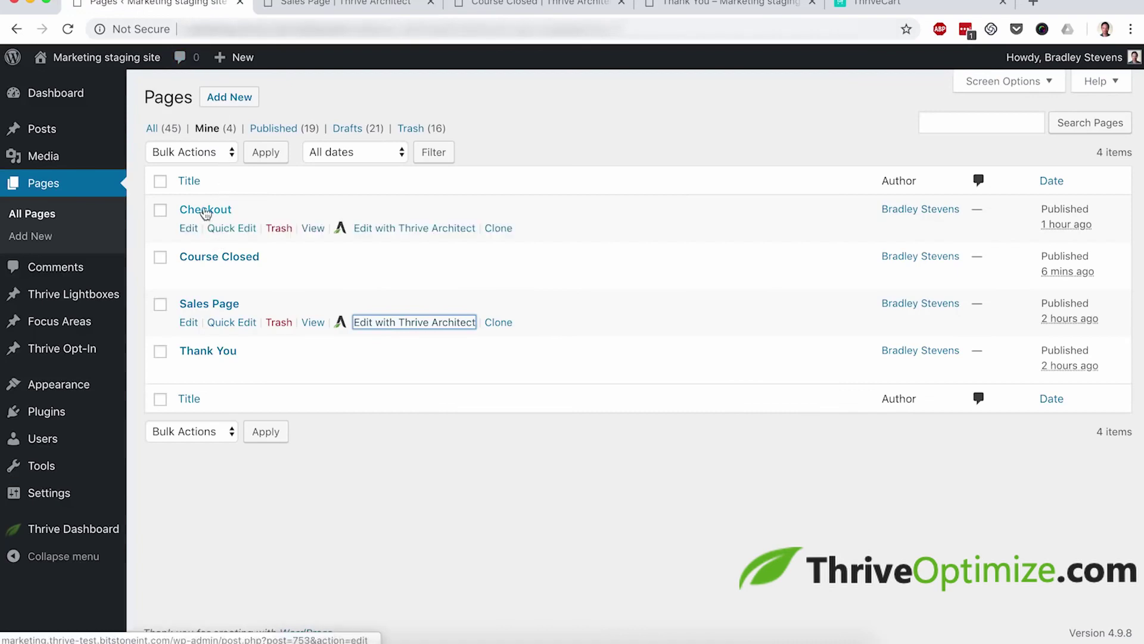
left_click(390, 229)
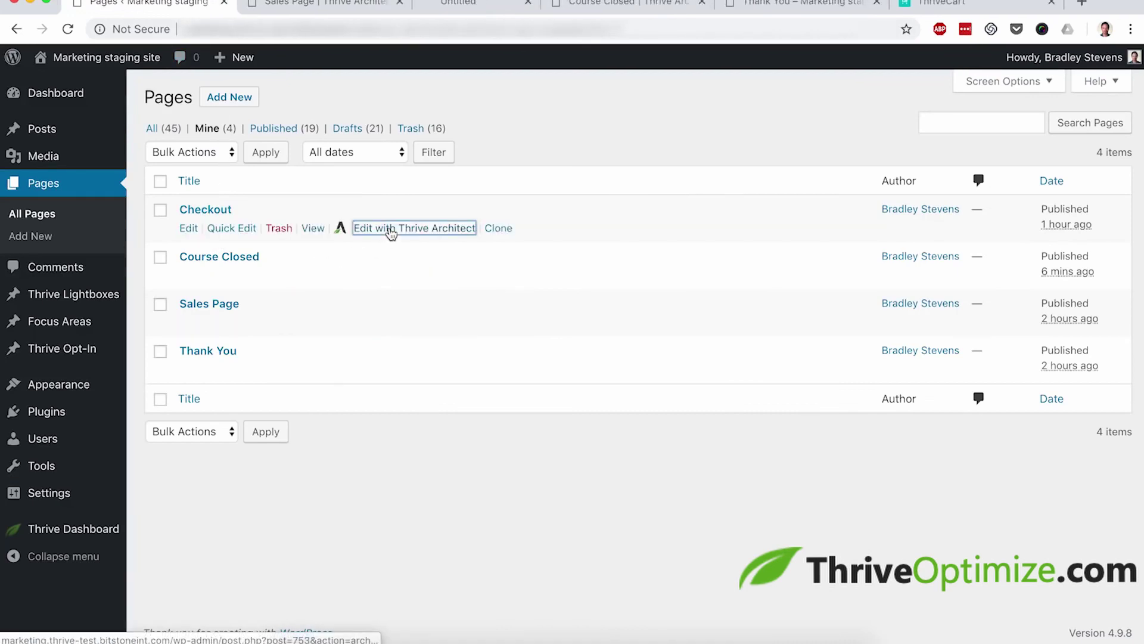
left_click(482, 6)
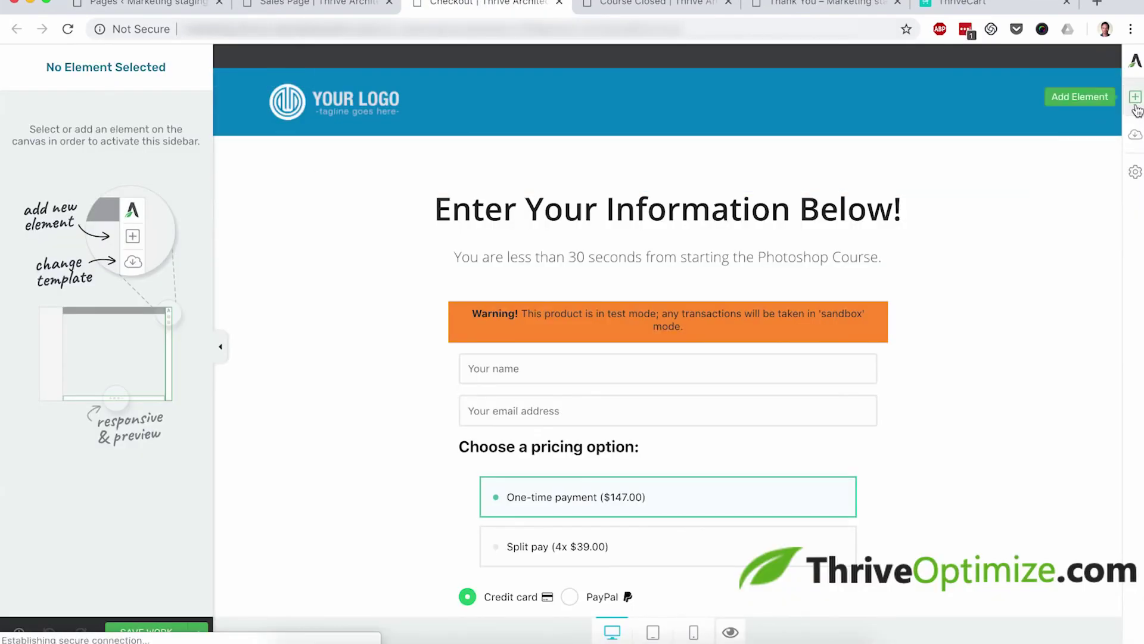
left_click(1135, 98)
scroll(1028, 292, "down", 5)
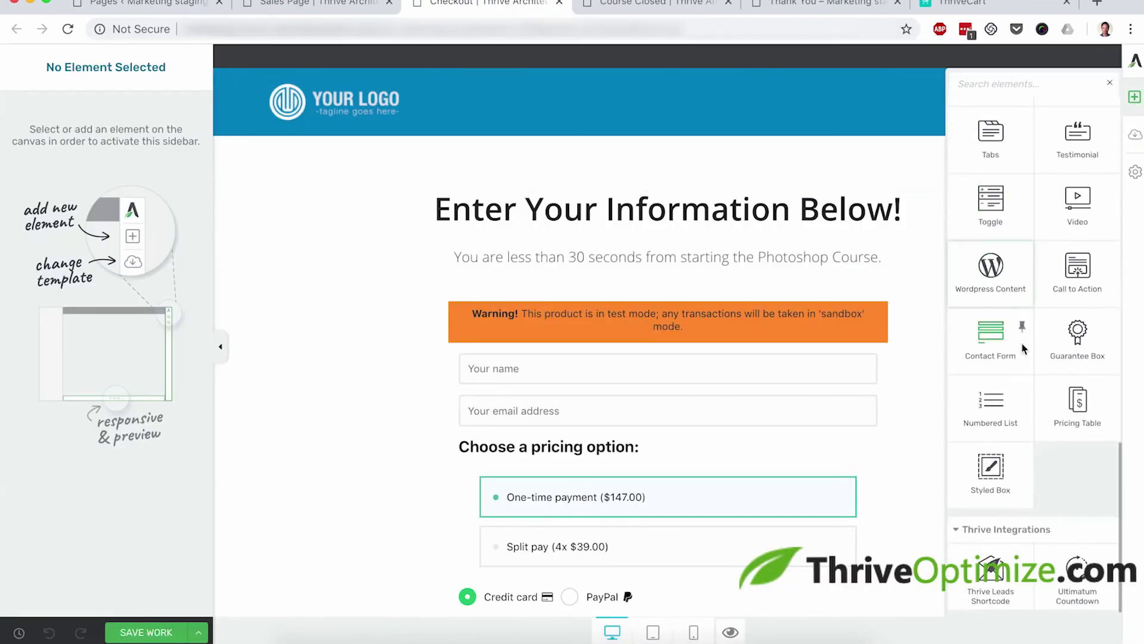
left_click_drag(1078, 566, 704, 263)
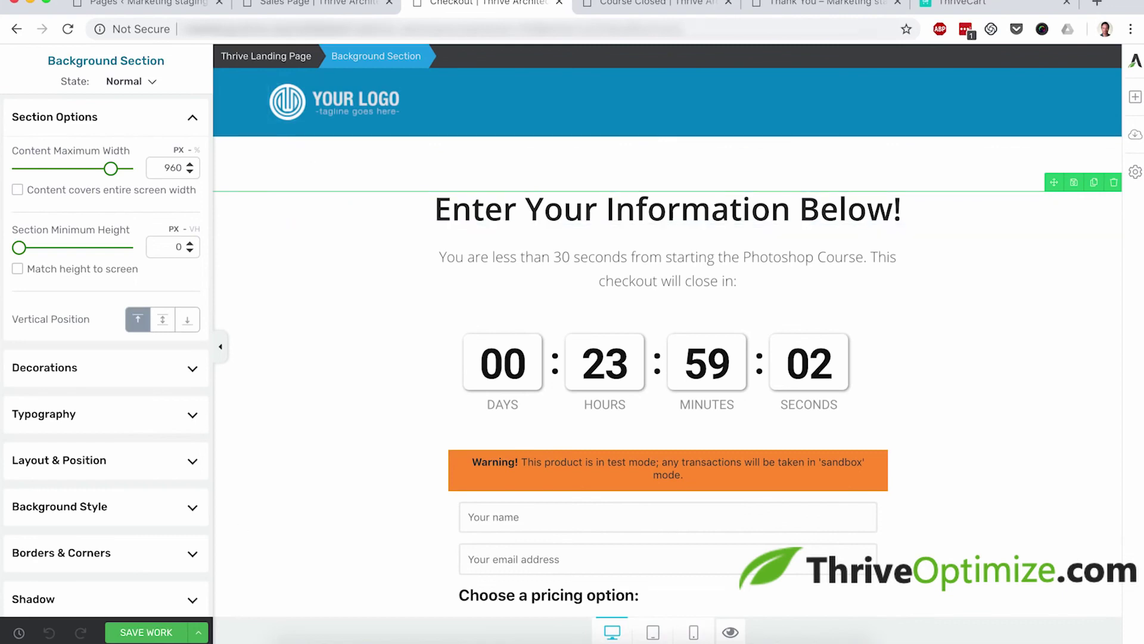
Step: Preview the saved Sales Page and read the Admin Mode notice about the page restriction
left_click(317, 7)
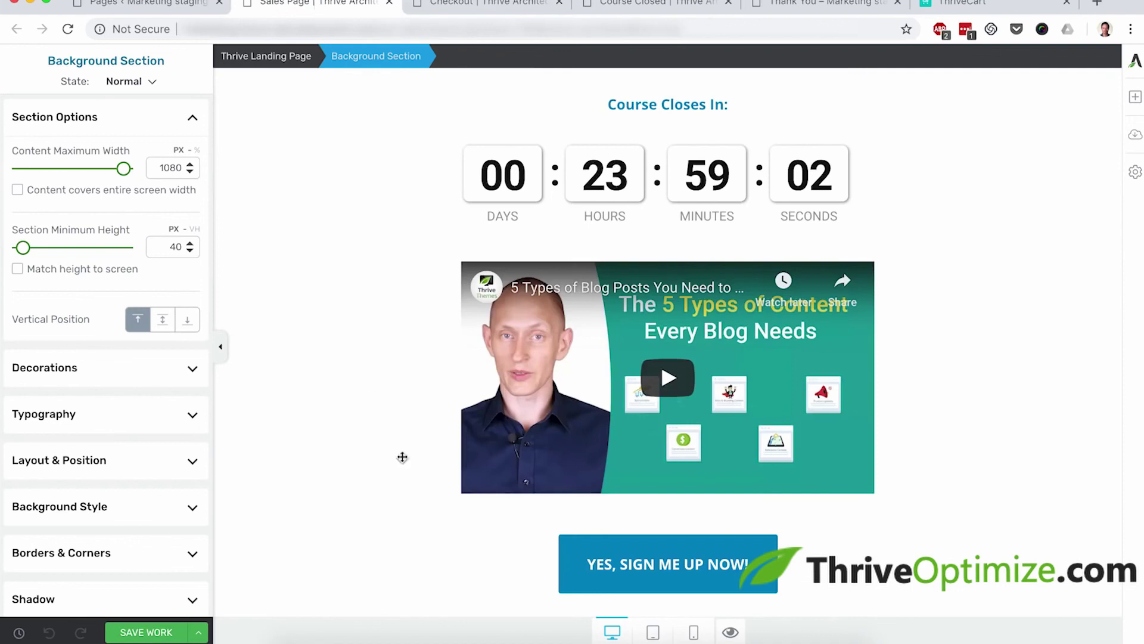
left_click(734, 633)
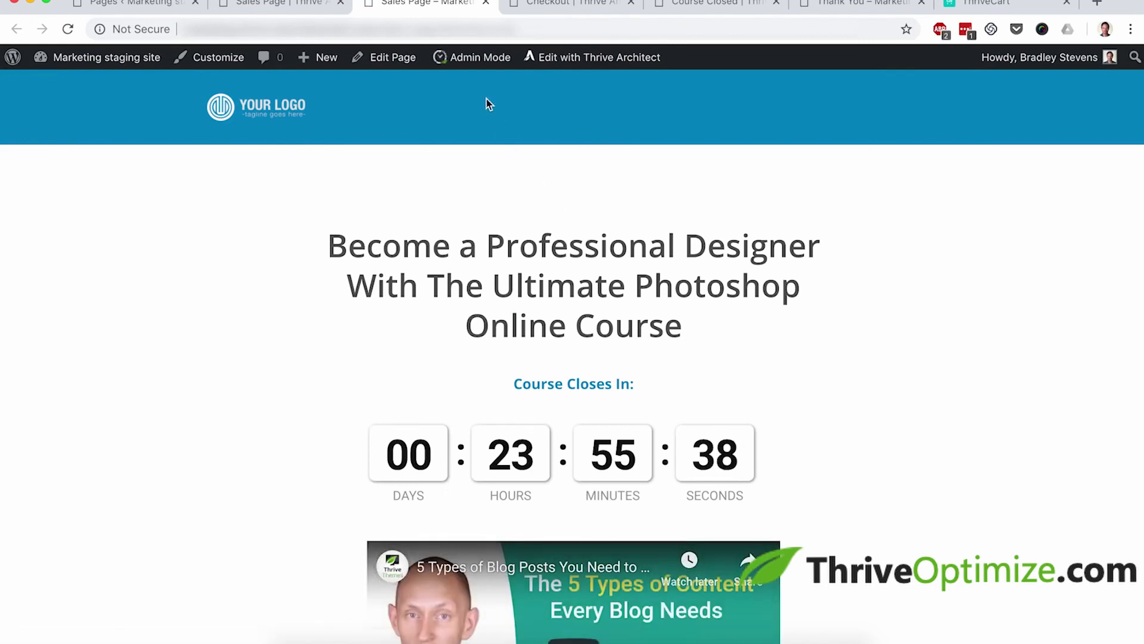
mouse_move(473, 65)
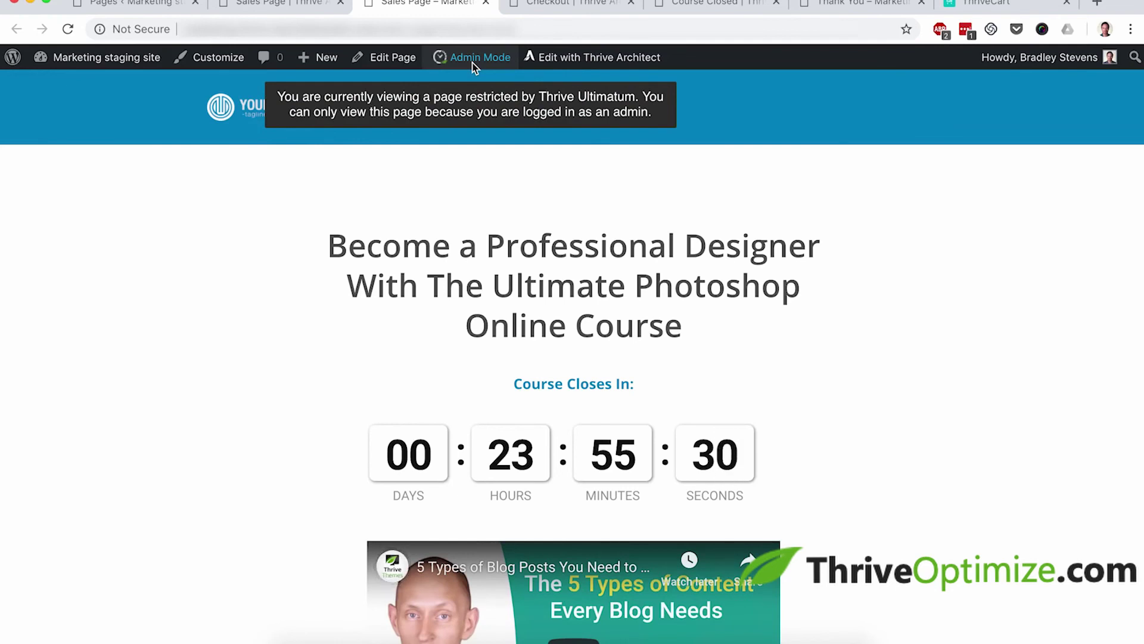
Step: Copy the Sales Page address without the preview parameter
left_click(442, 29)
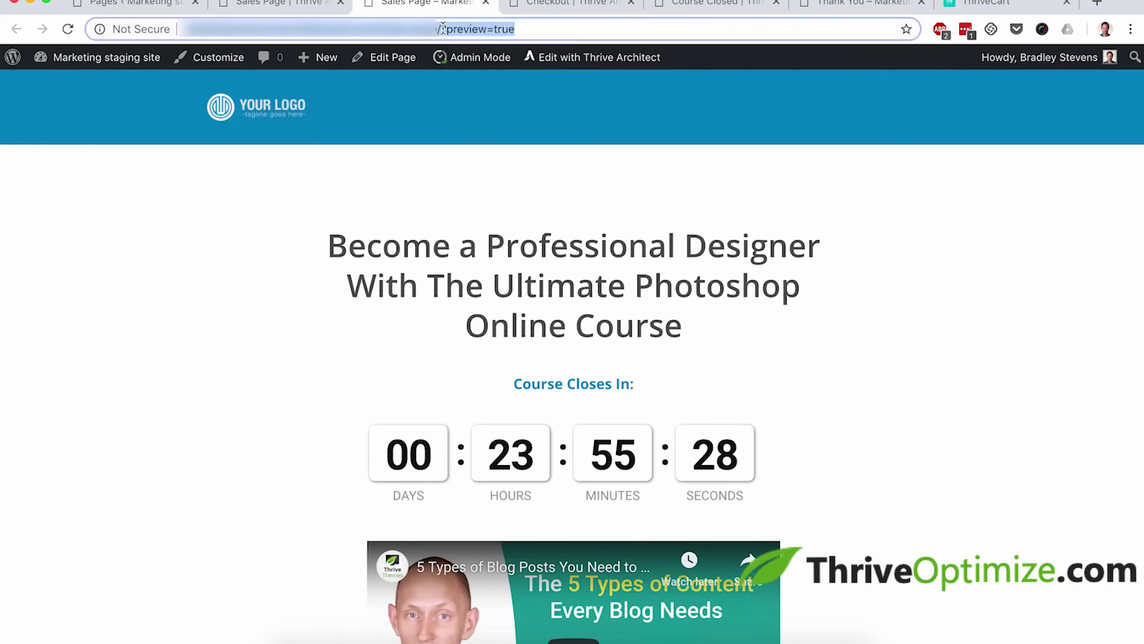
left_click(443, 29)
key("super+a")
type("marketing.t")
key("super+a")
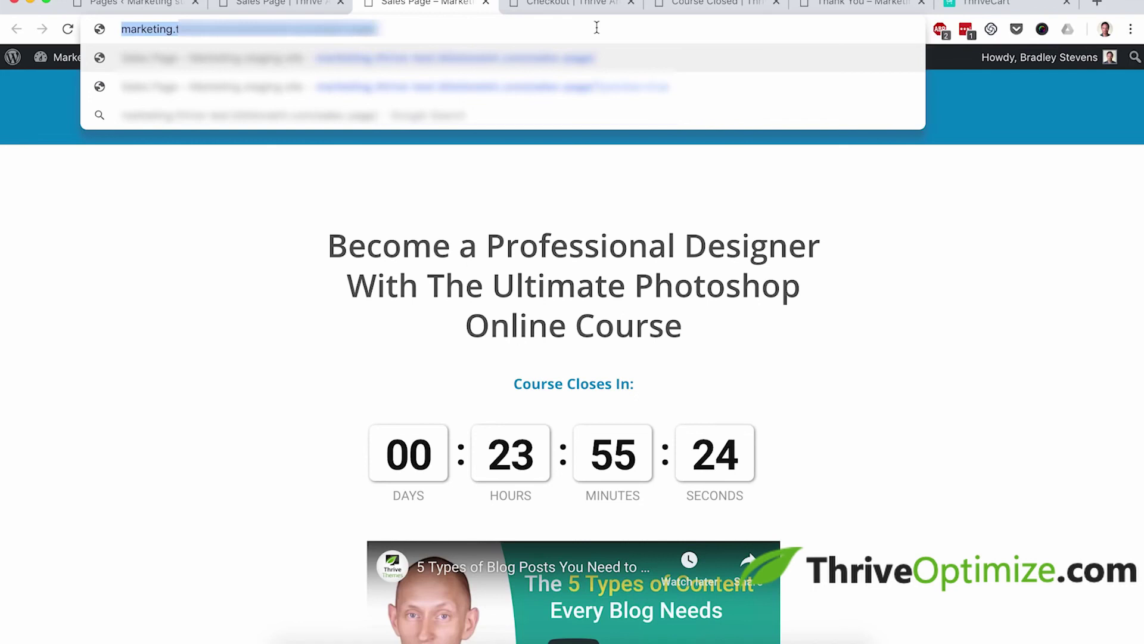
left_click(311, 207)
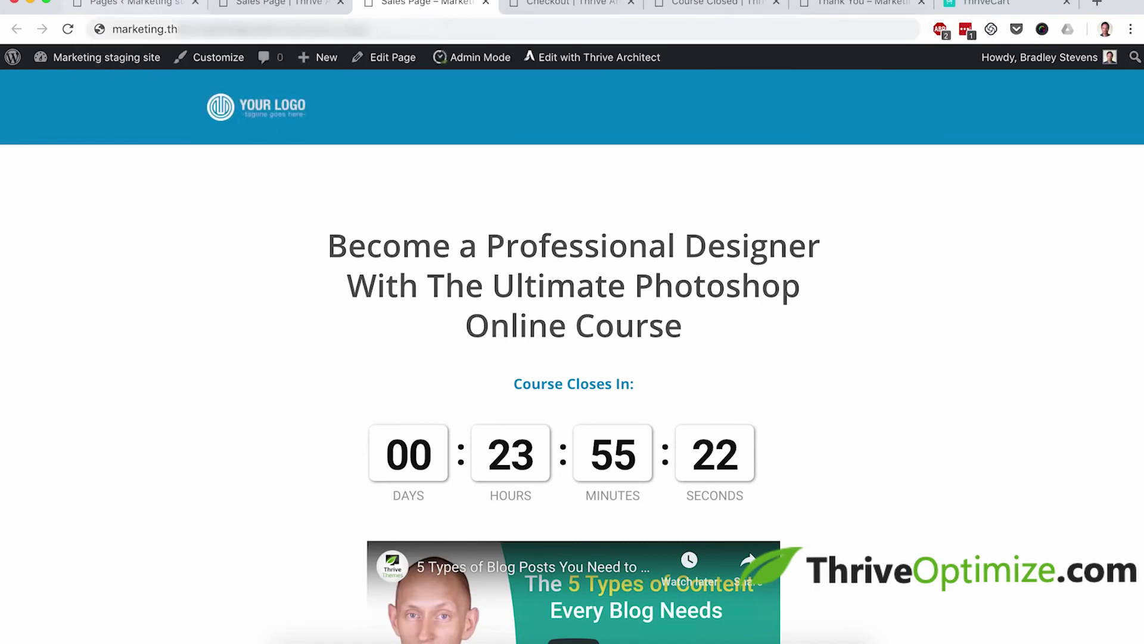
Step: Load the copied Sales Page address in a private browser window to check the lockdown redirect, and close the window
left_click(119, 3)
left_click(131, 22)
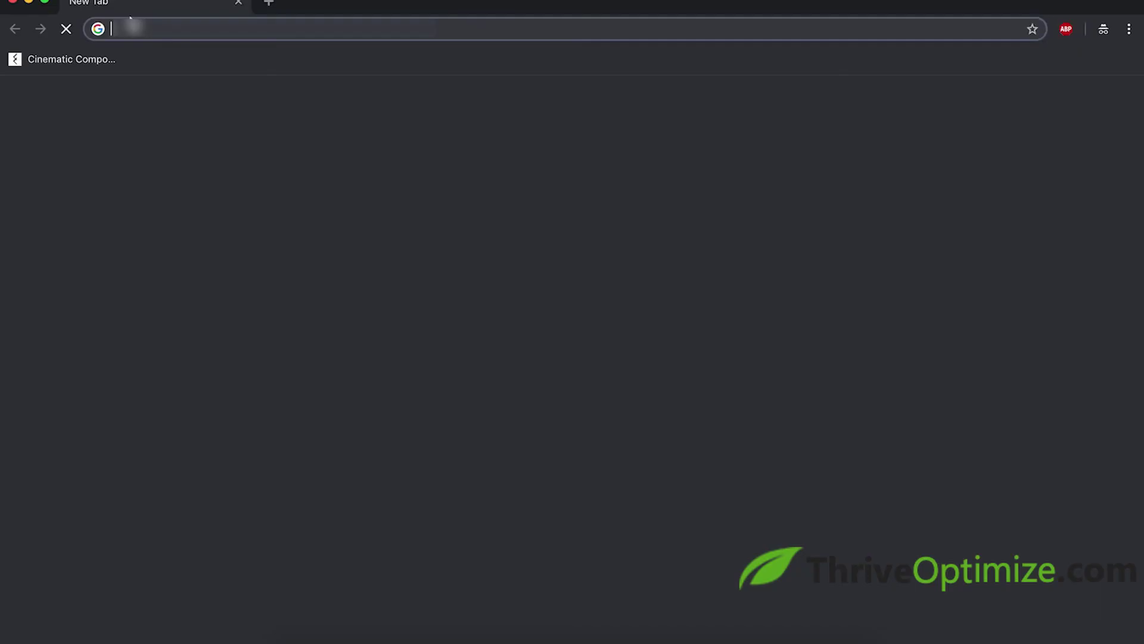
key("super+v")
key("Return")
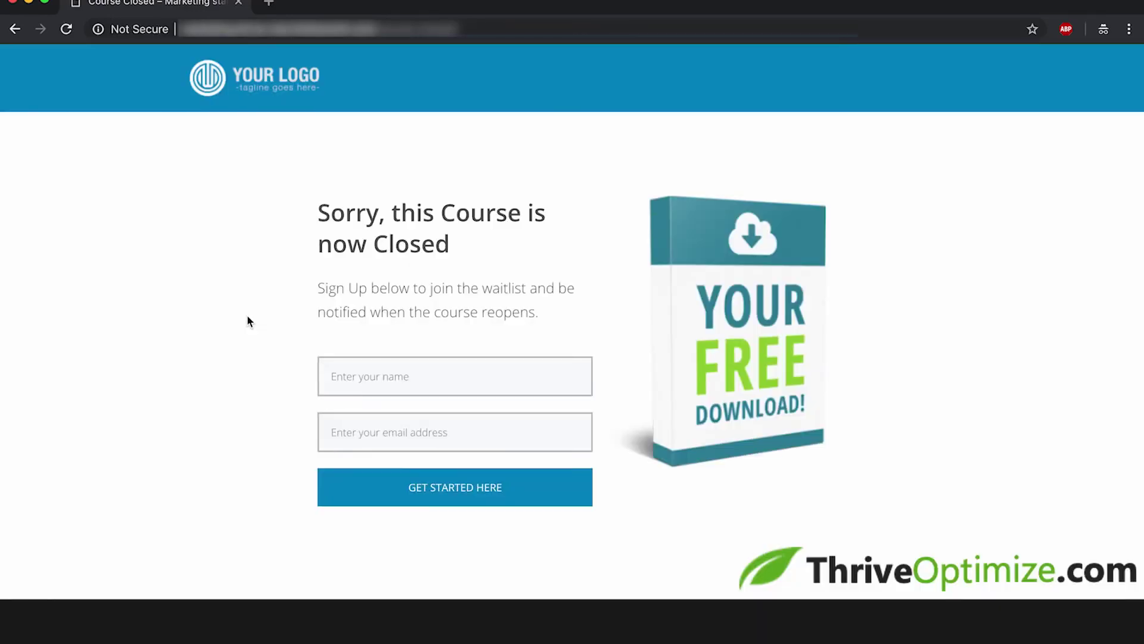
key("super+w")
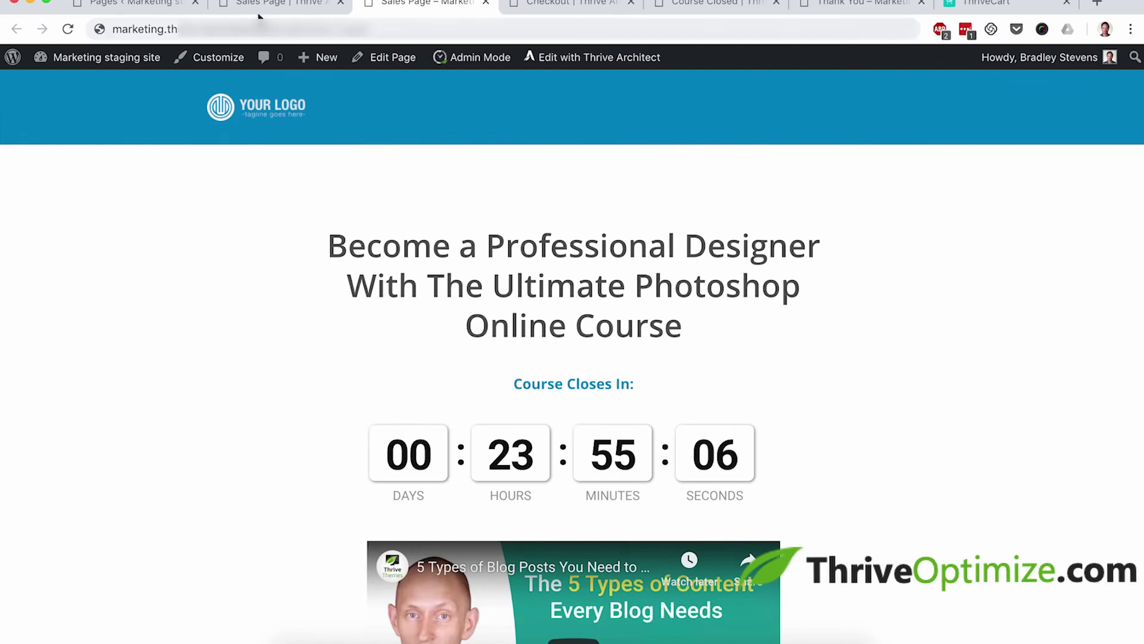
Step: Return to the WordPress admin and open the Christmas campaign in Thrive Ultimatum for editing
left_click(150, 2)
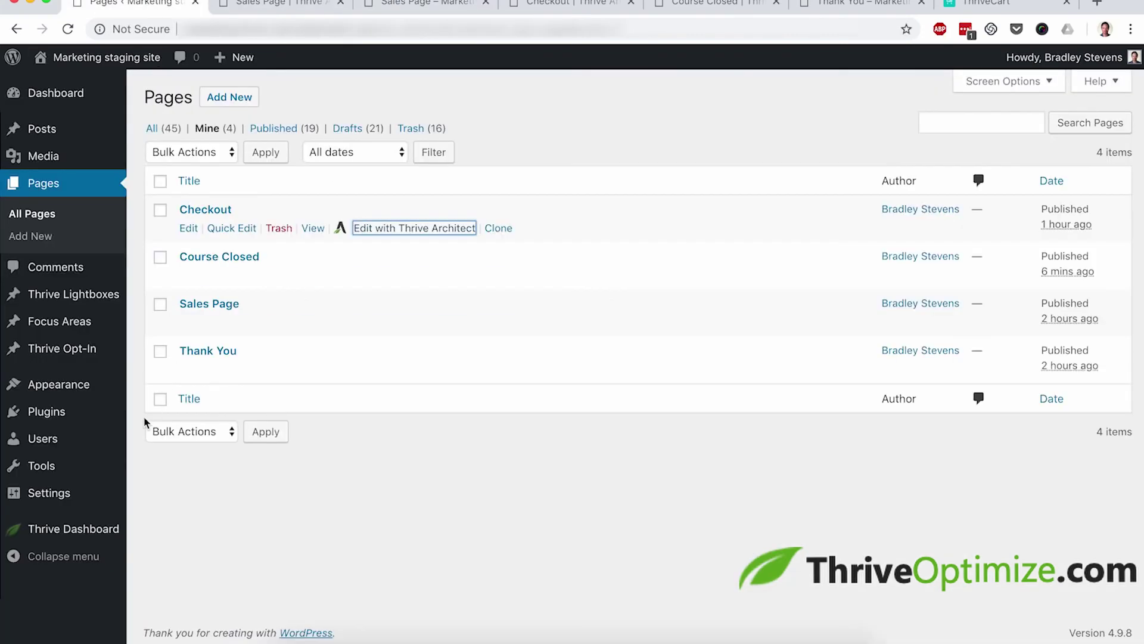
mouse_move(88, 531)
left_click(180, 501)
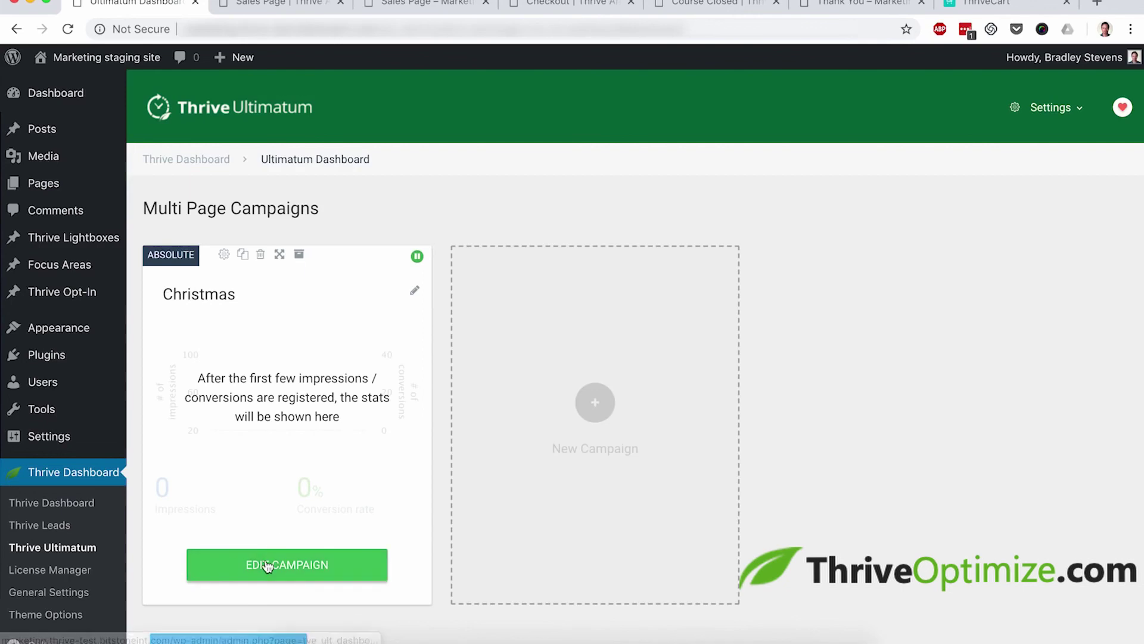
left_click(266, 564)
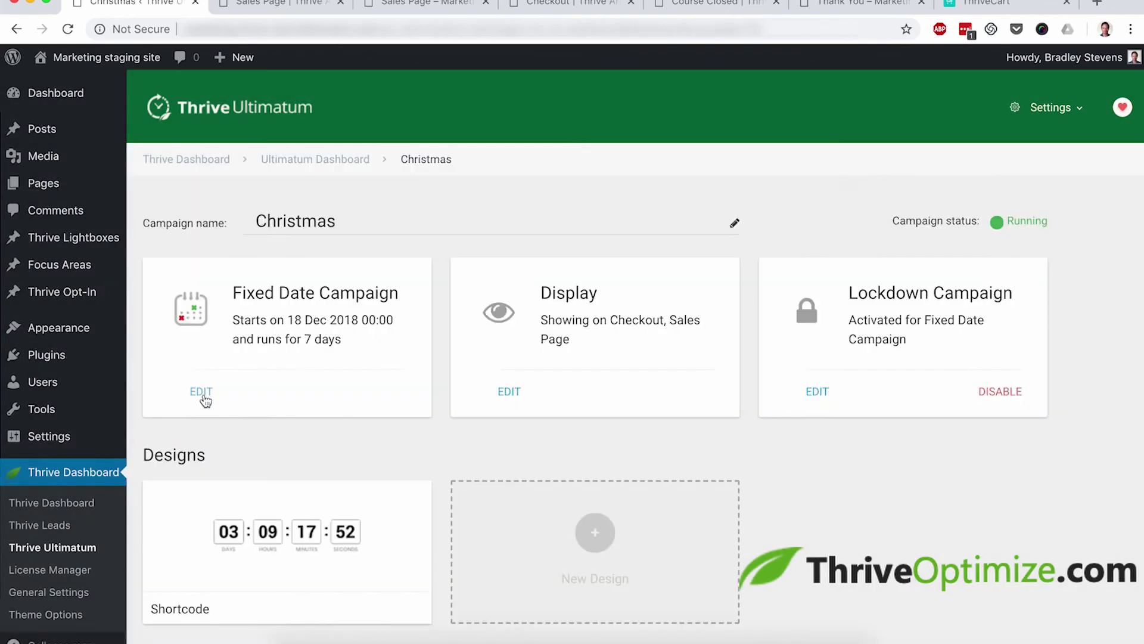
Step: Edit the Christmas fixed dates campaign and set its start date to 21 November 2018
left_click(205, 395)
scroll(477, 409, "down", 3)
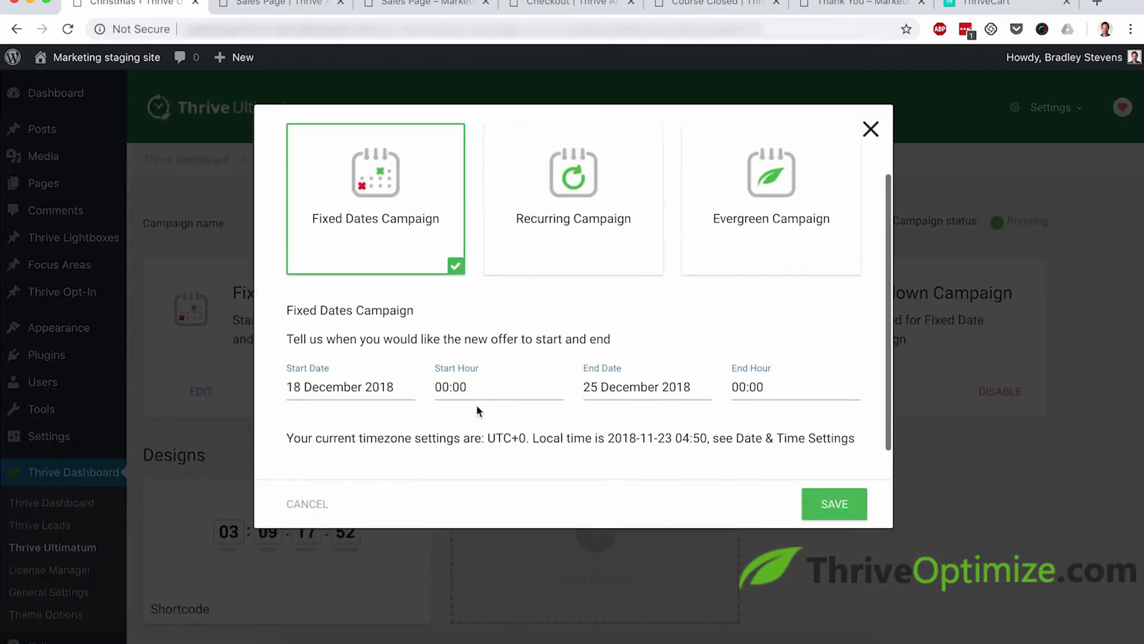
left_click(335, 388)
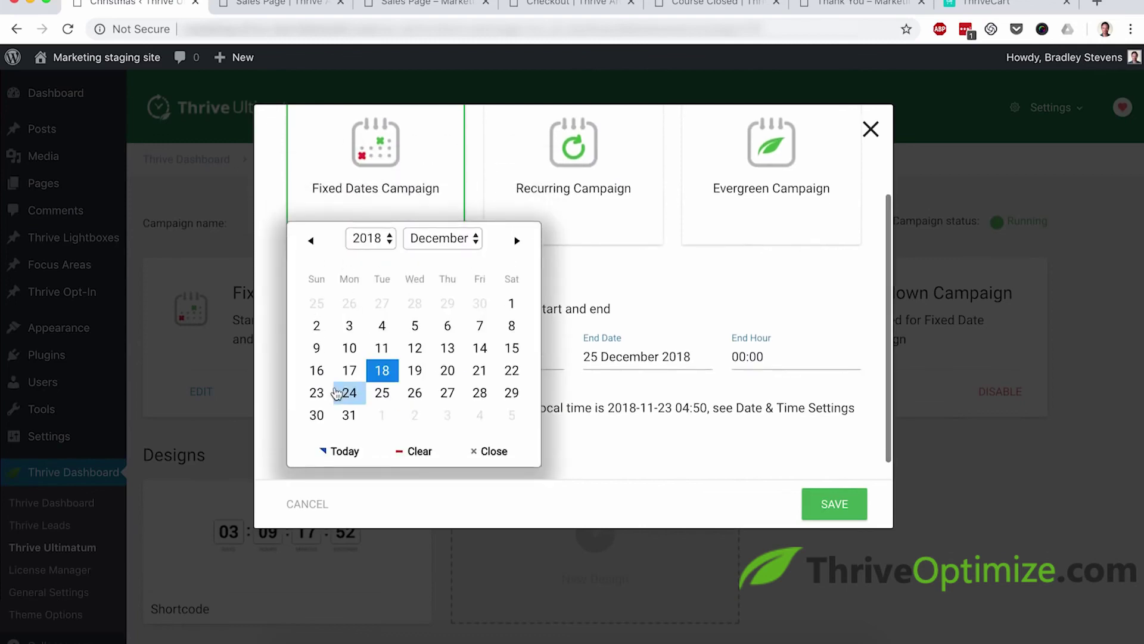
left_click(425, 244)
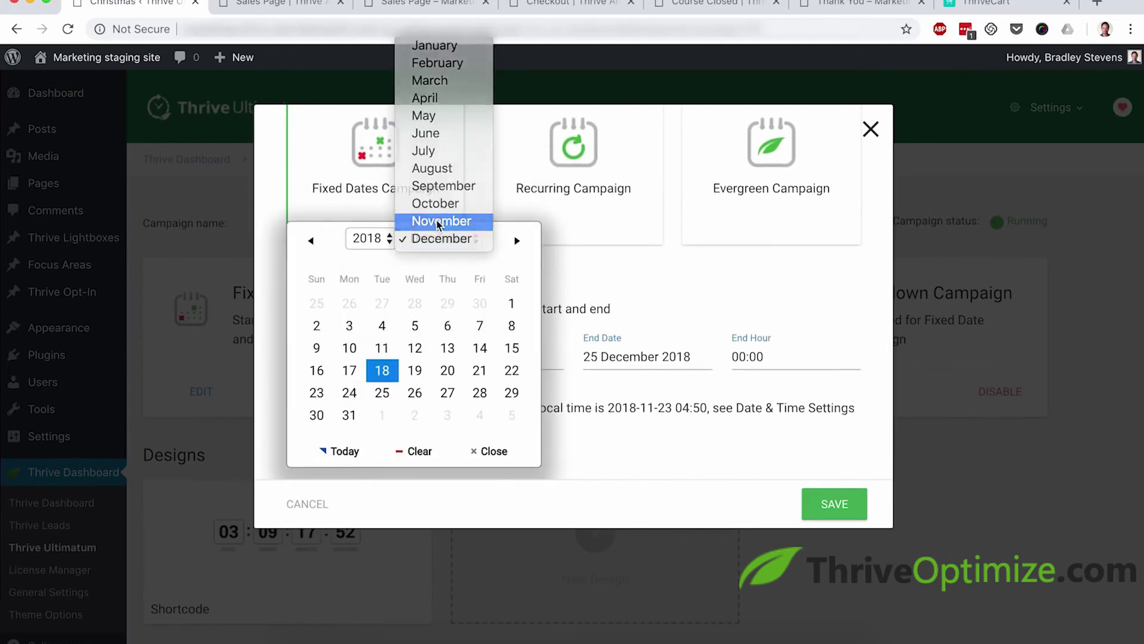
left_click(438, 221)
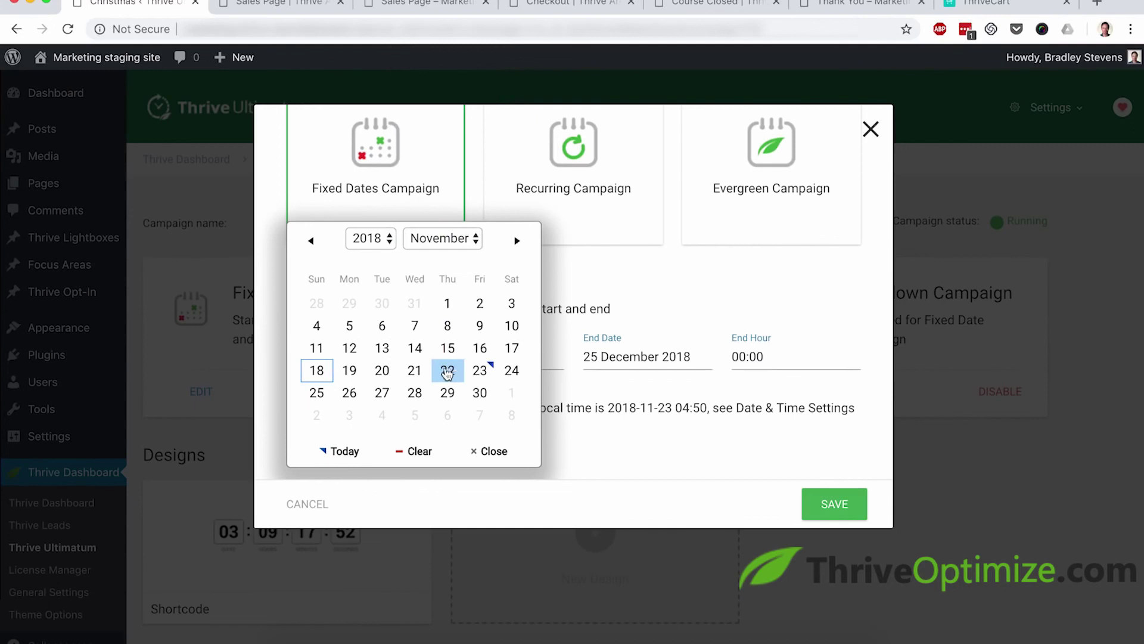
left_click(415, 373)
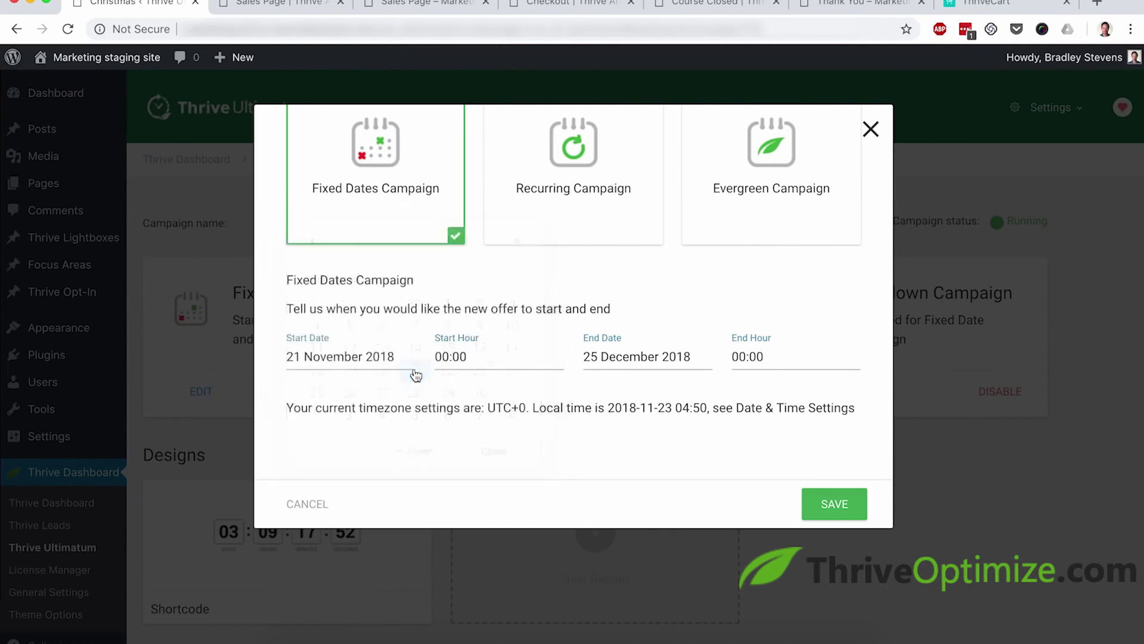
Step: Set the campaign's end date to 25 November 2018 and save the campaign dates
left_click(625, 364)
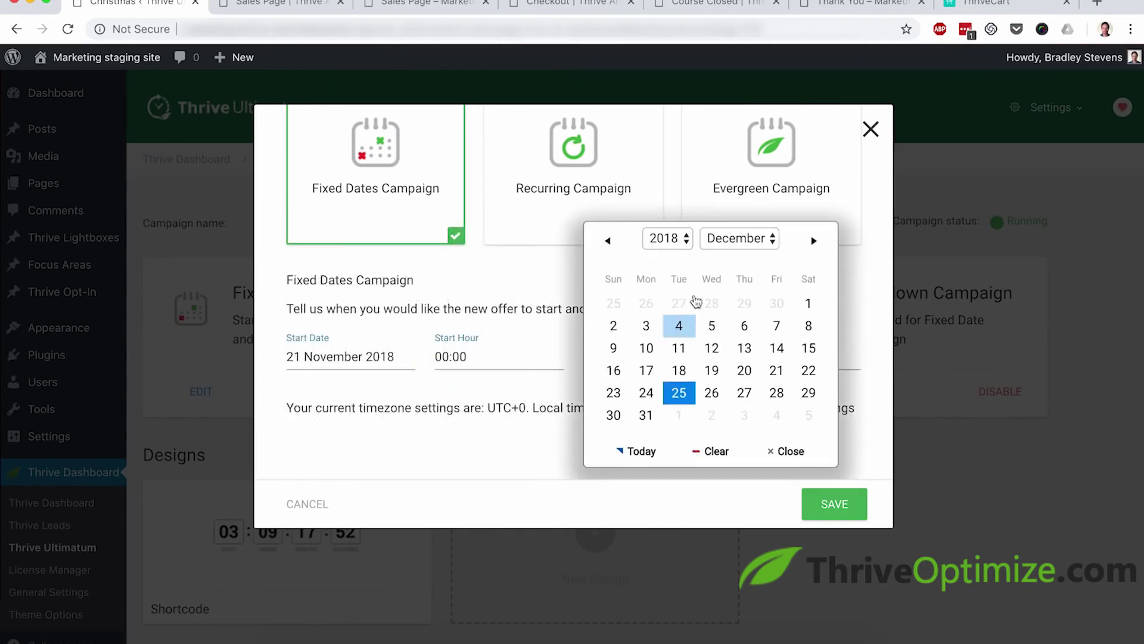
left_click(741, 239)
left_click(739, 222)
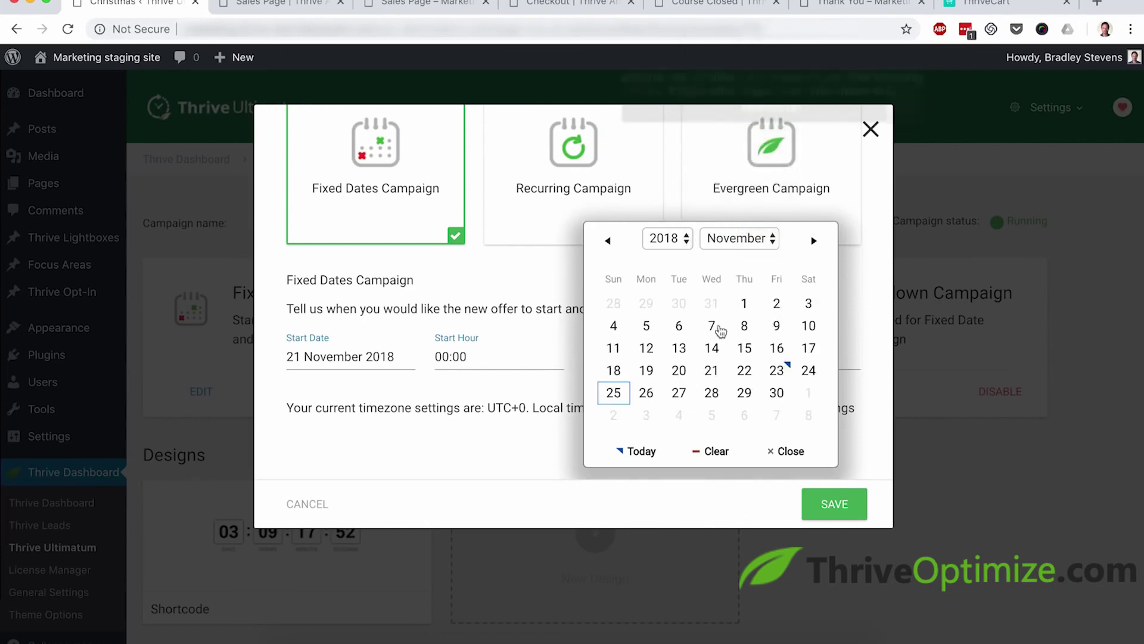
left_click(620, 395)
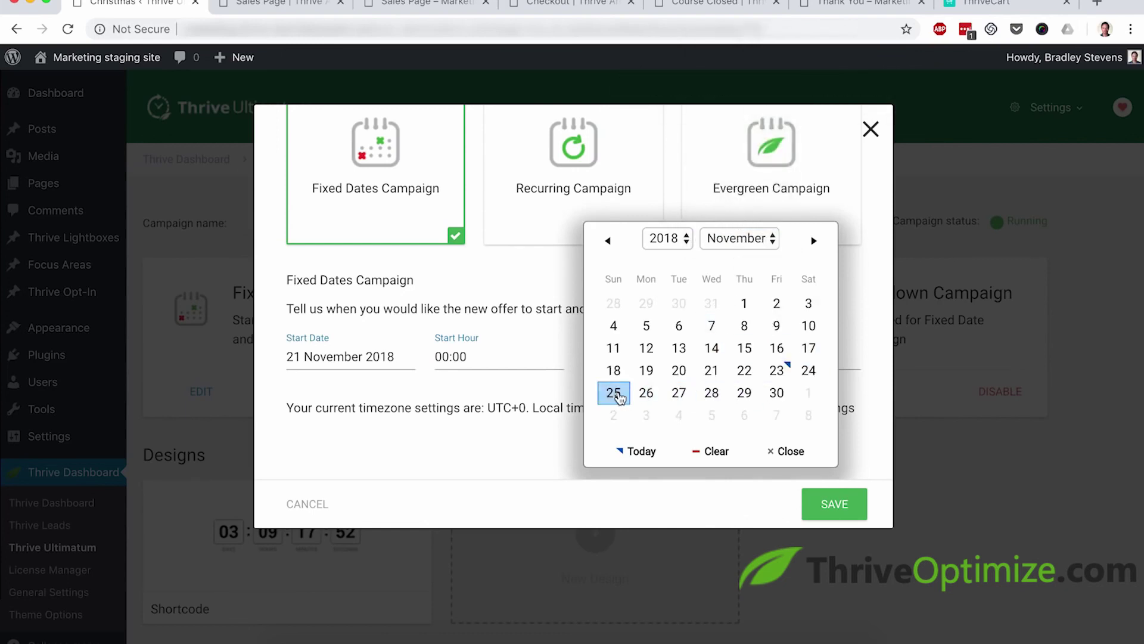
left_click(834, 502)
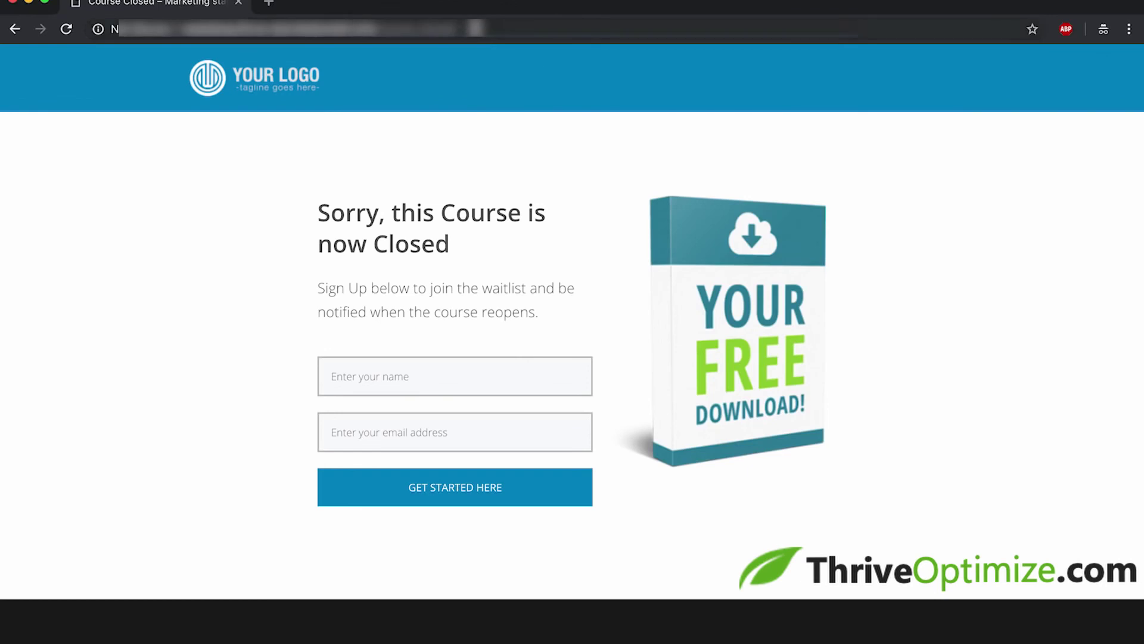
Step: Load the copied Sales Page address in the private browser window and check the page's countdown down to the sign-up button
left_click(286, 29)
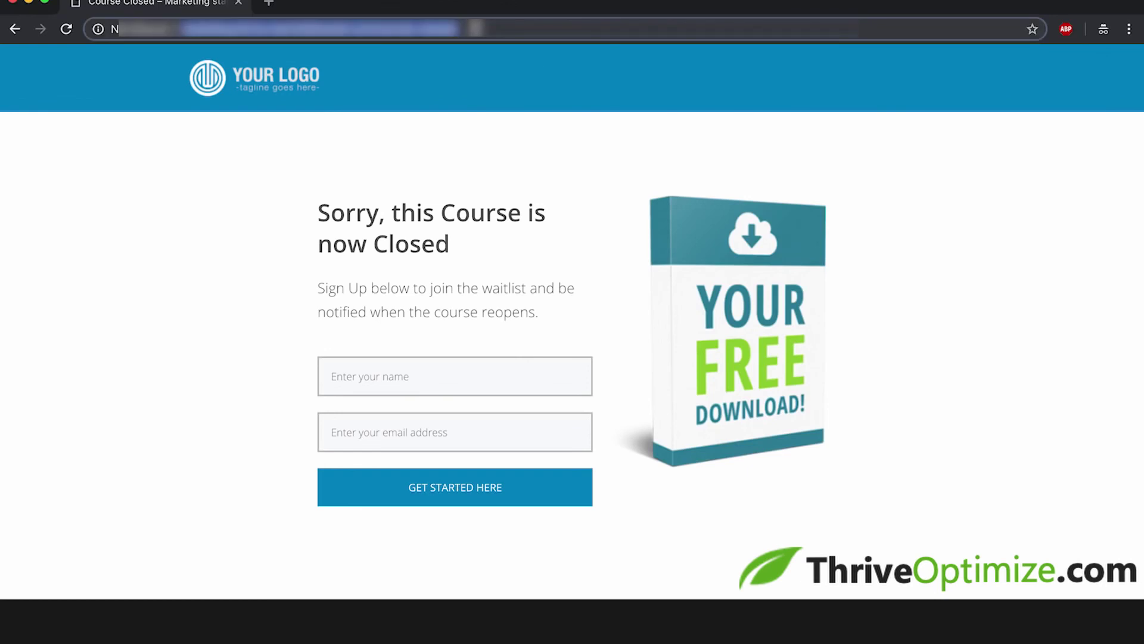
key("ctrl+v")
key("Return")
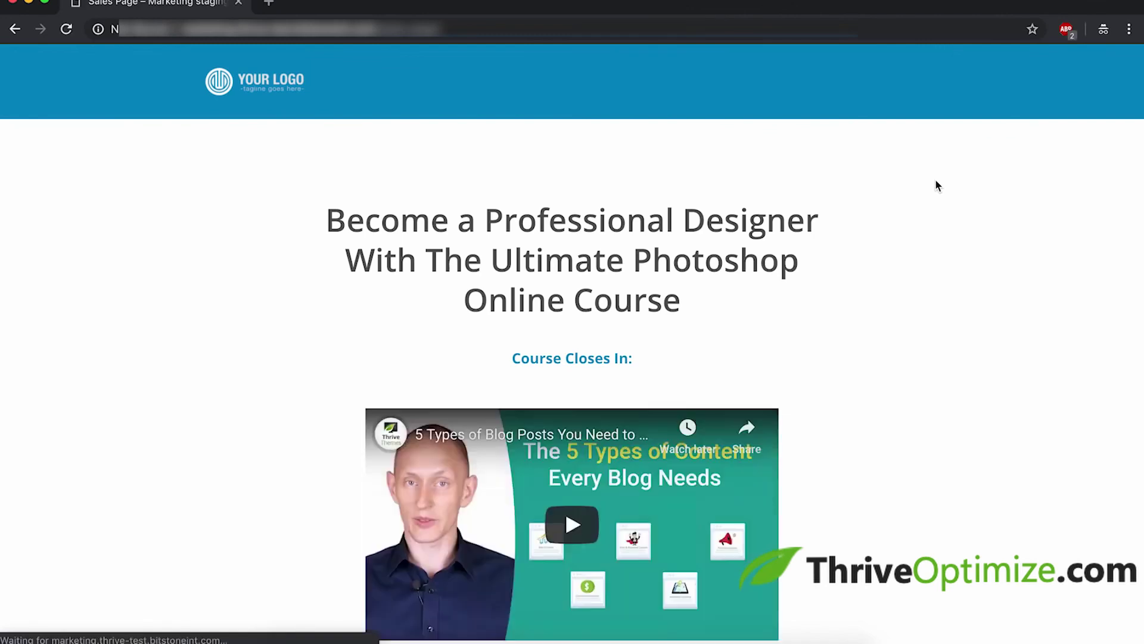
scroll(936, 186, "down", 2)
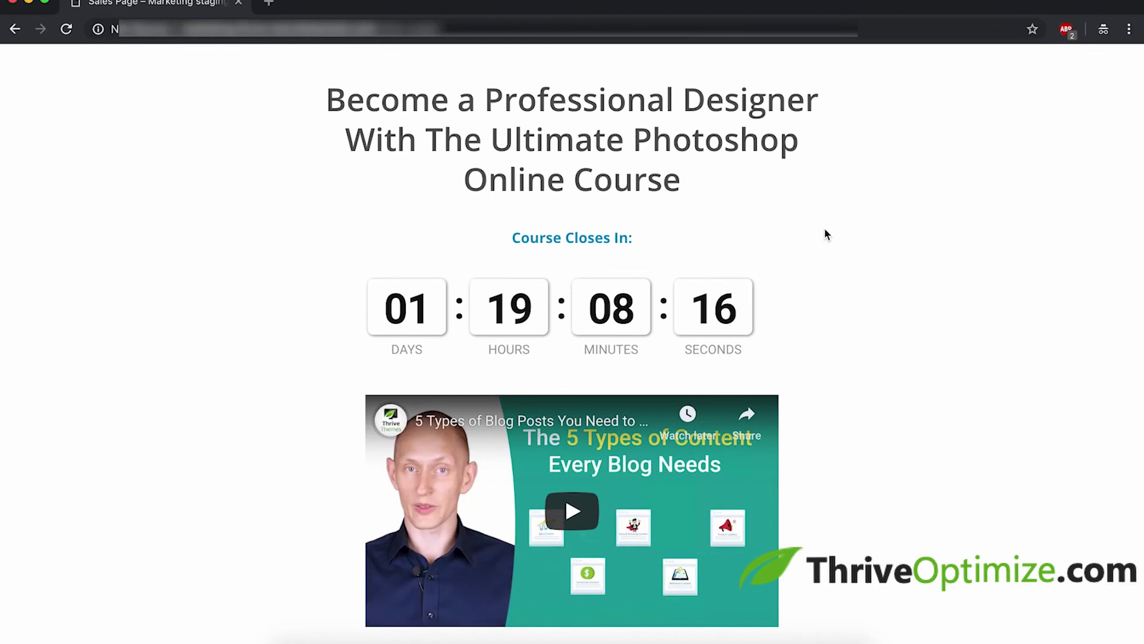
scroll(827, 234, "down", 3)
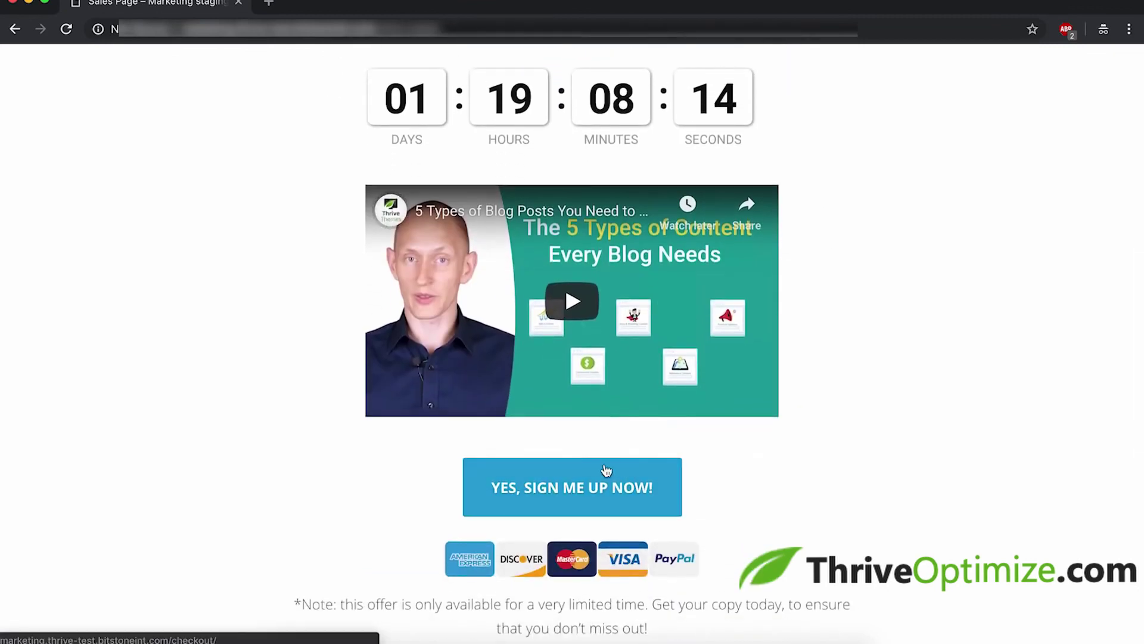
Step: Follow the Sales Page's sign-up button to the Checkout page and check its countdown, customer fields and pricing options
left_click(607, 471)
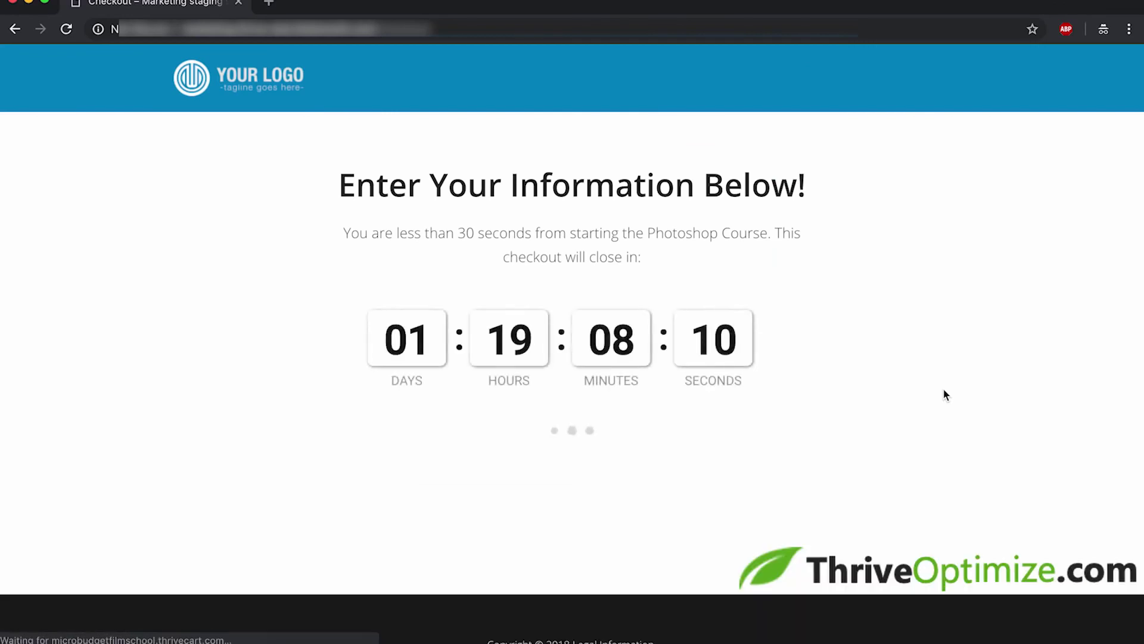
scroll(946, 395, "down", 1)
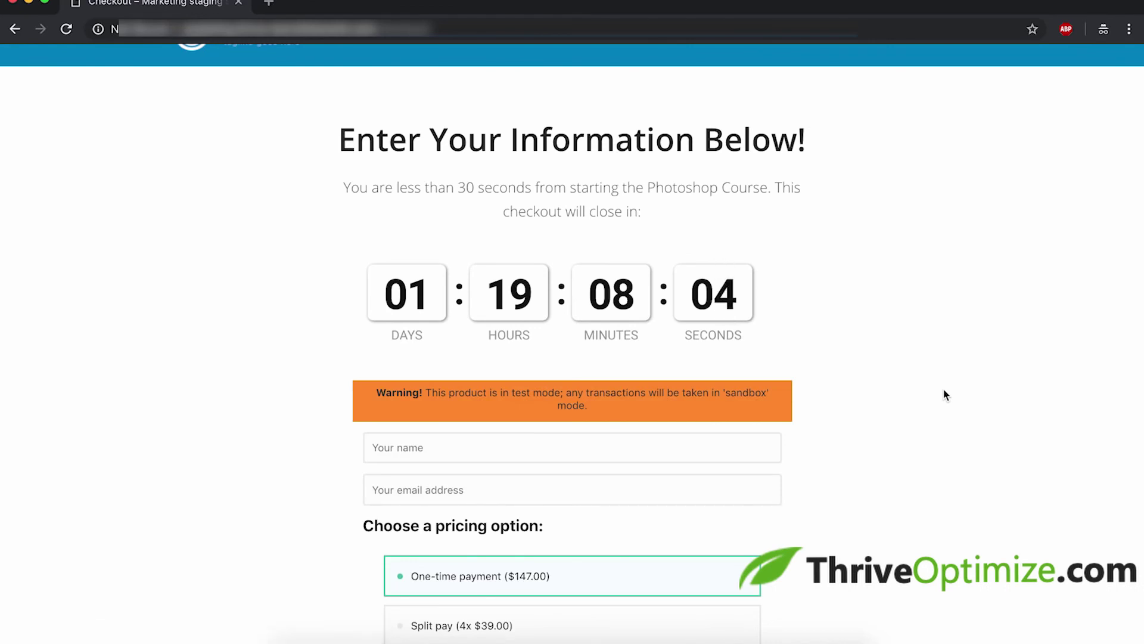
scroll(947, 395, "down", 2)
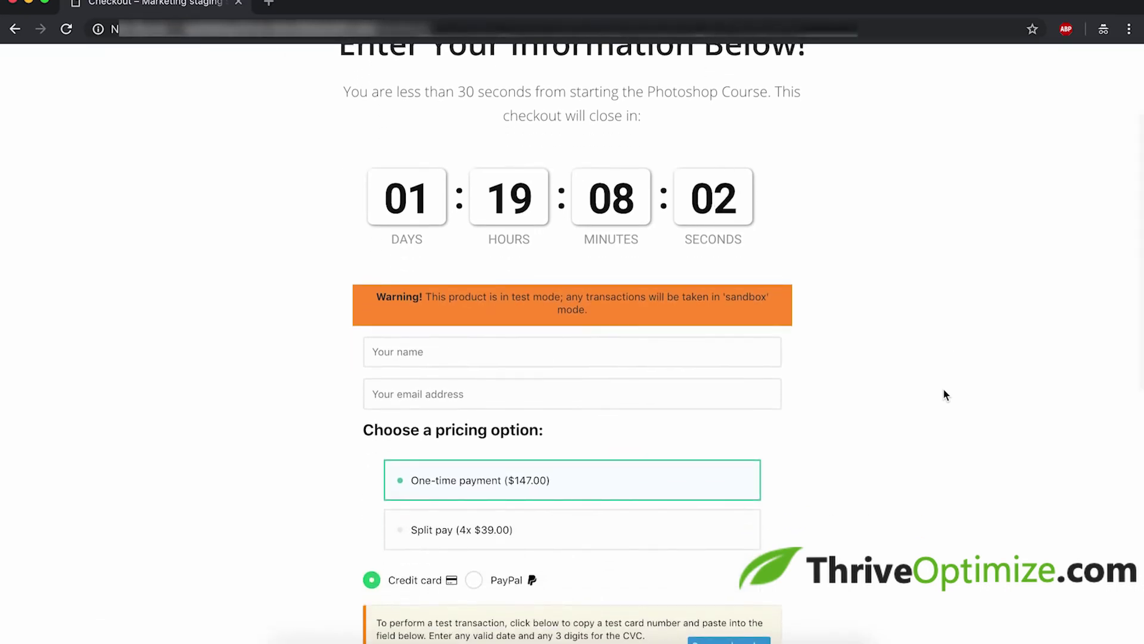
scroll(946, 395, "down", 1)
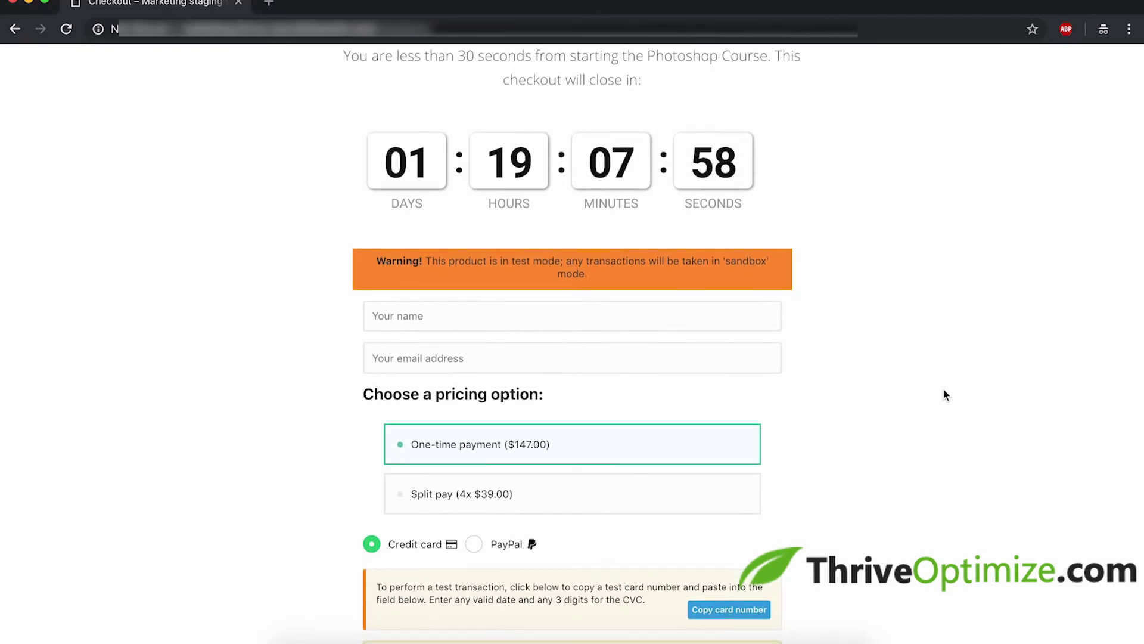
scroll(947, 396, "up", 1)
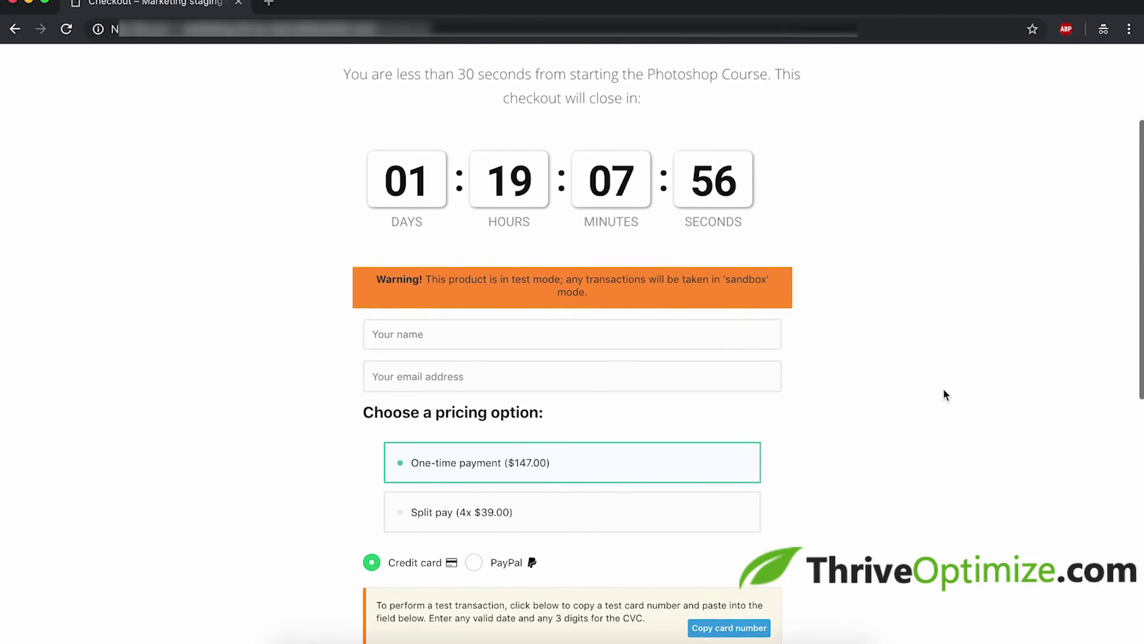